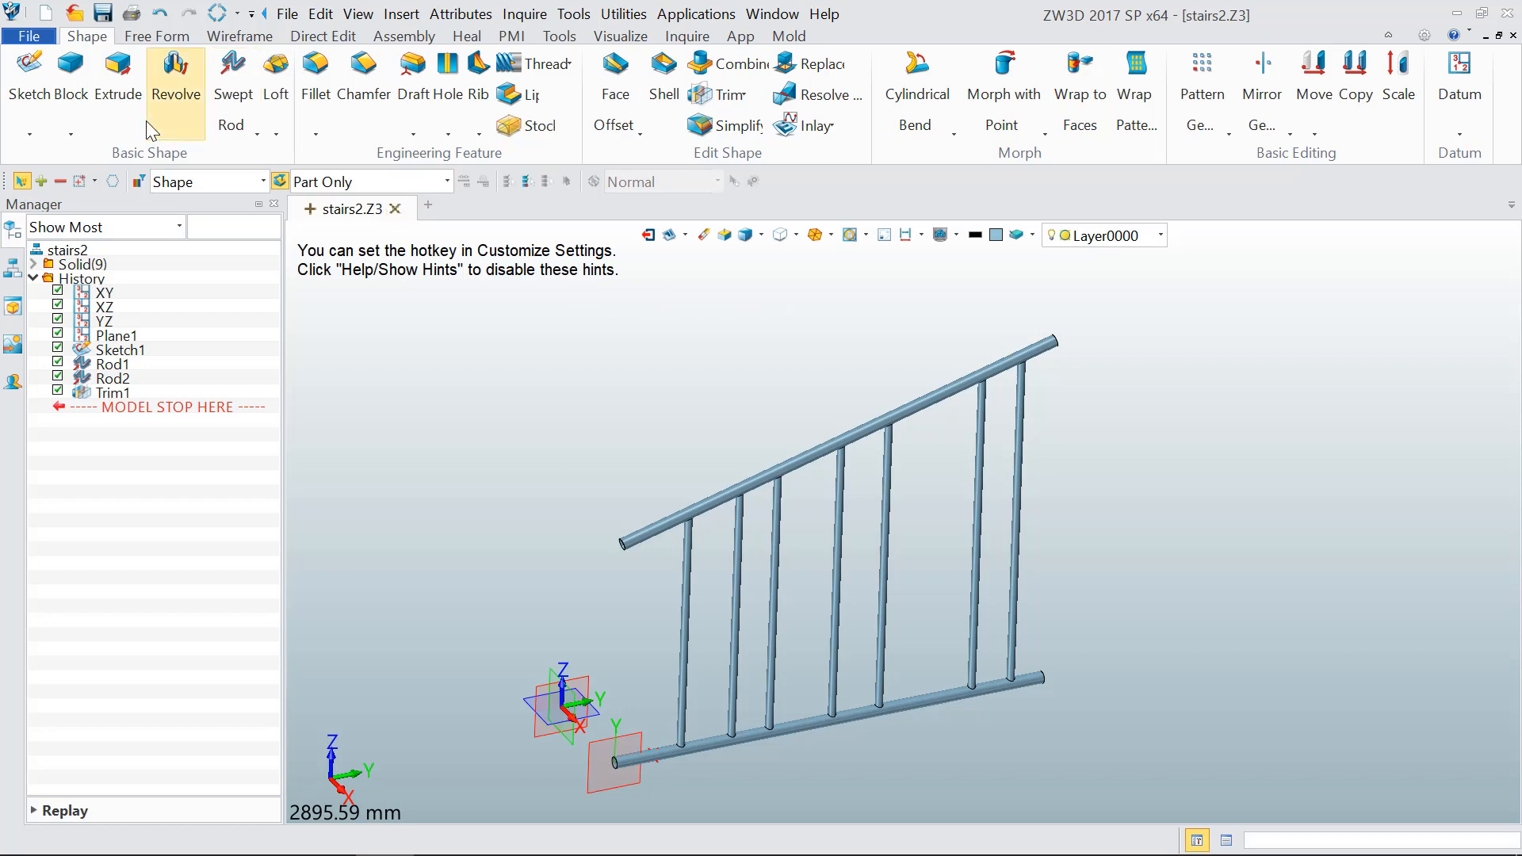
Step: Close all open files without saving the modified stair part
left_click(30, 37)
left_click(63, 168)
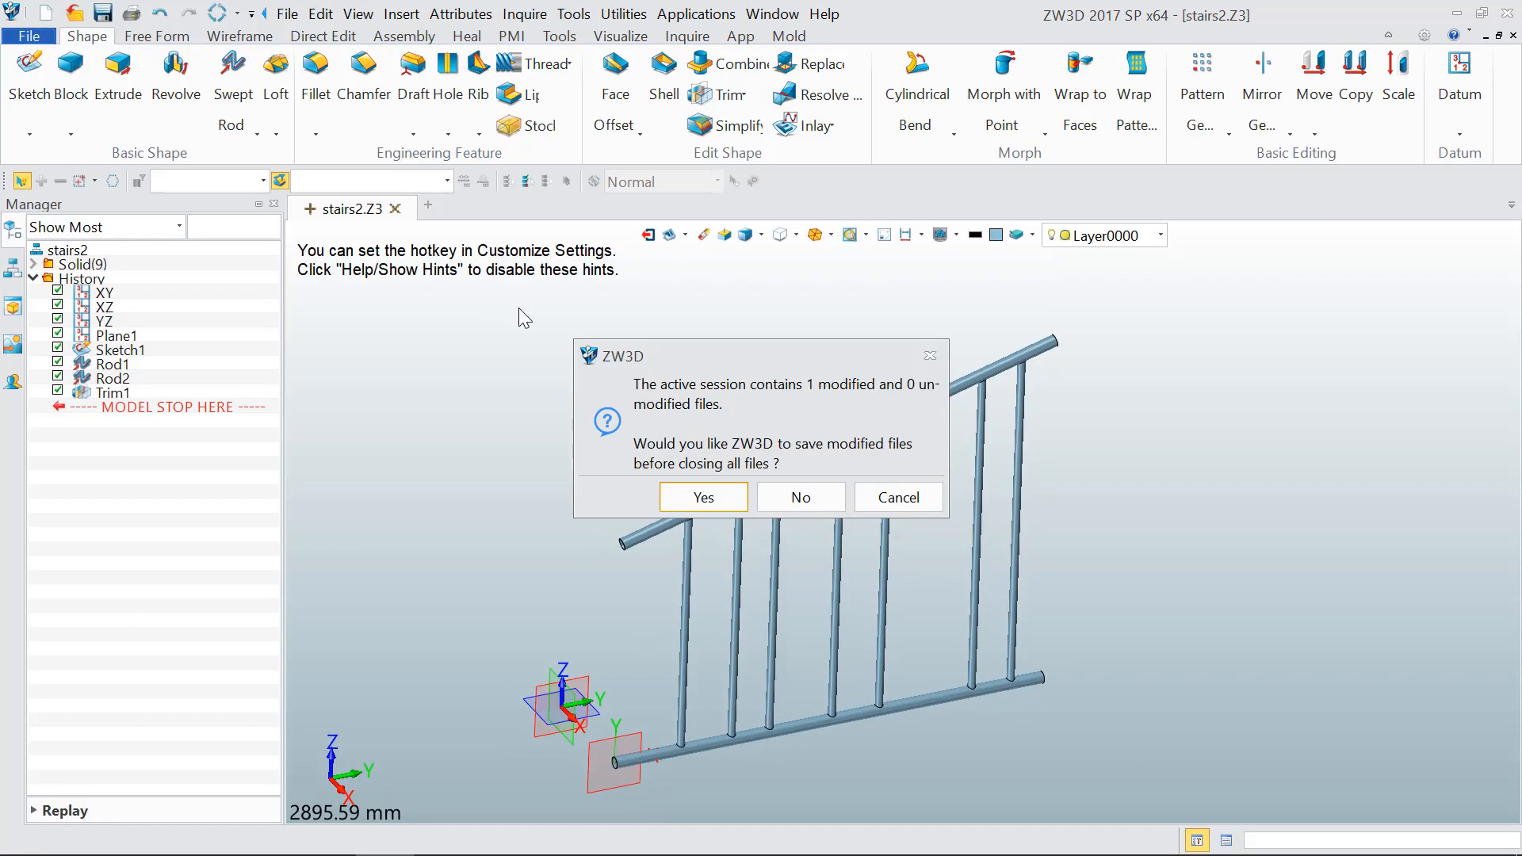
left_click(790, 498)
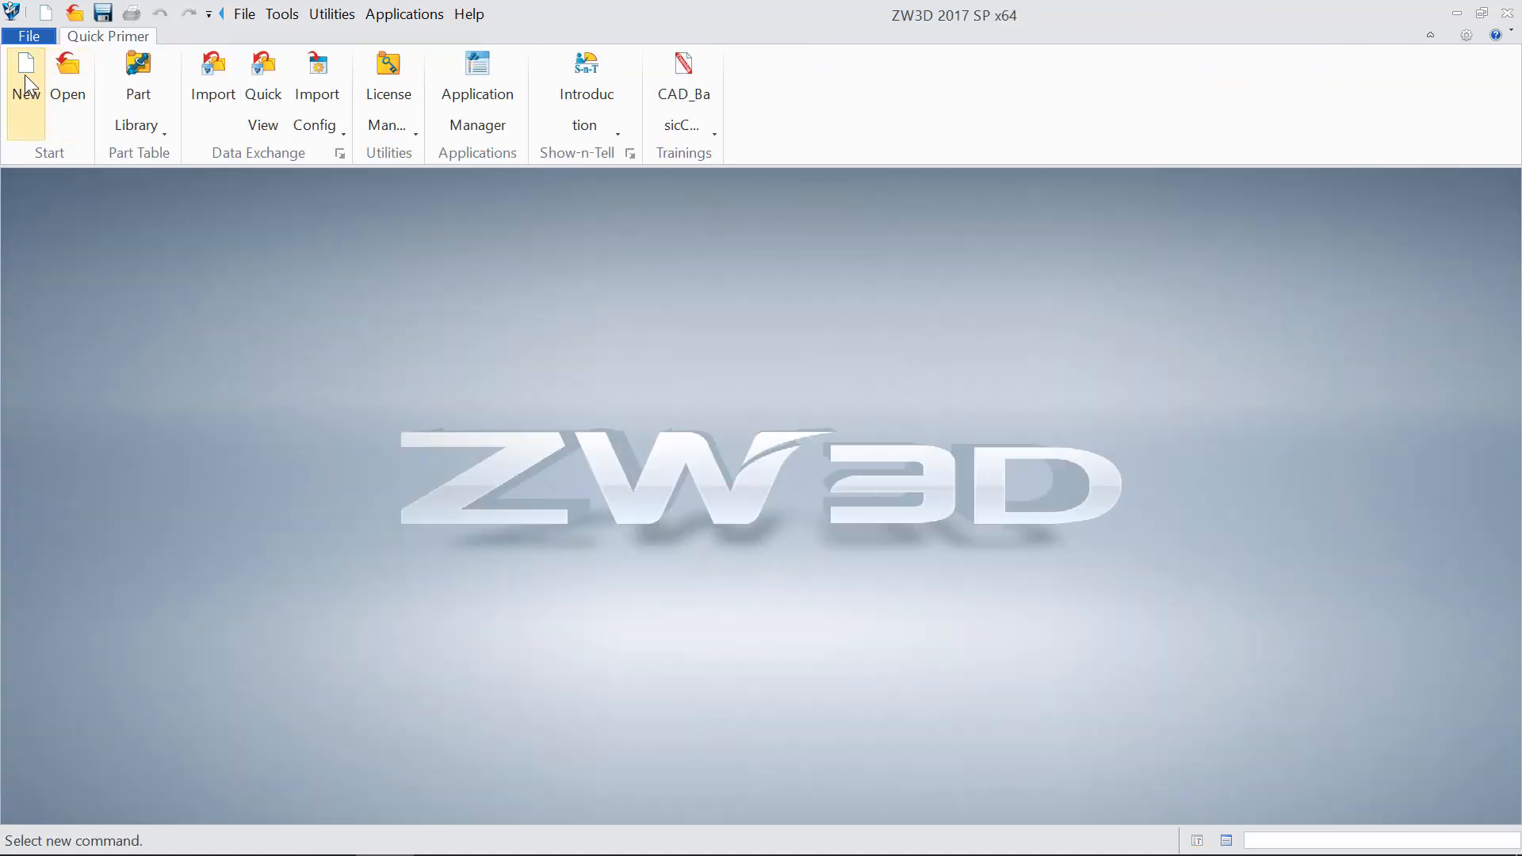
Step: Create a new part/assembly file named stair2 with the default template
left_click(26, 85)
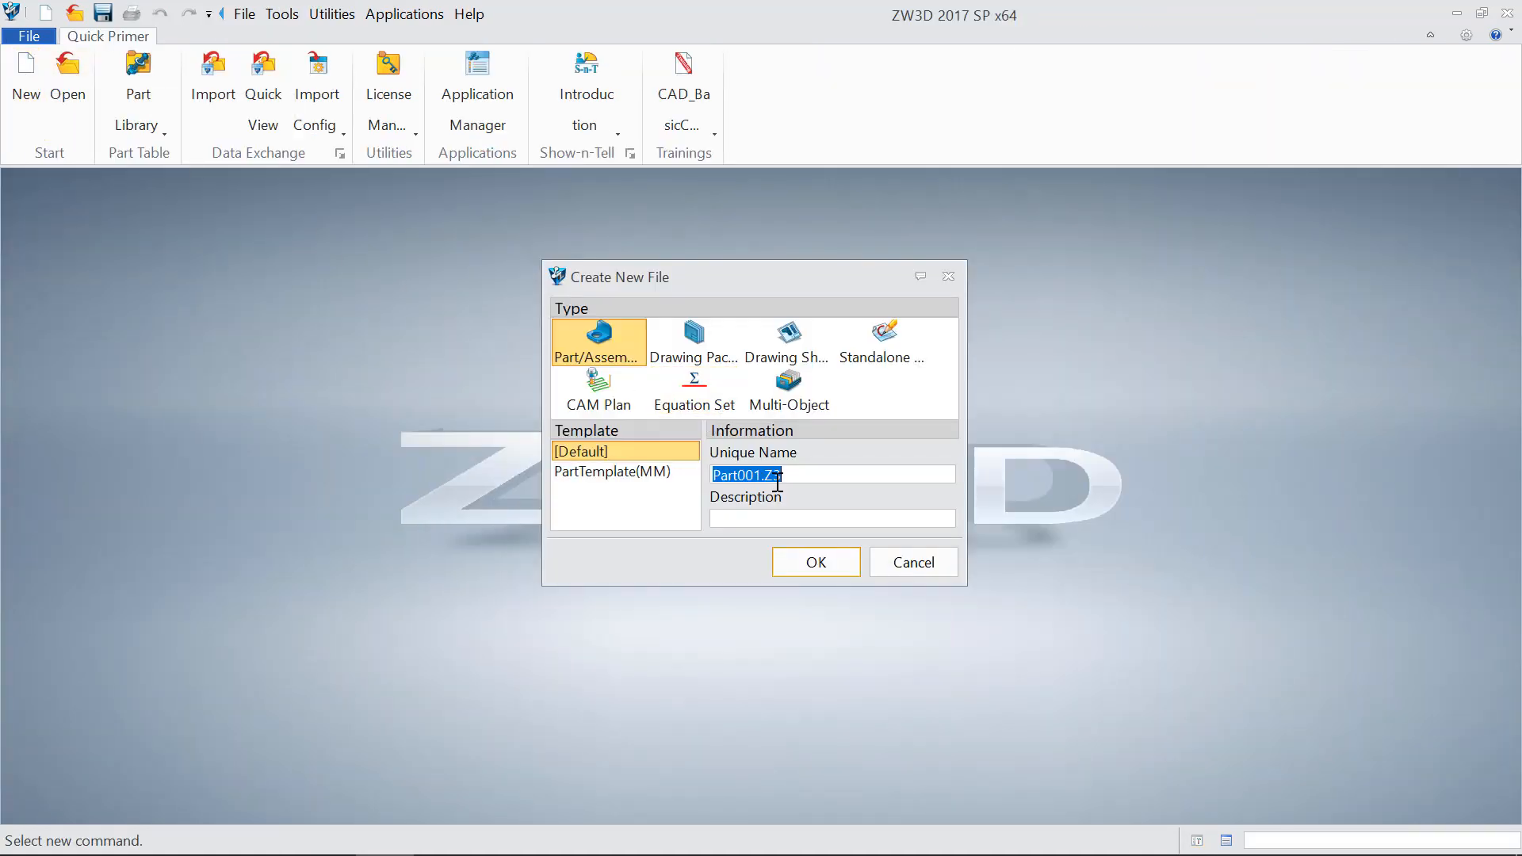
type("stair2")
left_click(805, 562)
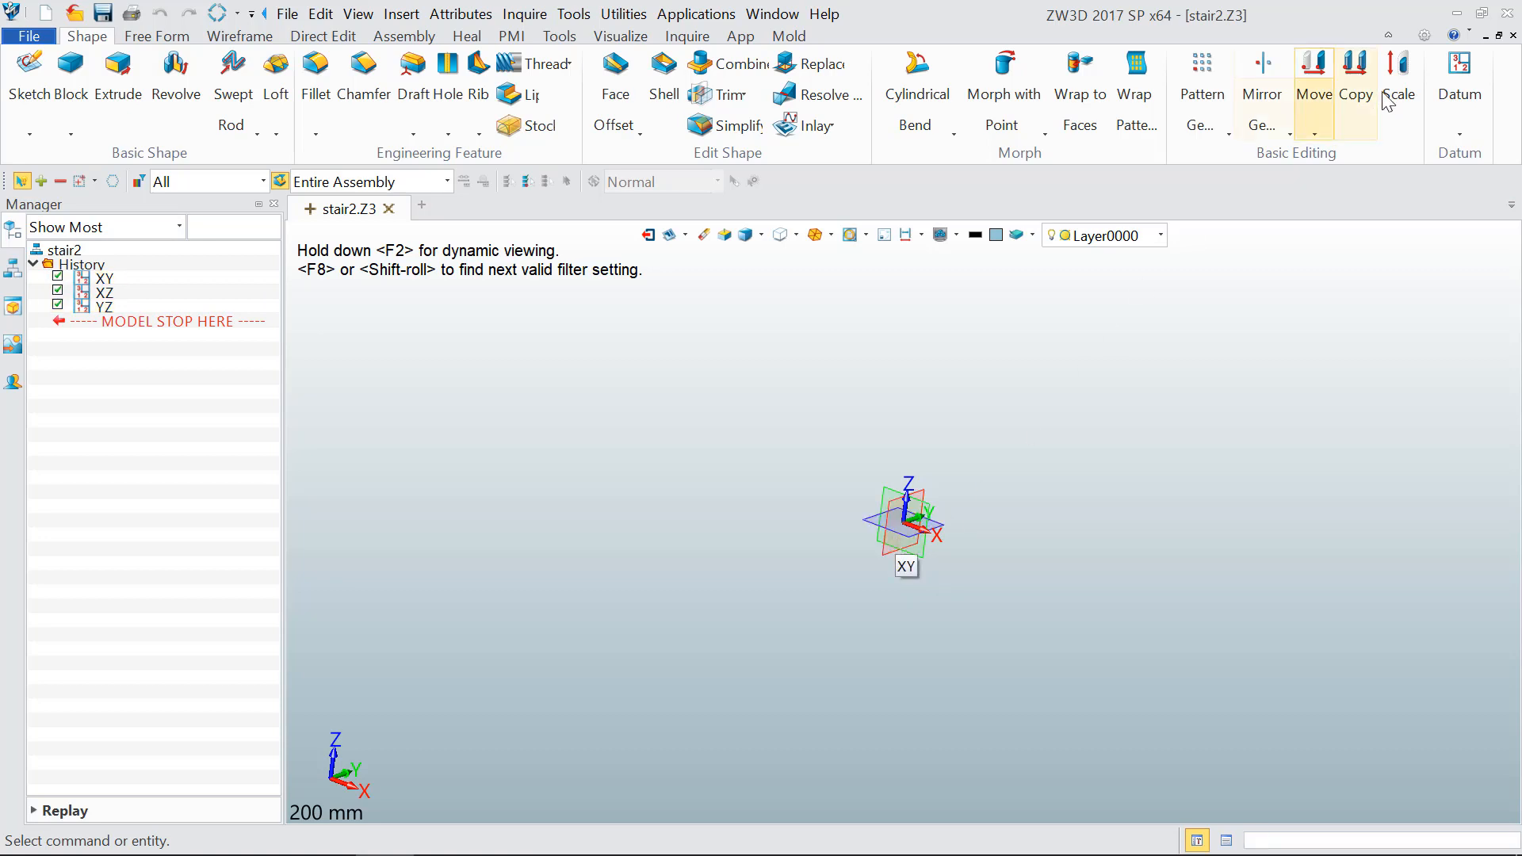
Step: Create a datum plane offset 600 mm from the YZ plane
left_click(1459, 65)
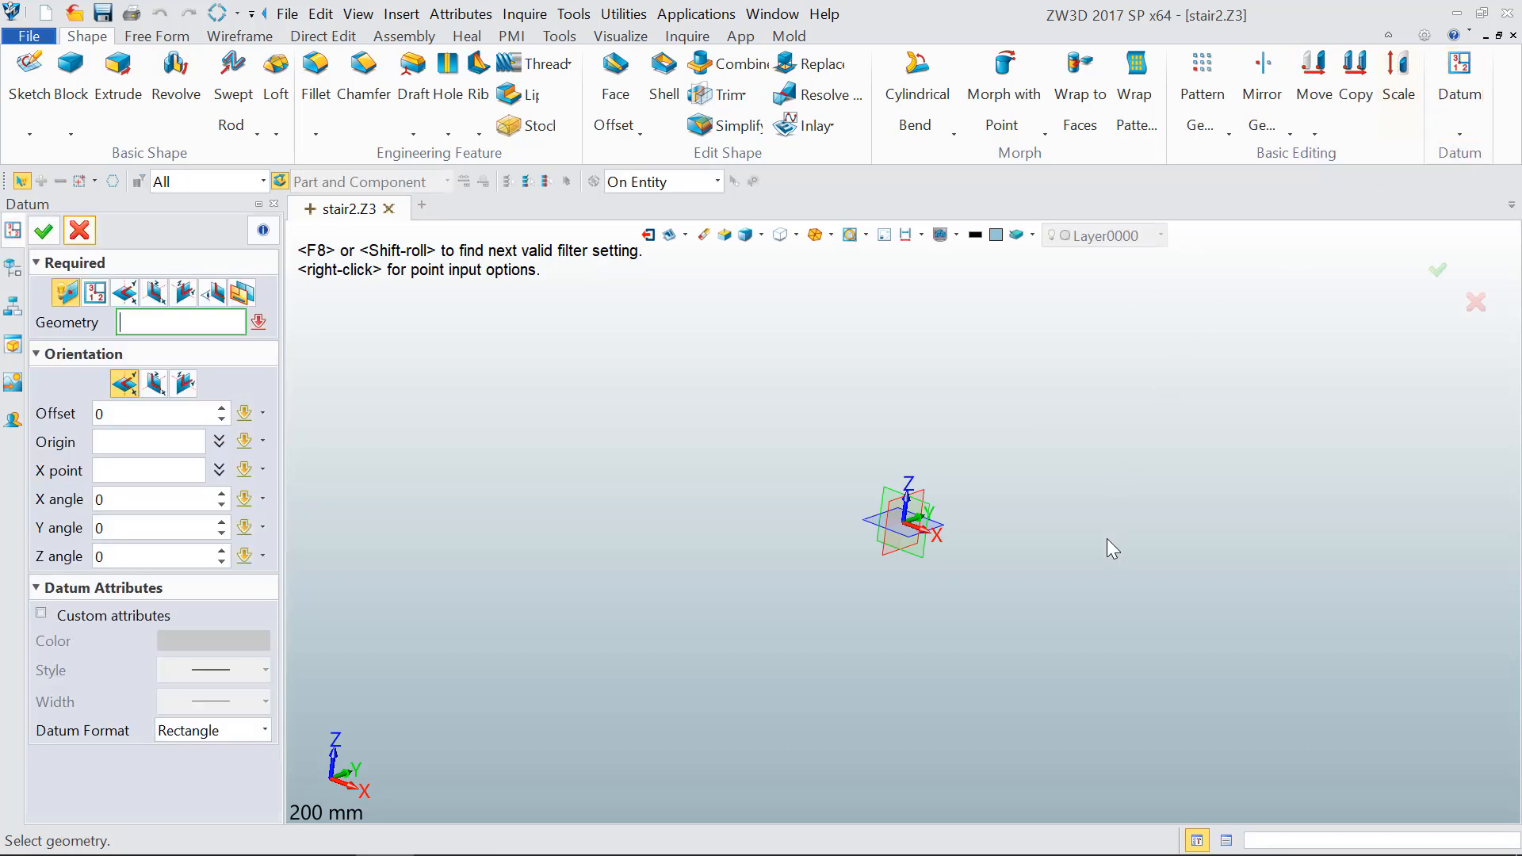
left_click(885, 559)
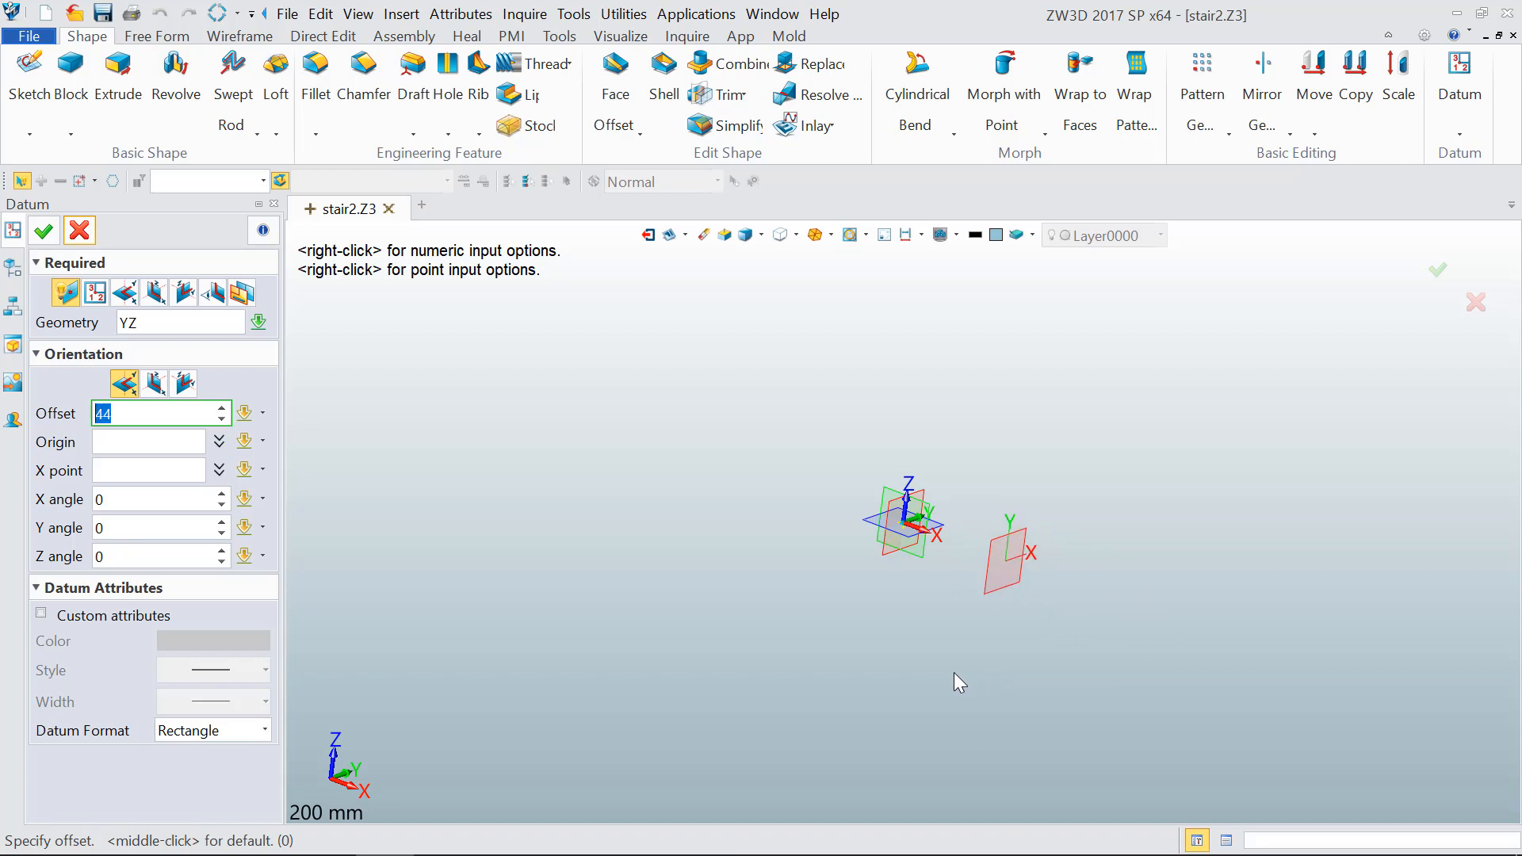
left_click_drag(148, 412, 64, 417)
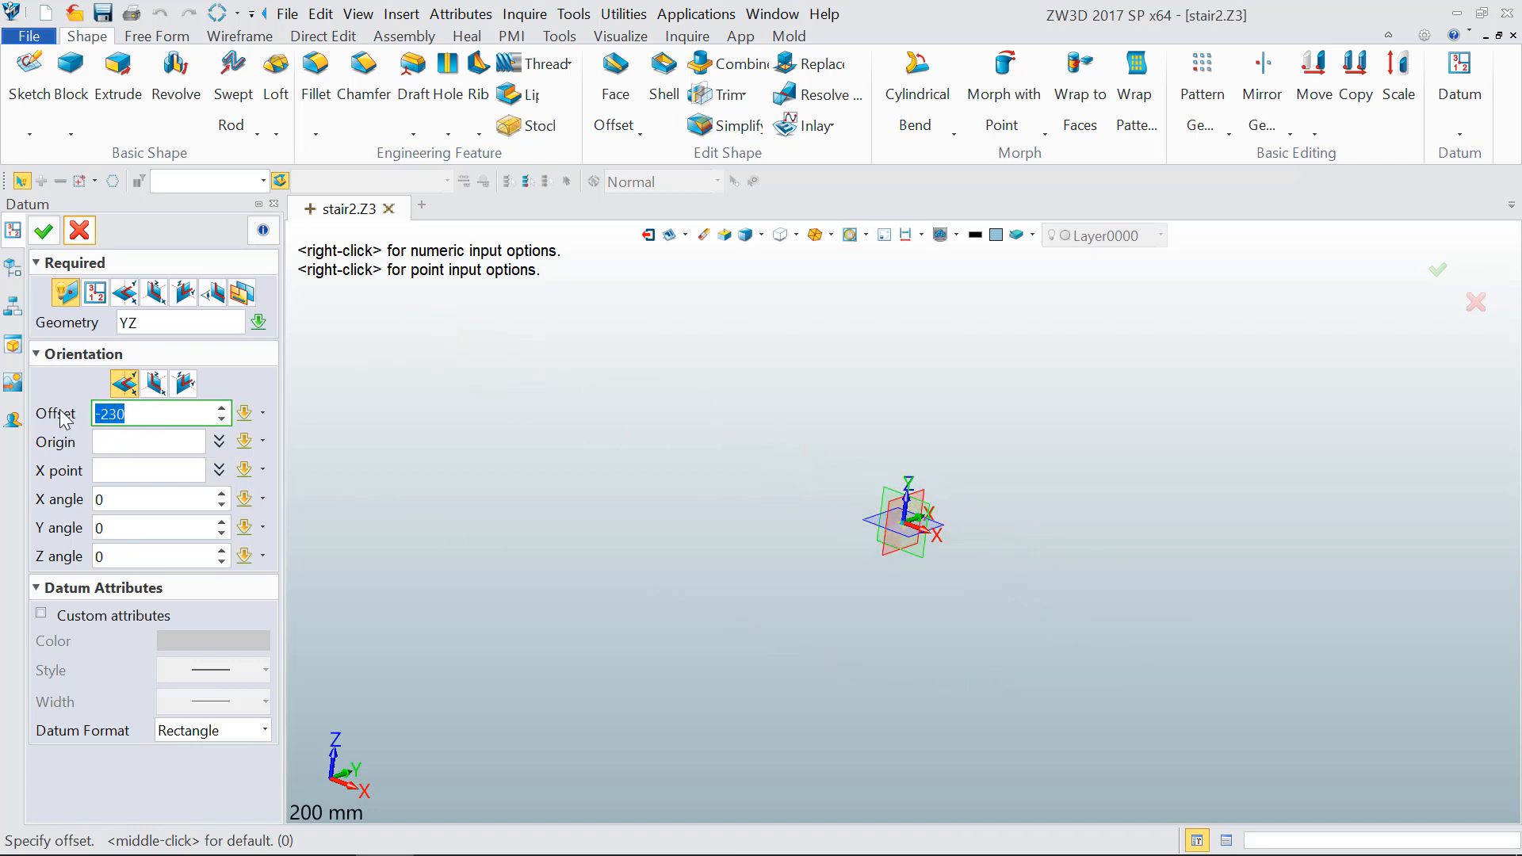
type("600")
left_click(43, 232)
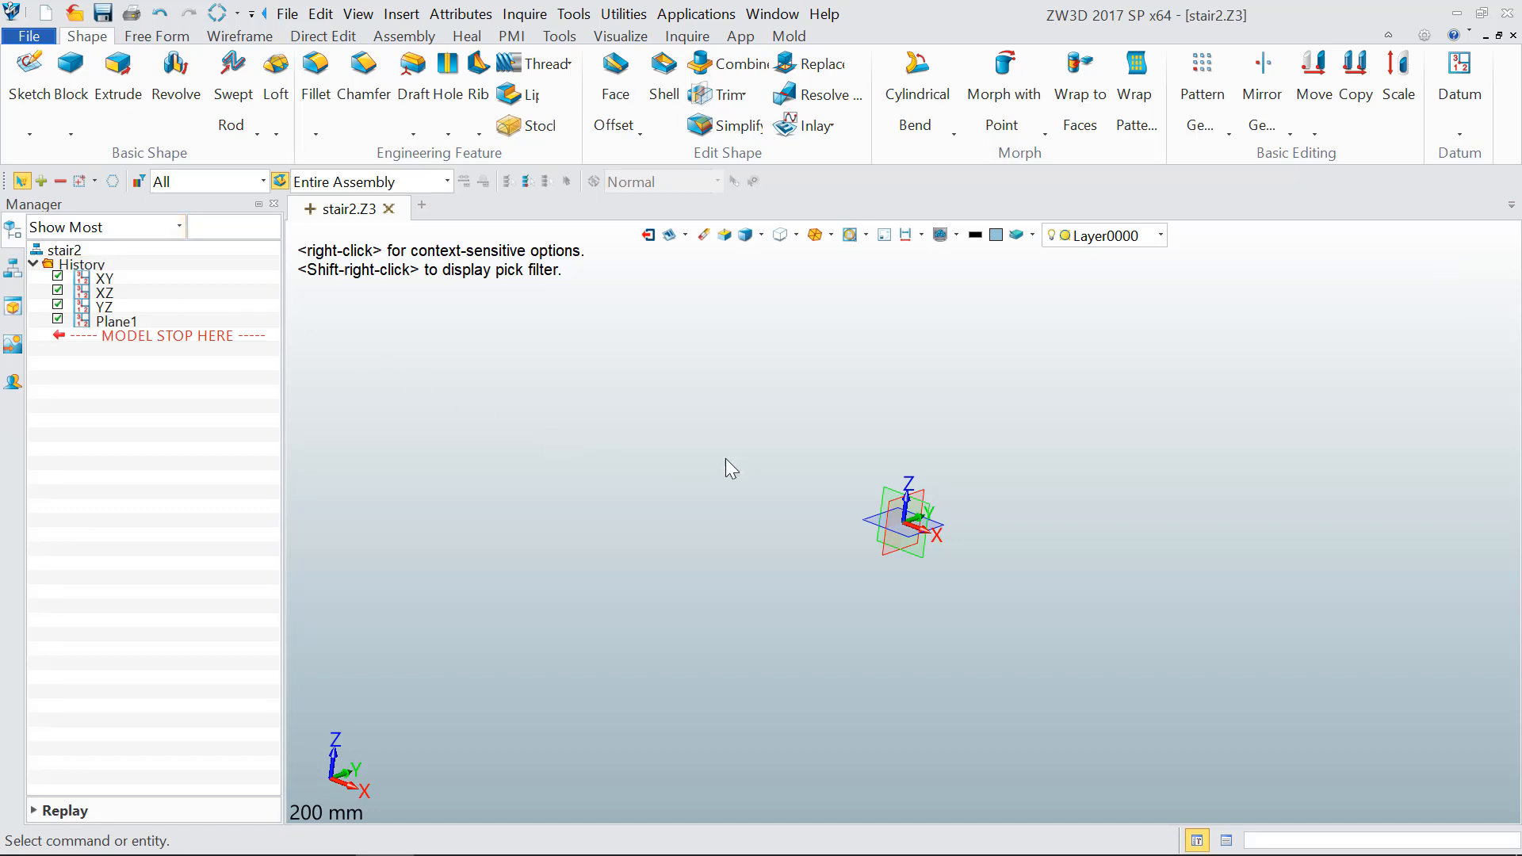
Step: Start a new sketch on the offset datum plane with the default orientation
scroll(725, 458, "down", 4)
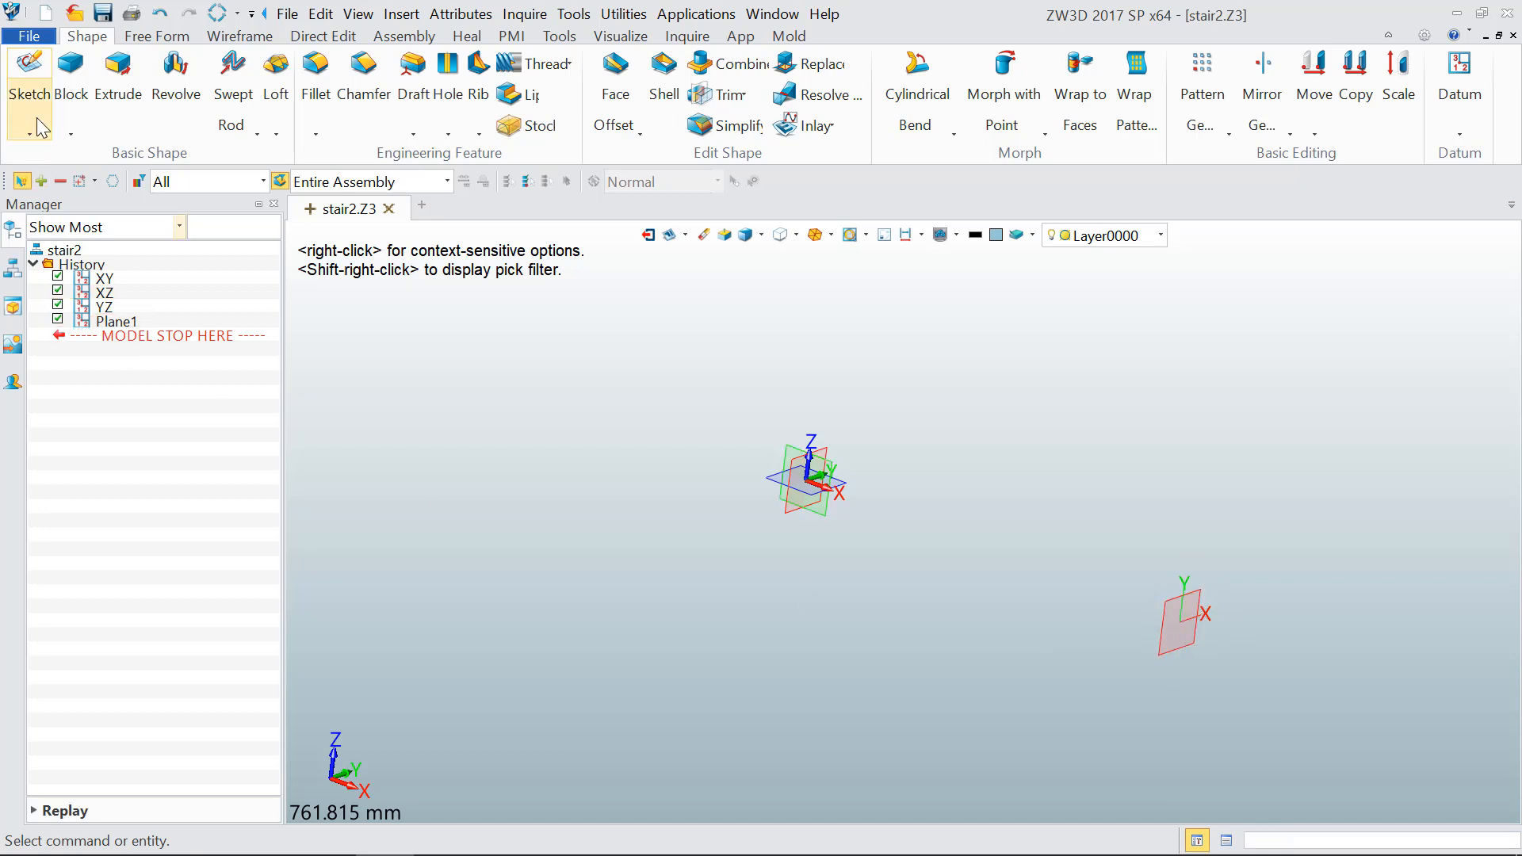
left_click(27, 70)
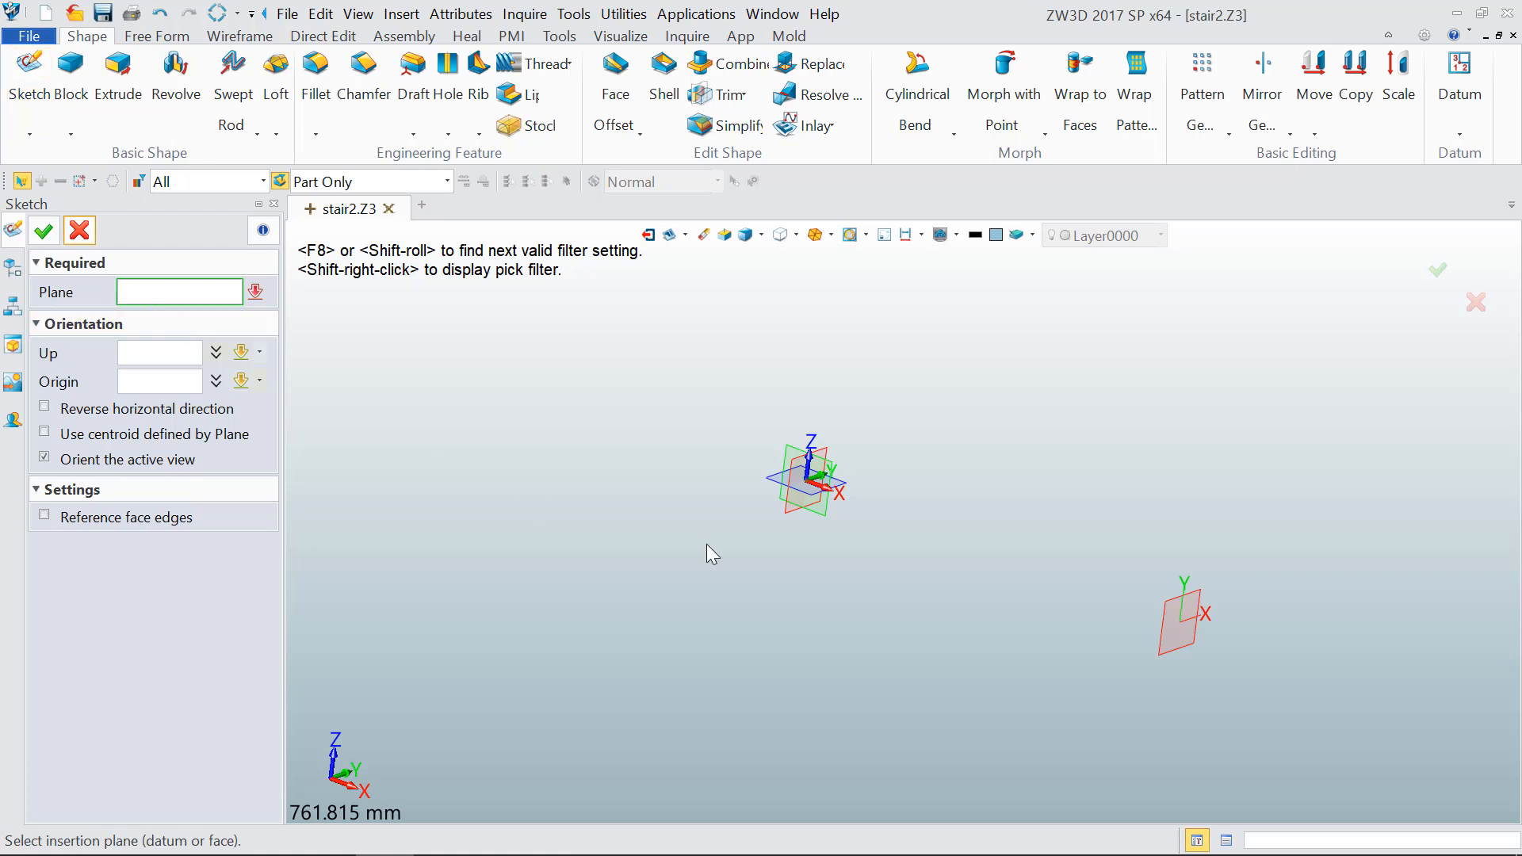
left_click(1188, 622)
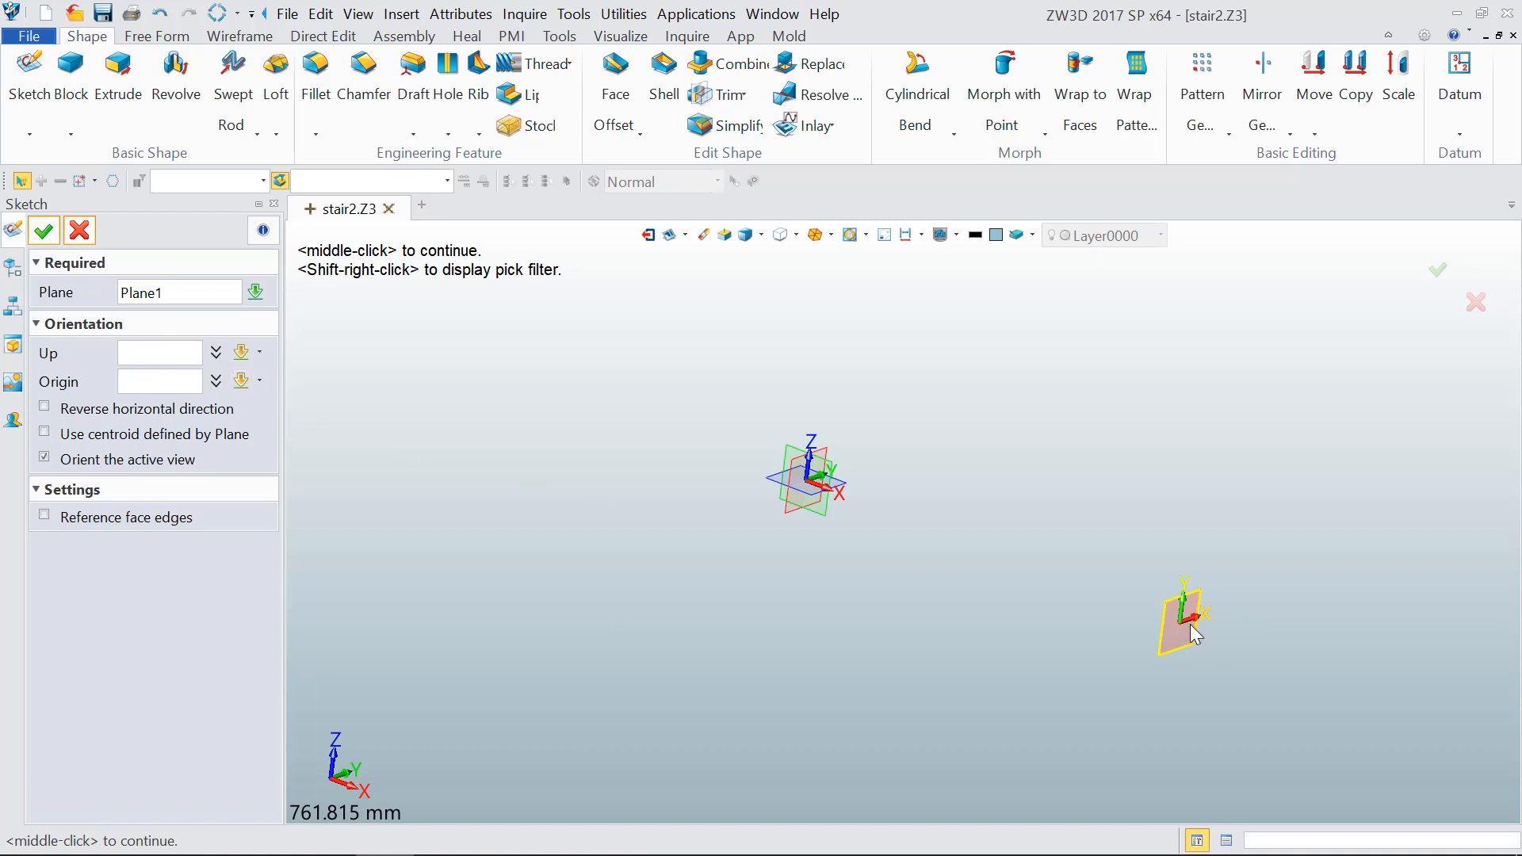
left_click(145, 351)
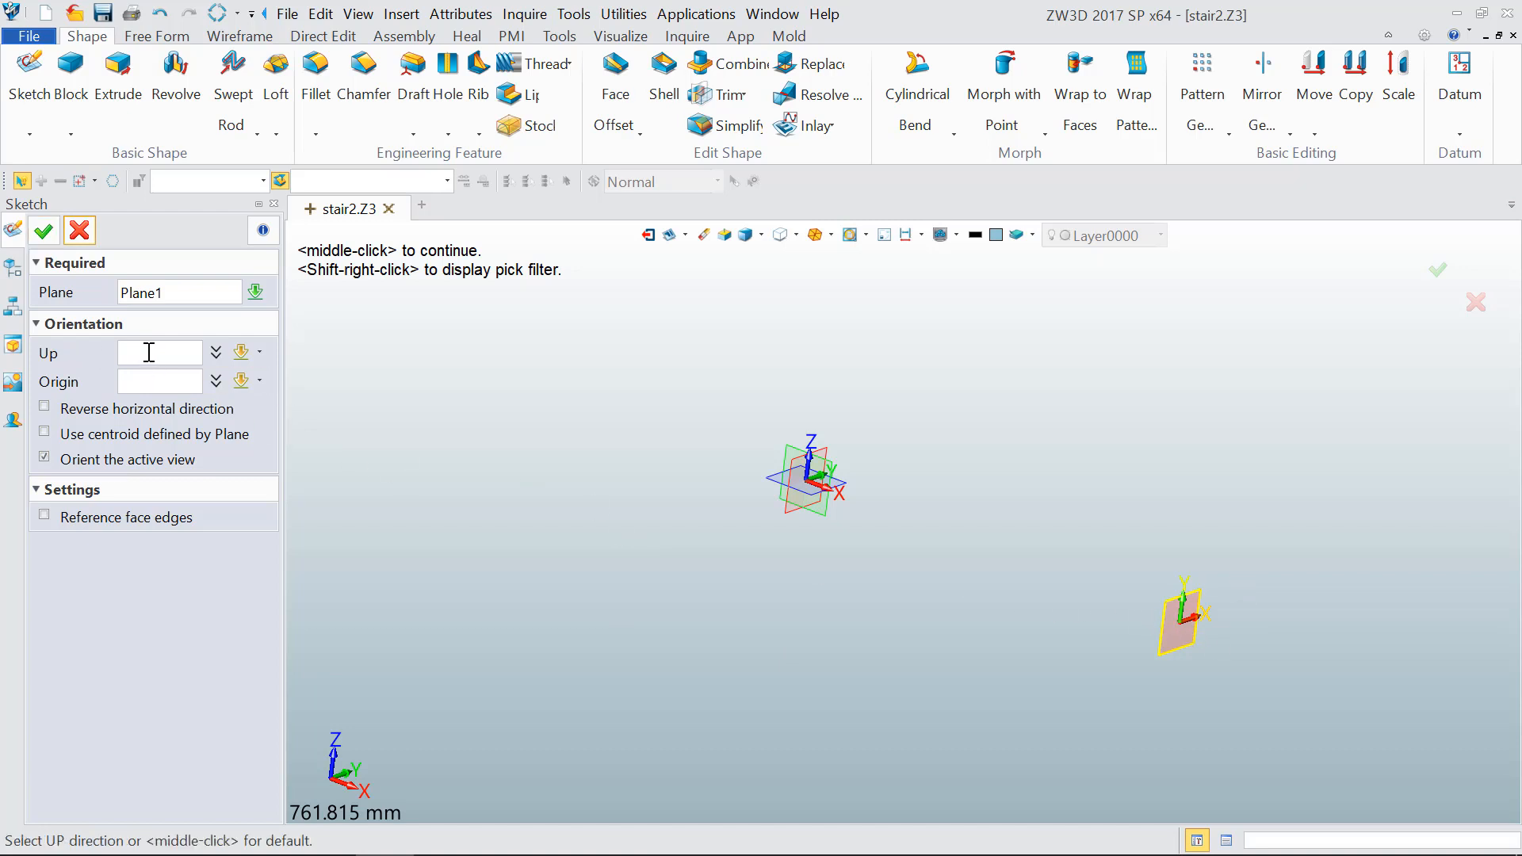
left_click(46, 237)
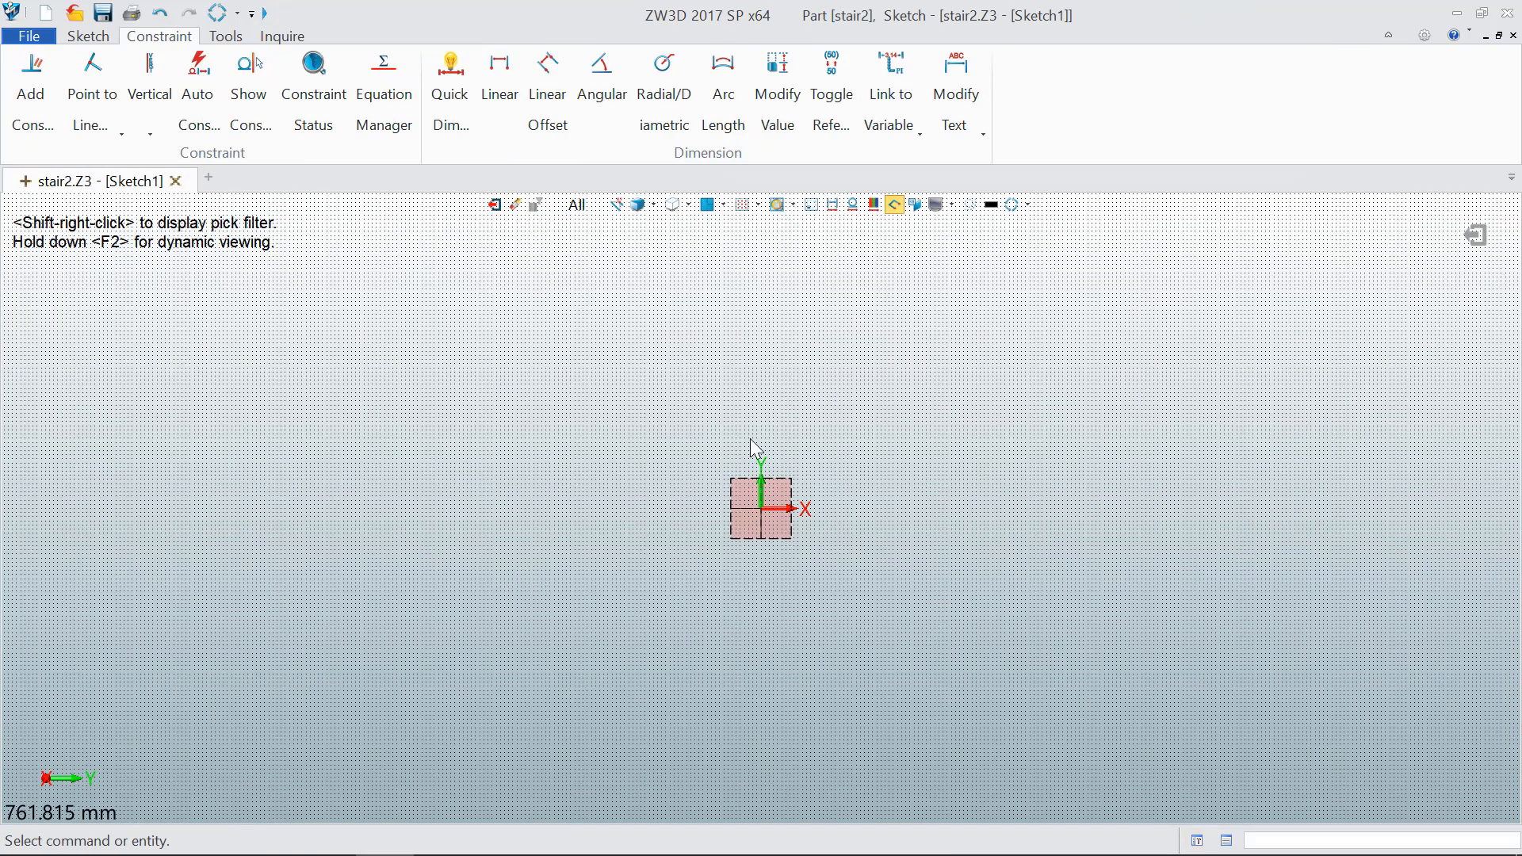
mouse_move(764, 511)
right_mouse_down()
mouse_move(793, 525)
mouse_move(778, 519)
right_mouse_up()
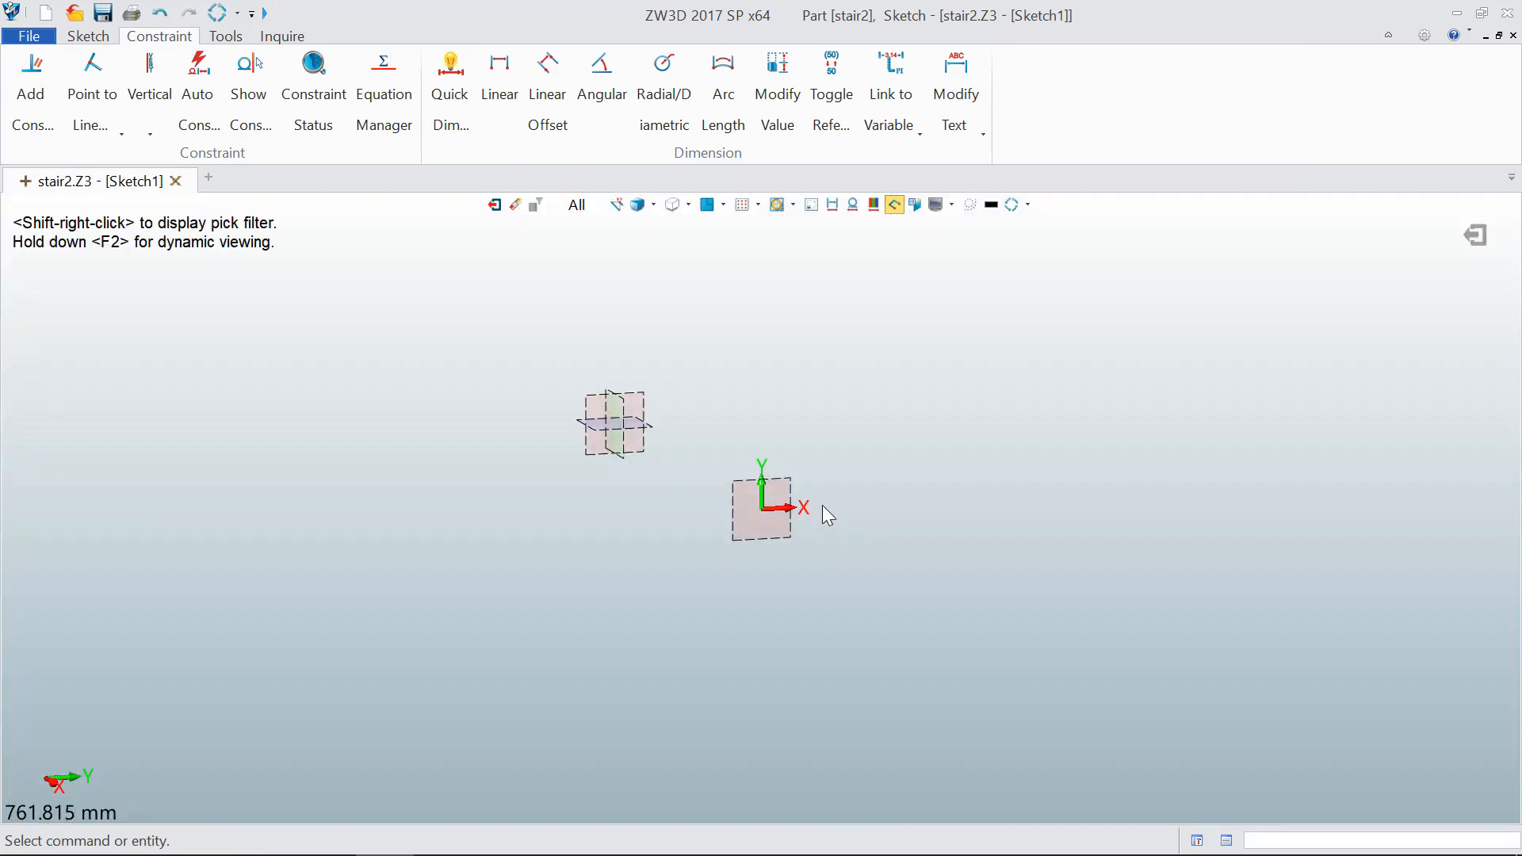
mouse_move(806, 585)
right_mouse_down()
mouse_move(768, 563)
mouse_move(794, 526)
right_mouse_up()
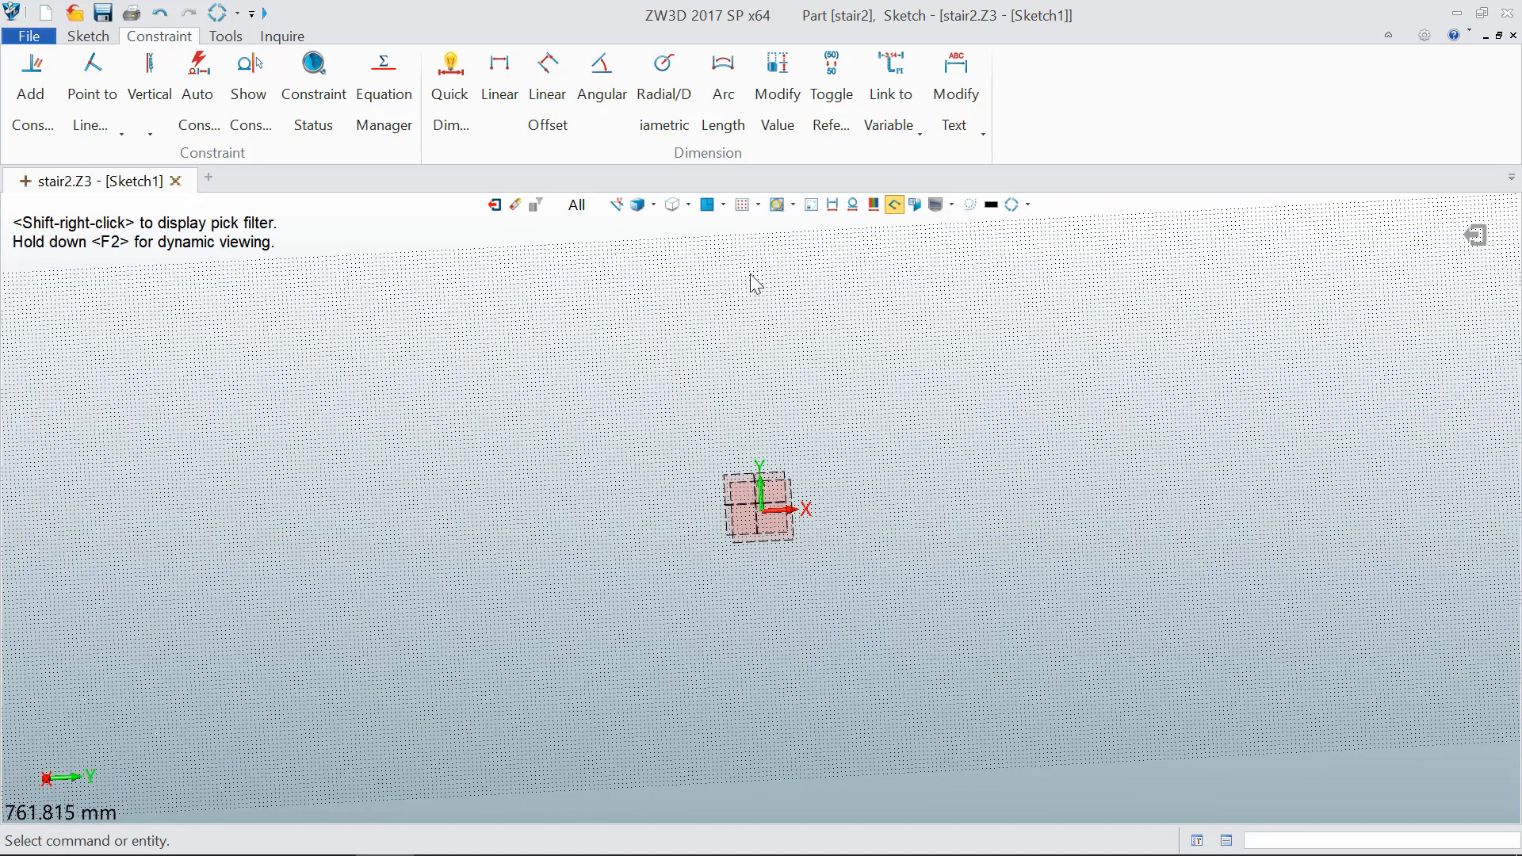
right_click_drag(724, 411, 509, 541)
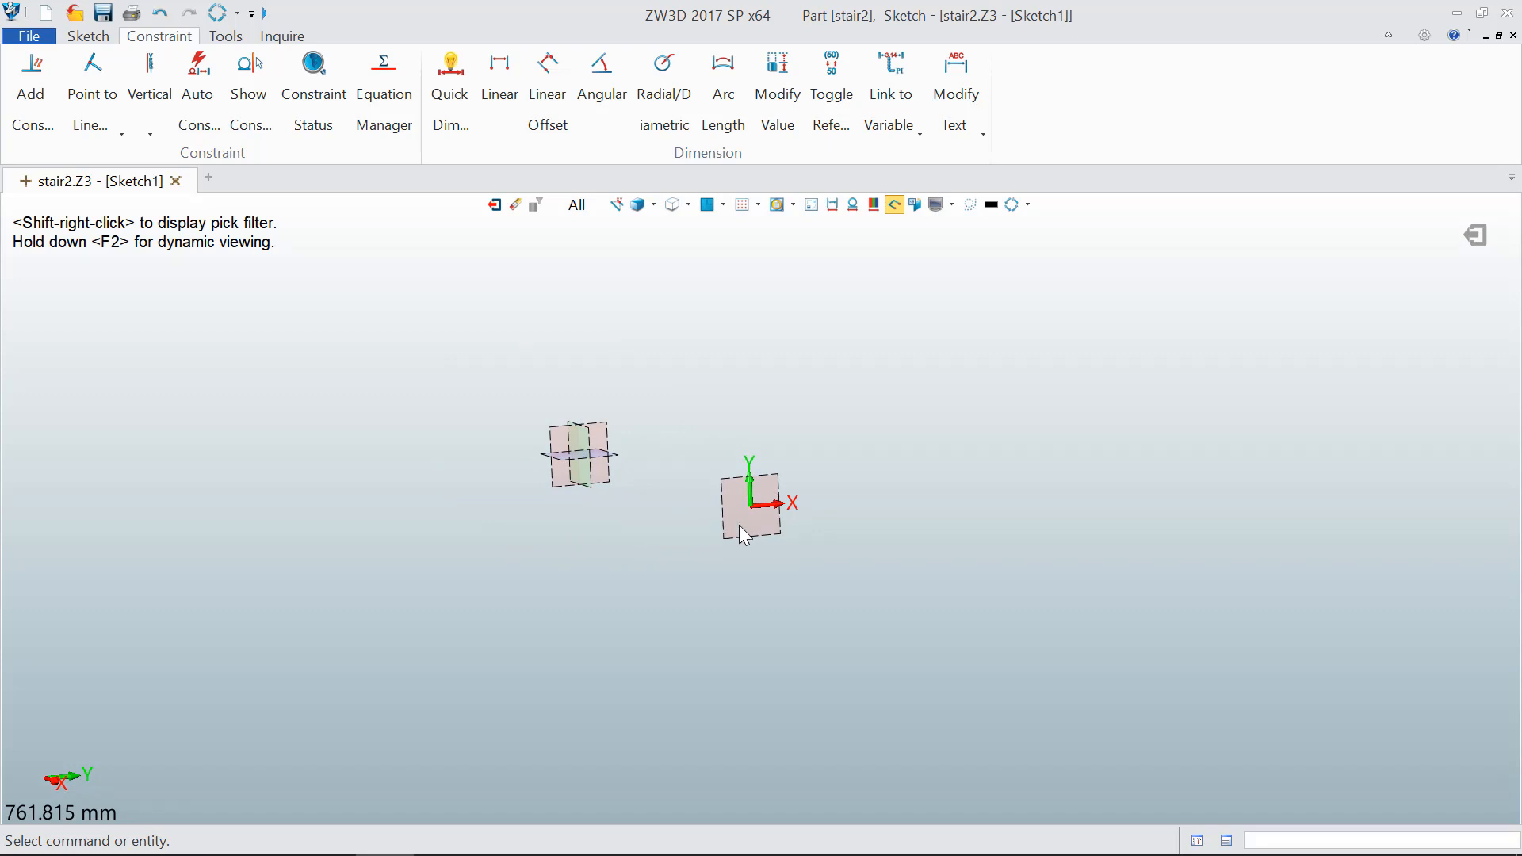
right_click(706, 543)
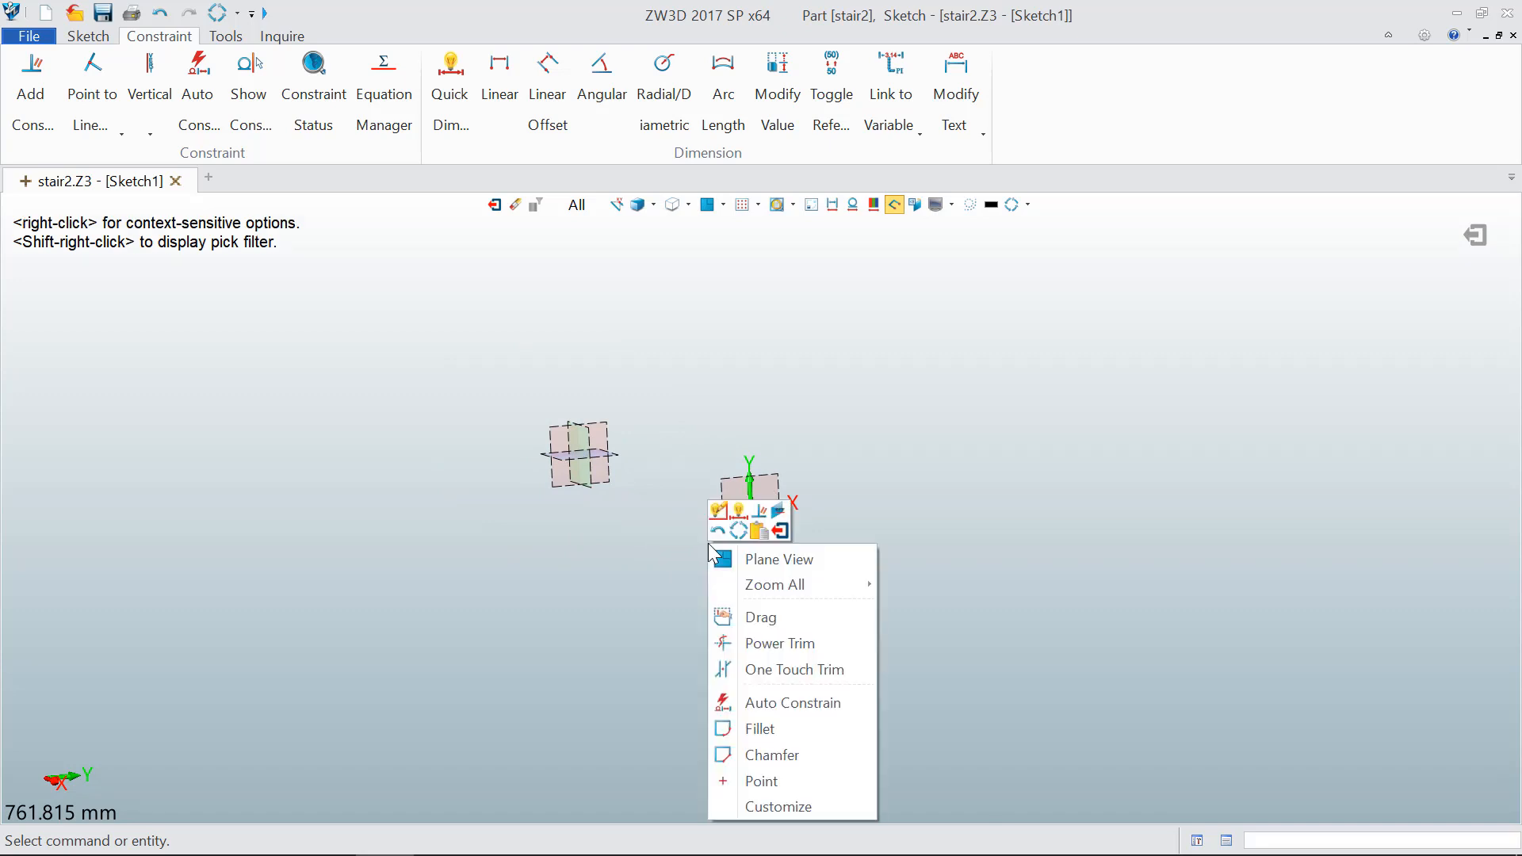
left_click(753, 560)
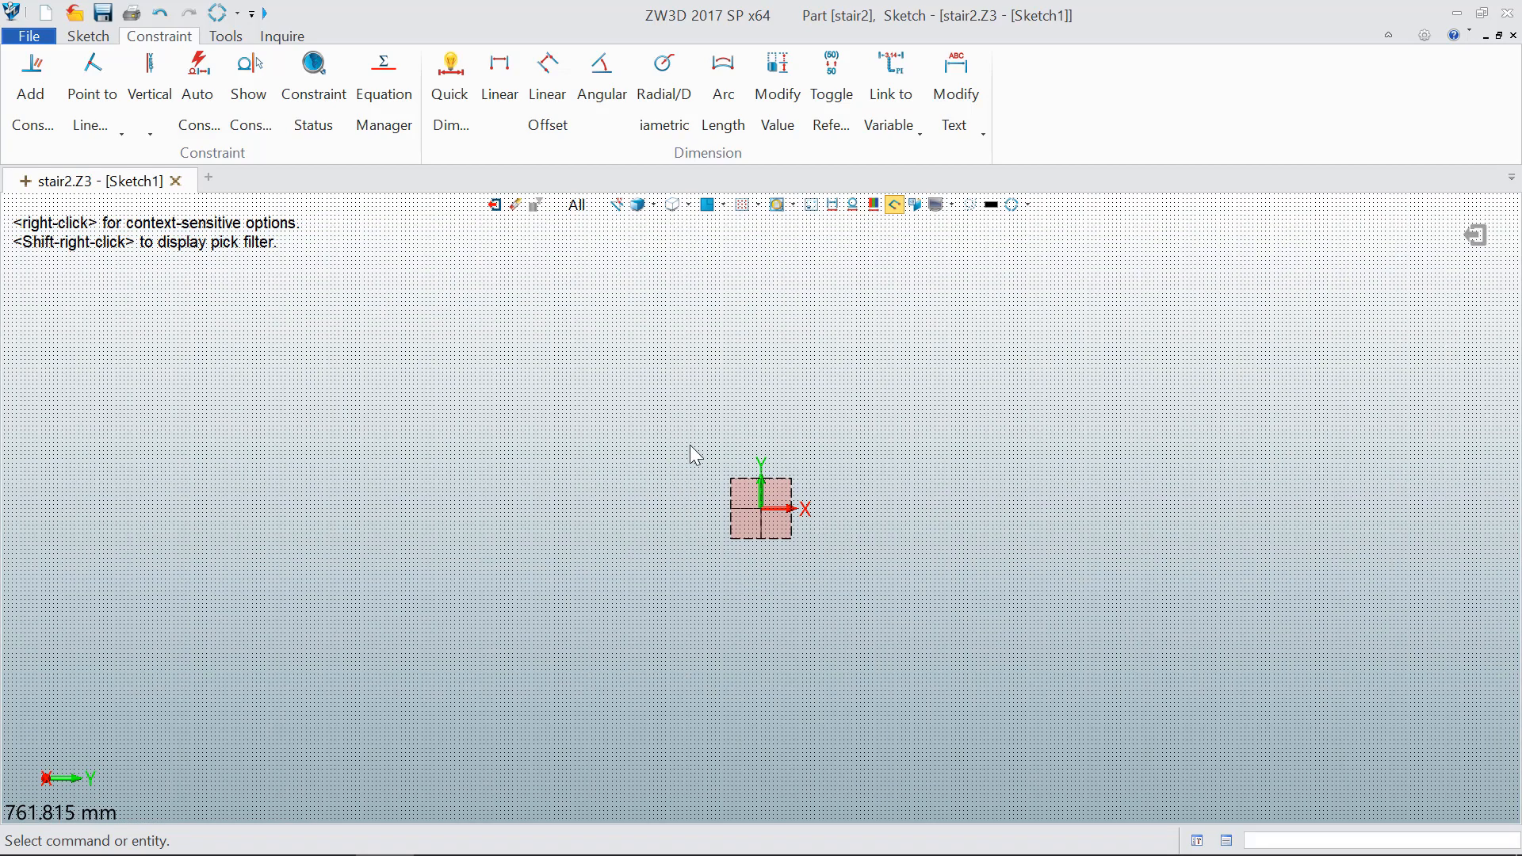
Step: Sketch a vertical line about 1790 mm long on the negative X side of the sketch origin
scroll(662, 543, "down", 5)
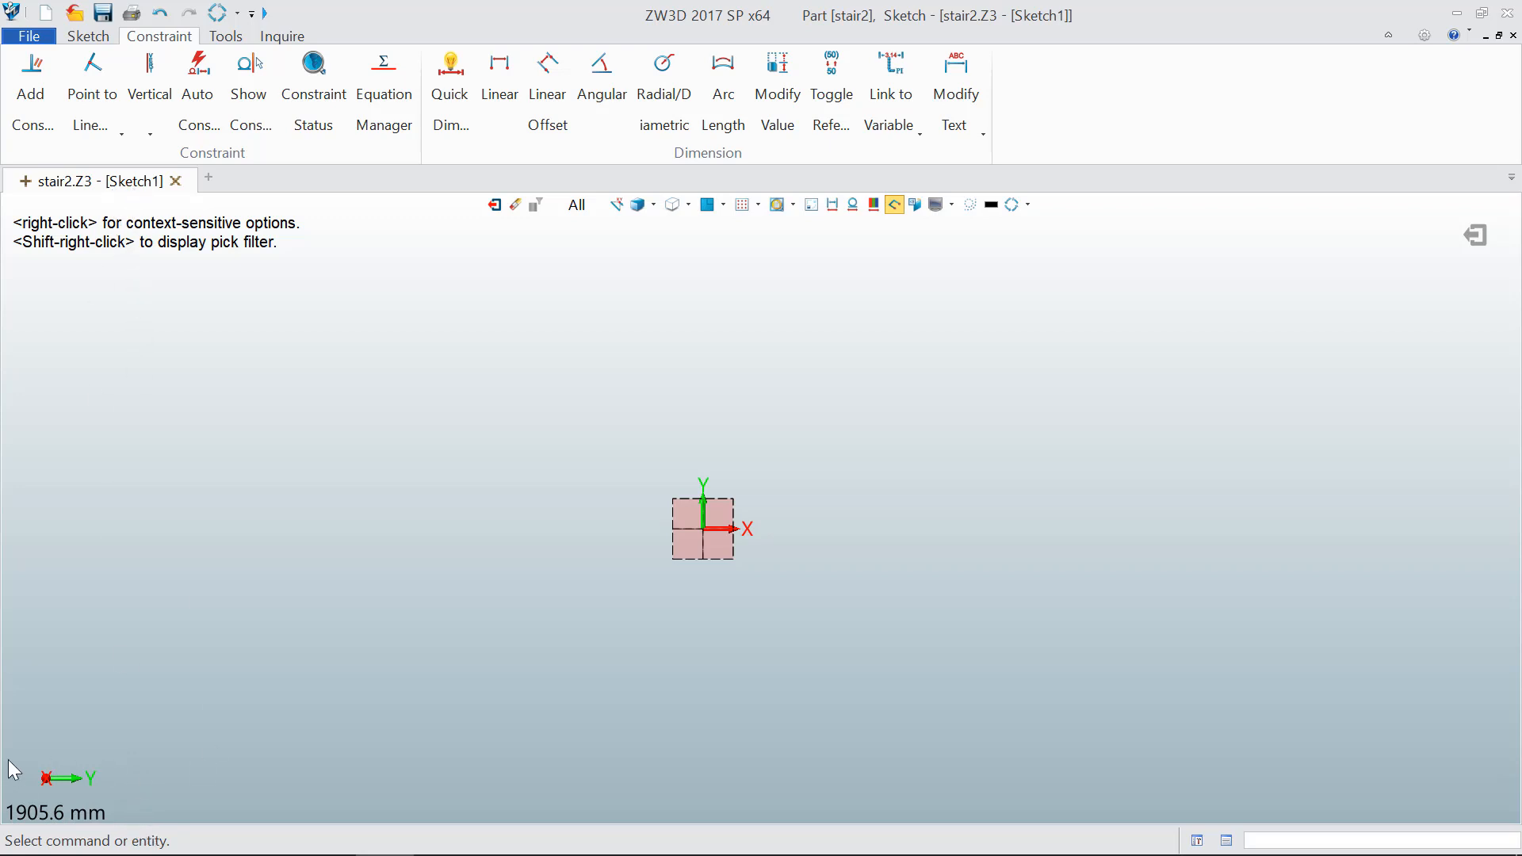
left_click(88, 35)
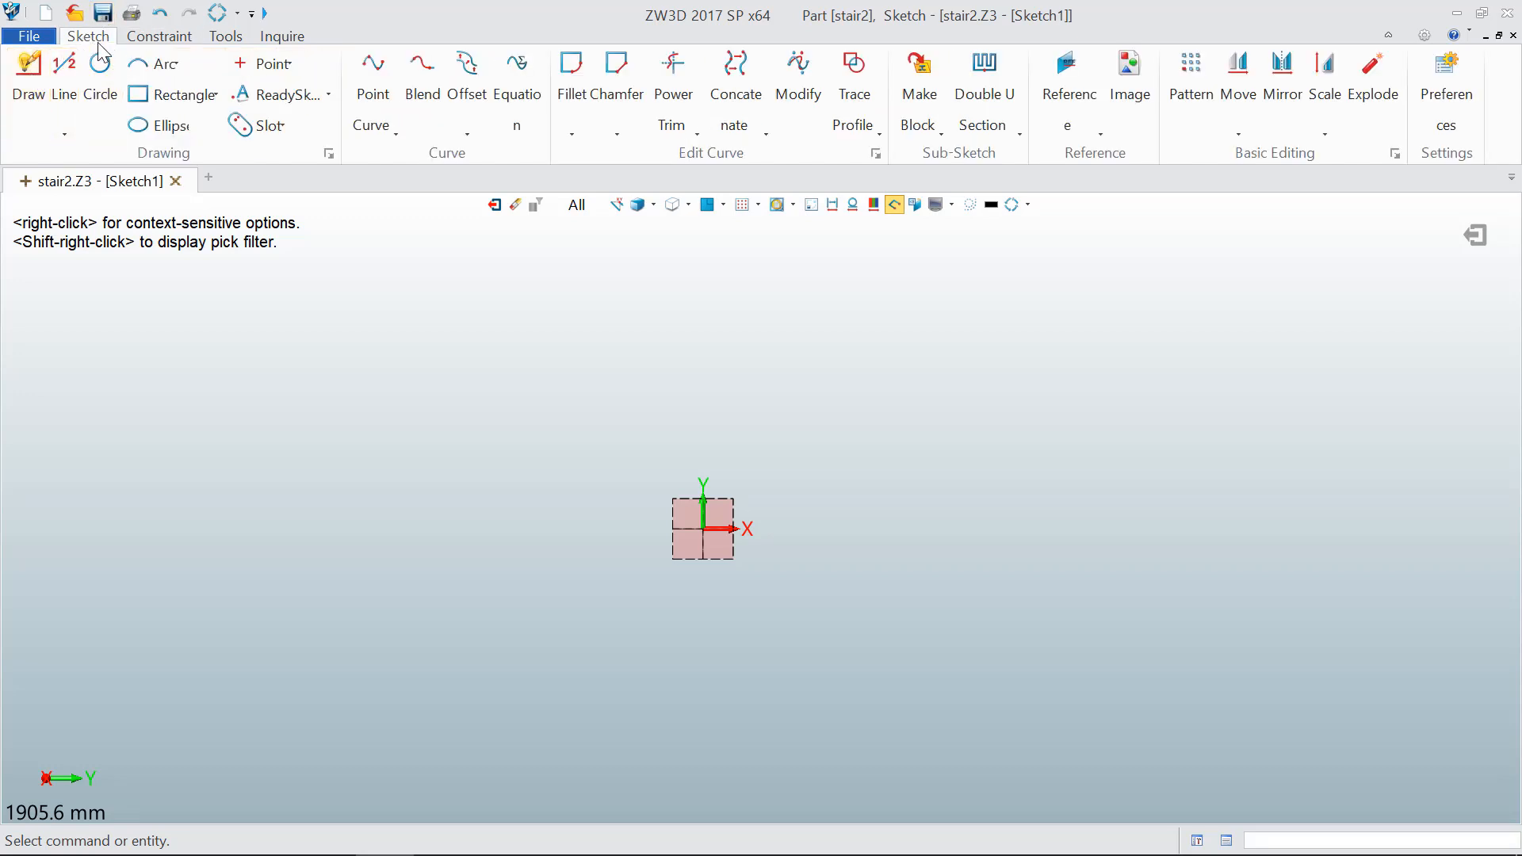
left_click(36, 94)
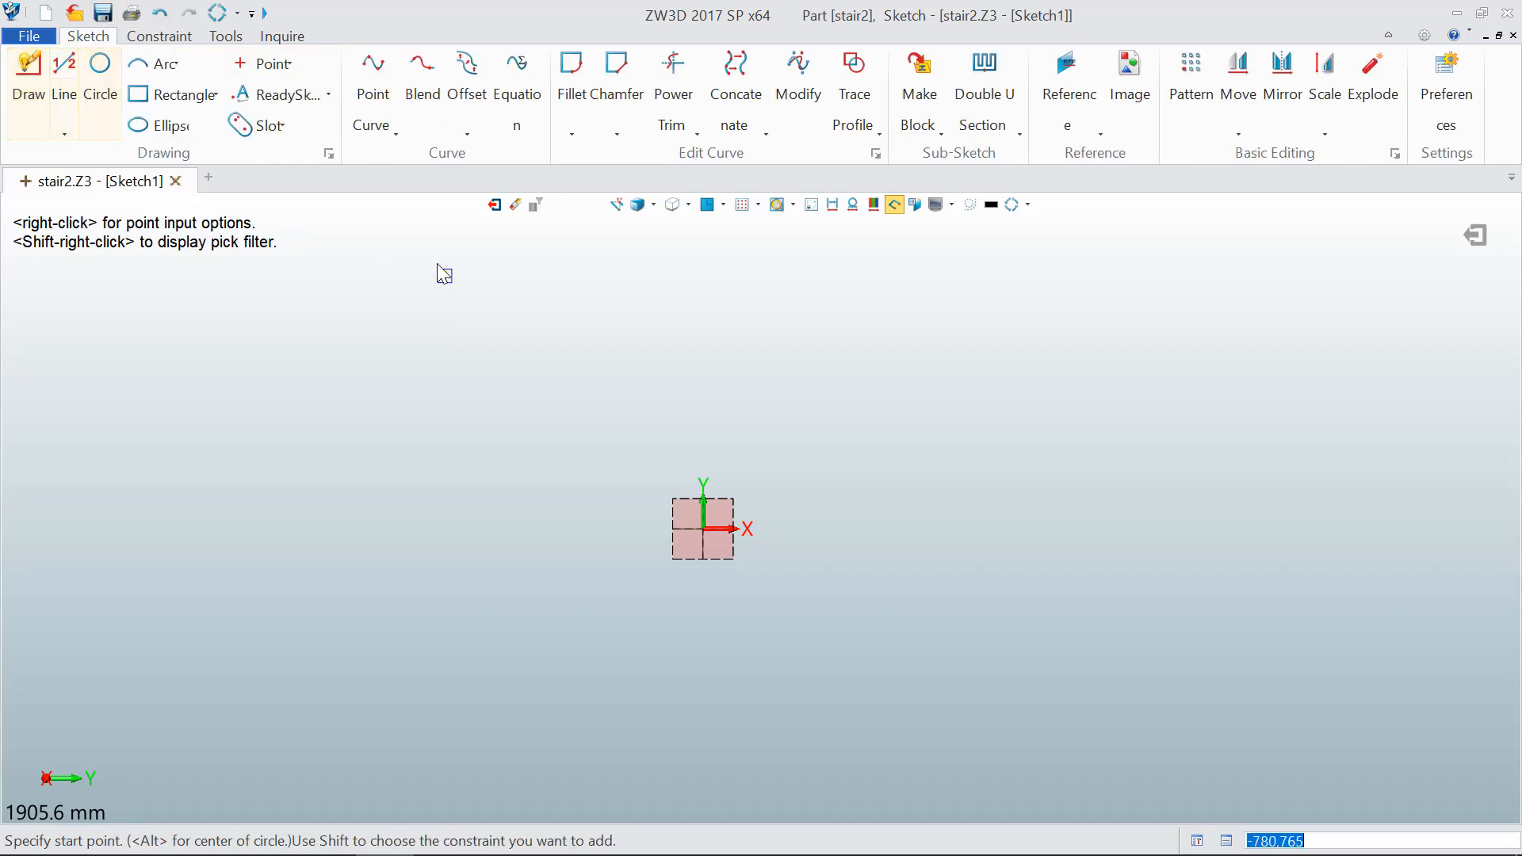
left_click(400, 223)
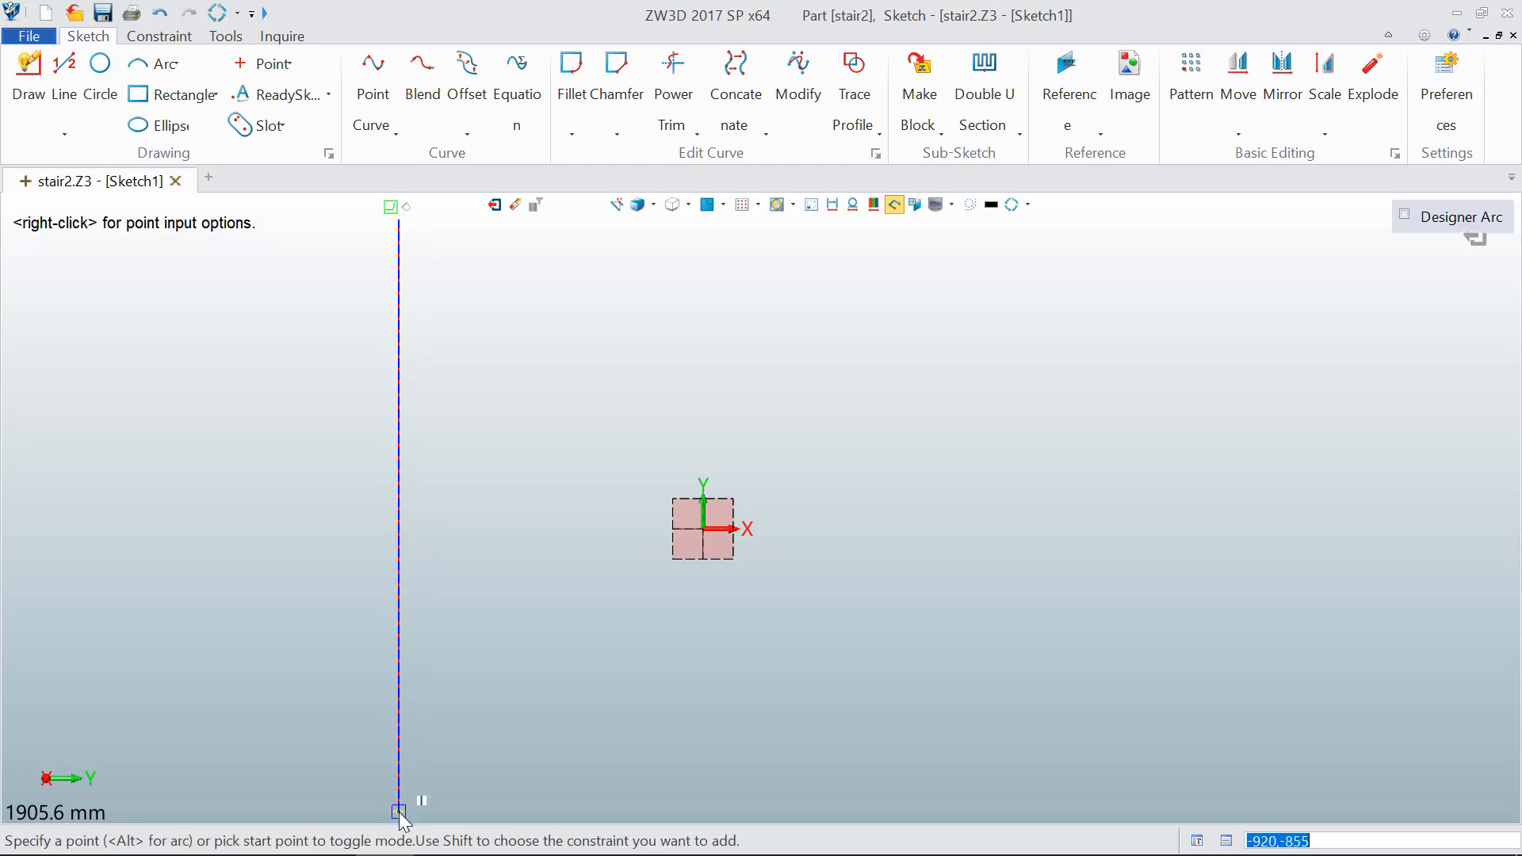
left_click(398, 811)
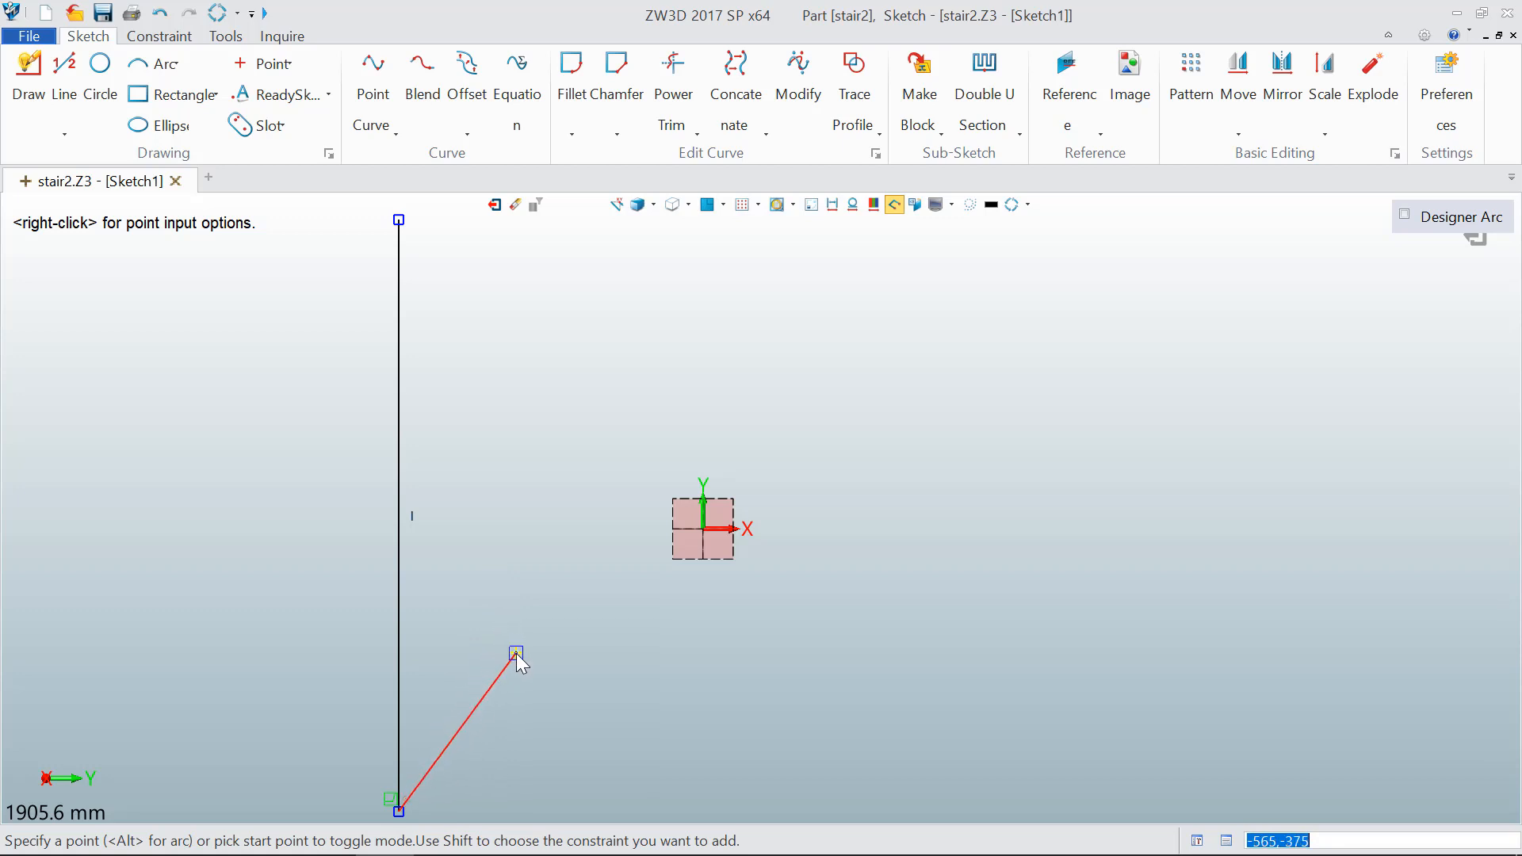
key("Escape")
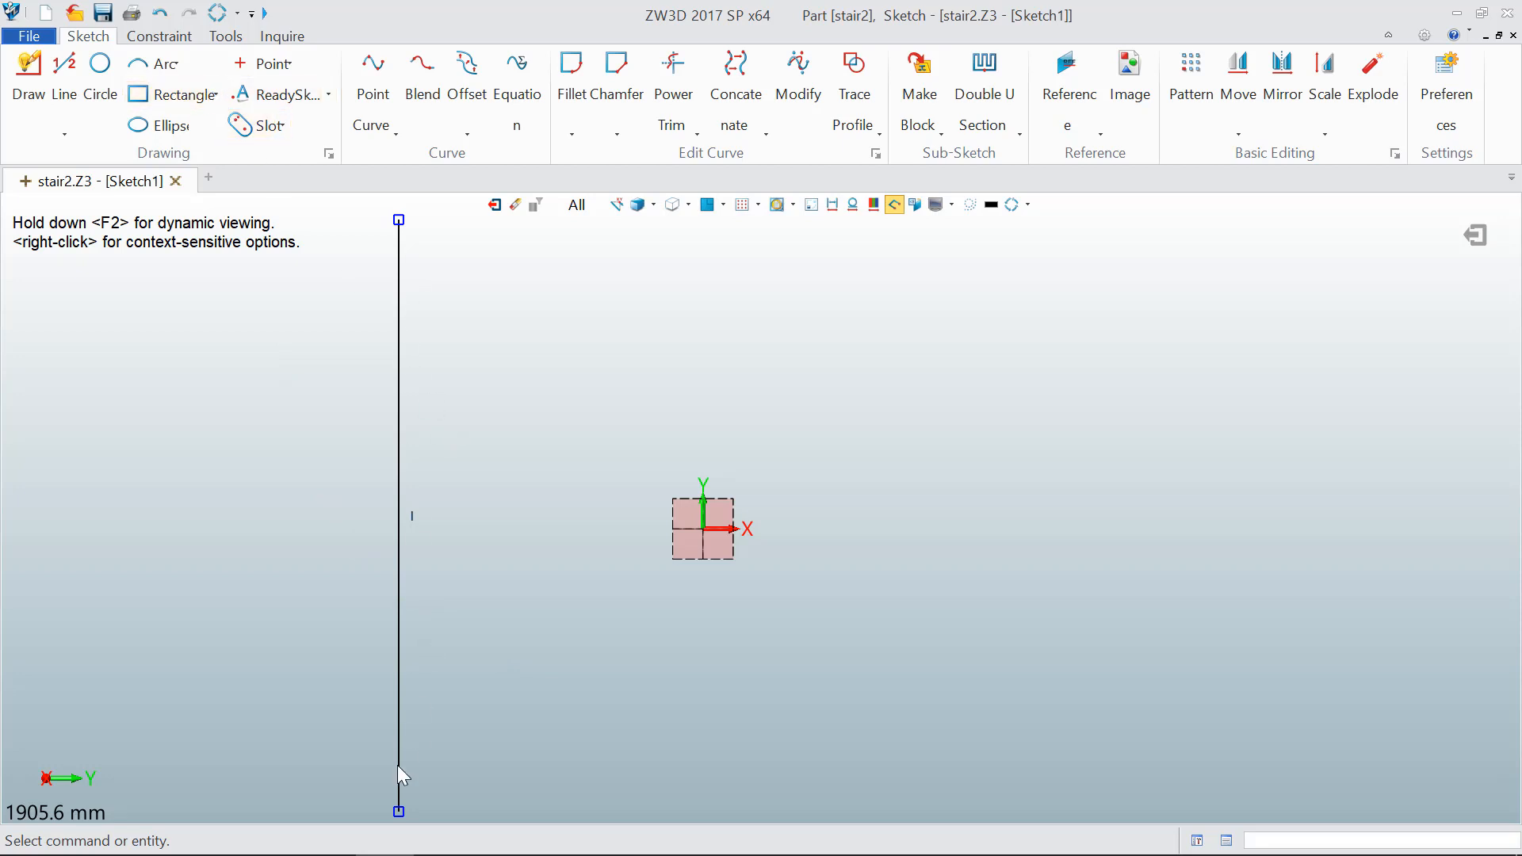
Step: Add a length dimension to the vertical line with Quick Dimension, accepting the proposed value
left_click(160, 37)
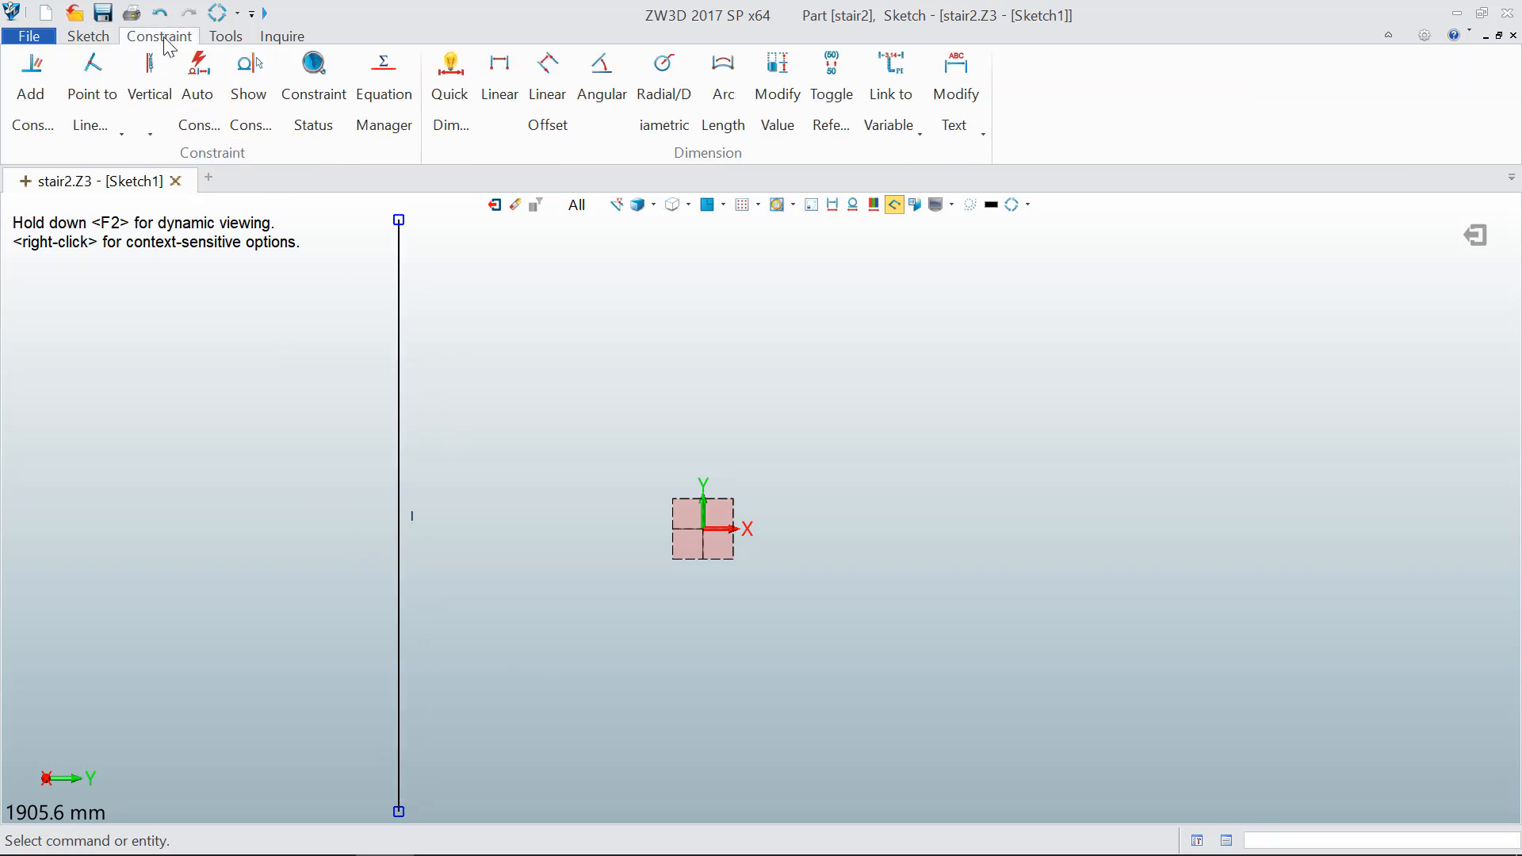
left_click(449, 87)
left_click(403, 340)
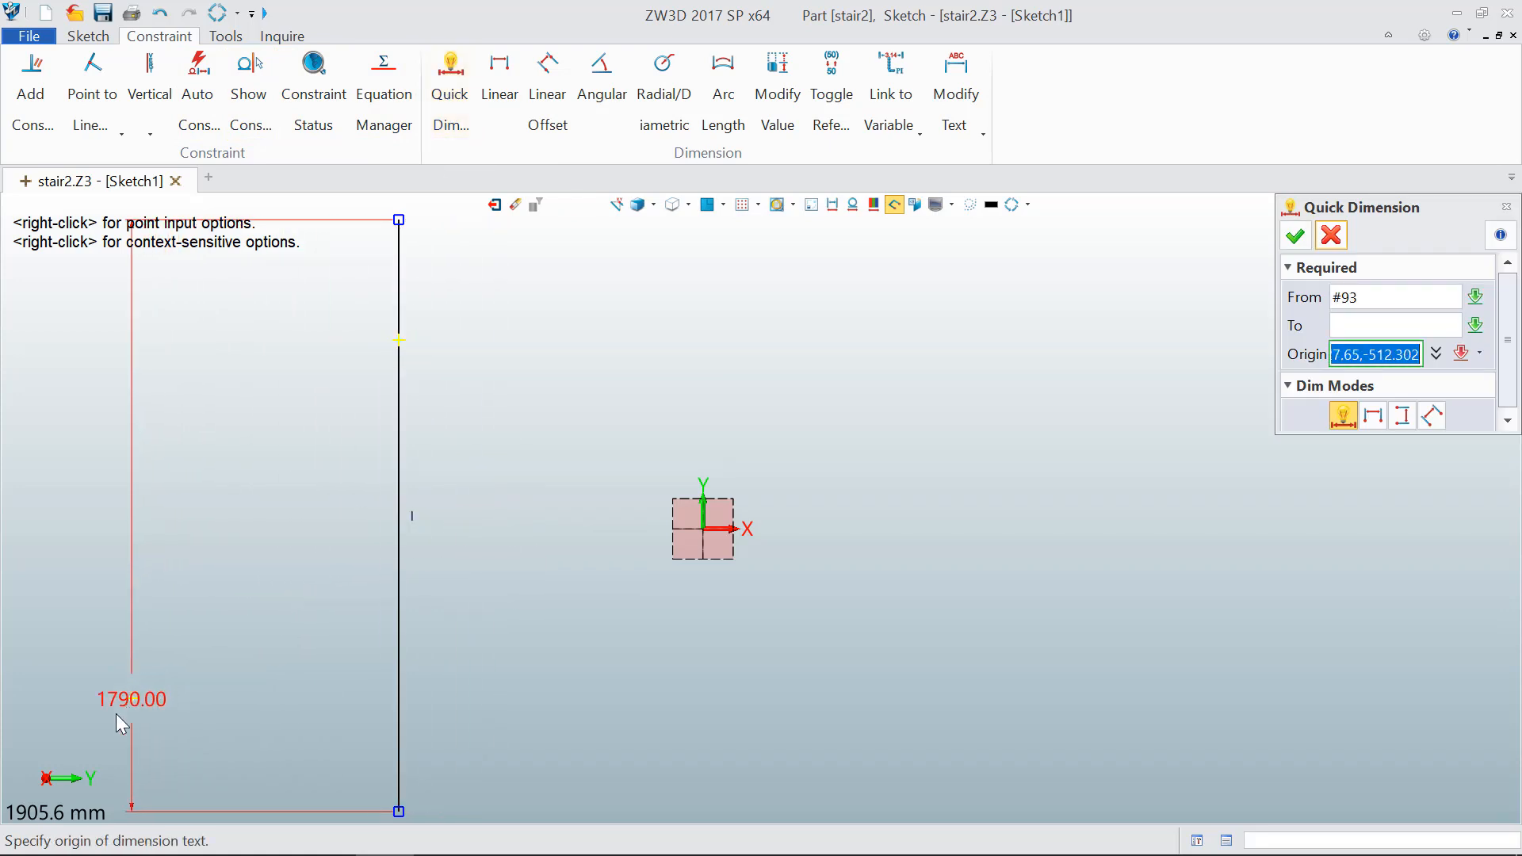
left_click(69, 756)
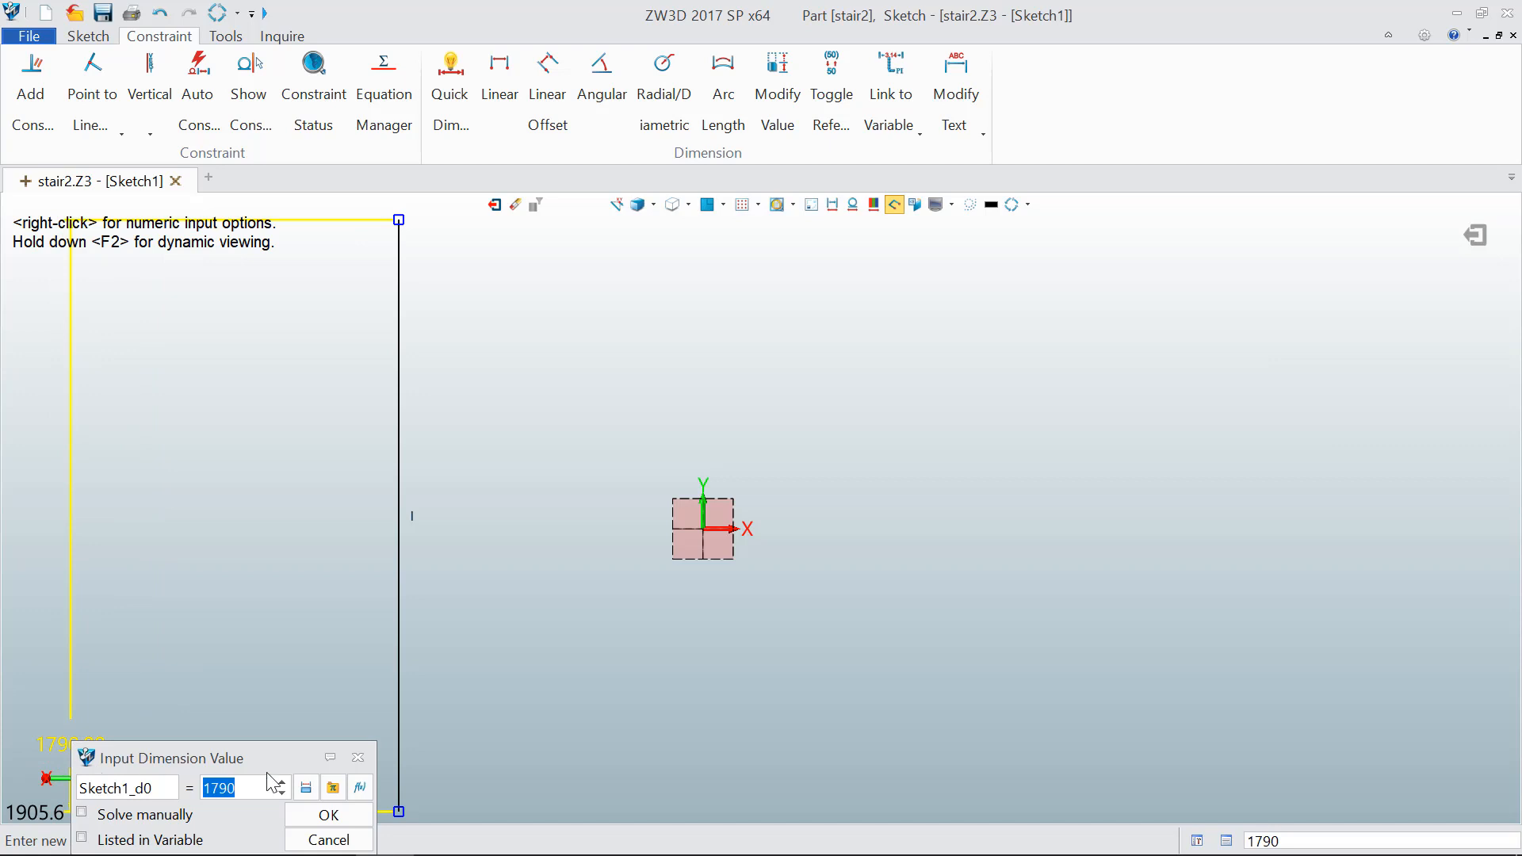
left_click(329, 815)
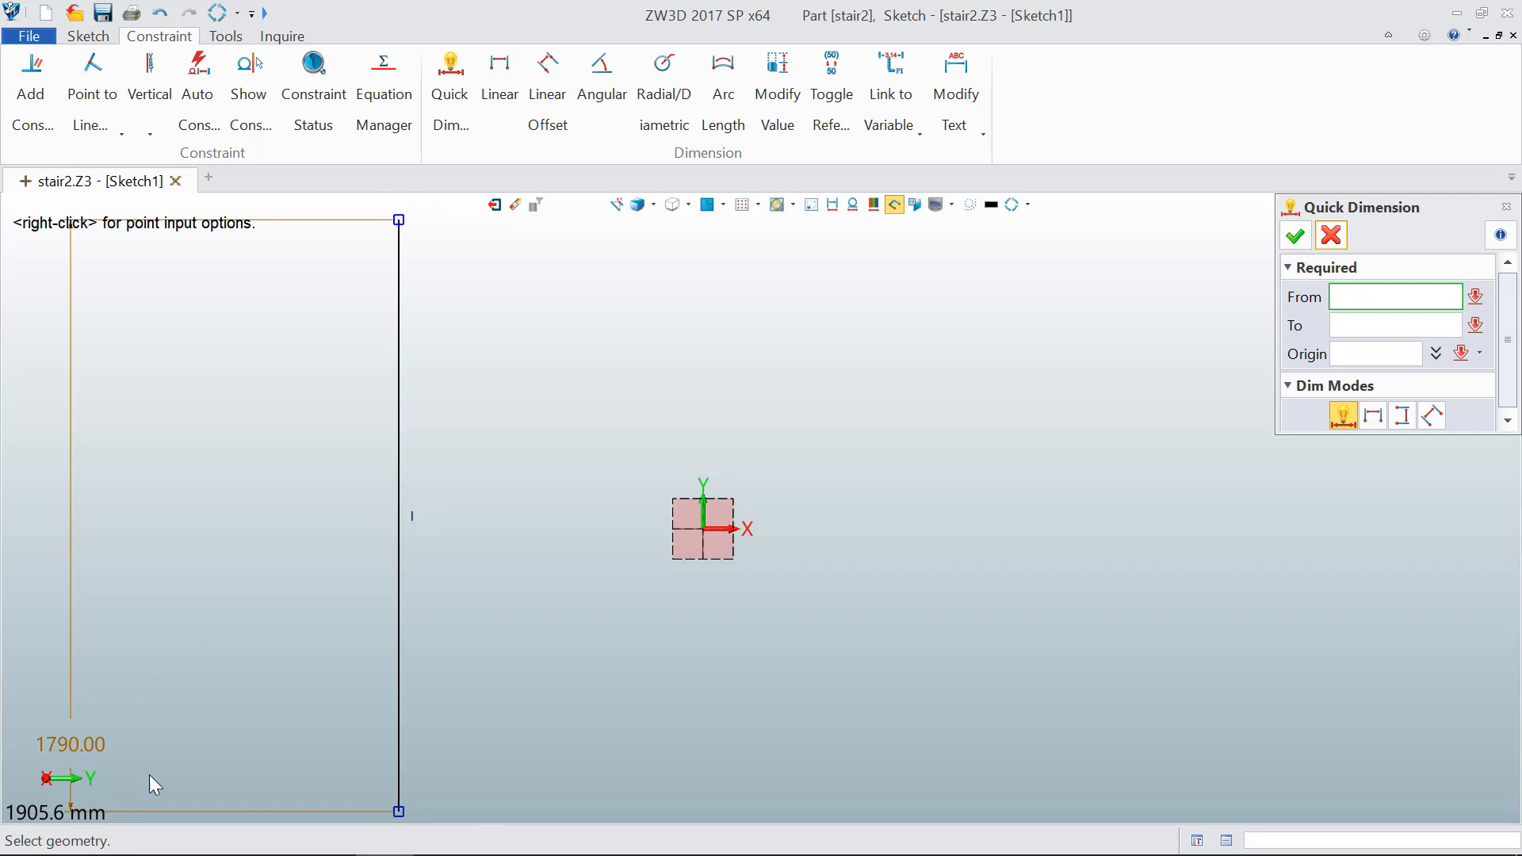
left_click(409, 713)
left_click(1332, 236)
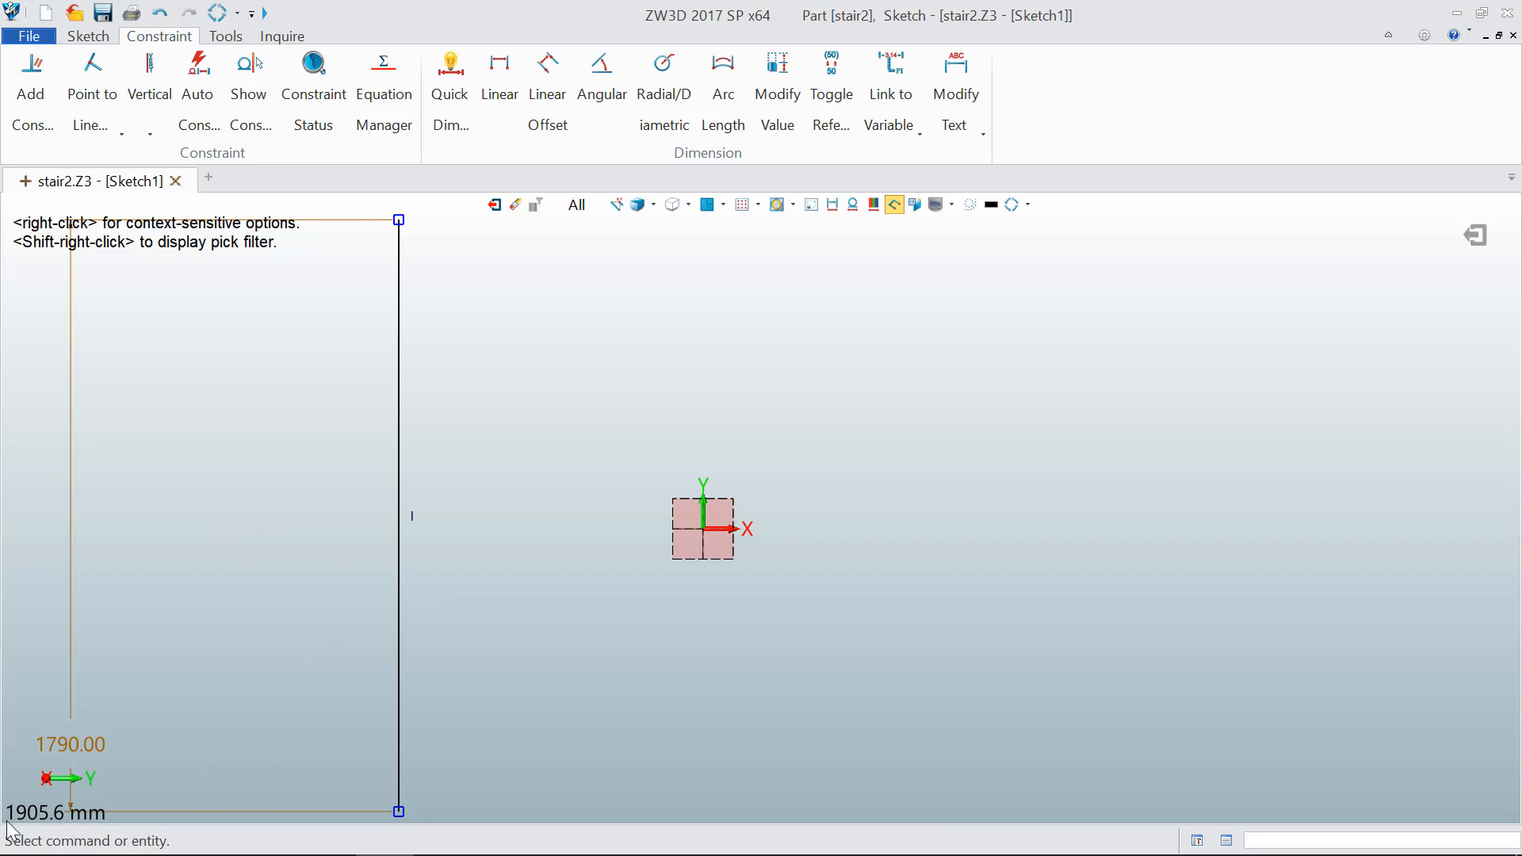
Step: Sketch a horizontal line about 1930 mm long from the sketch origin in the positive X direction
scroll(553, 649, "up", 2)
scroll(554, 648, "down", 2)
scroll(554, 649, "down", 2)
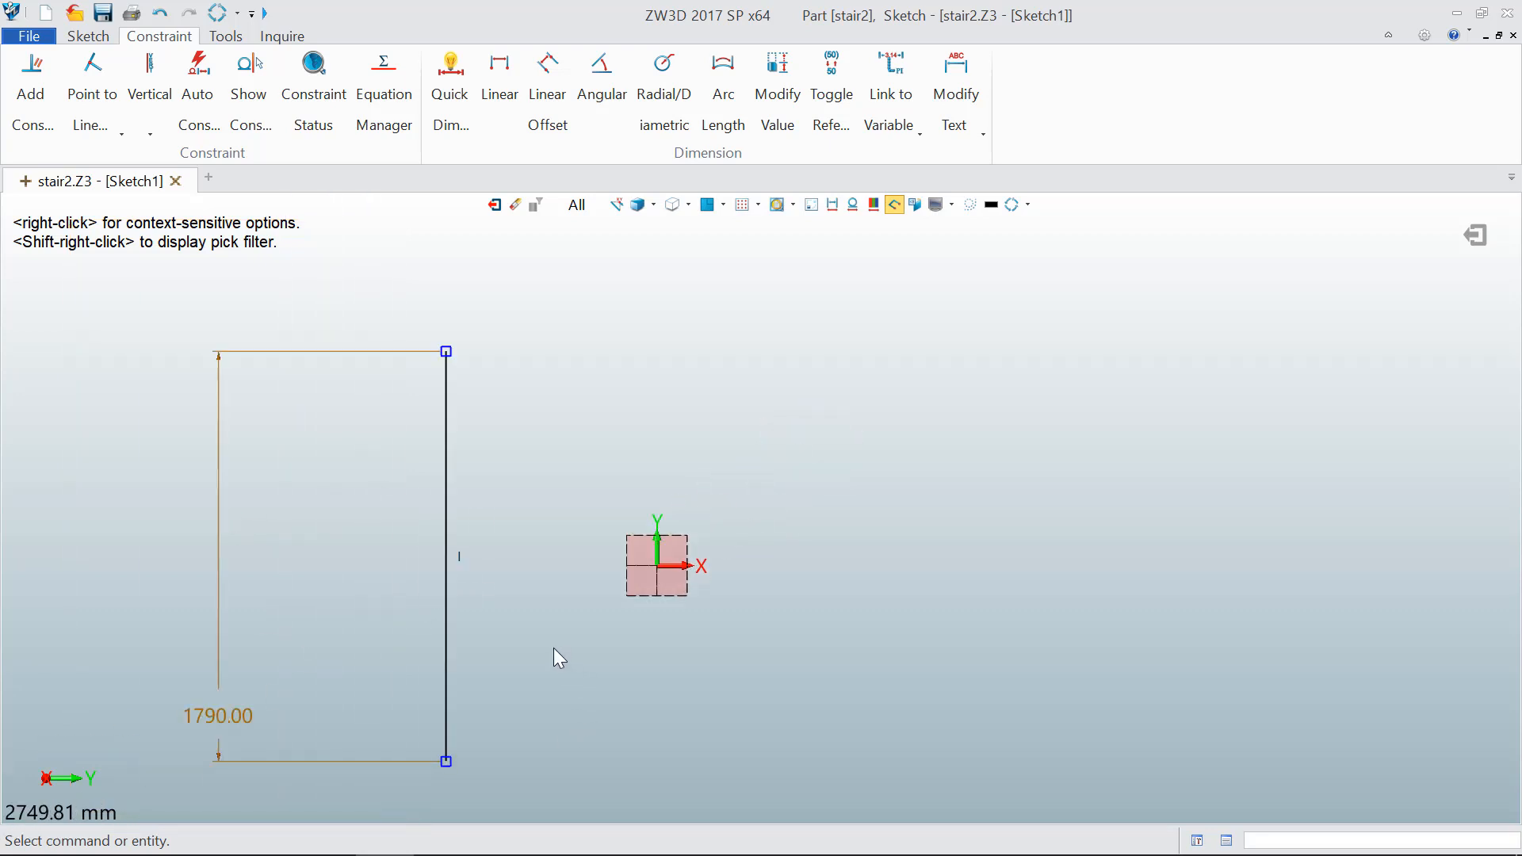
scroll(553, 649, "up", 2)
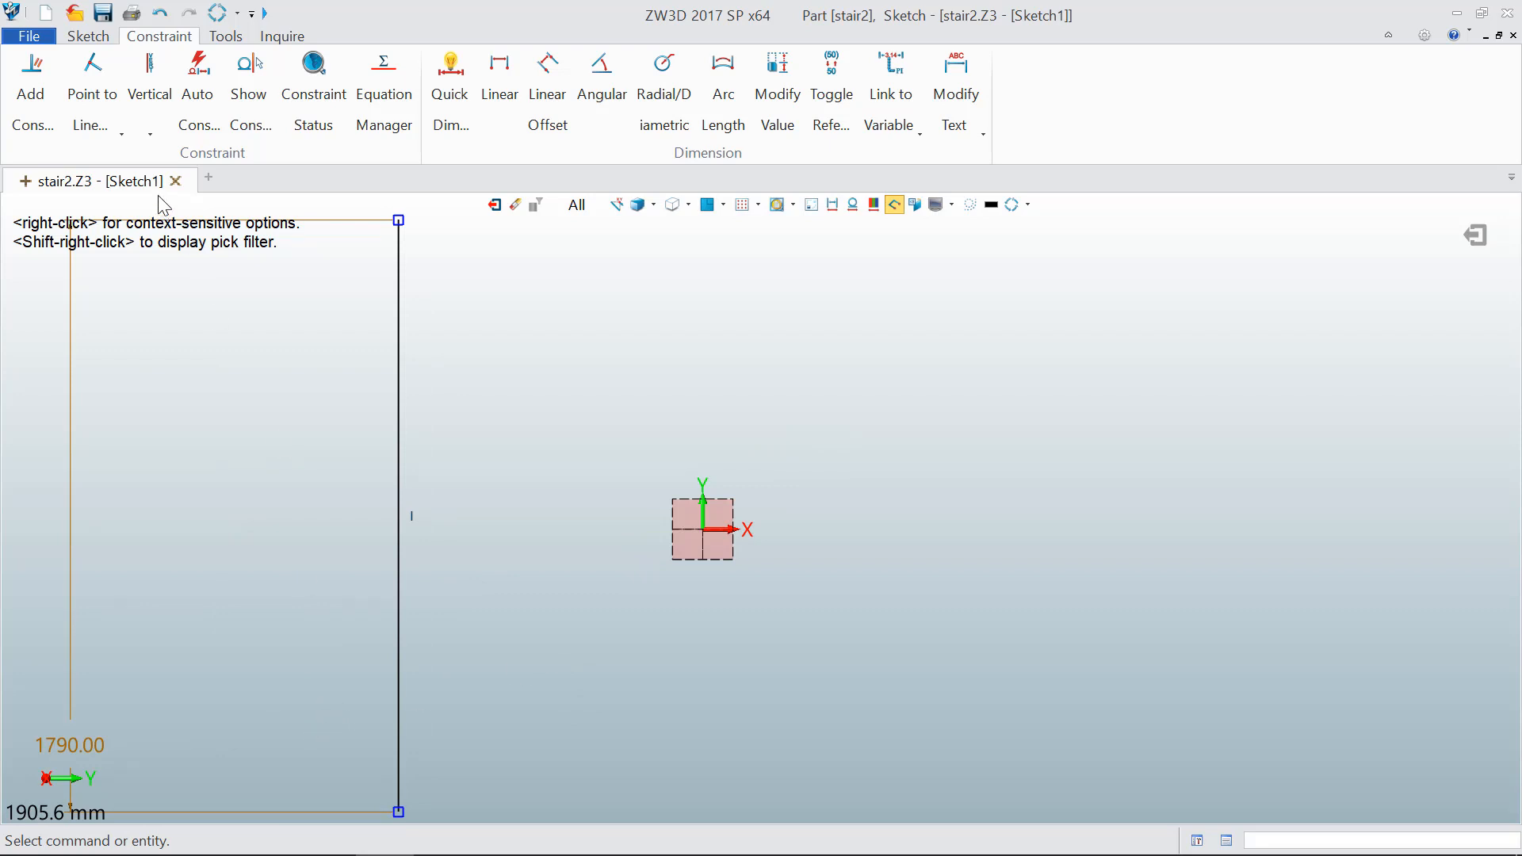
left_click(88, 36)
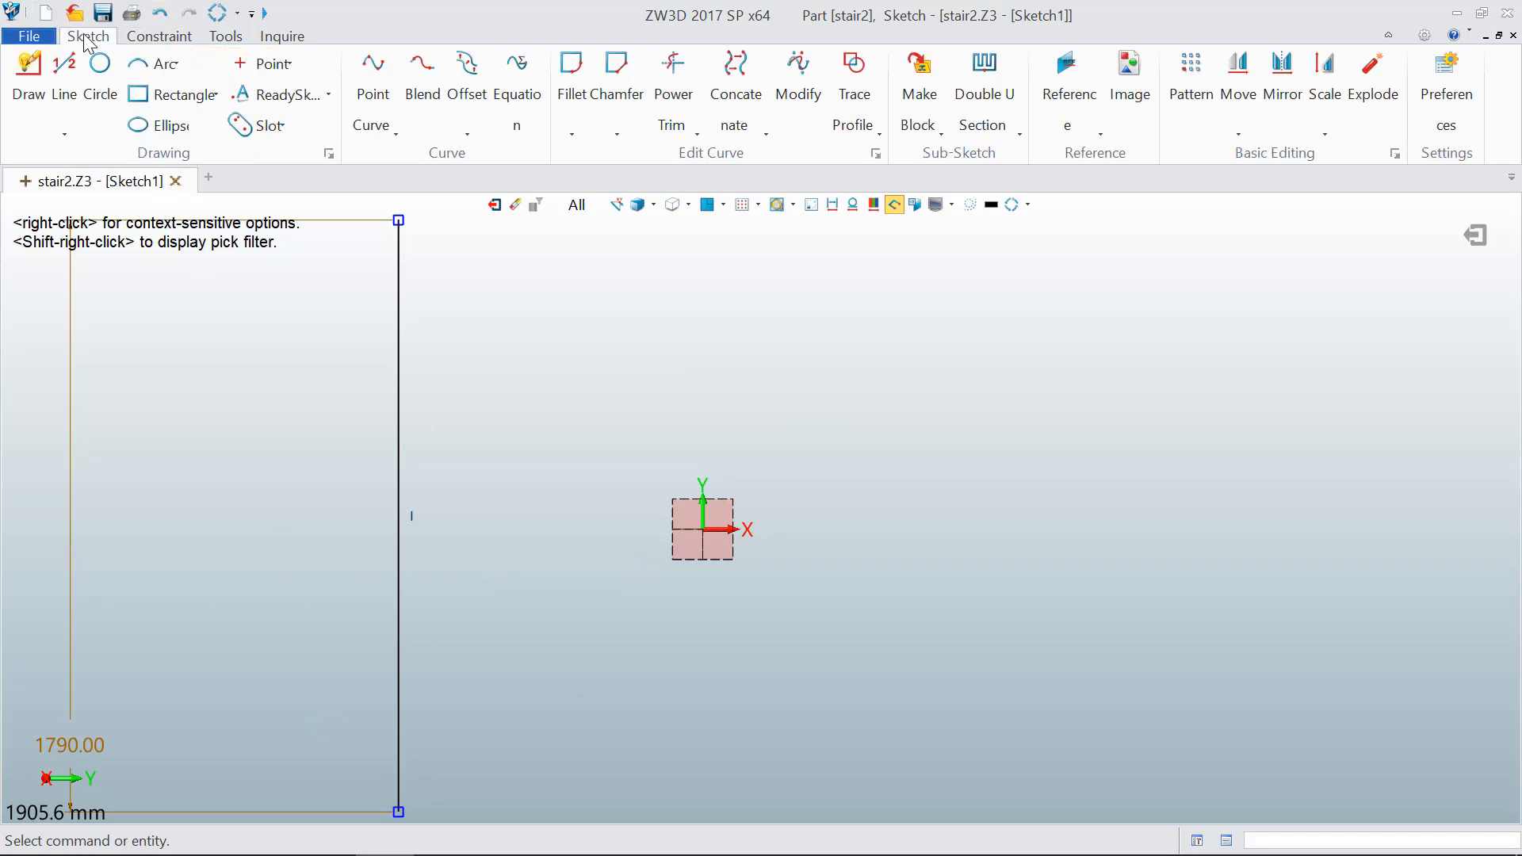
left_click(29, 77)
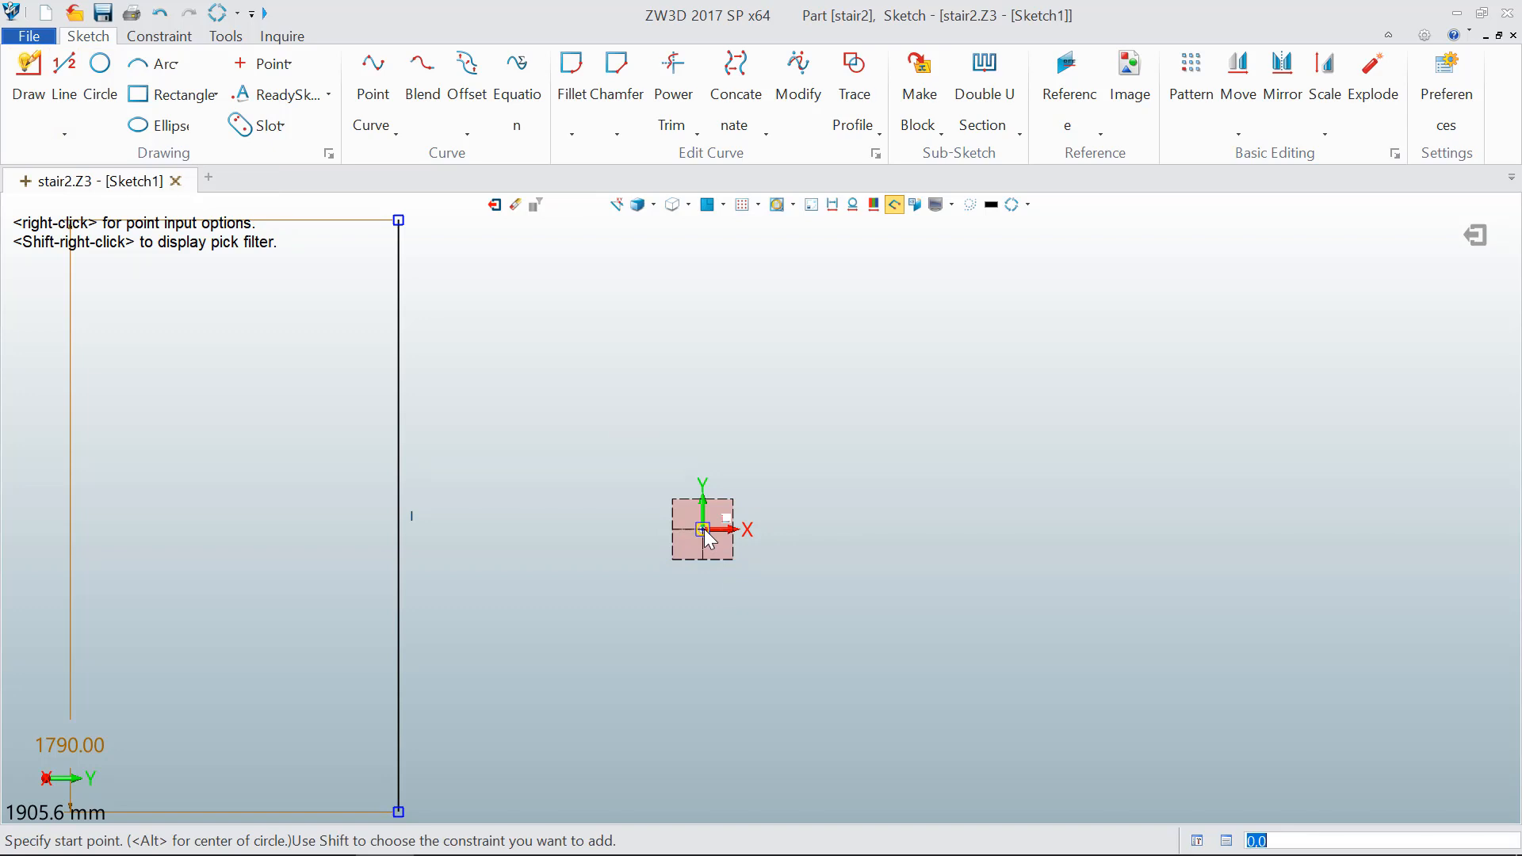
mouse_move(703, 530)
right_mouse_down()
mouse_move(663, 609)
mouse_move(543, 674)
mouse_move(547, 697)
right_mouse_up()
left_click(545, 698)
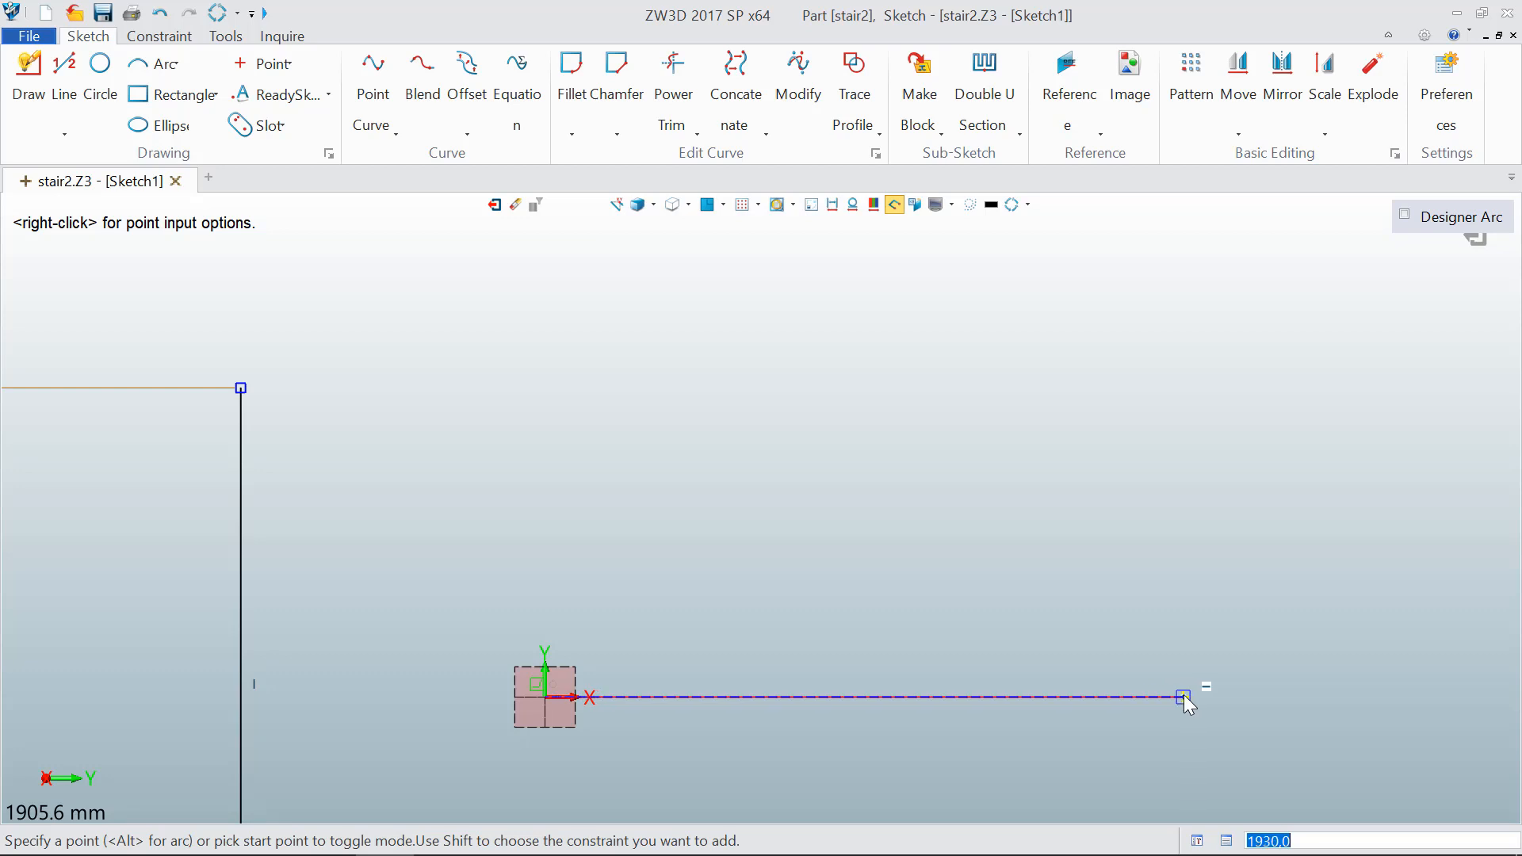
left_click(1184, 696)
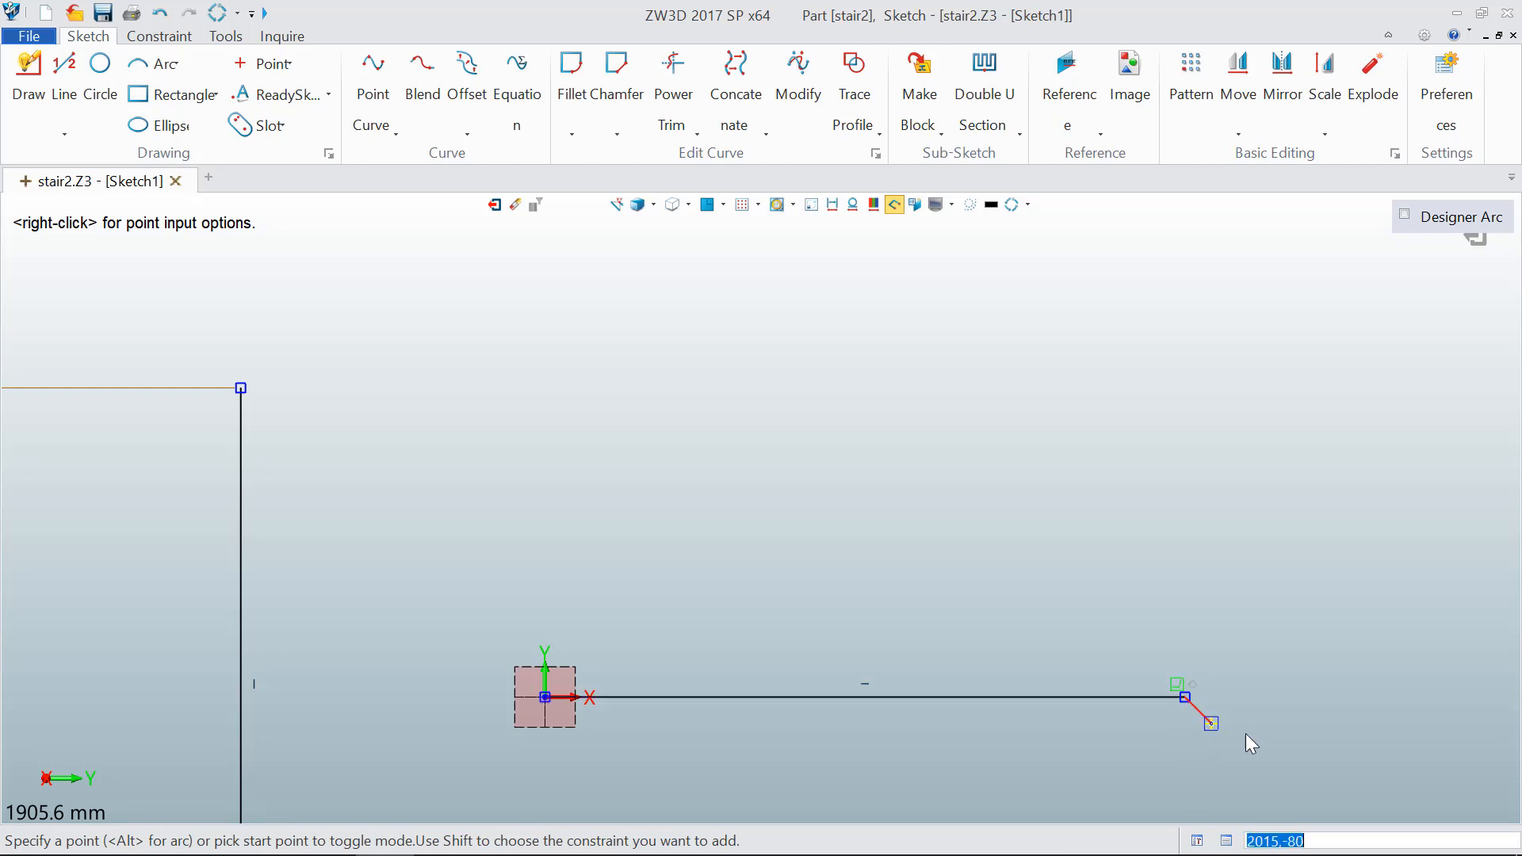
Step: Sketch a sloped line from about 905 mm above the origin to about 1265 mm above the horizontal line's far end
key("Escape")
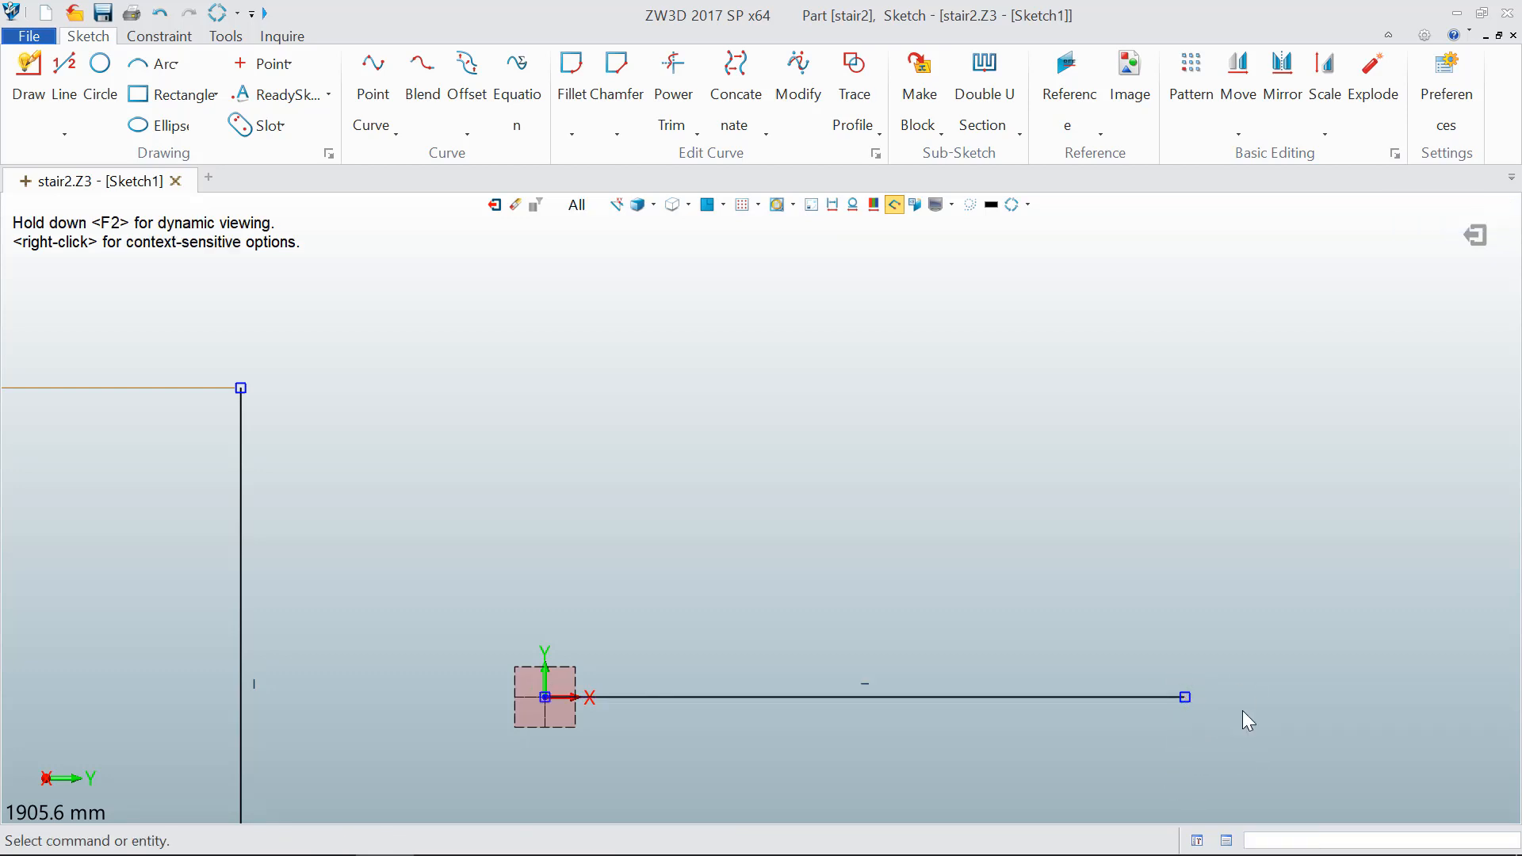
left_click(100, 78)
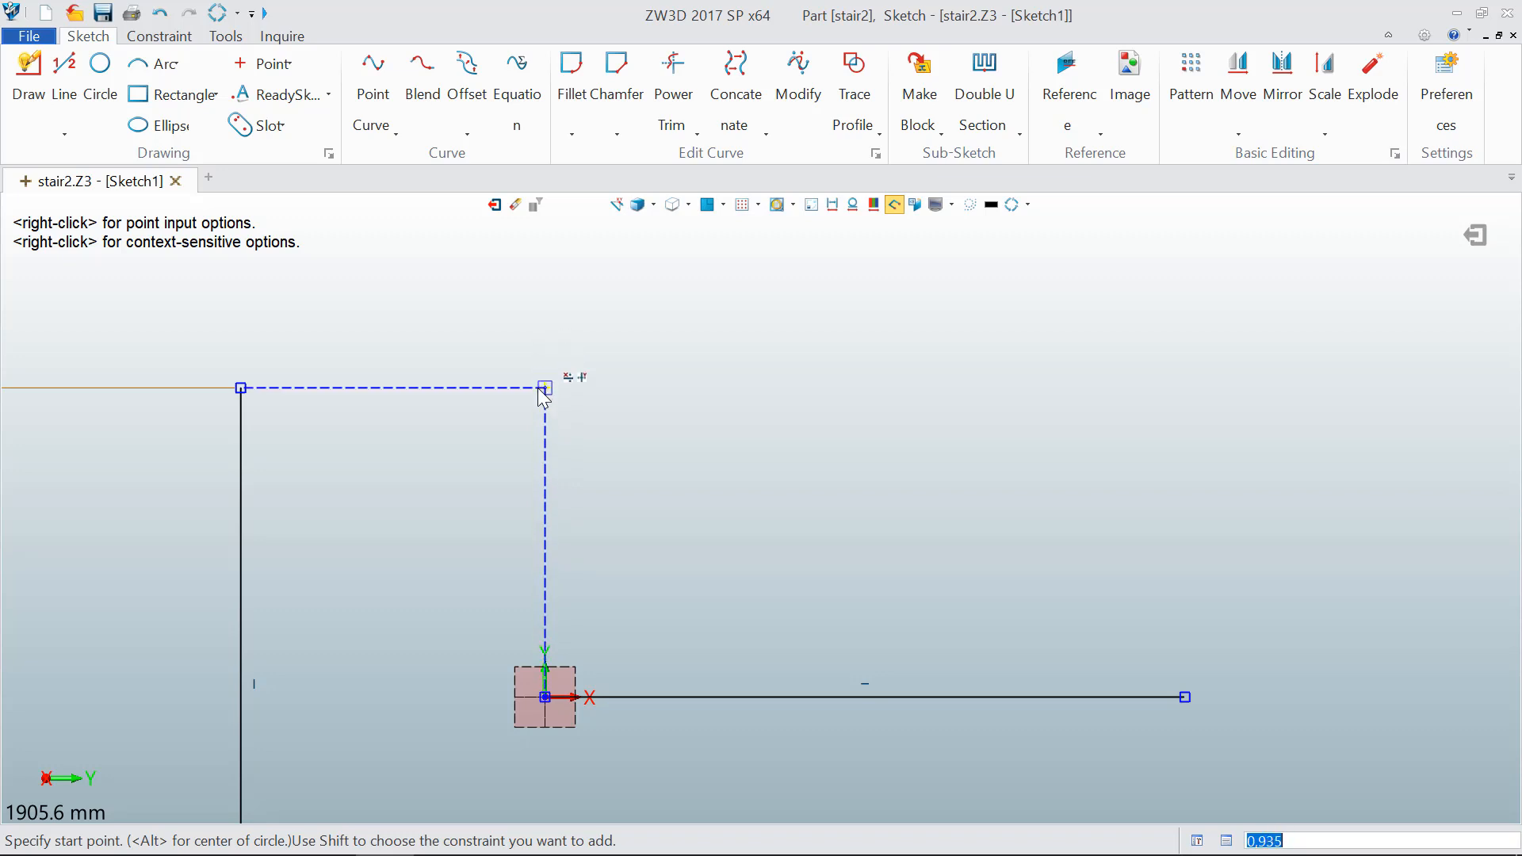
left_click(544, 397)
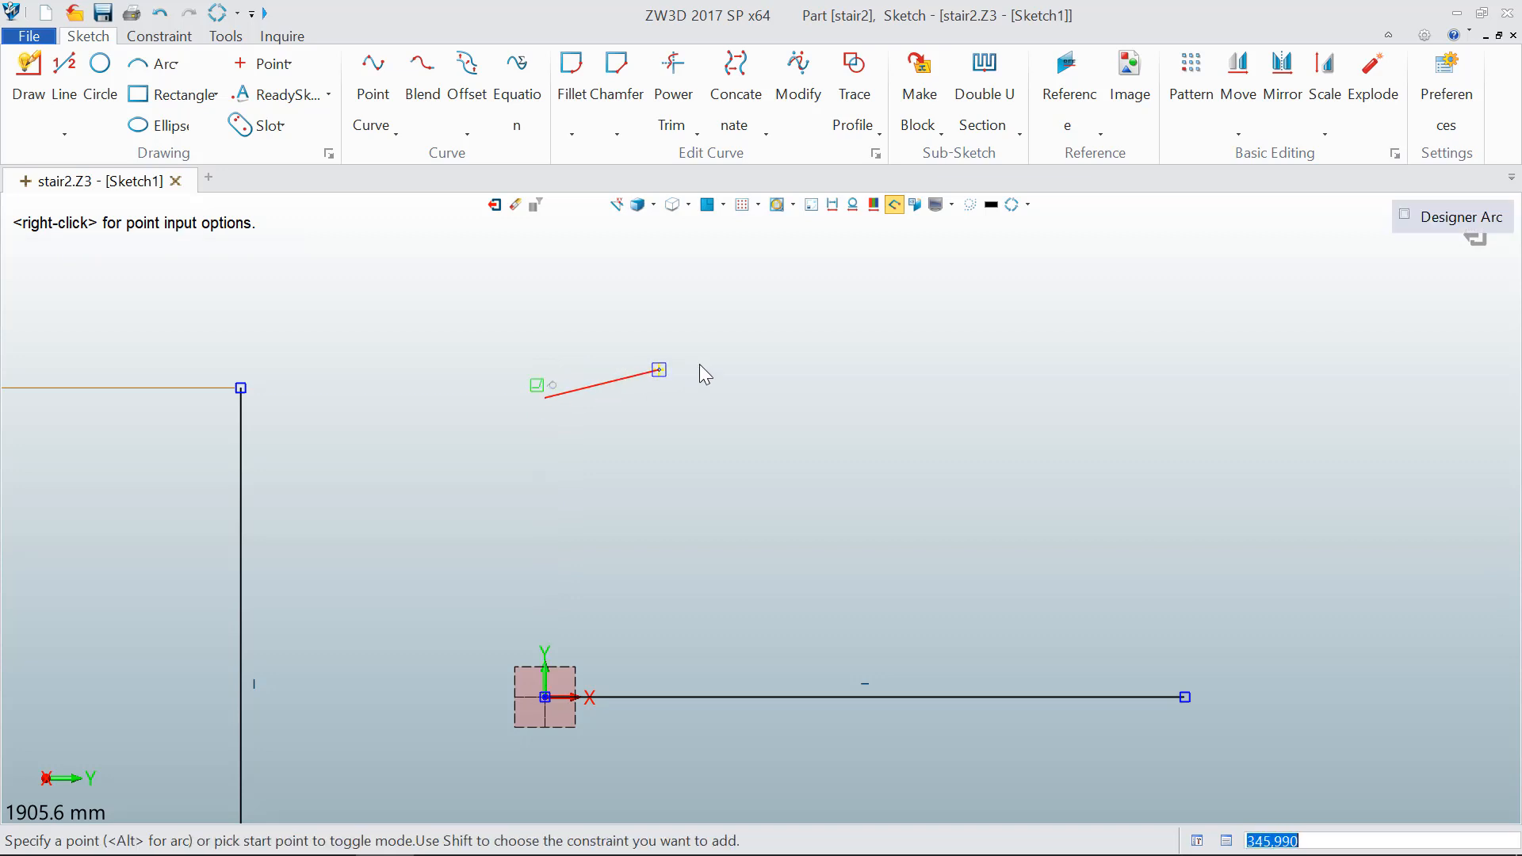
left_click(1184, 278)
scroll(1304, 370, "up", 1)
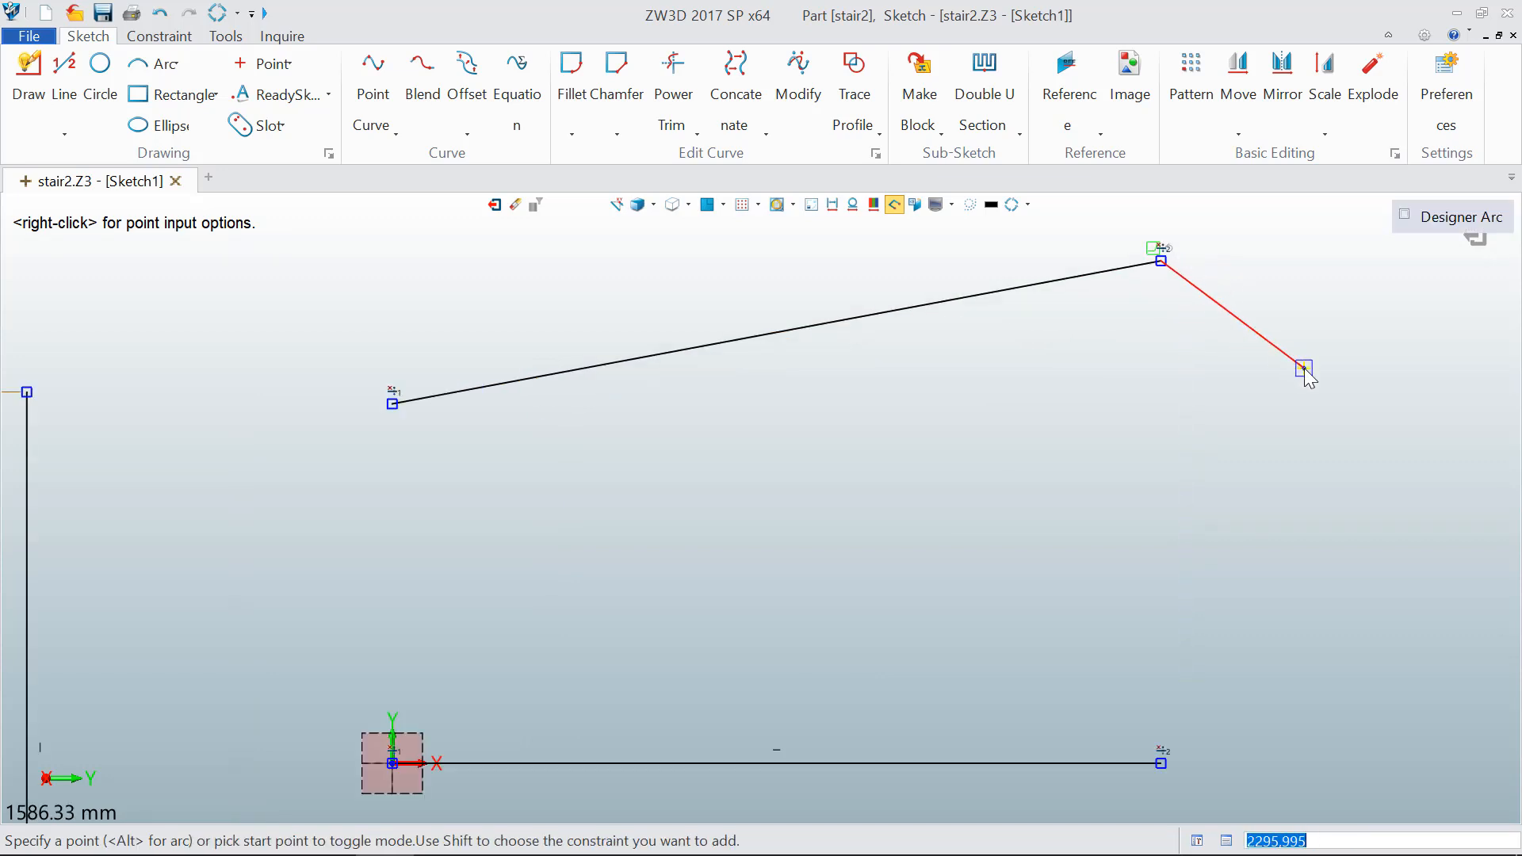
key("Escape")
scroll(1108, 415, "down", 1)
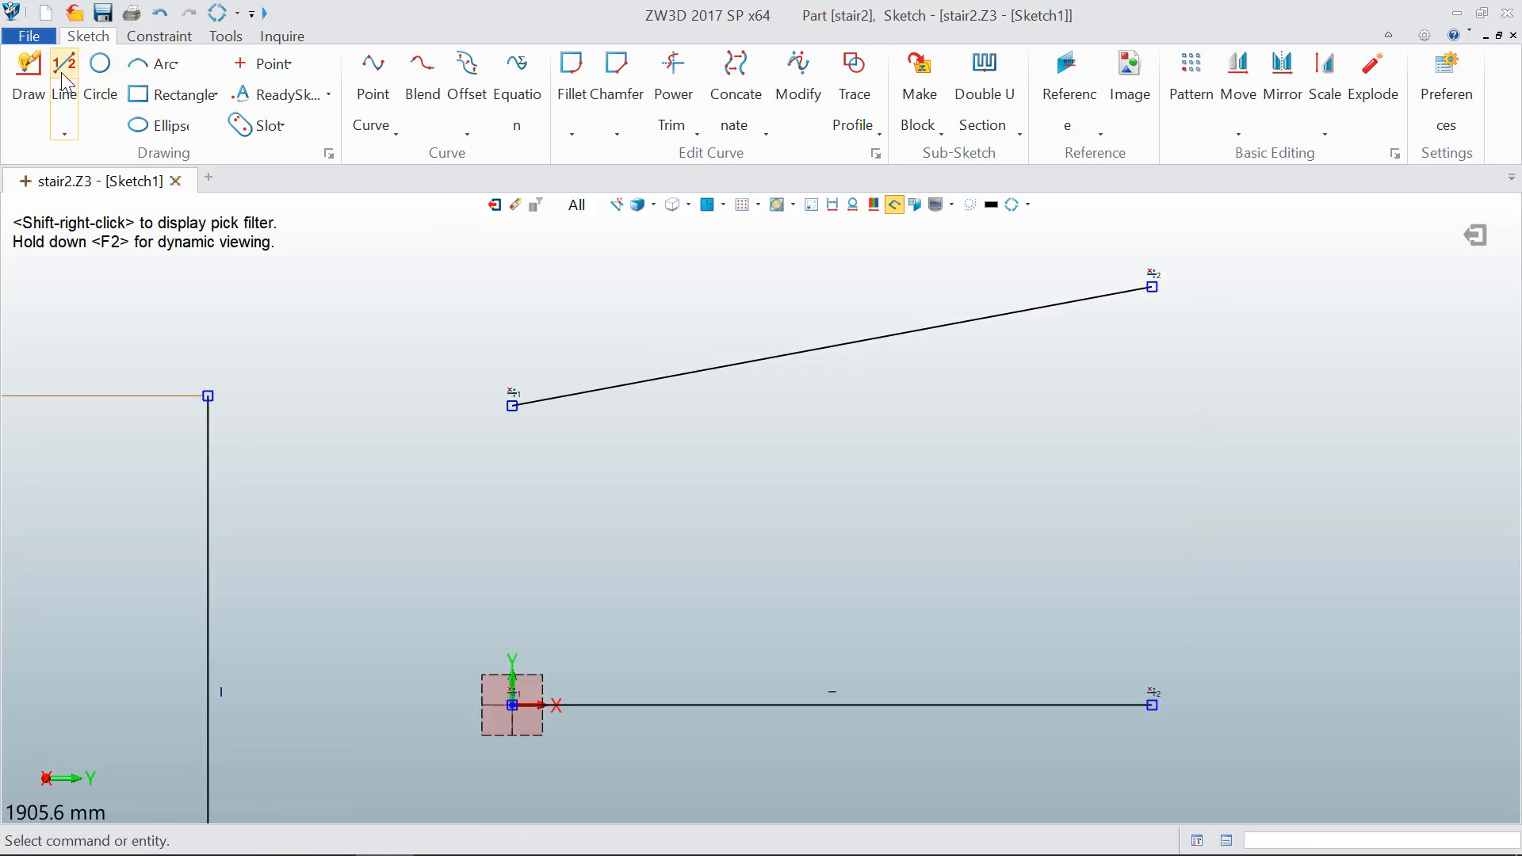
Step: Close the profile with two vertical lines joining the sloped line's ends to the ends of the horizontal base line
left_click(29, 79)
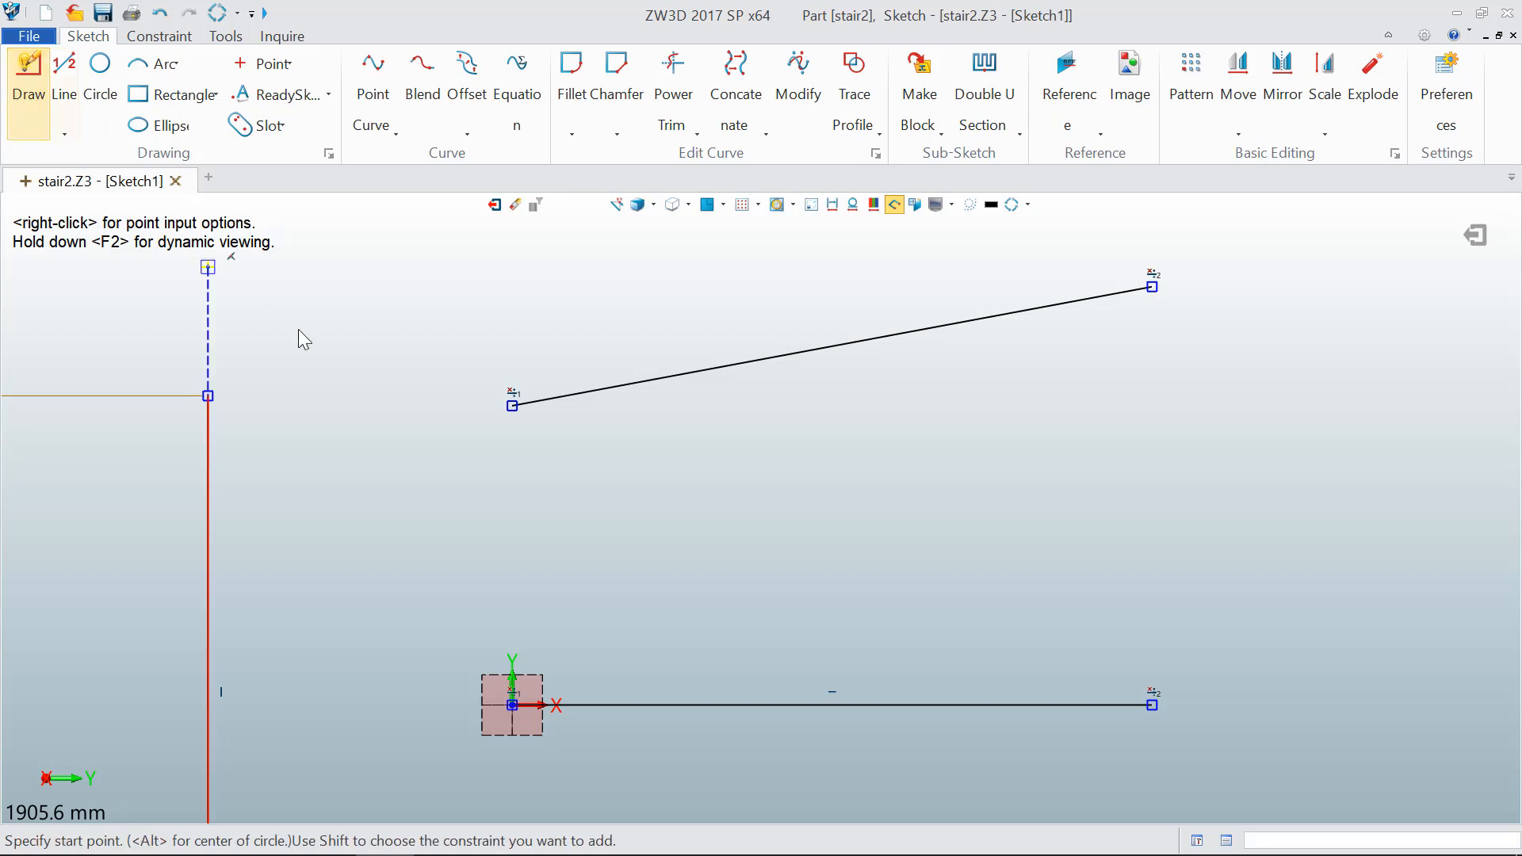
left_click(512, 406)
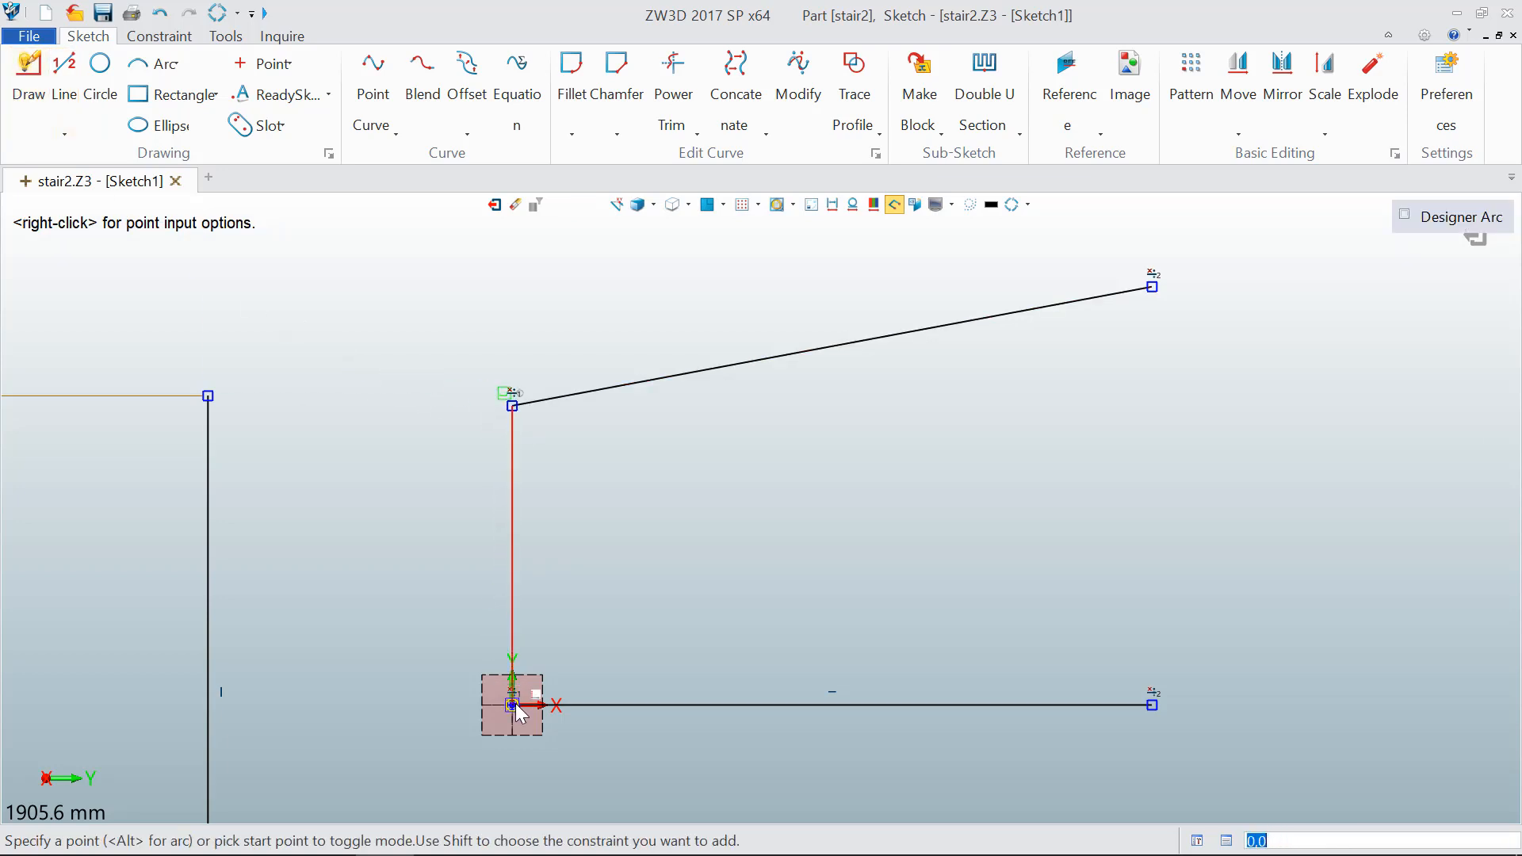
left_click(515, 702)
key("Escape")
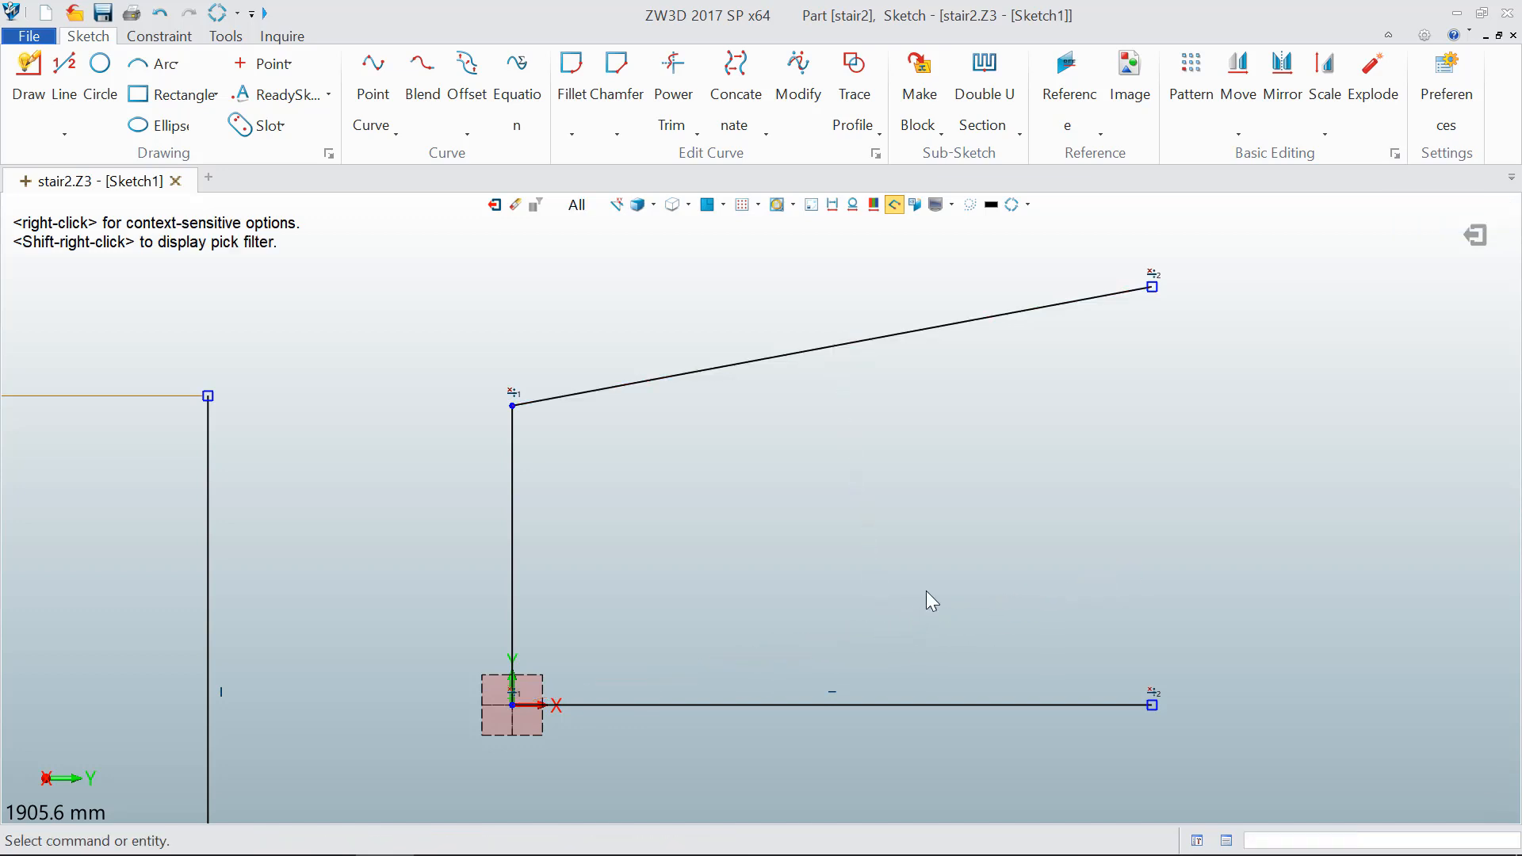
left_click(28, 75)
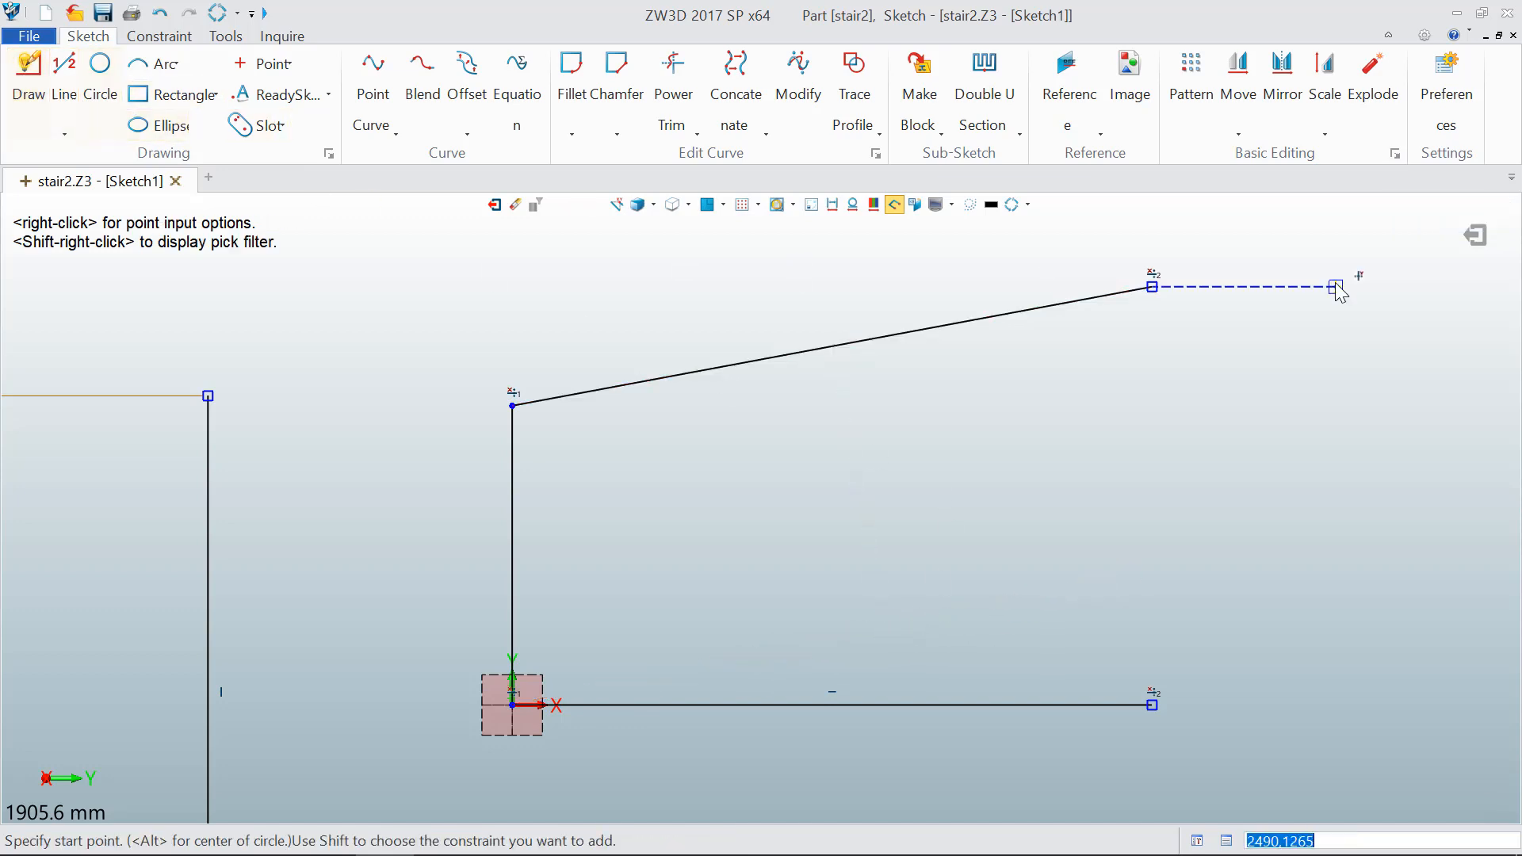
left_click(1151, 288)
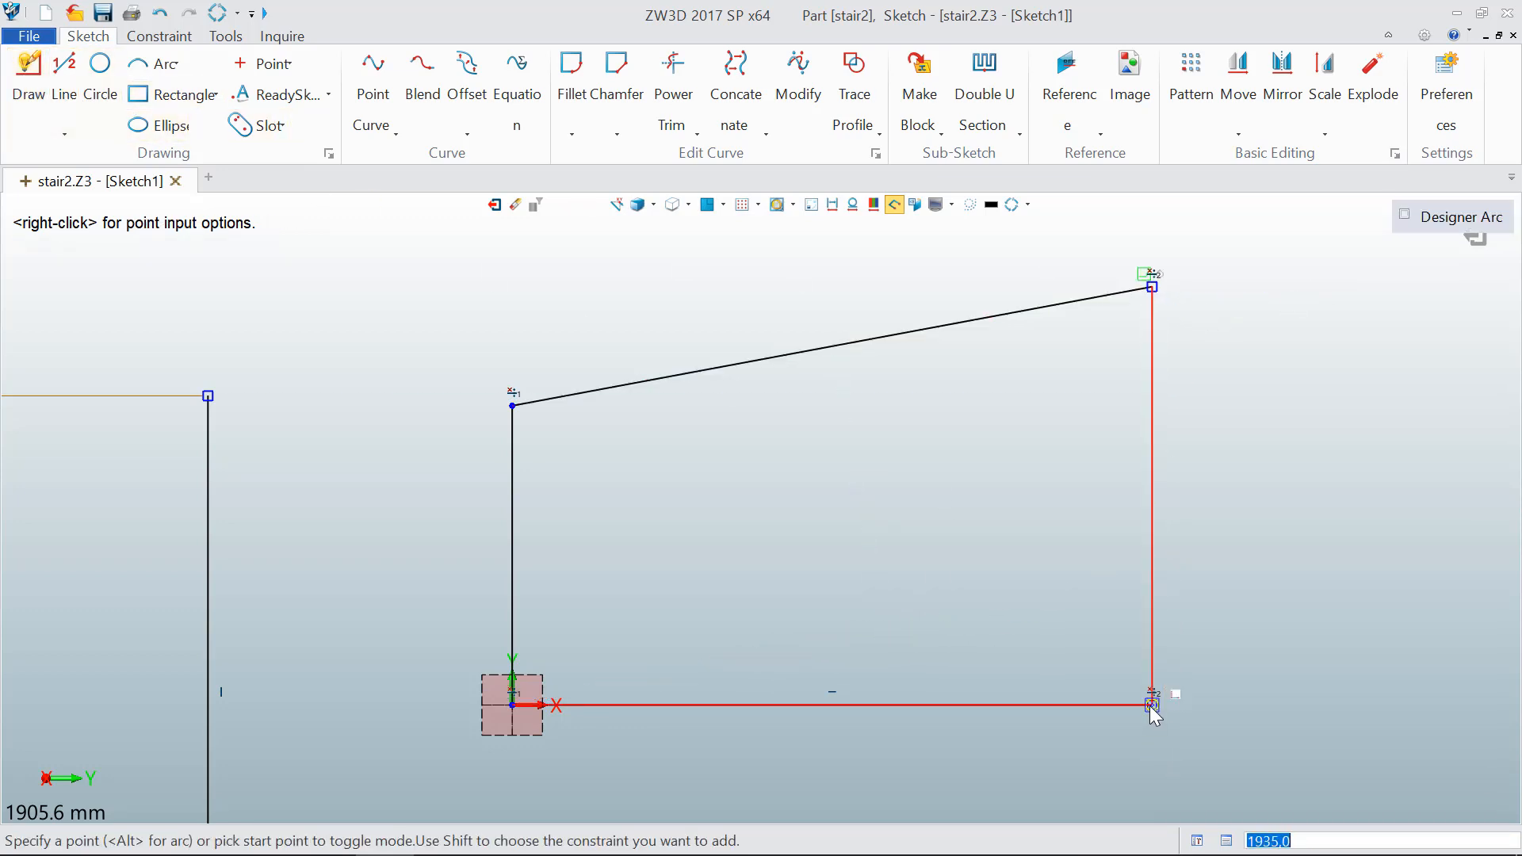
left_click(1152, 705)
key("Escape")
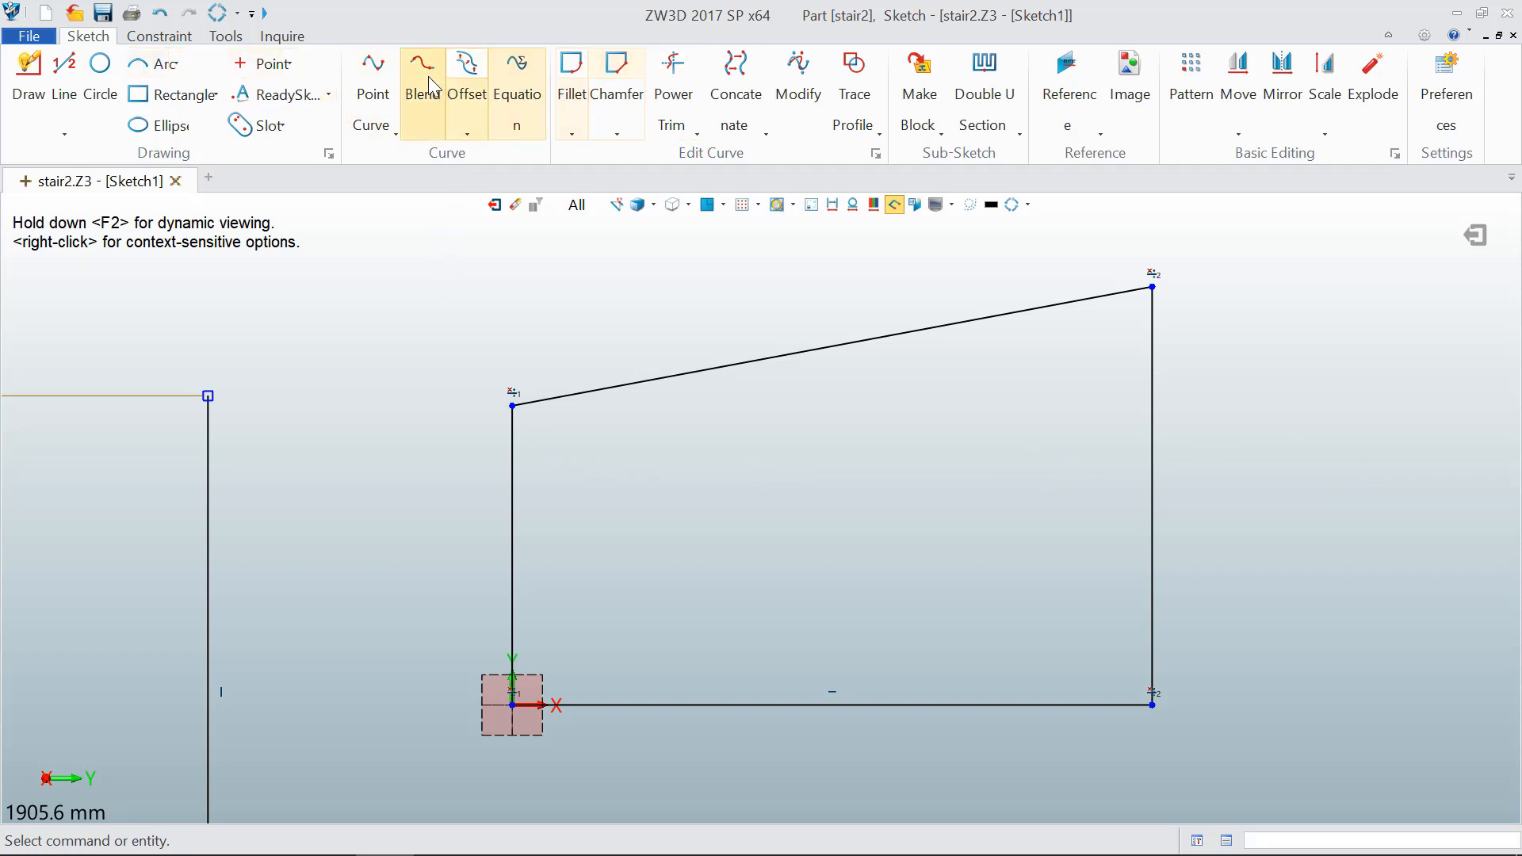
Step: Offset the vertical line at the base line's far end inward by 200 mm, making 7 copies
left_click(467, 67)
left_click(1148, 366)
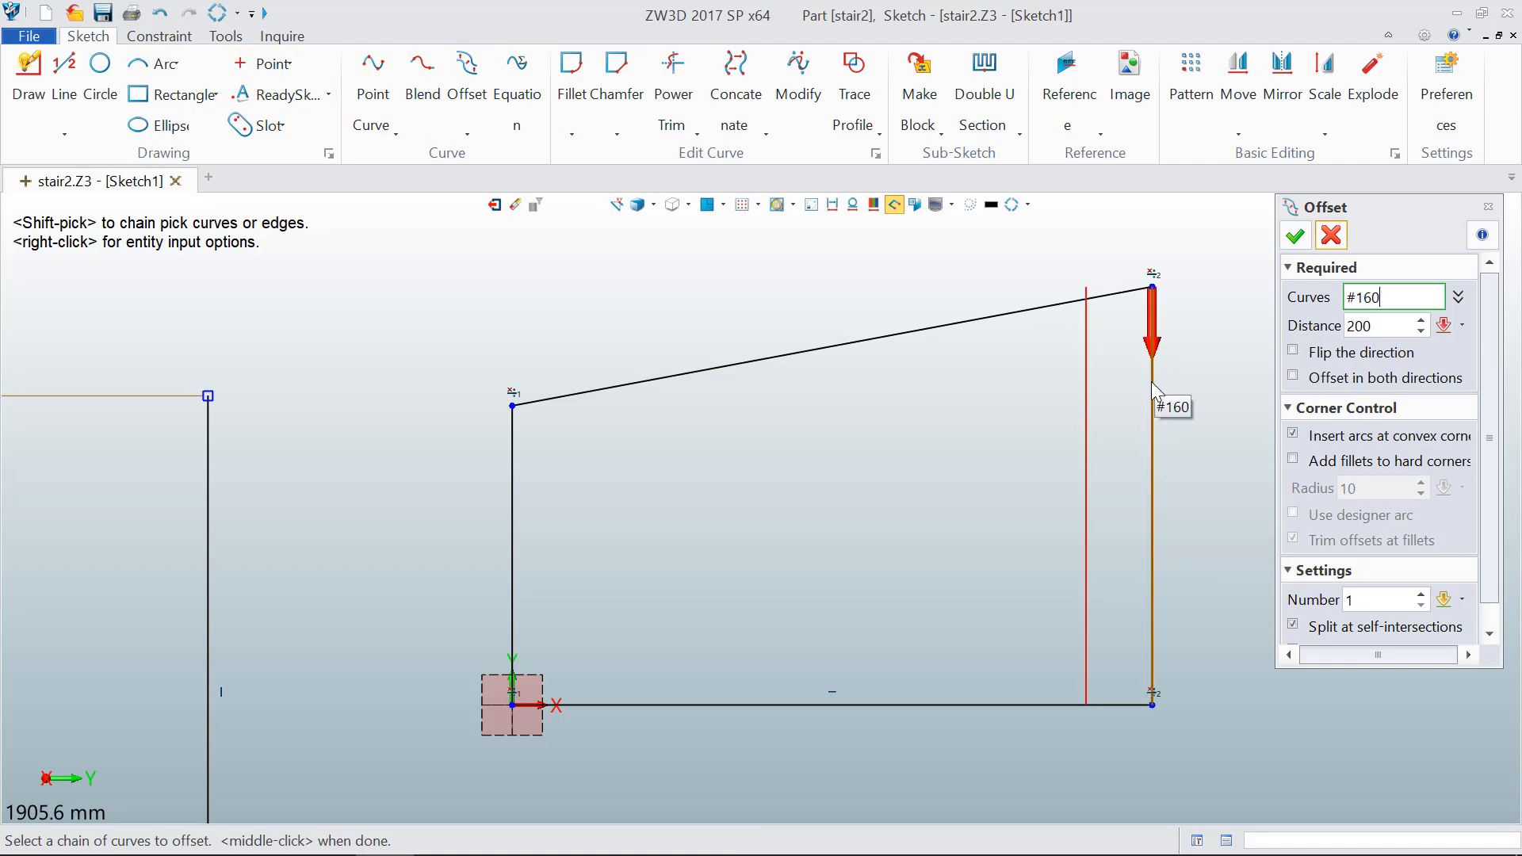
left_click(513, 495)
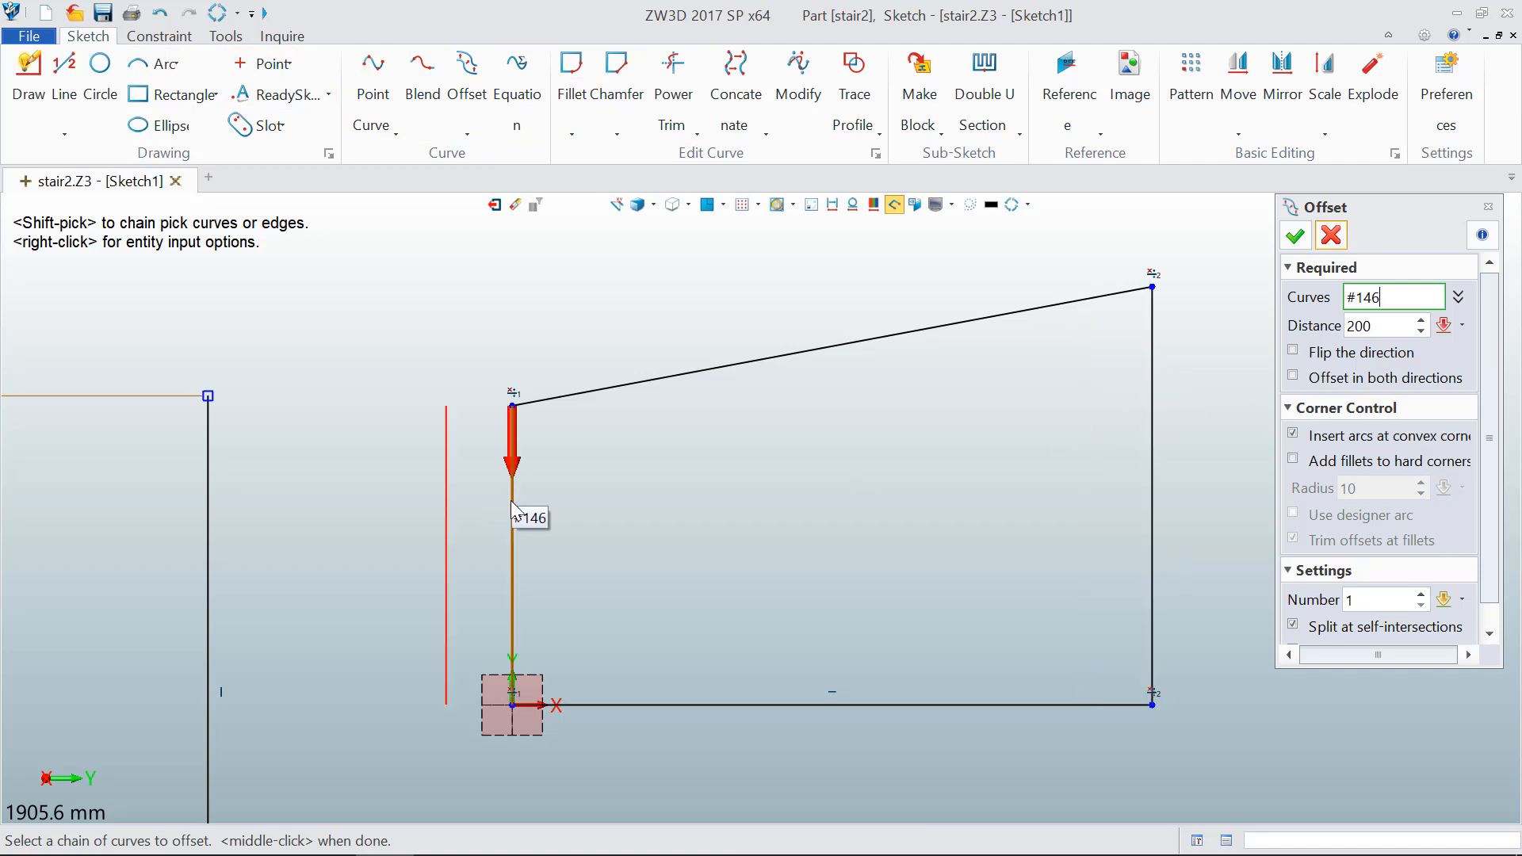
left_click(1151, 405)
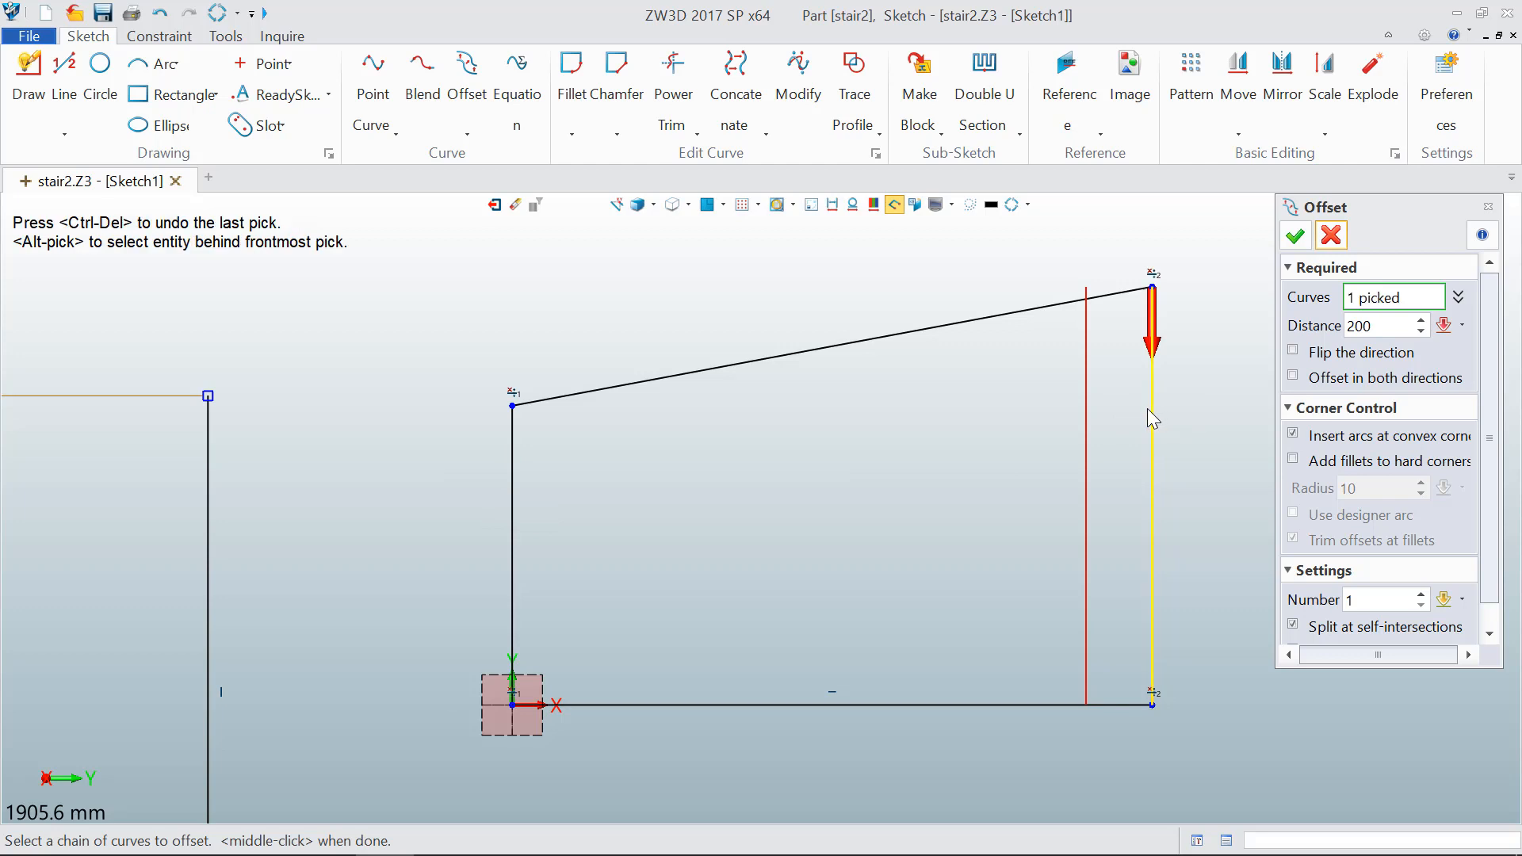
left_click(1373, 325)
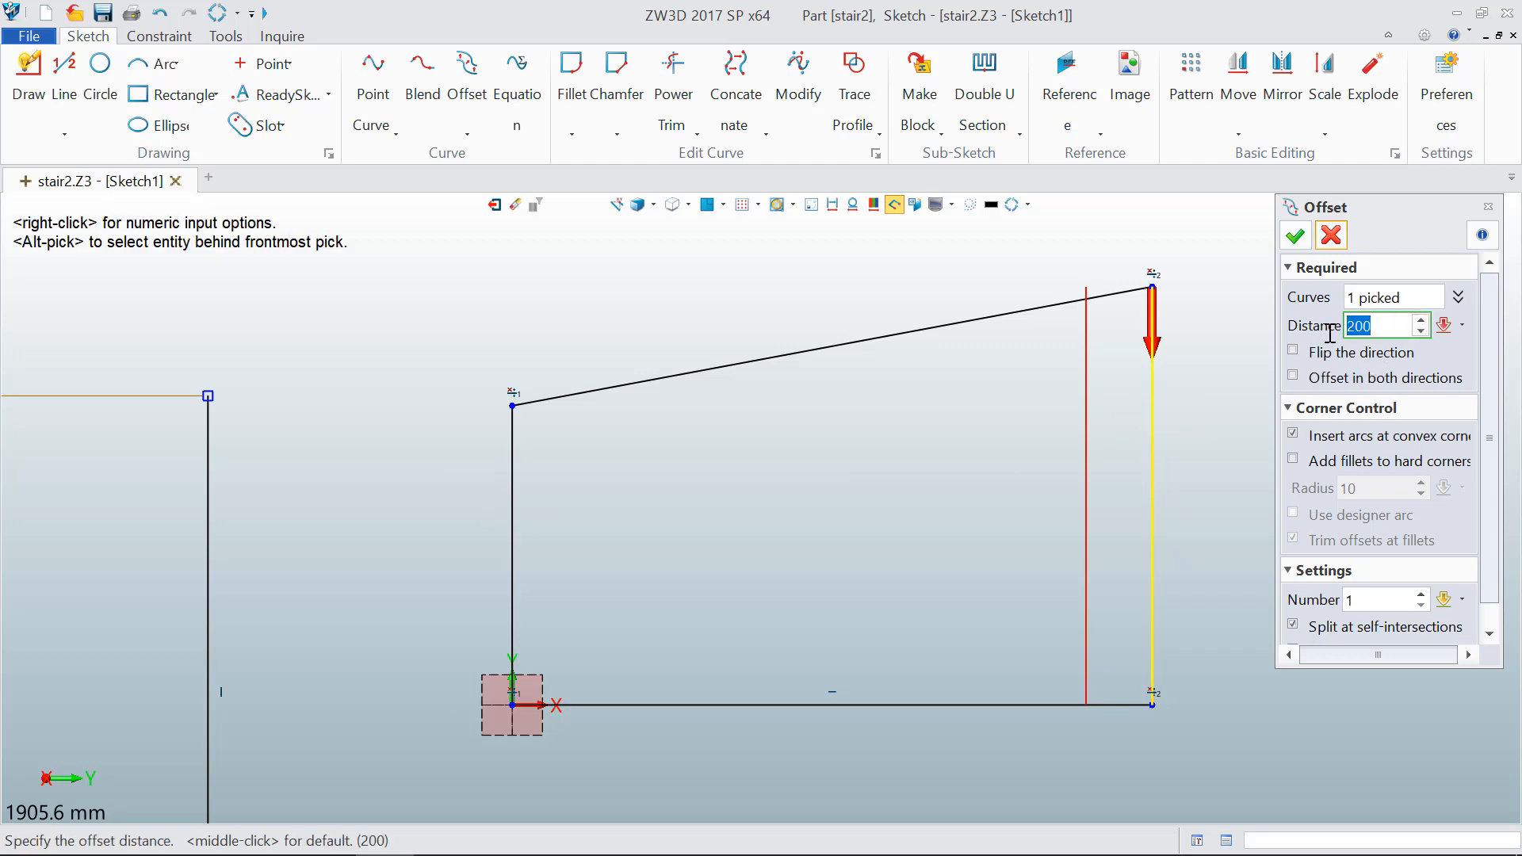
left_click(1371, 600)
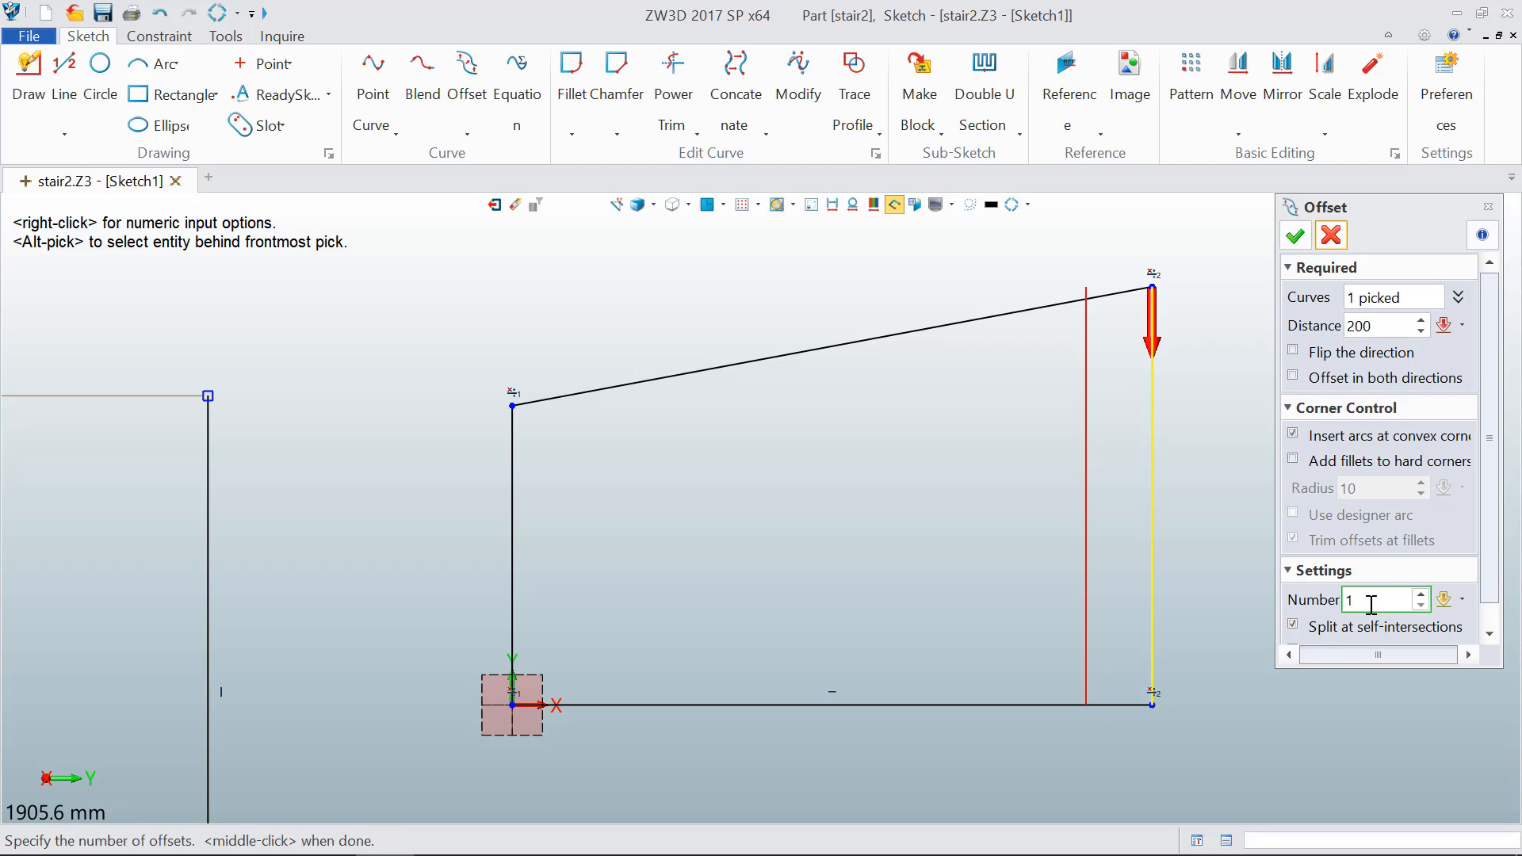
scroll(1371, 604, "up", 4)
scroll(1371, 604, "down", 2)
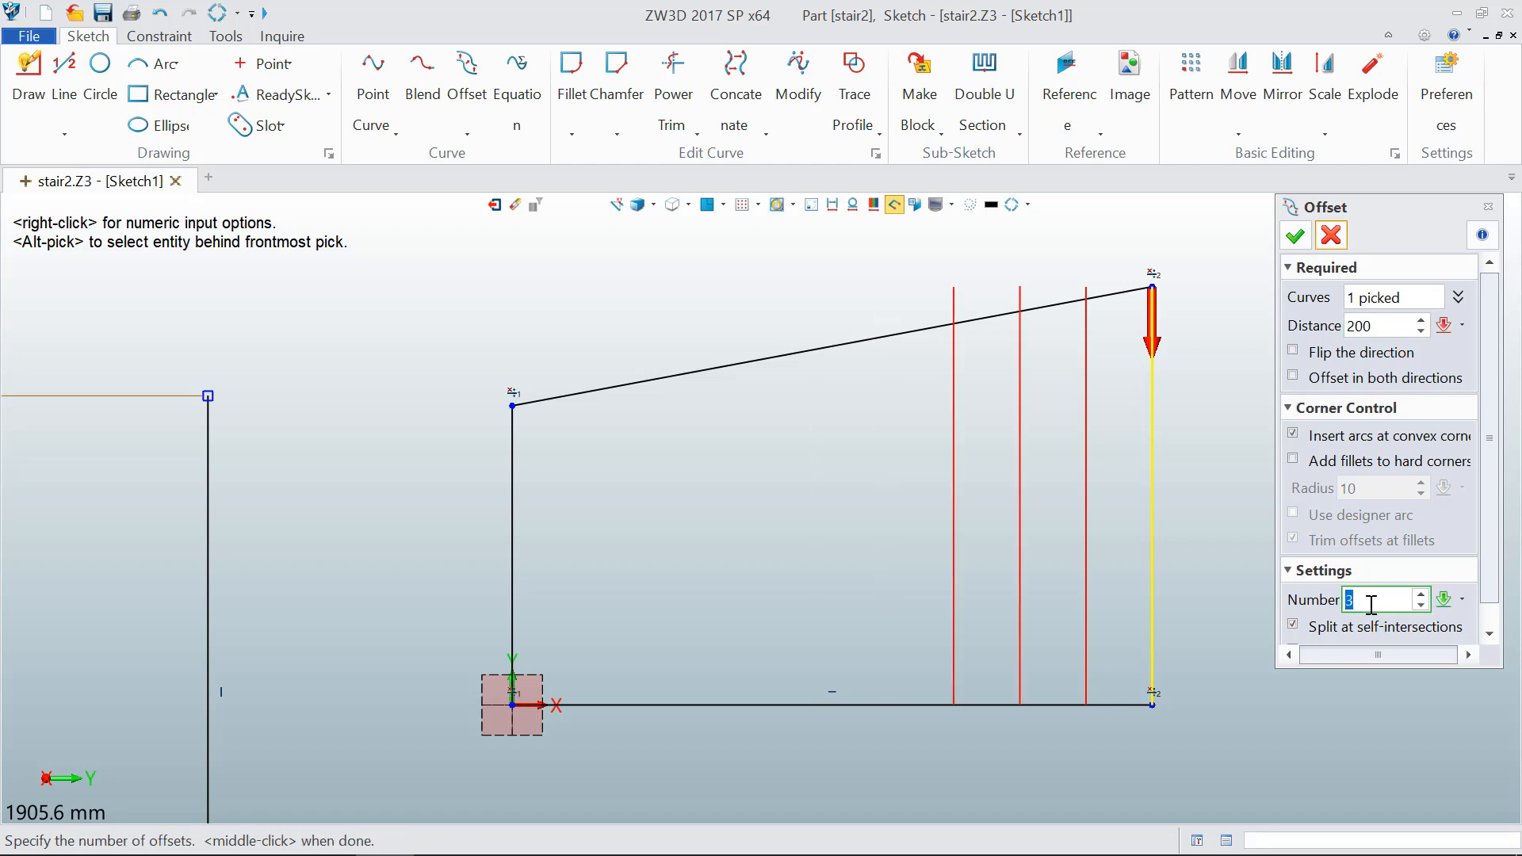
scroll(1371, 603, "up", 4)
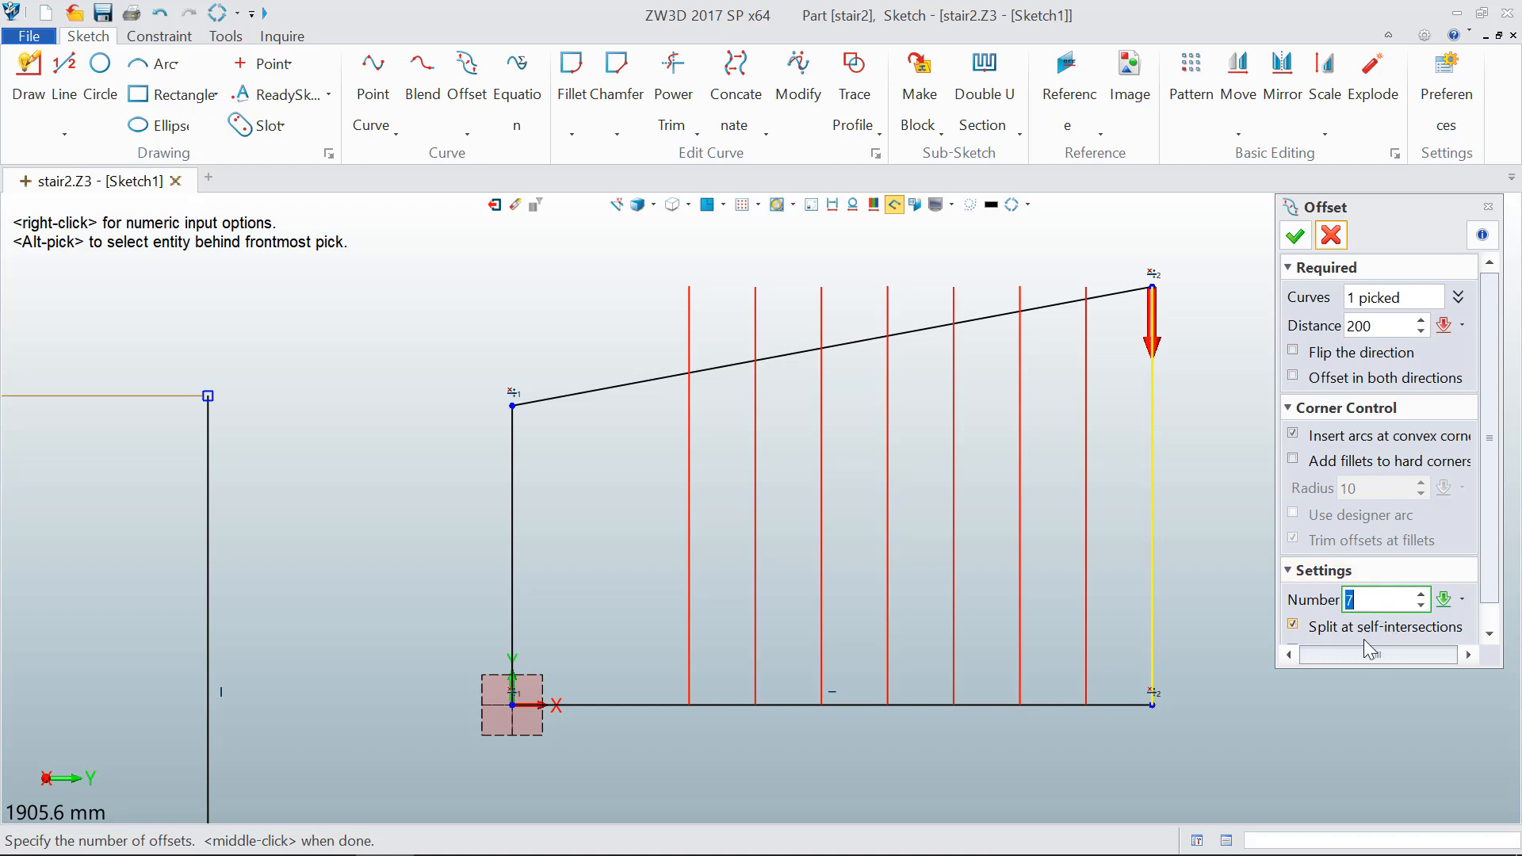
left_click(1489, 633)
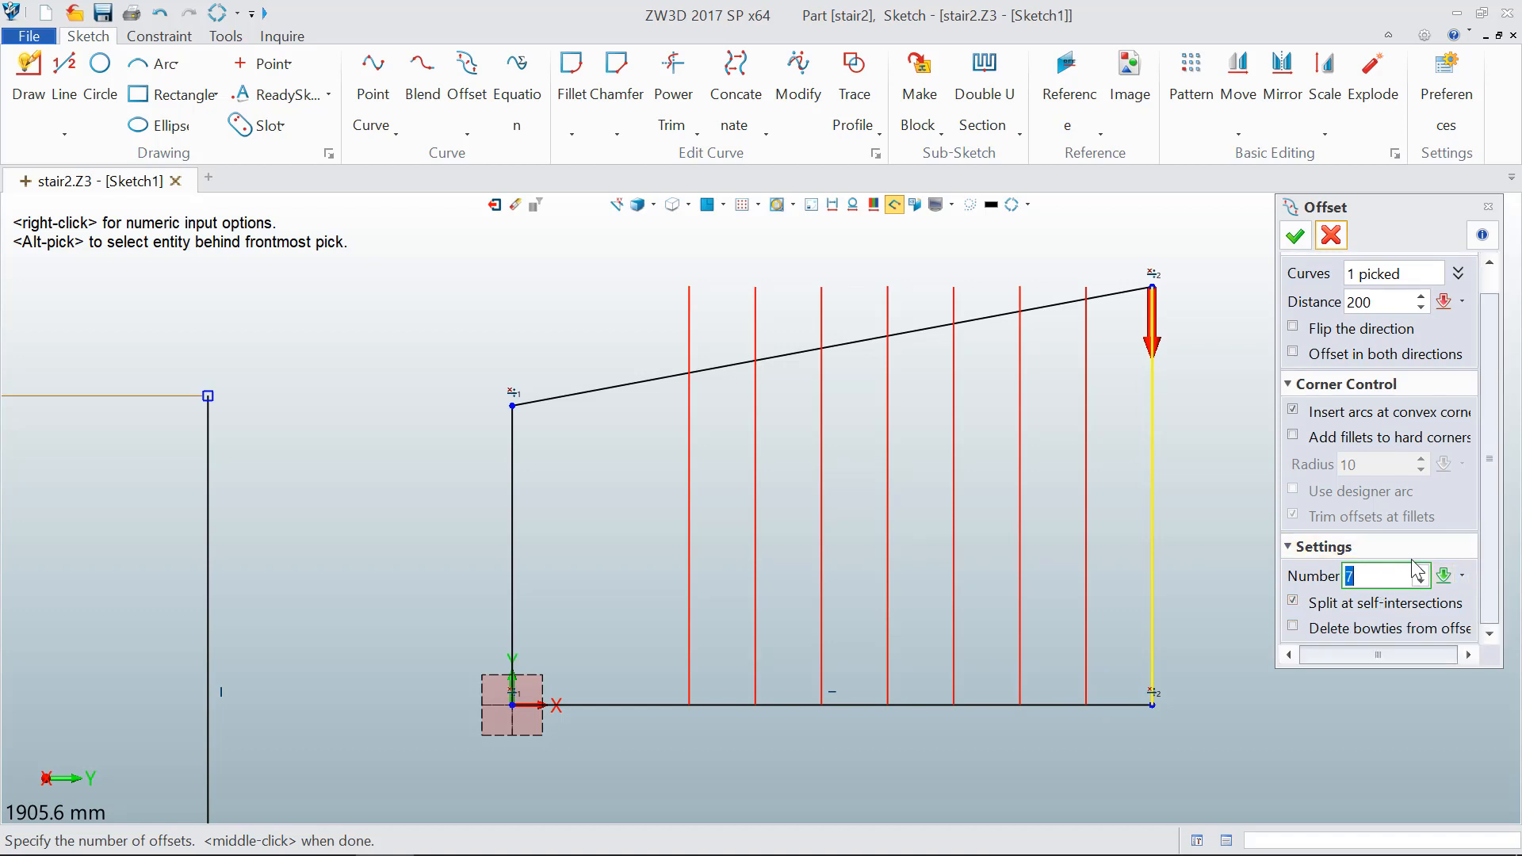
left_click(1294, 235)
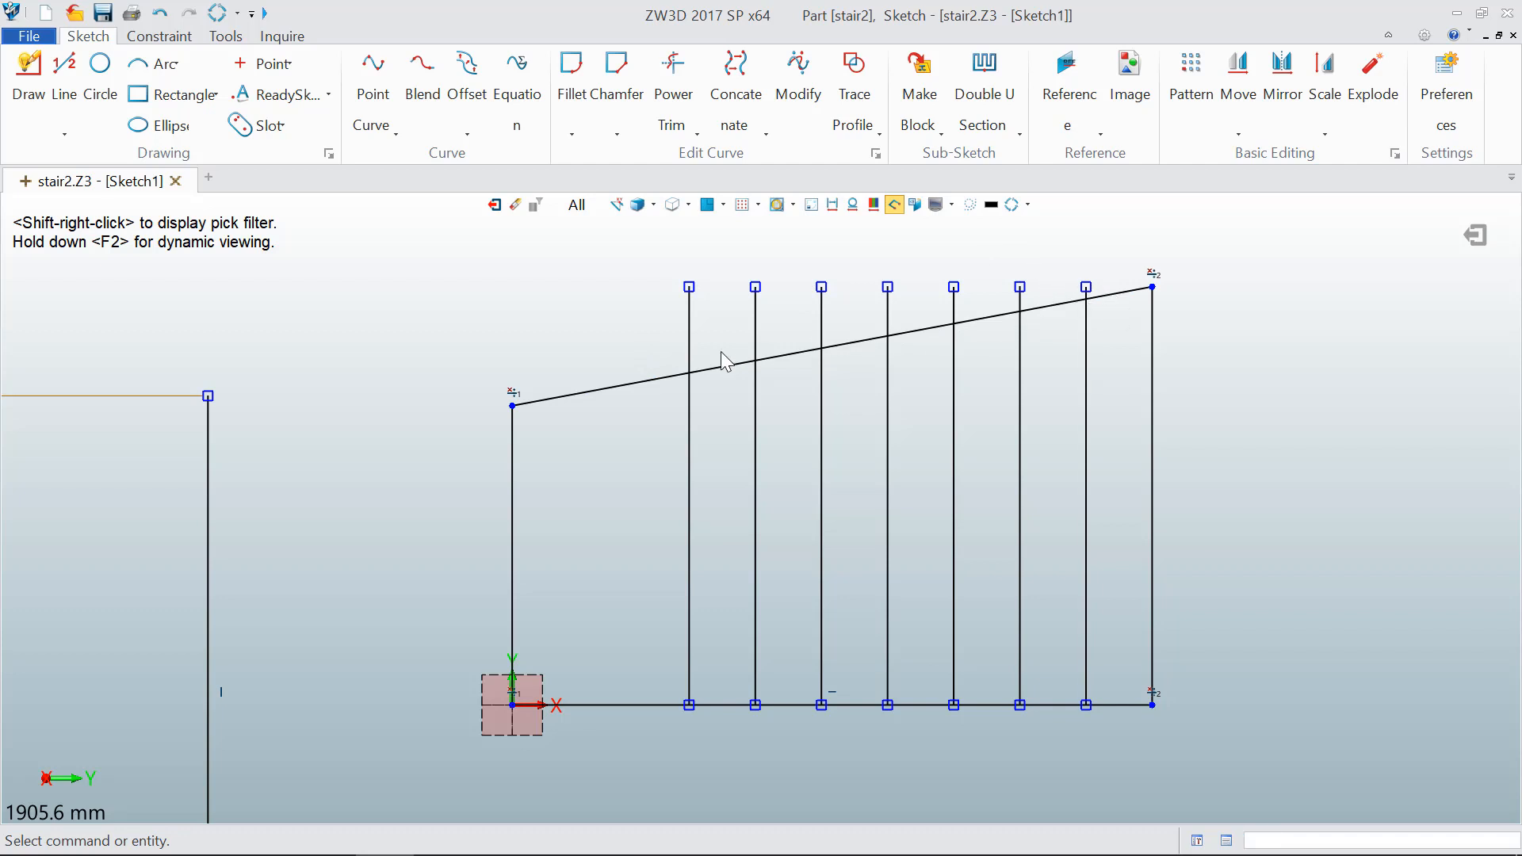
Step: Power Trim the seven offset lines where they extend above the sloped line, and inspect the constraint at the trimmed line nearest the origin
left_click(669, 62)
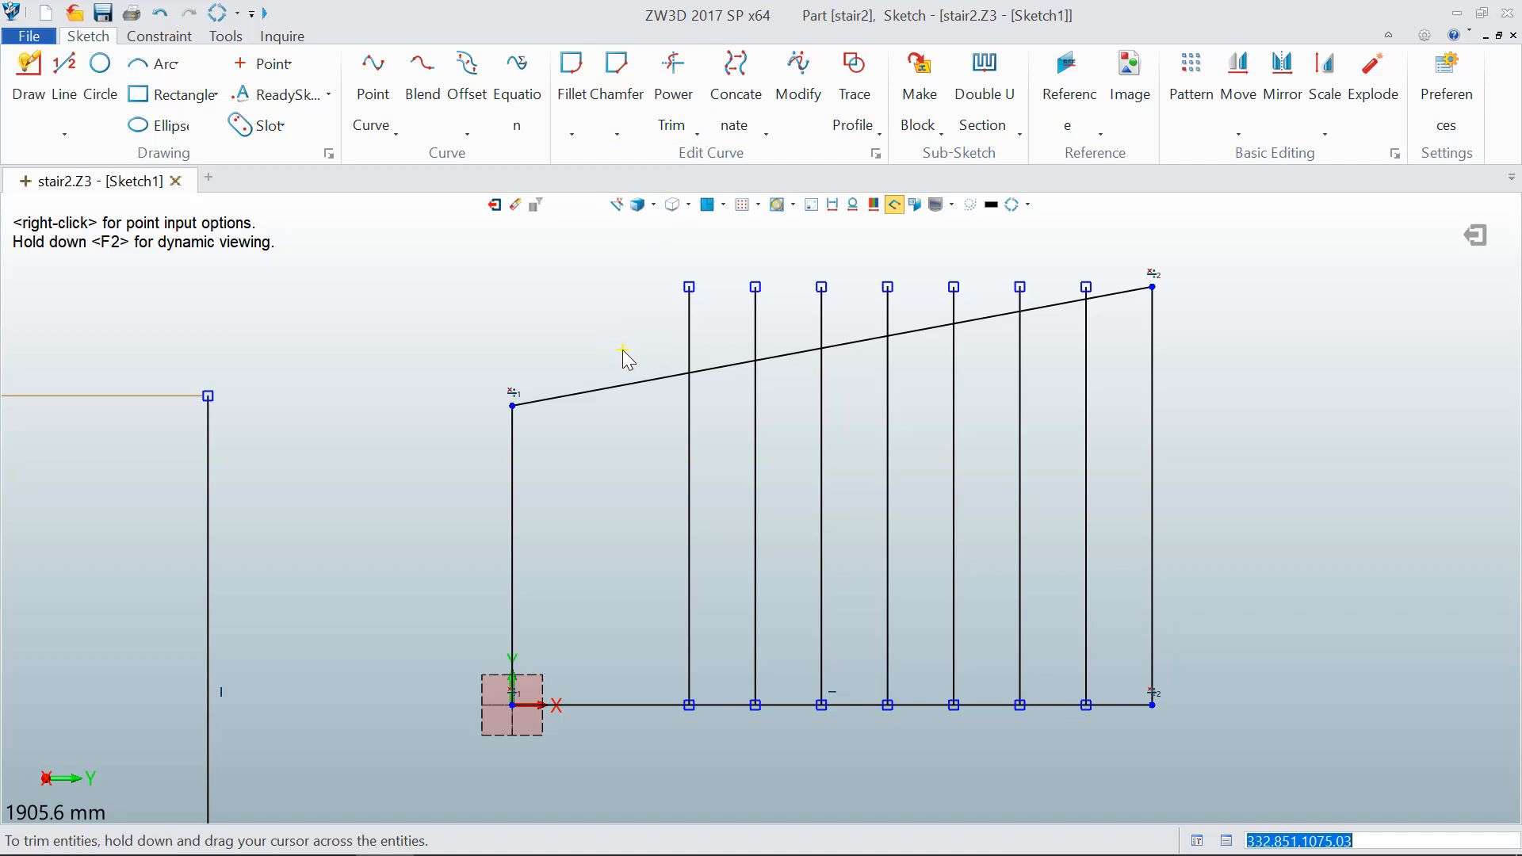
left_click_drag(622, 350, 1080, 295)
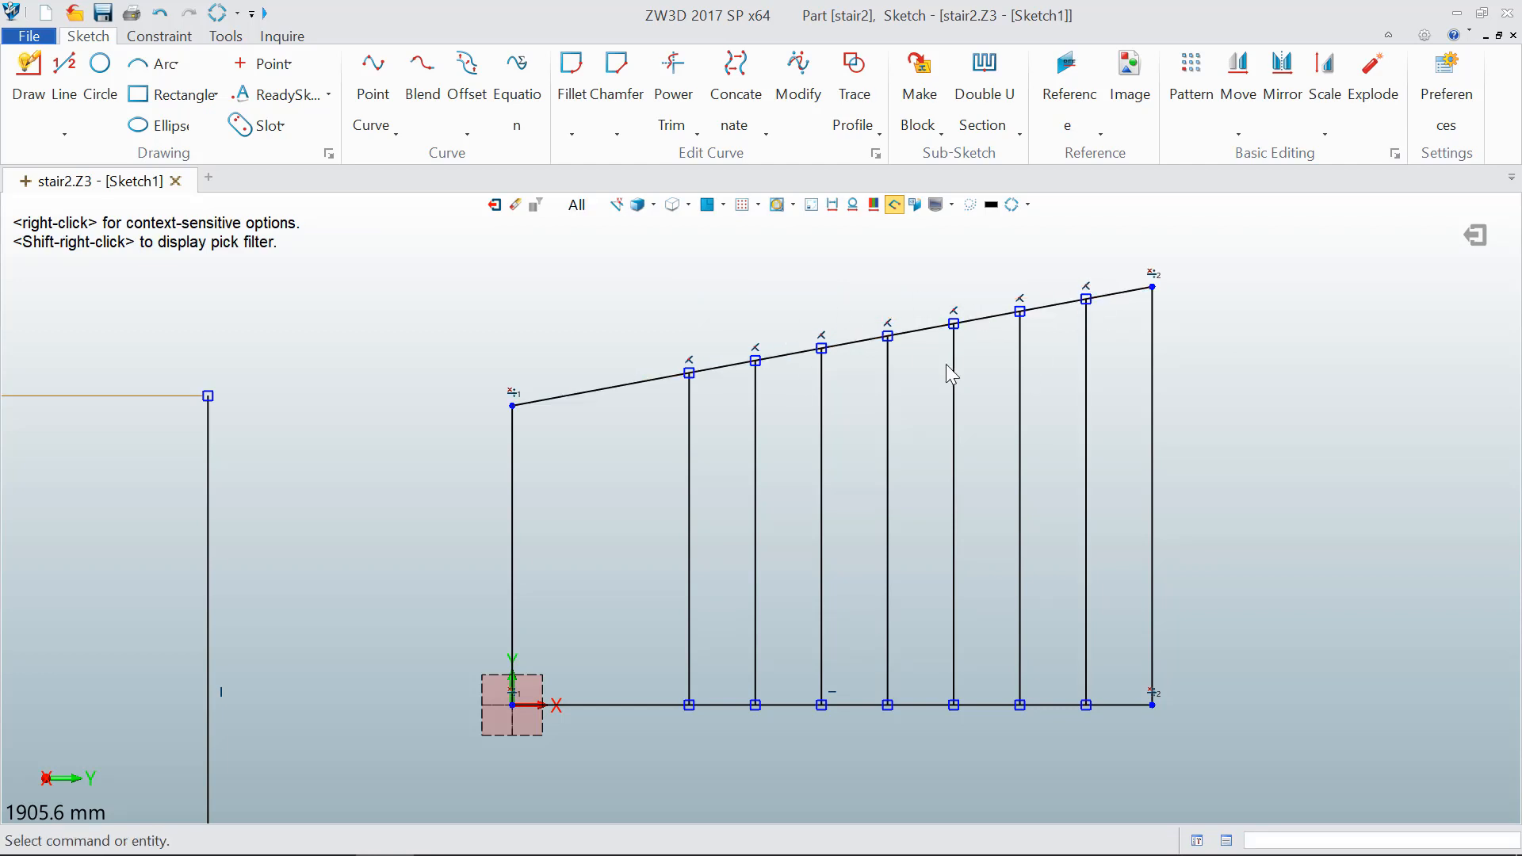
right_click(690, 363)
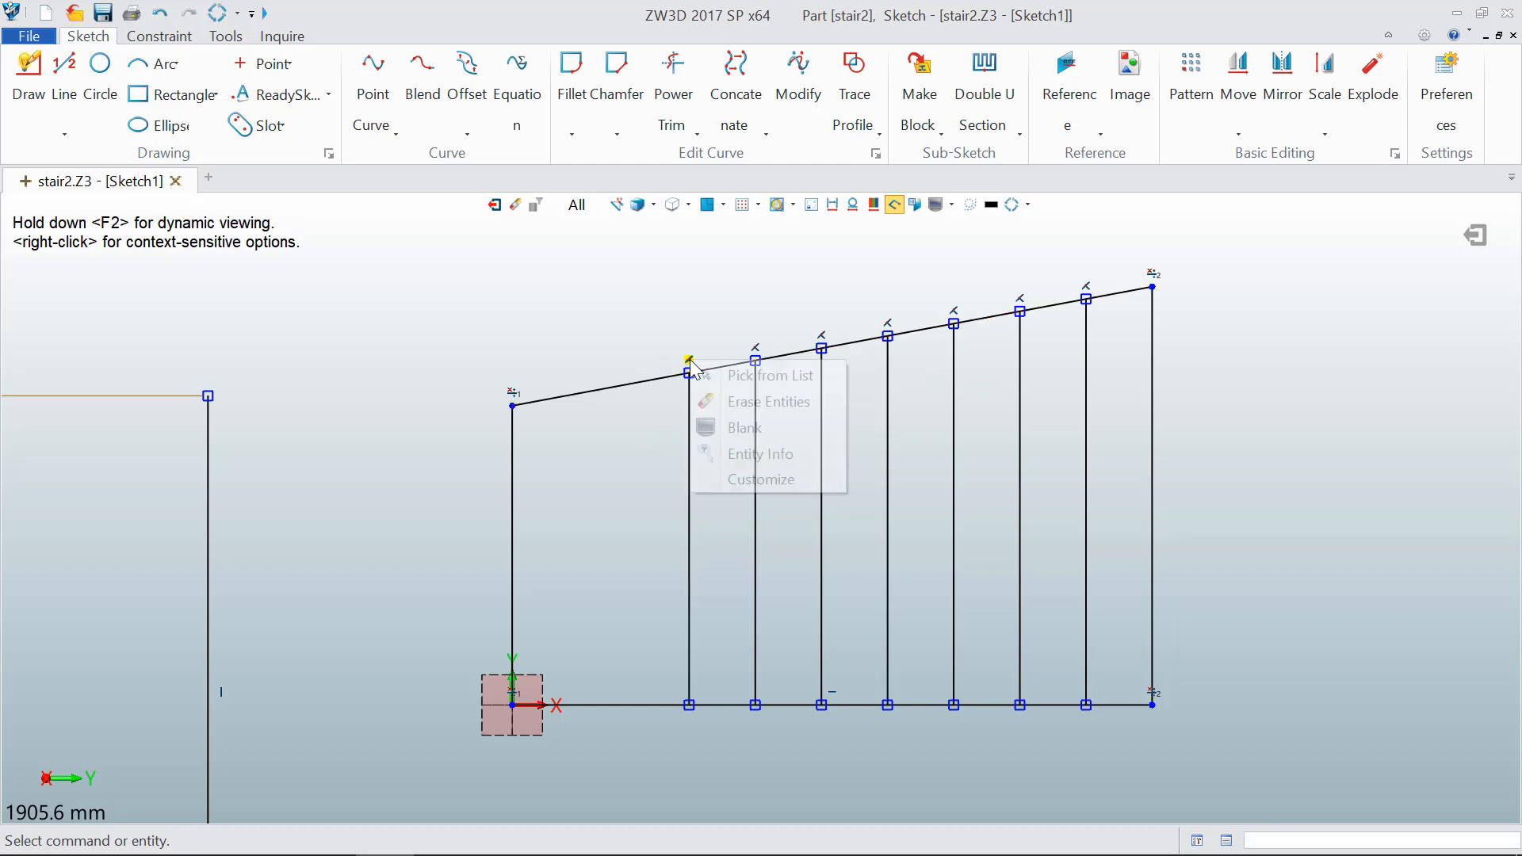
left_click(725, 377)
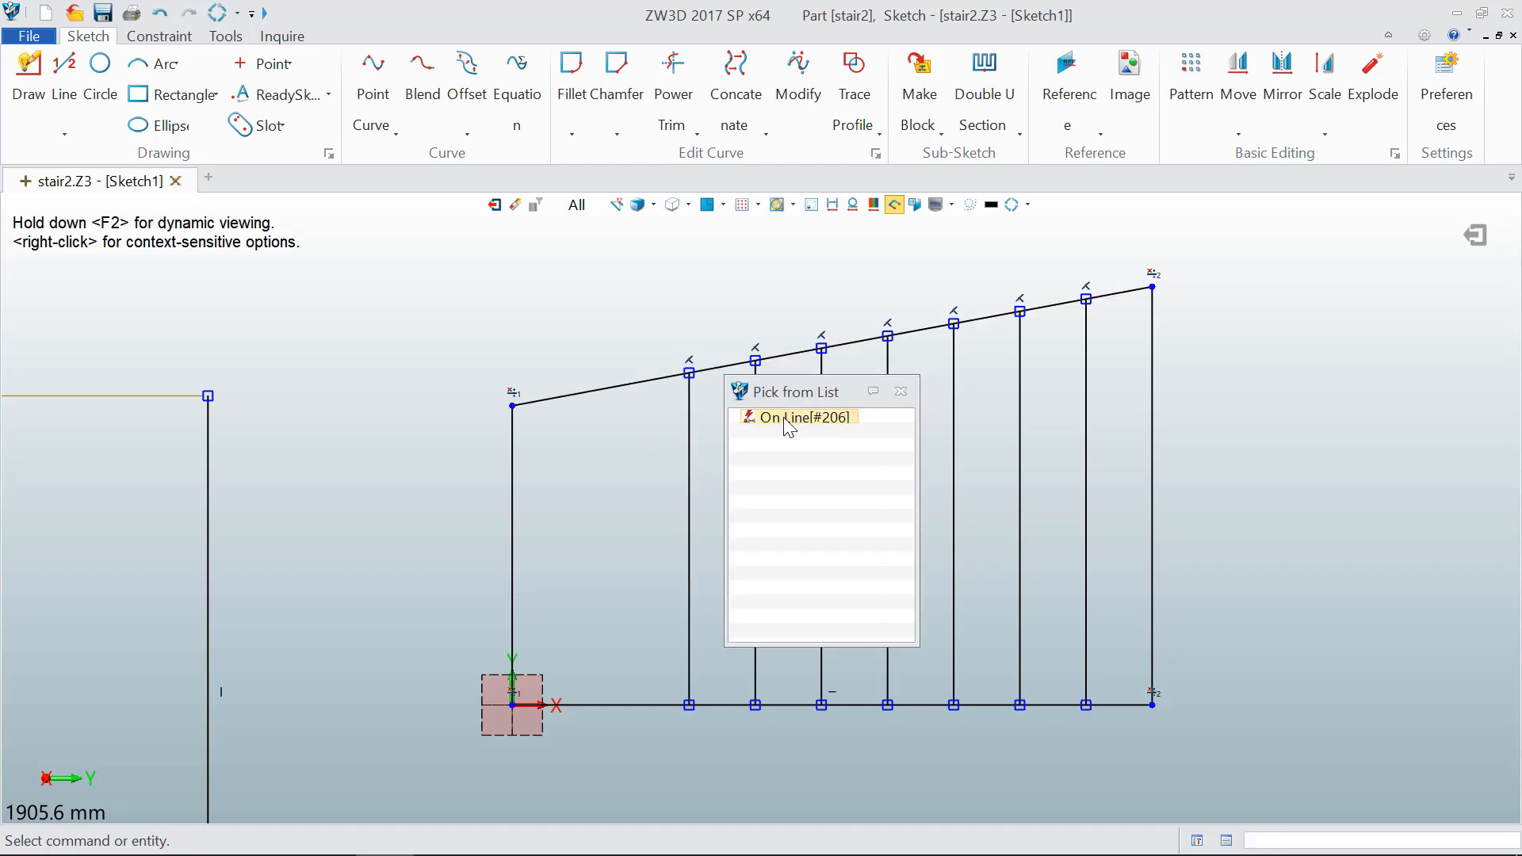
left_click(900, 392)
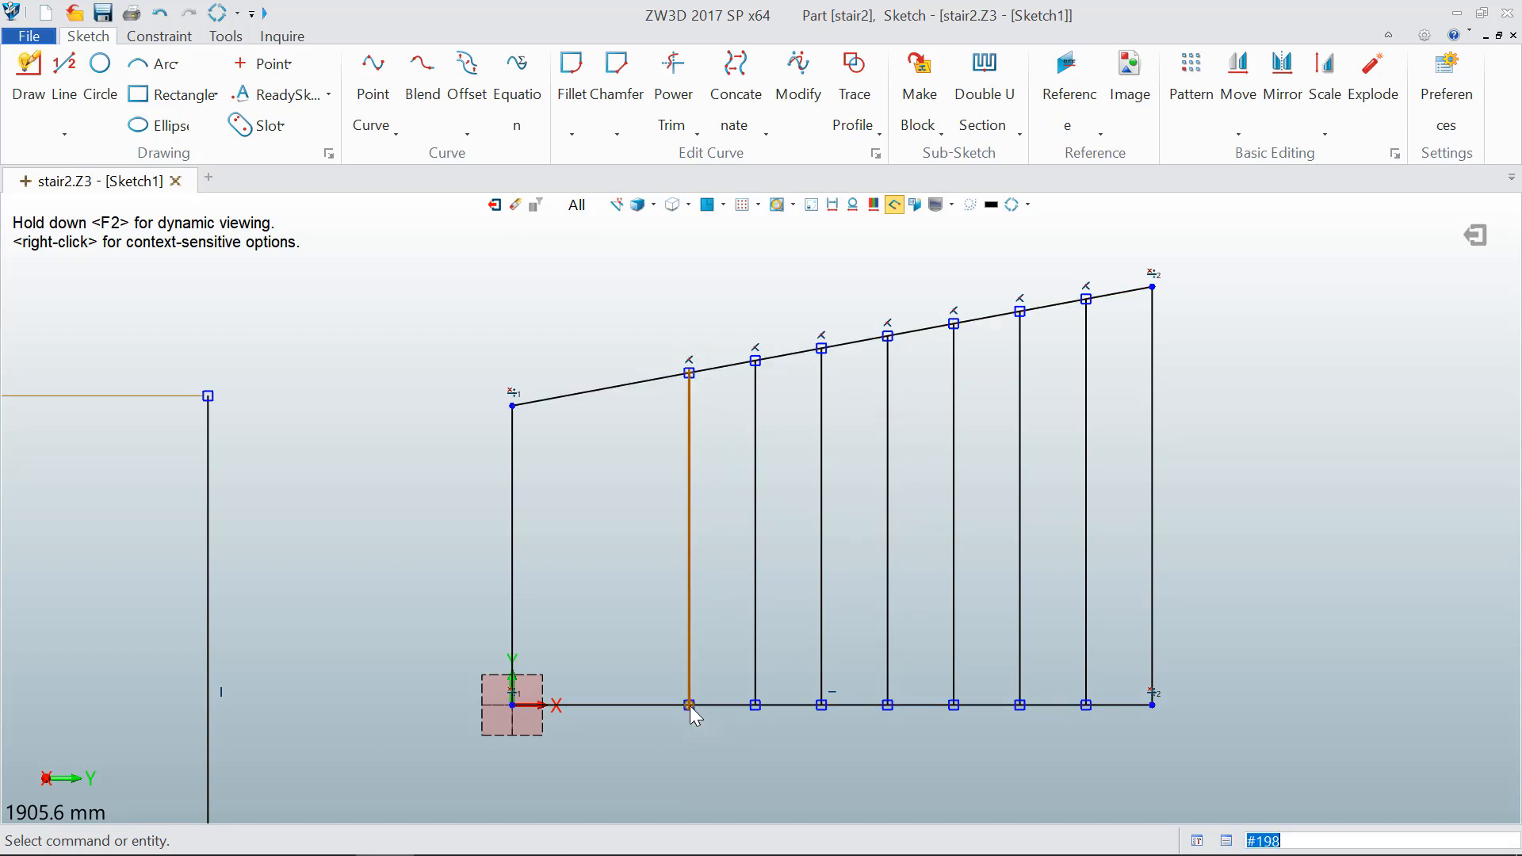
Step: Pull the lower endpoint of the offset line nearest the origin off the base line, and constrain it collinear with the base line
left_click_drag(689, 704, 689, 658)
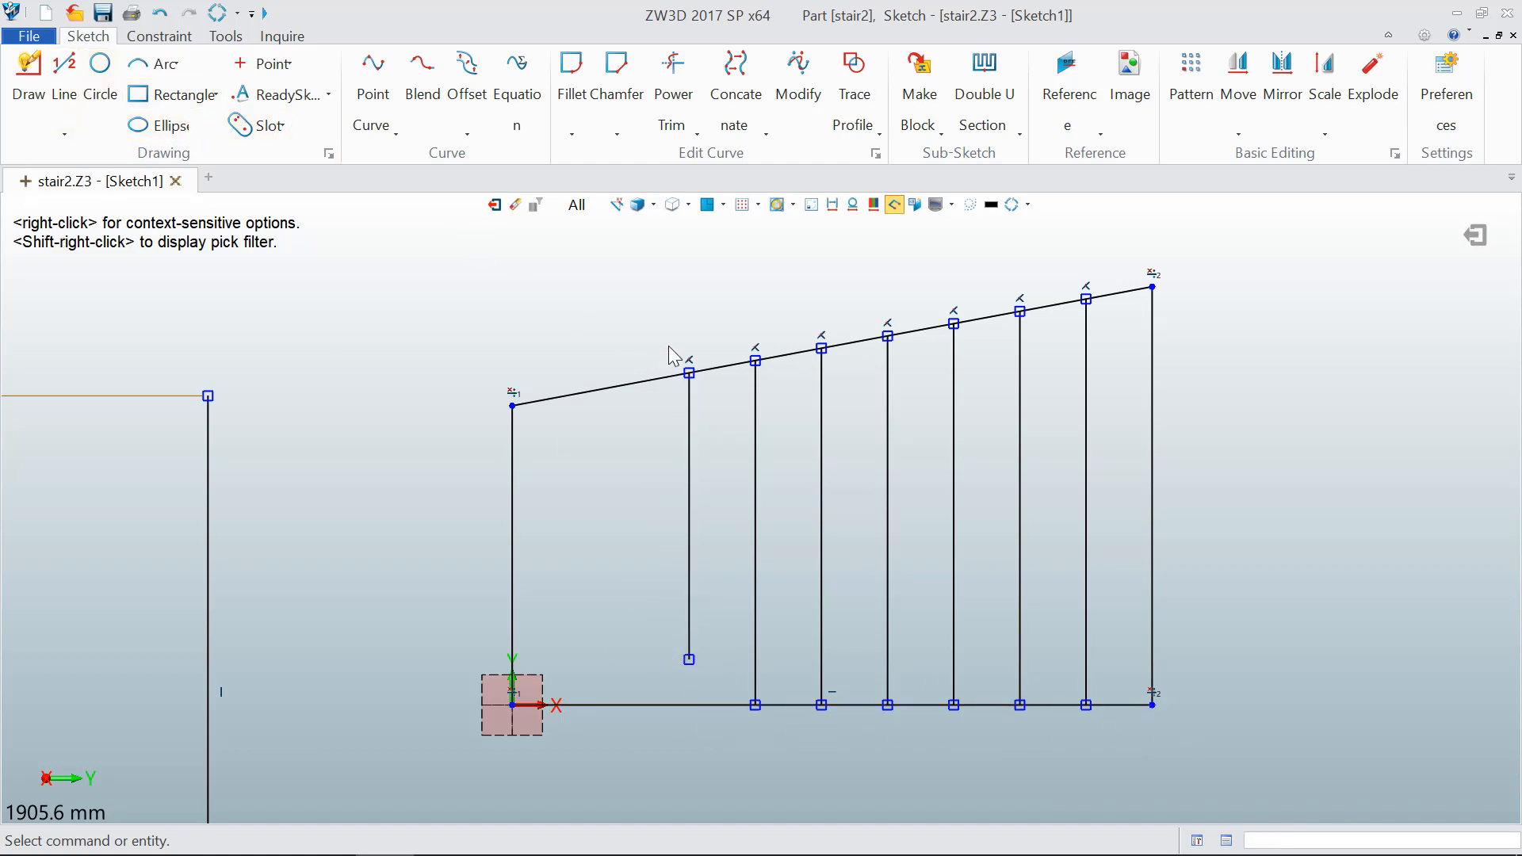
left_click(146, 37)
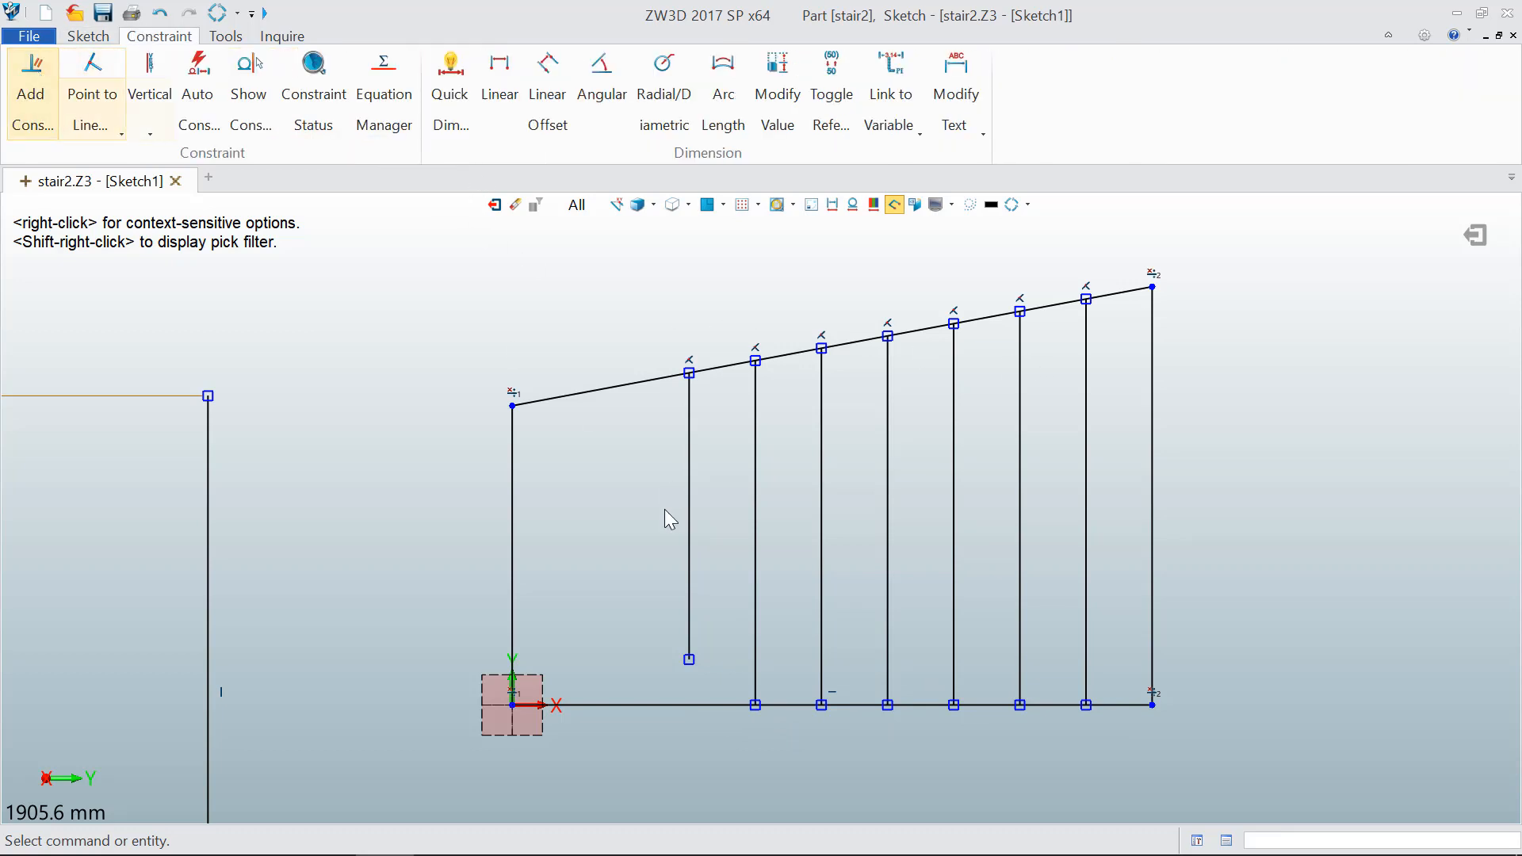
left_click(31, 80)
left_click(694, 662)
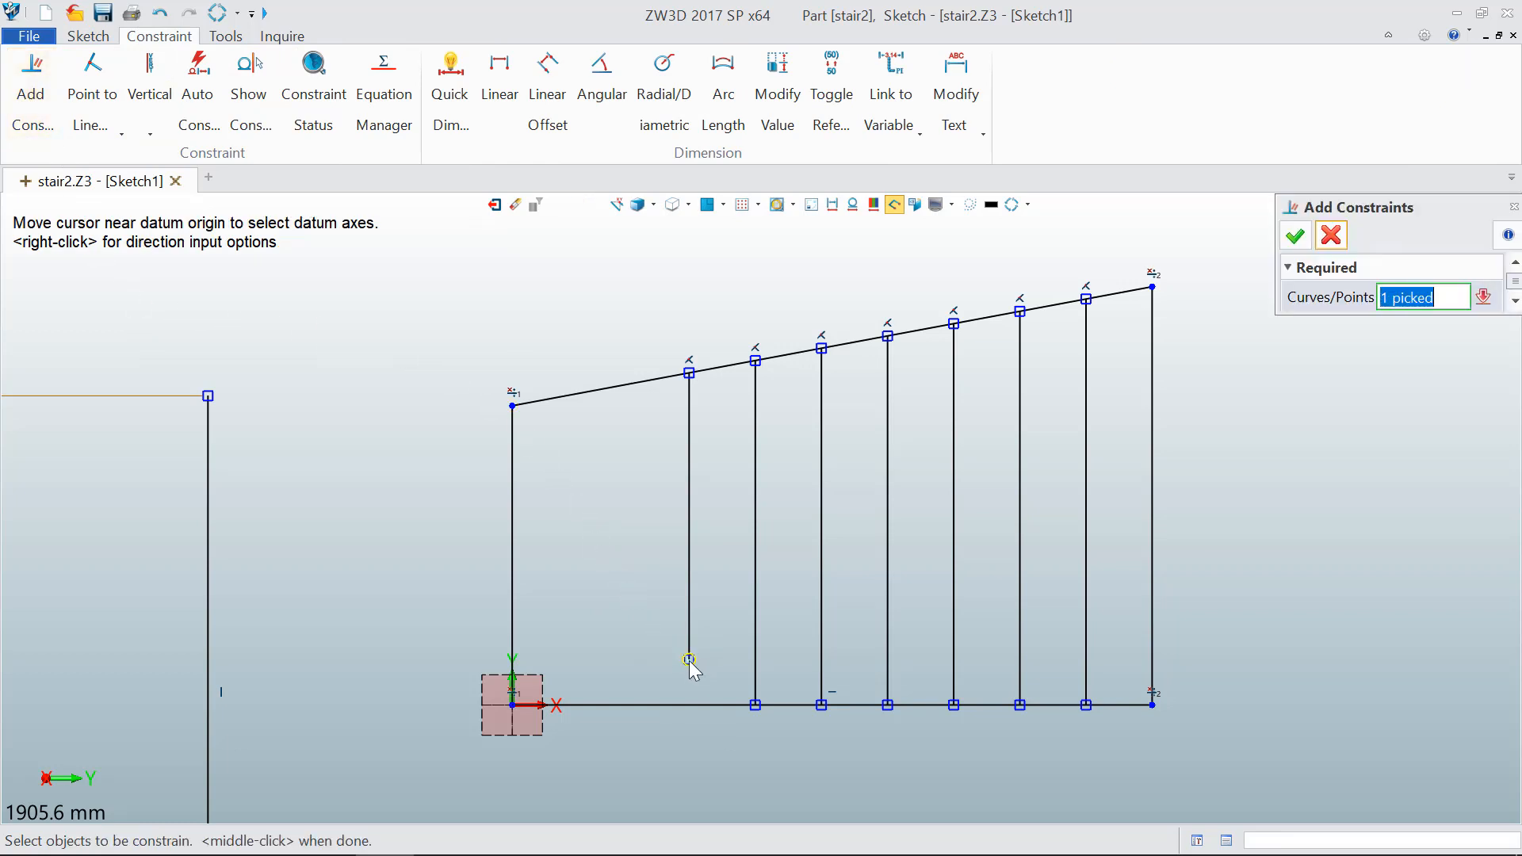
left_click(664, 705)
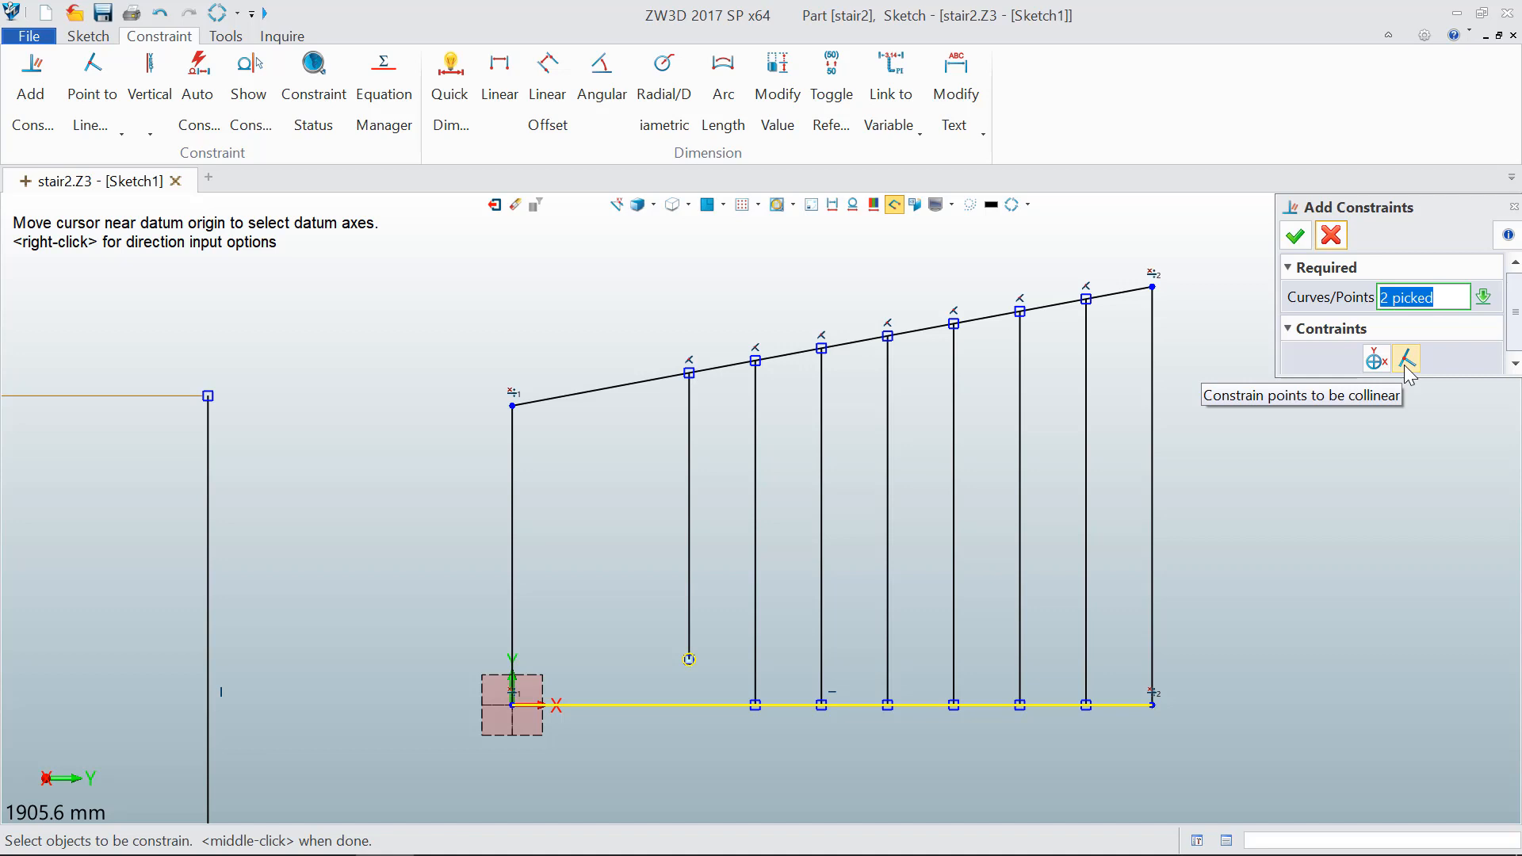
left_click(1407, 361)
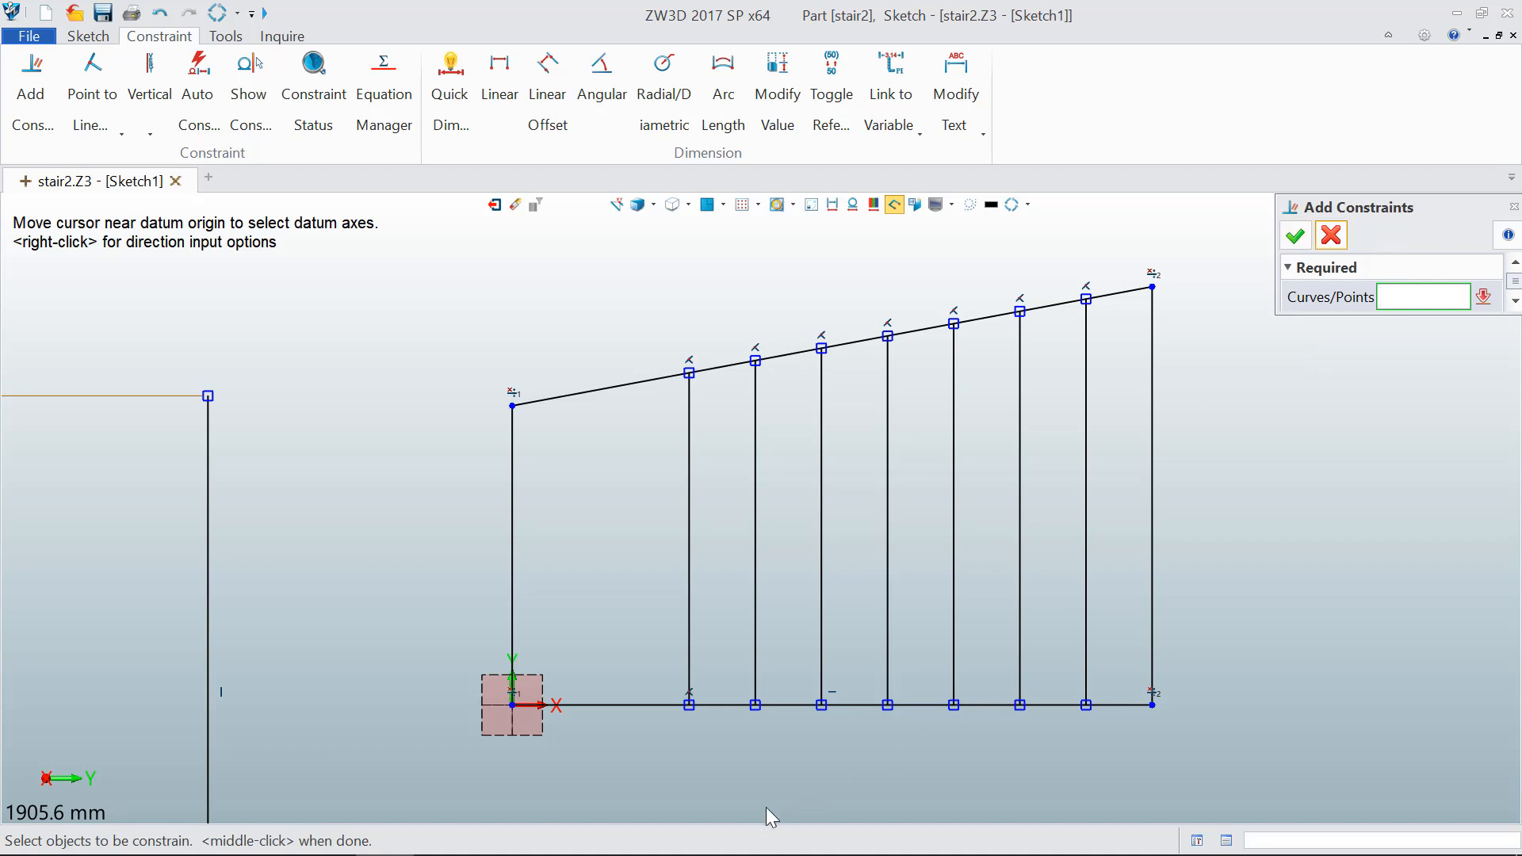
left_click(689, 696)
left_click(1331, 237)
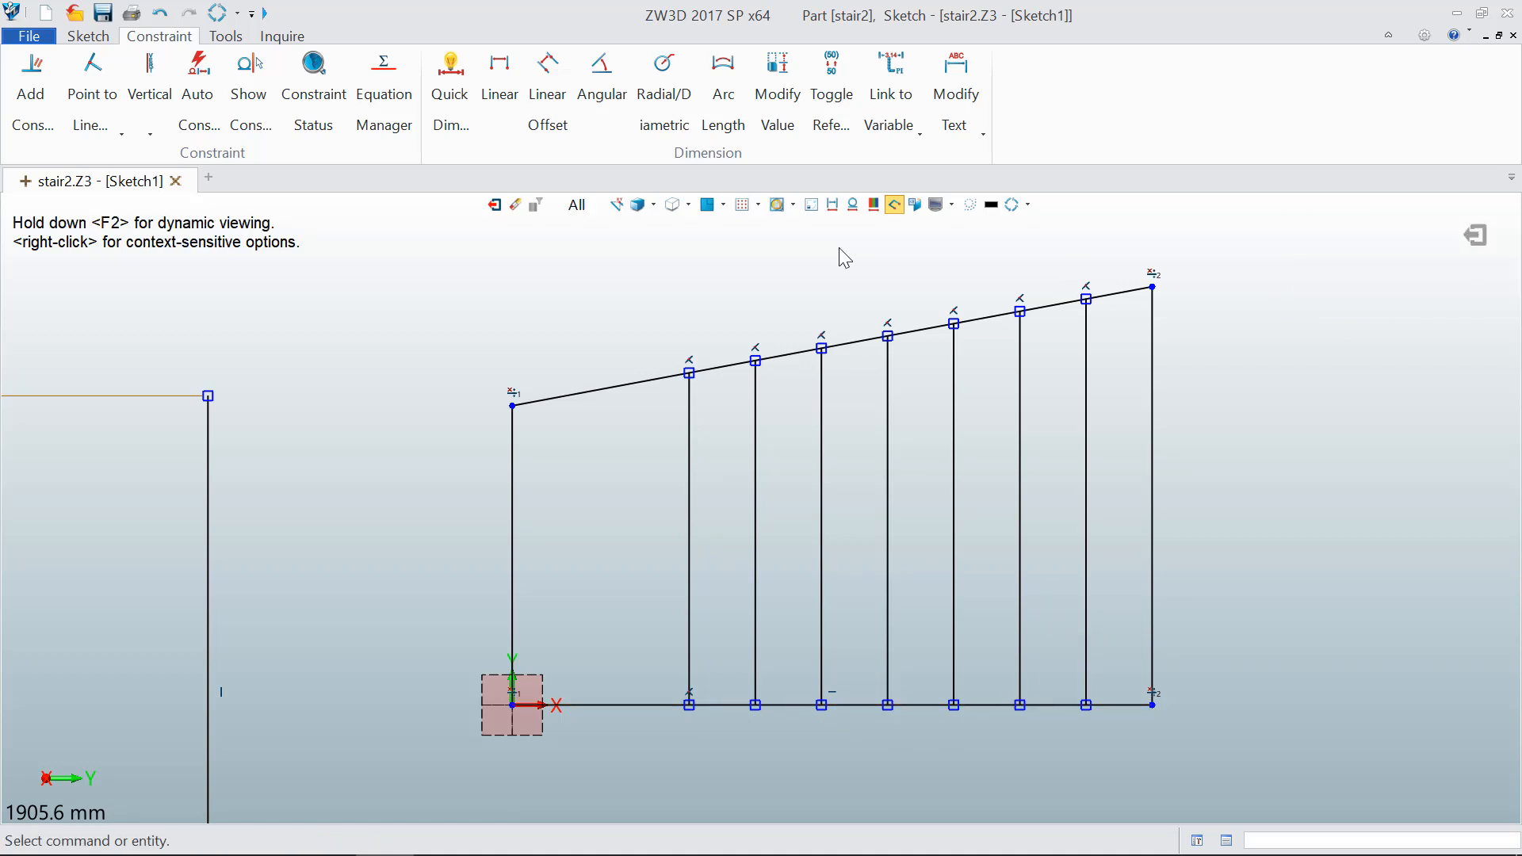
Step: Dimension the vertical line at the origin with Quick Dimension and set its length to 1200 mm
left_click(452, 76)
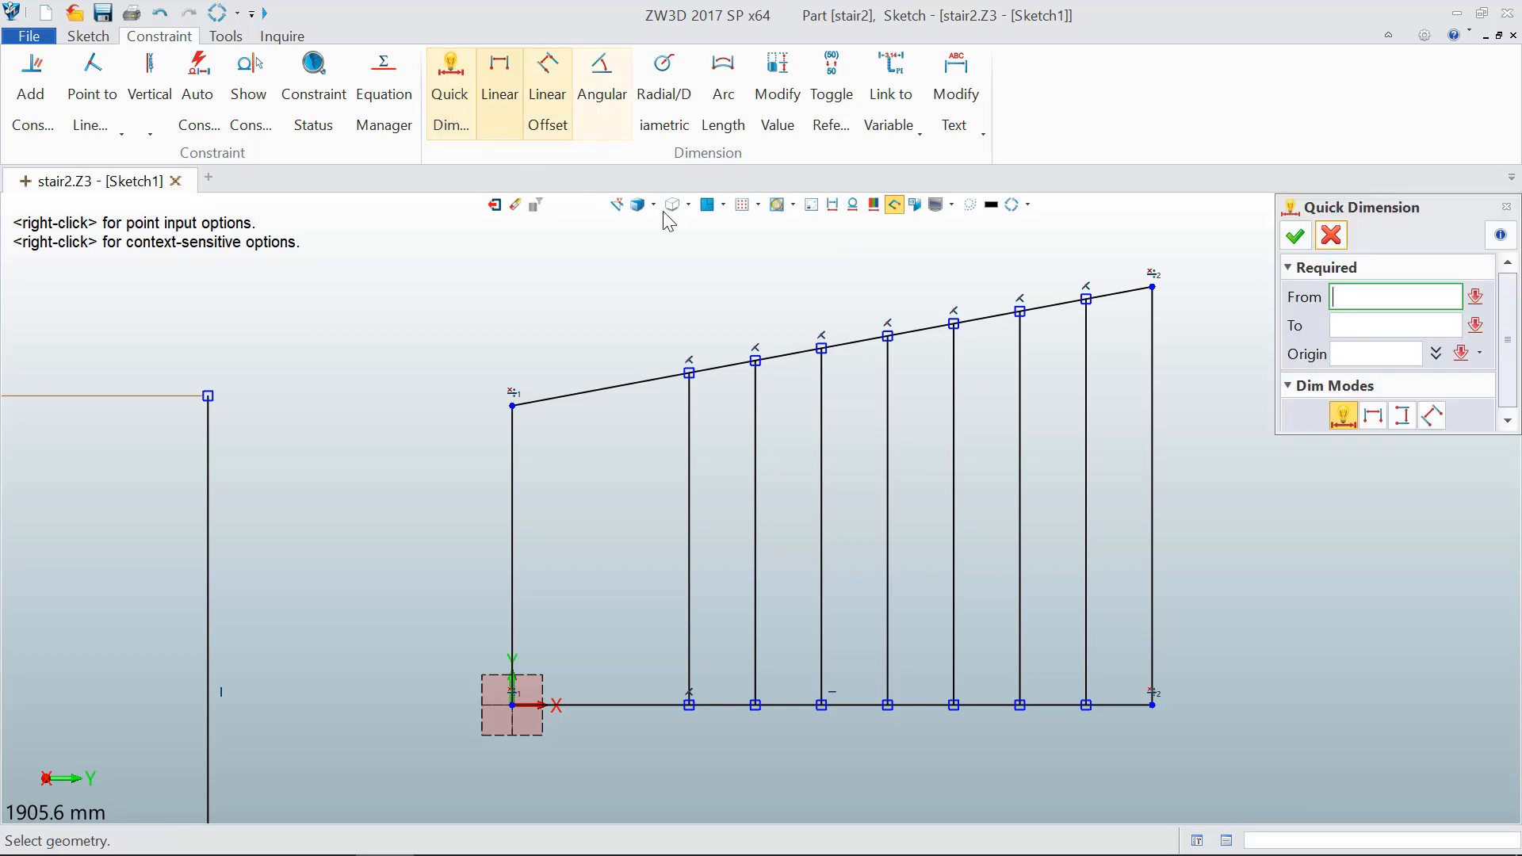
left_click(512, 507)
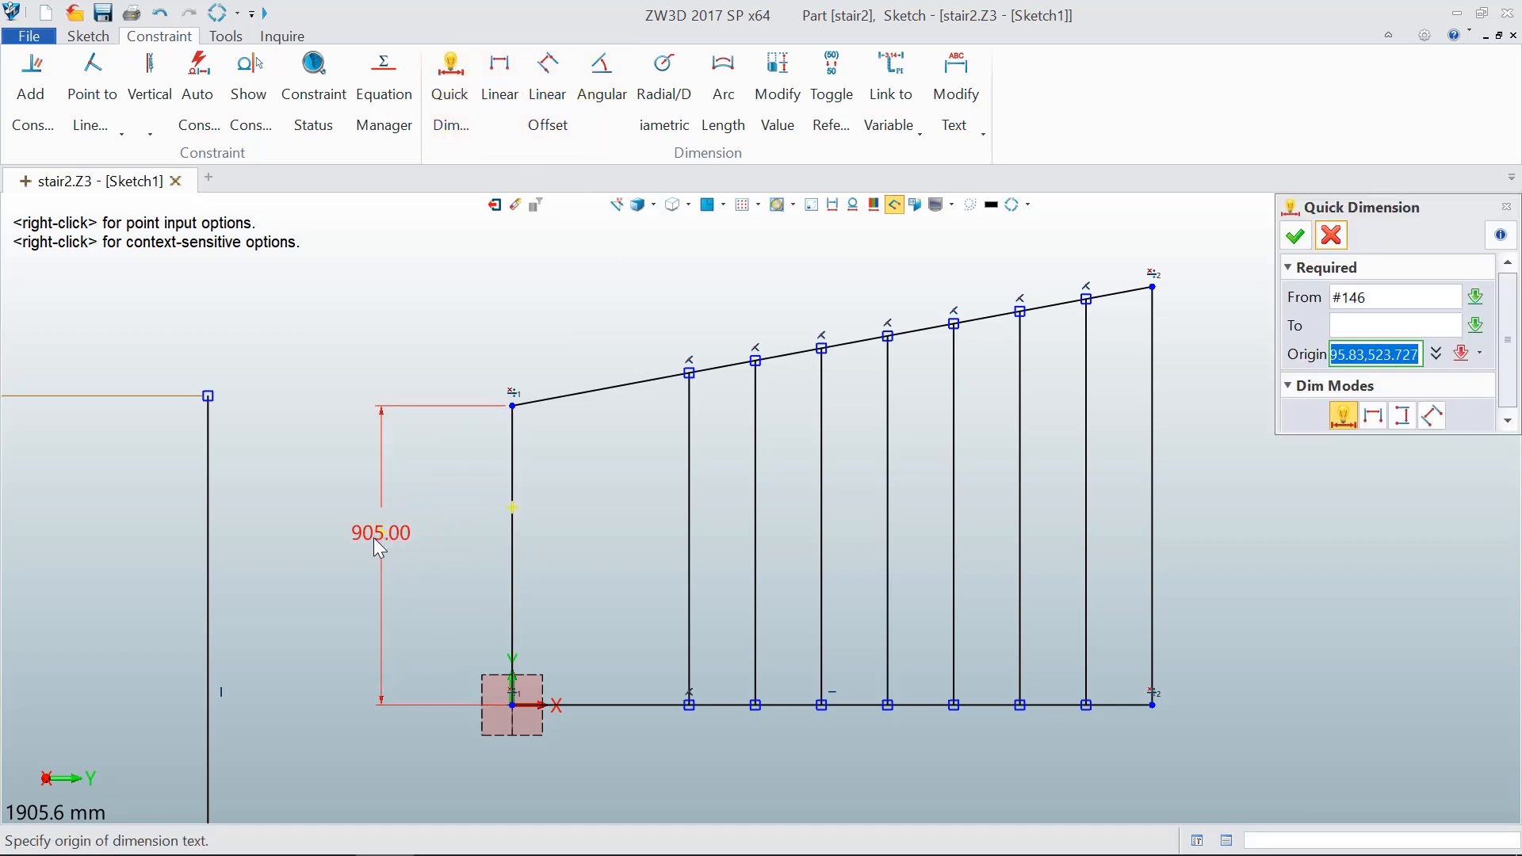
left_click(353, 549)
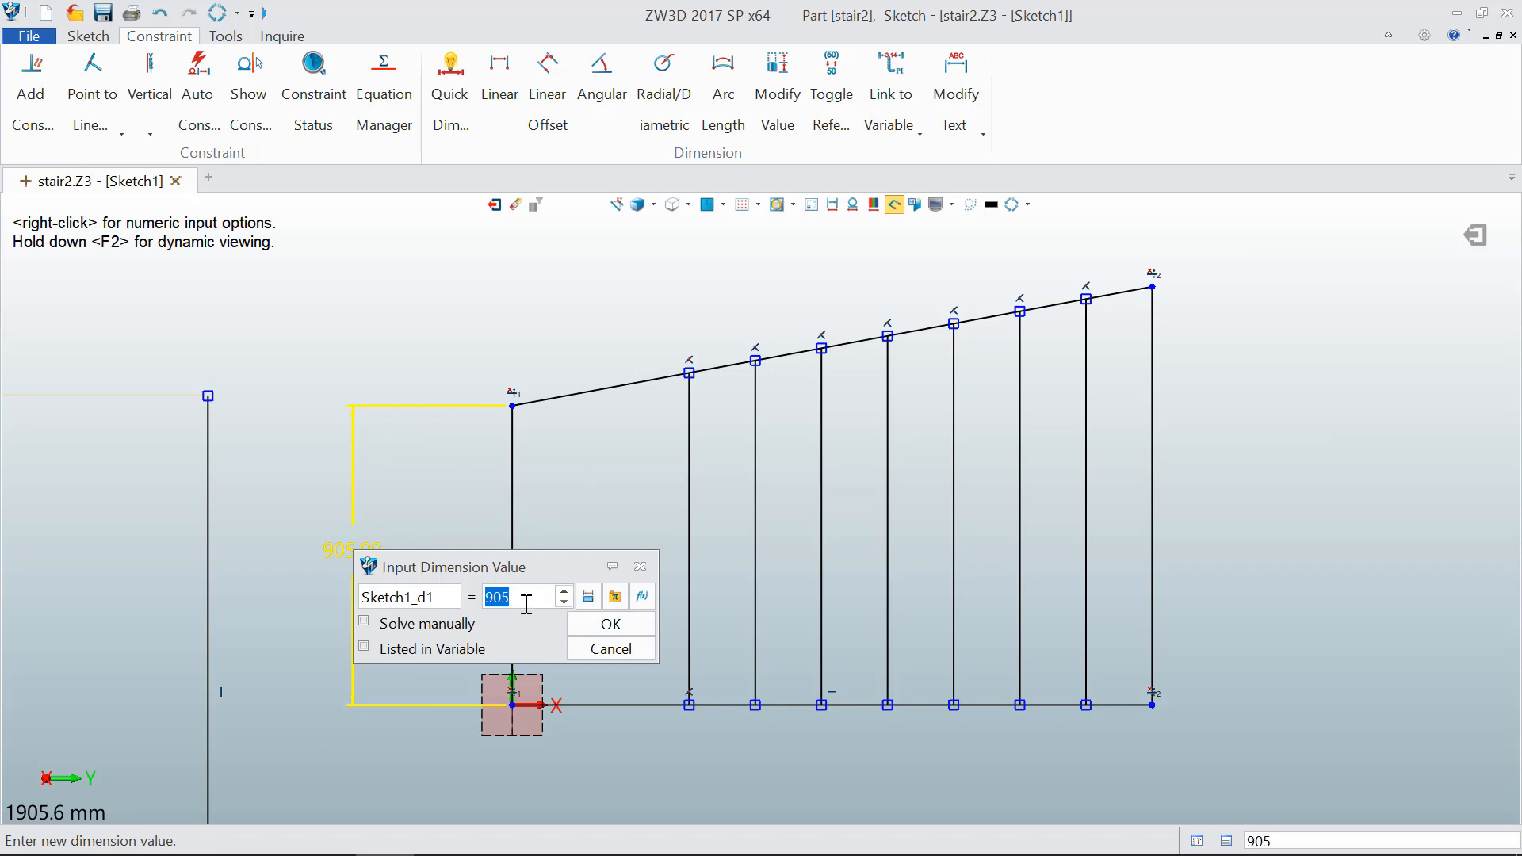
type("1200")
left_click(609, 626)
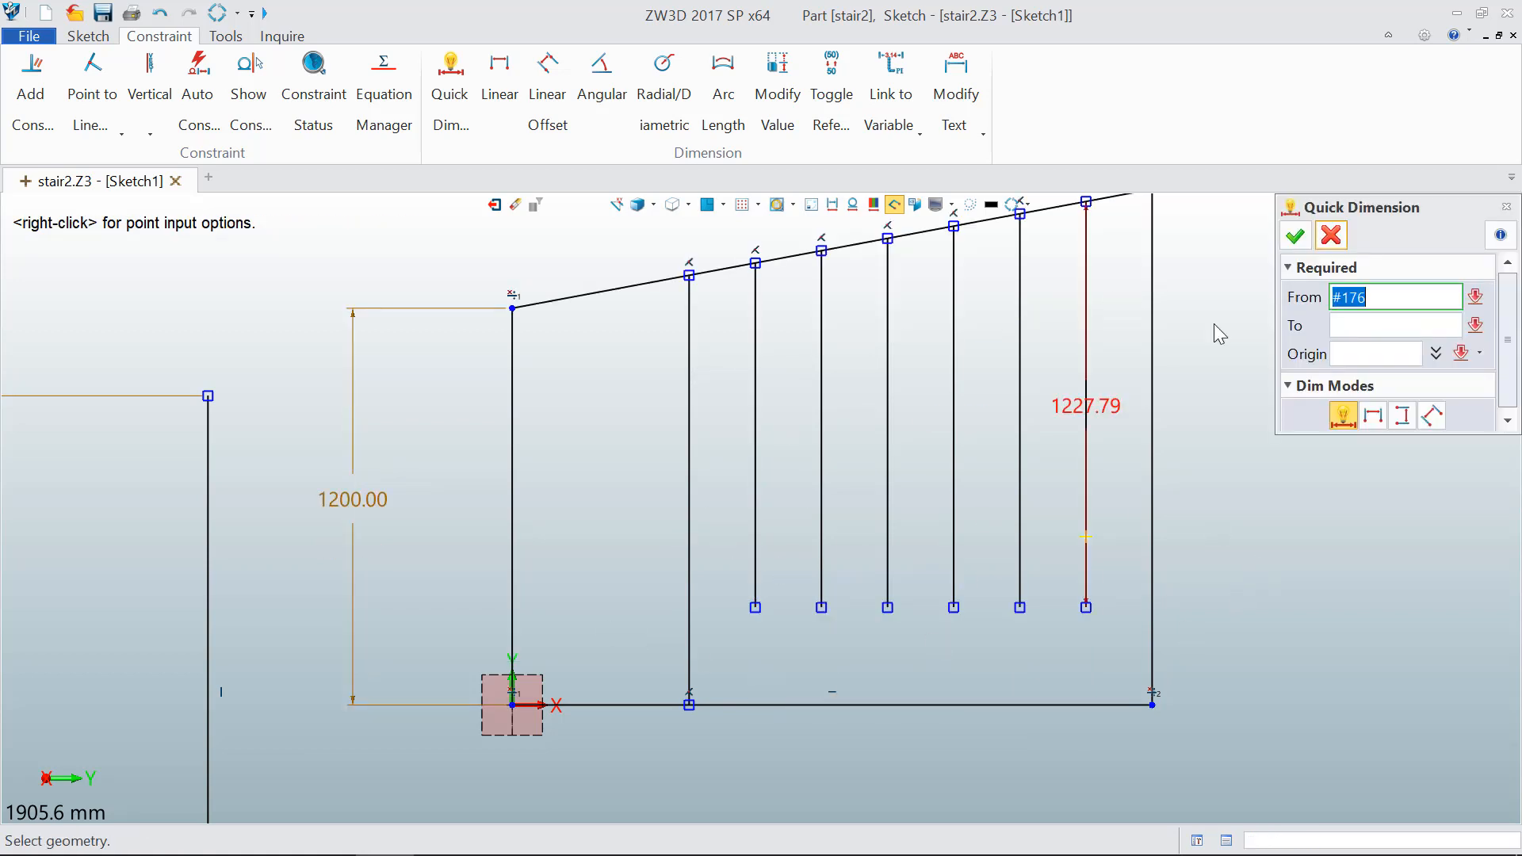
Step: Extend the second offset line from the origin down to the base line with Trim/Extend
left_click(1292, 238)
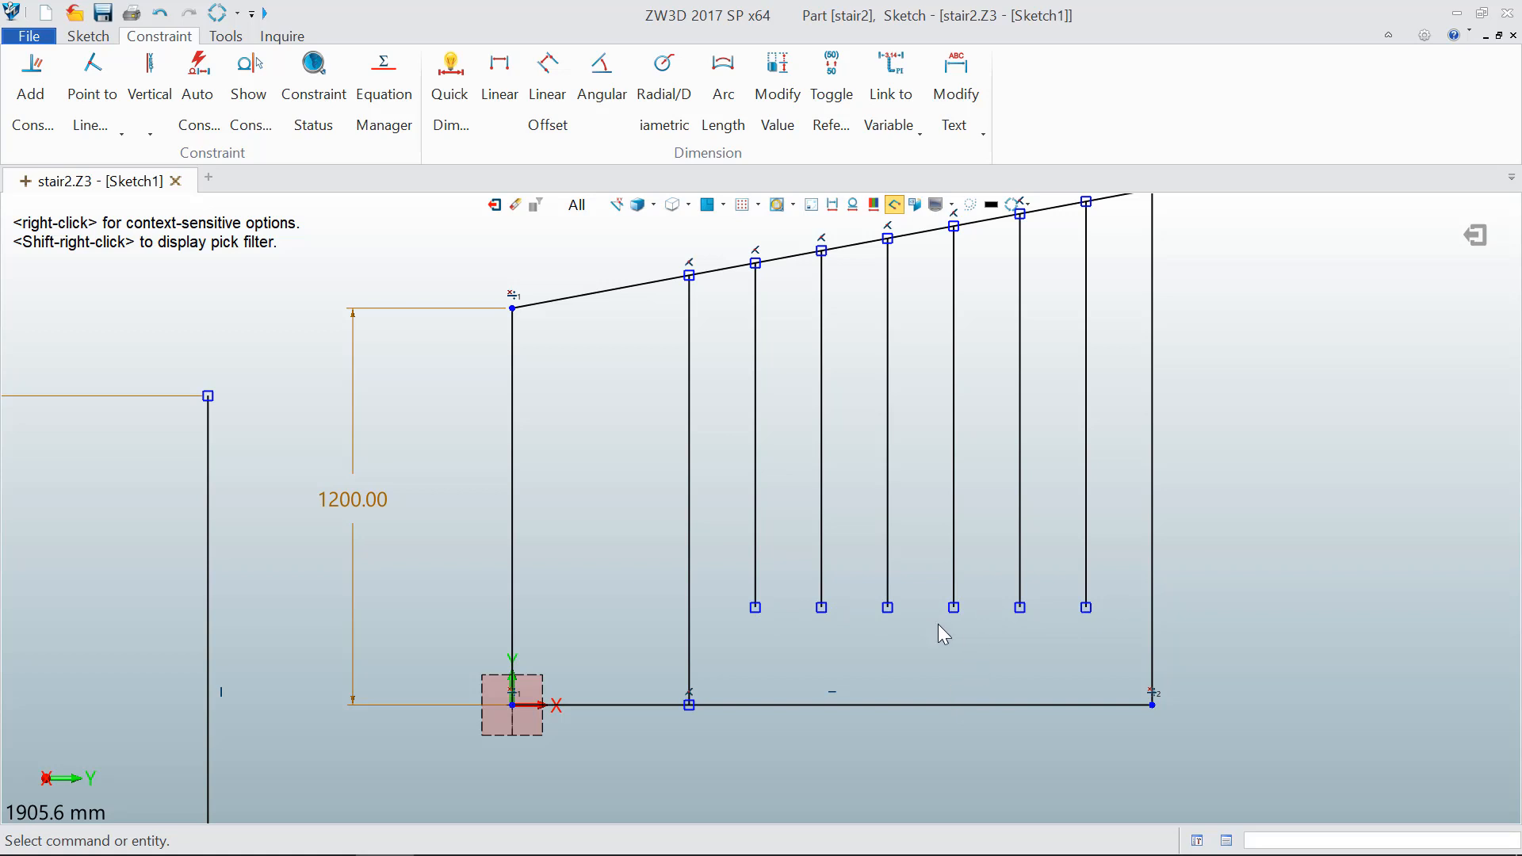
left_click(103, 37)
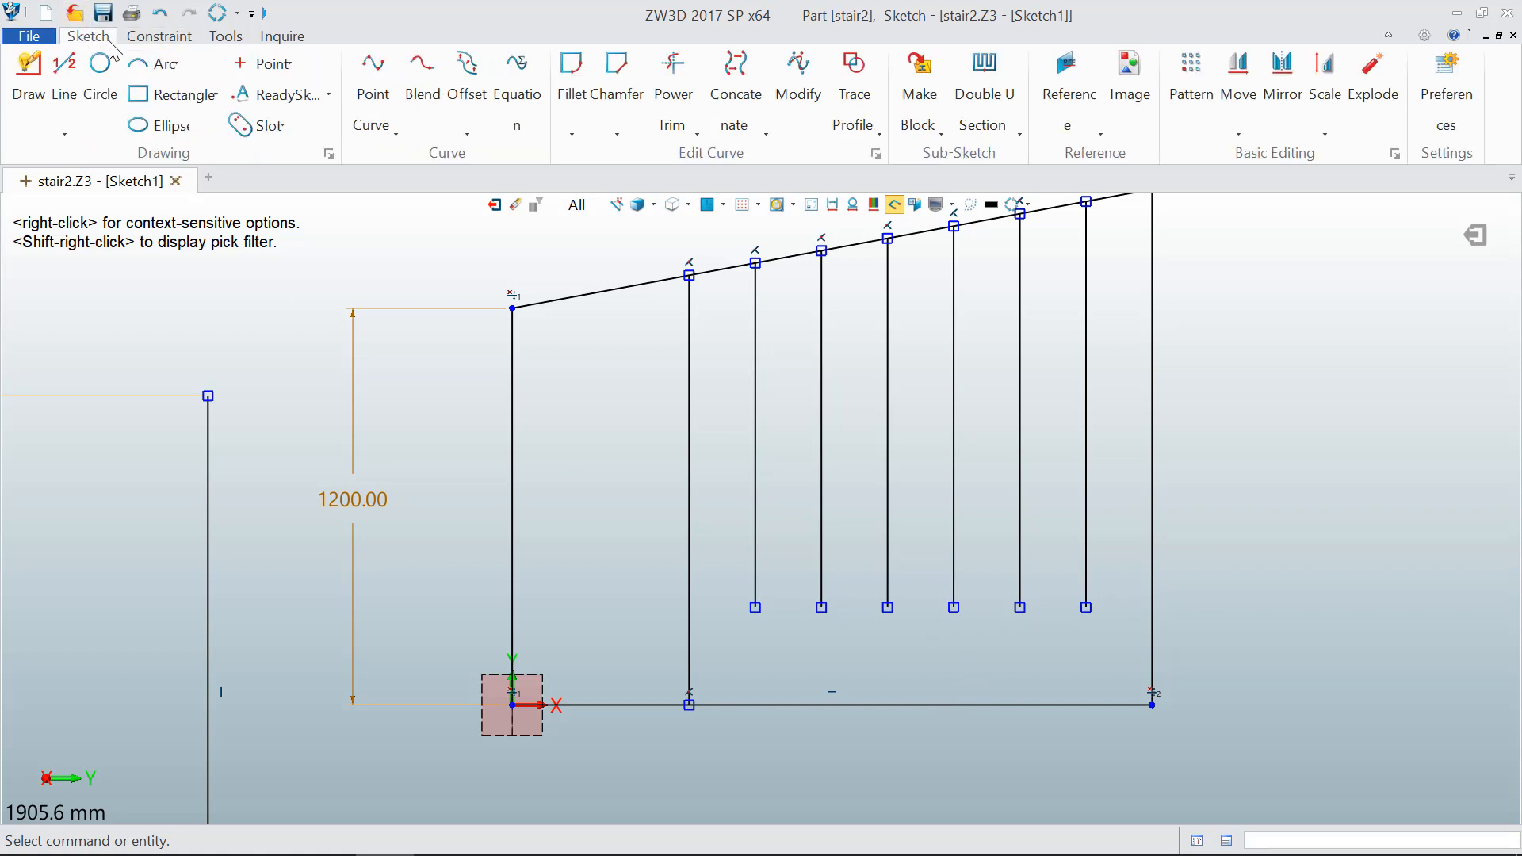
left_click(678, 127)
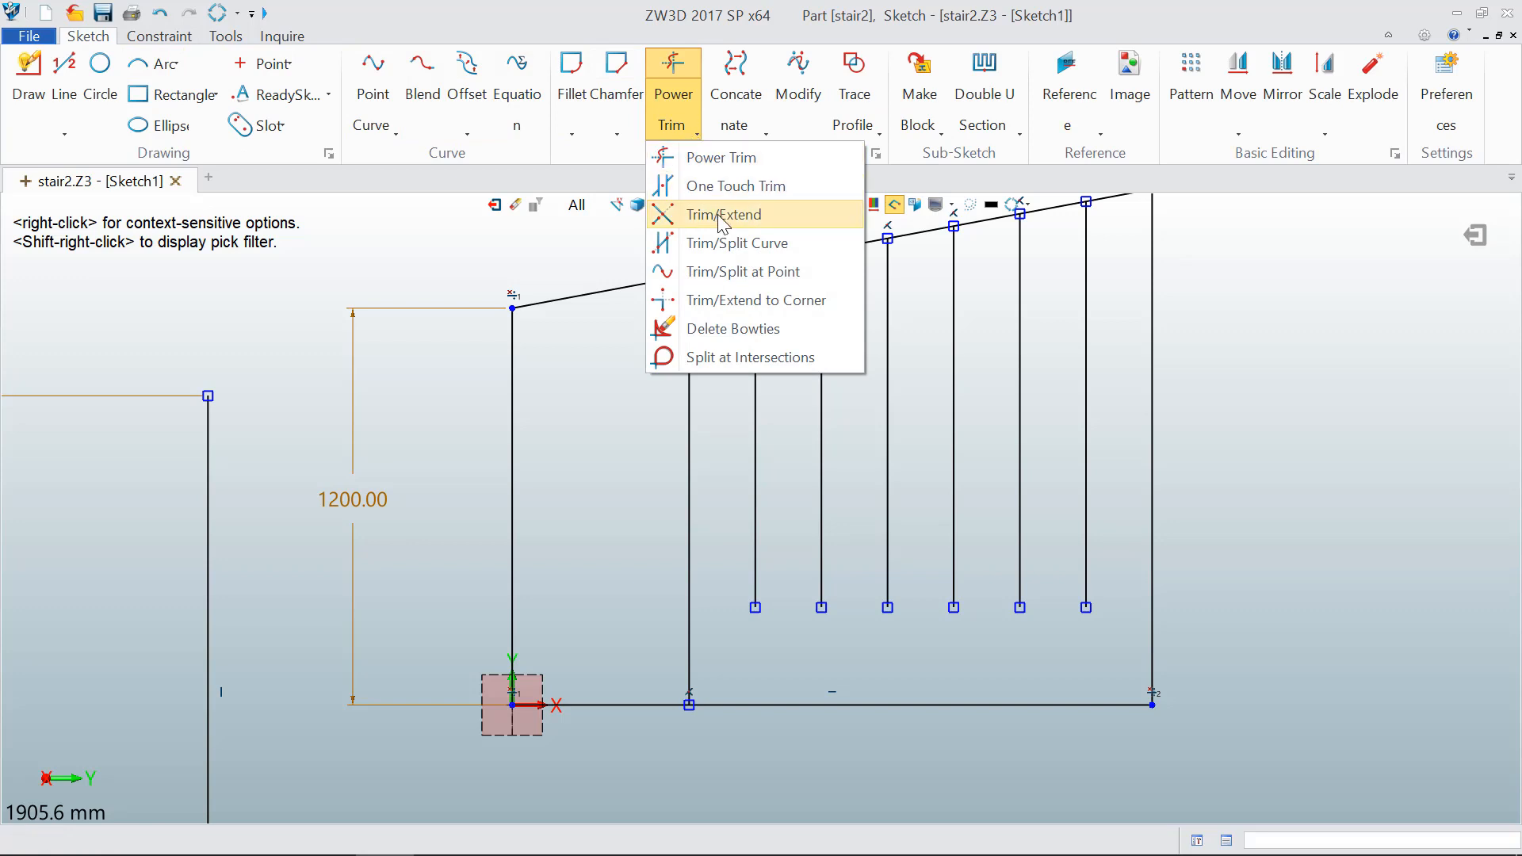
left_click(721, 216)
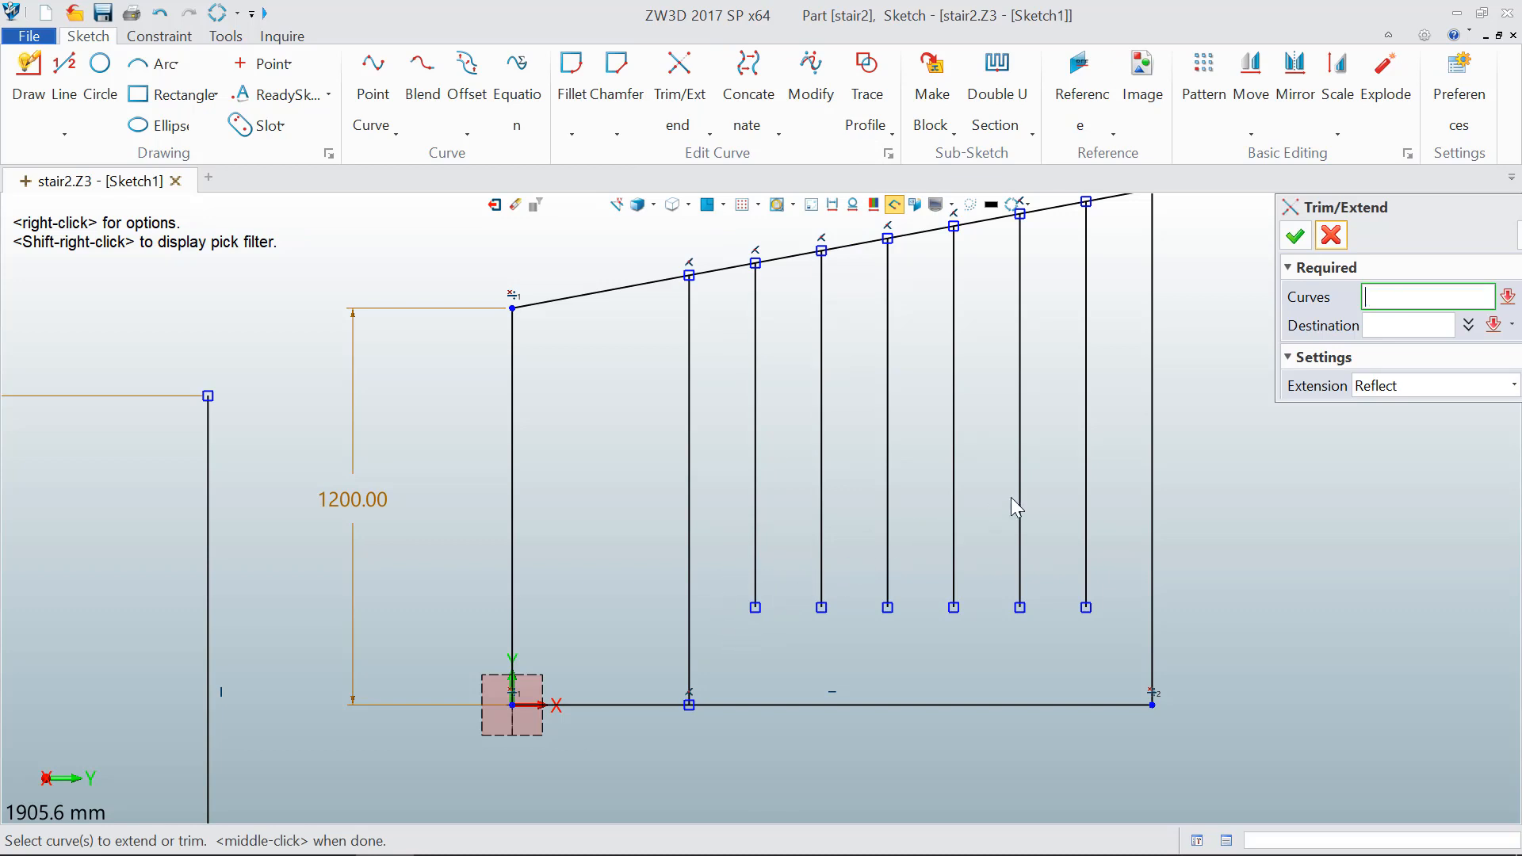
left_click(754, 537)
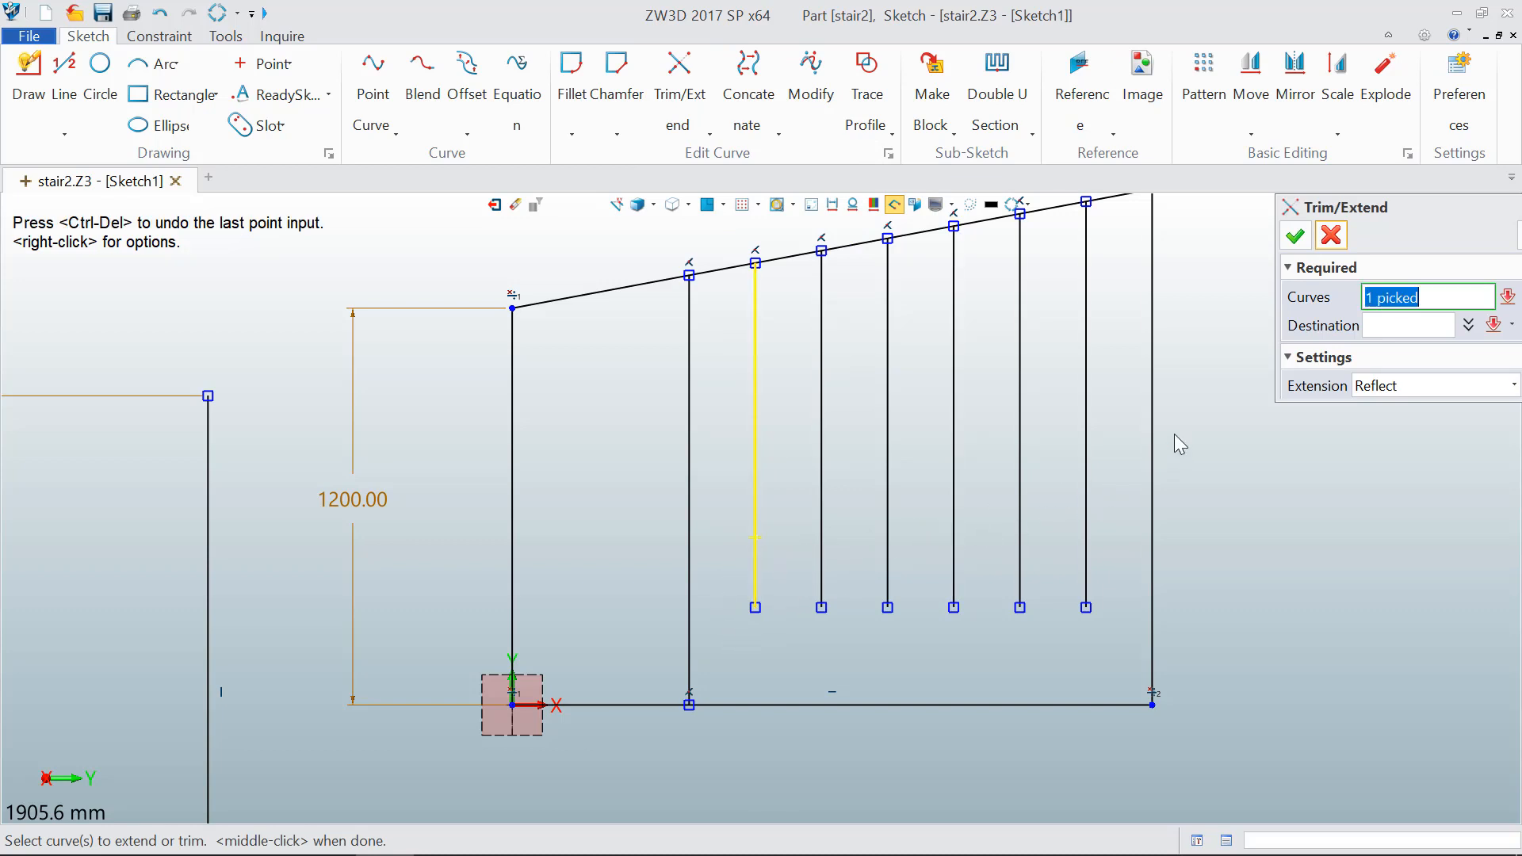
left_click(874, 704)
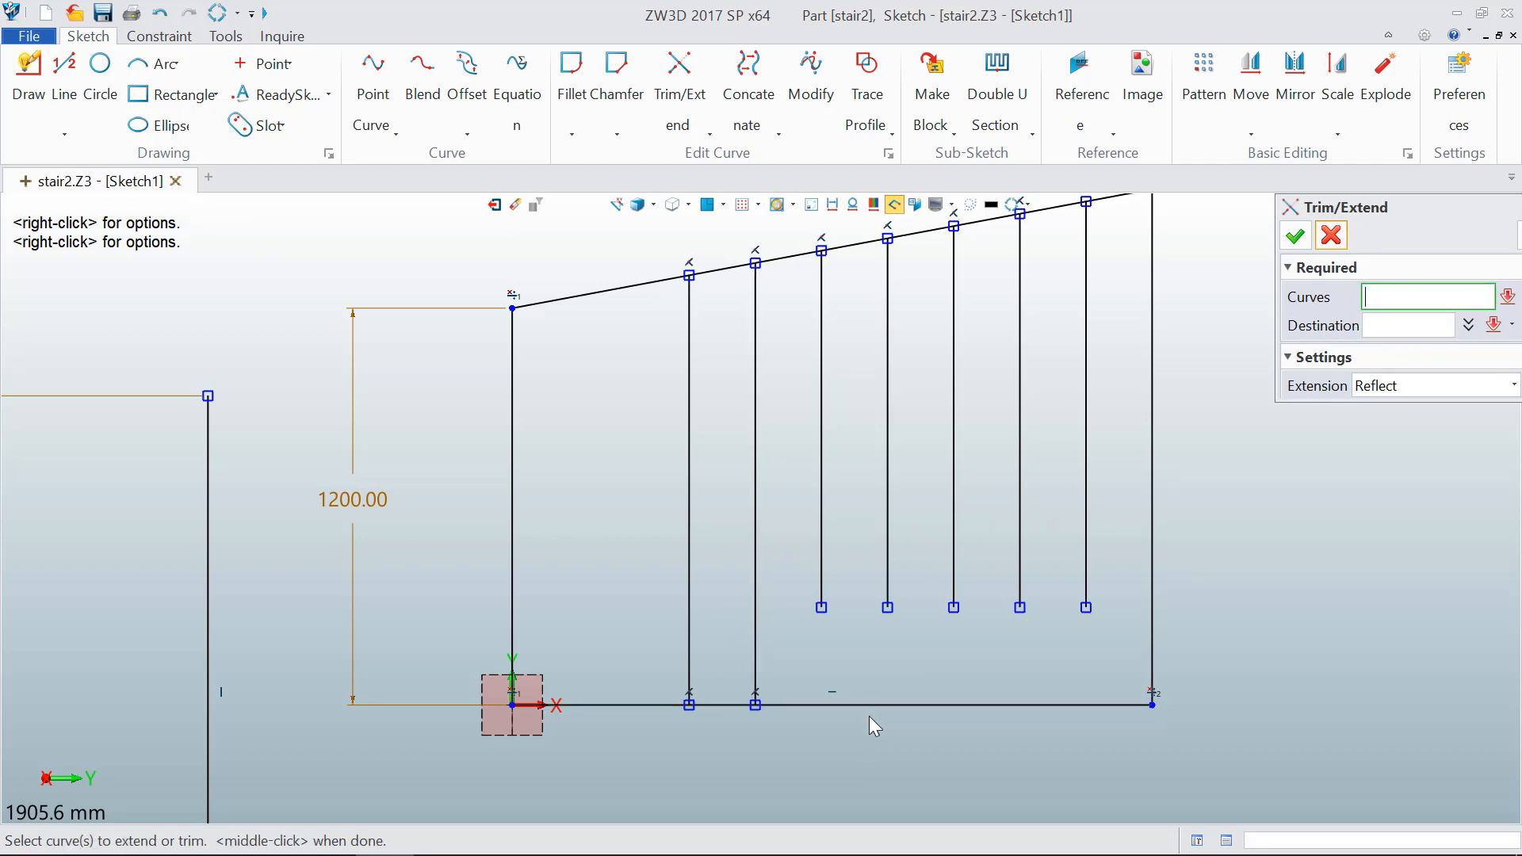
left_click(821, 519)
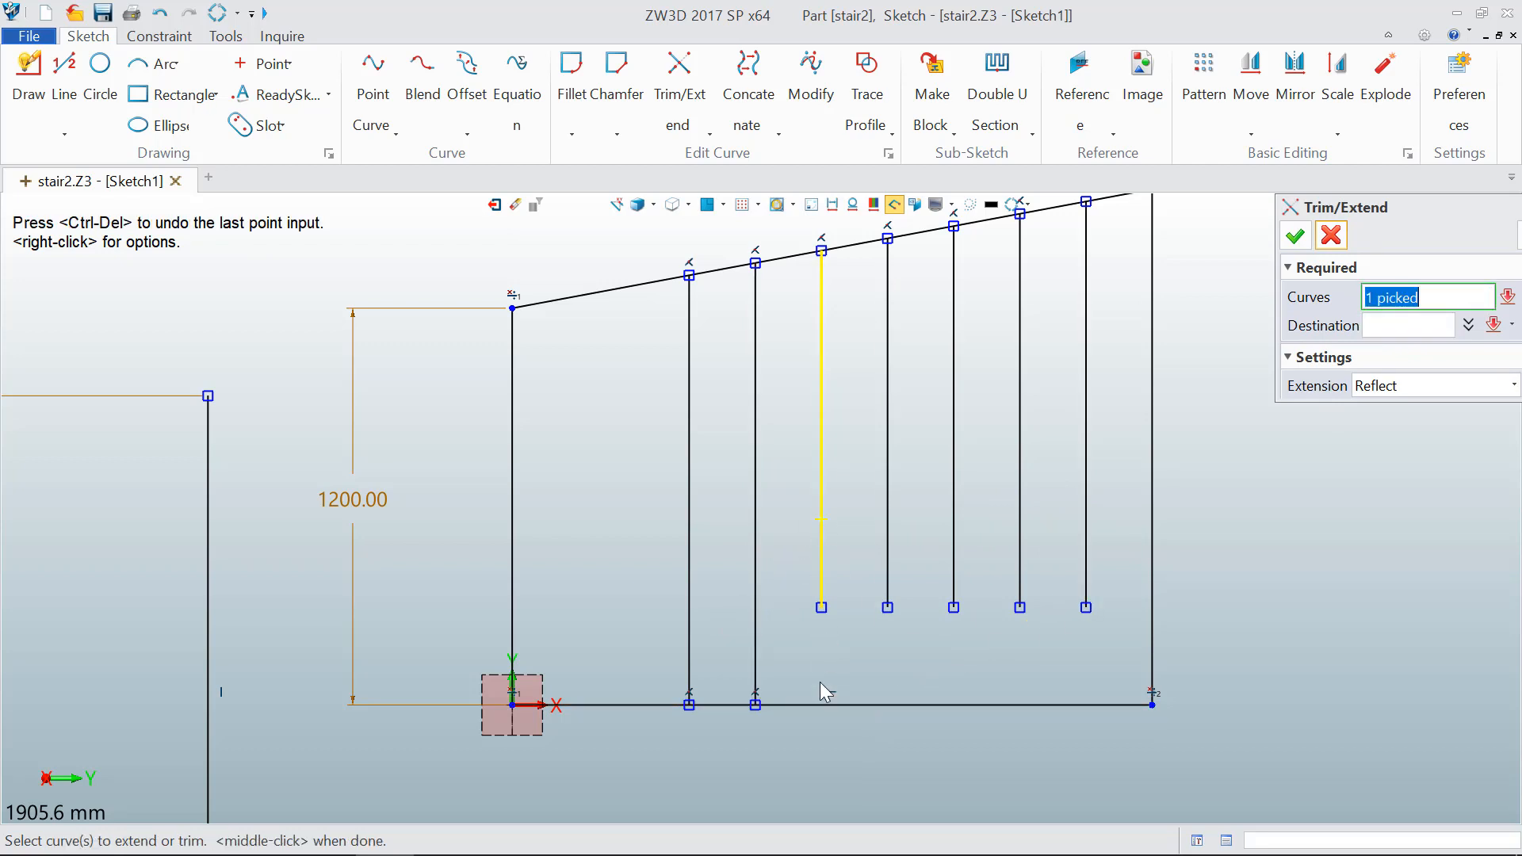
left_click(804, 704)
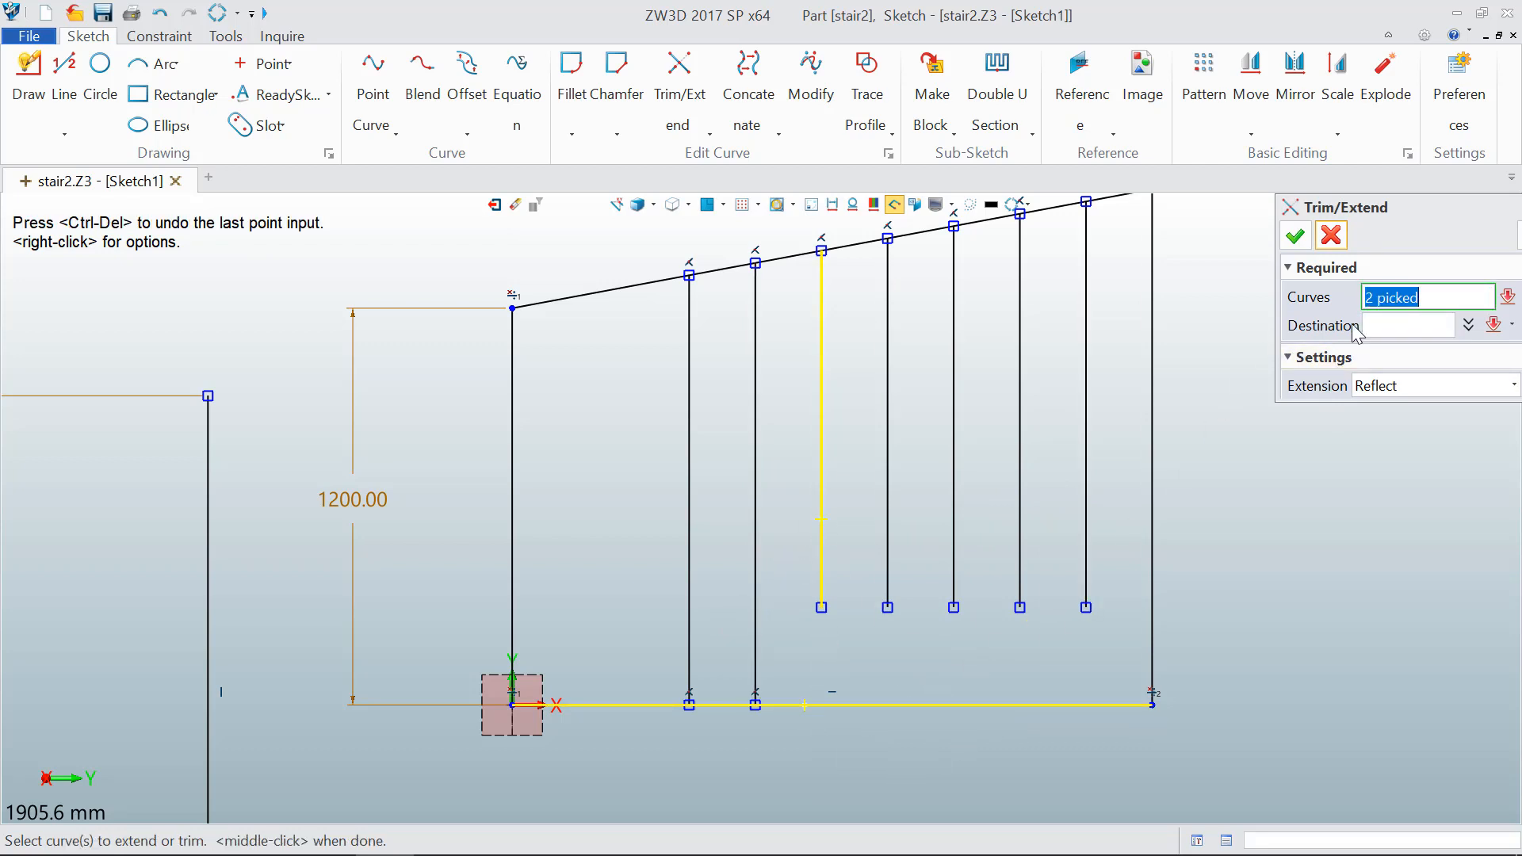
left_click(1323, 239)
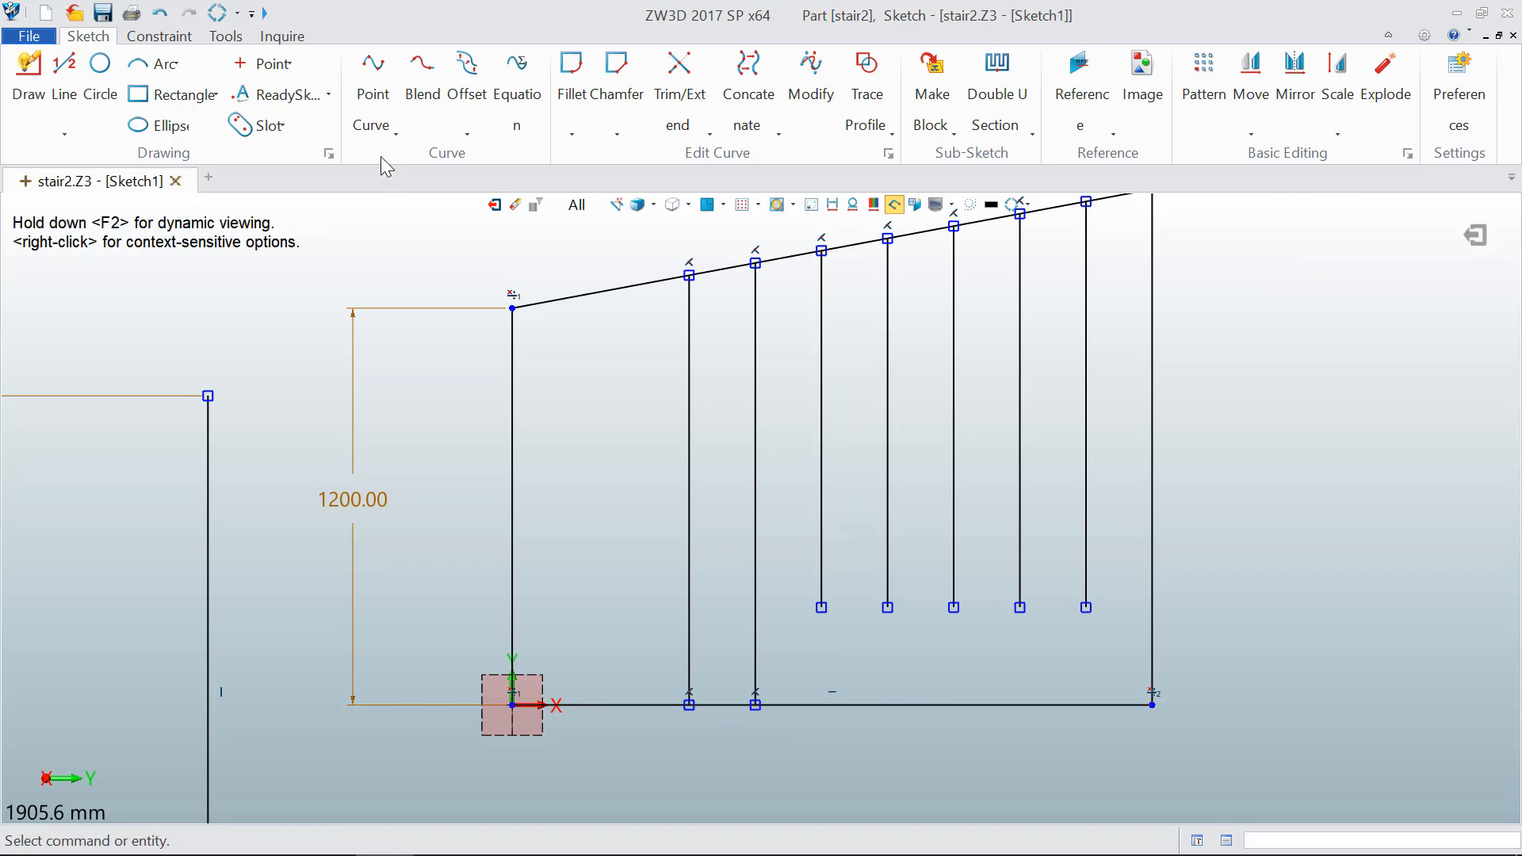
Step: Constrain the lower endpoint of the third offset line from the origin onto the base line with Add Constraints
left_click(158, 37)
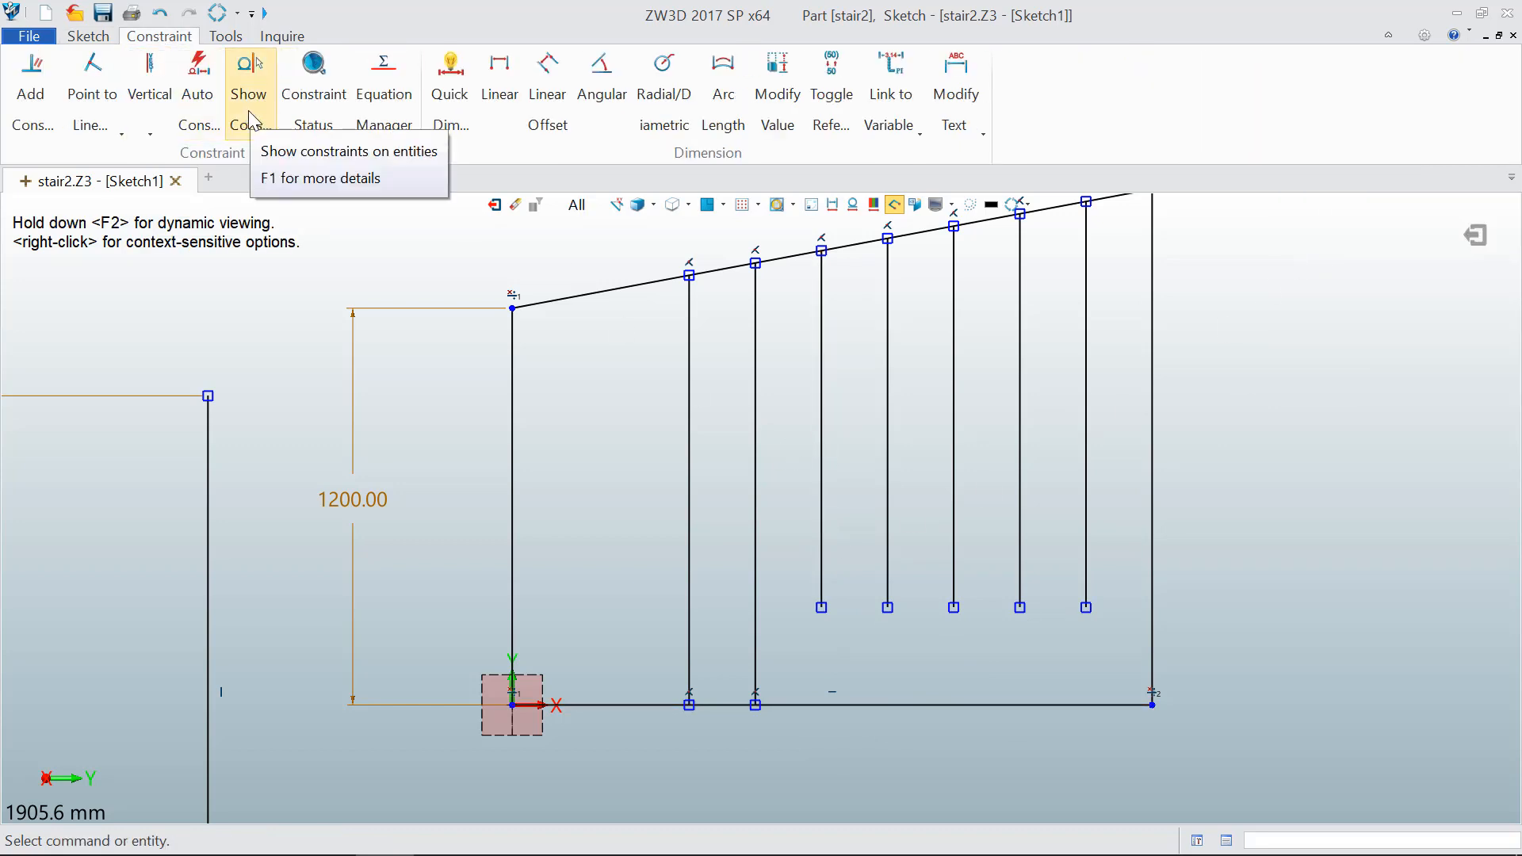
left_click(32, 83)
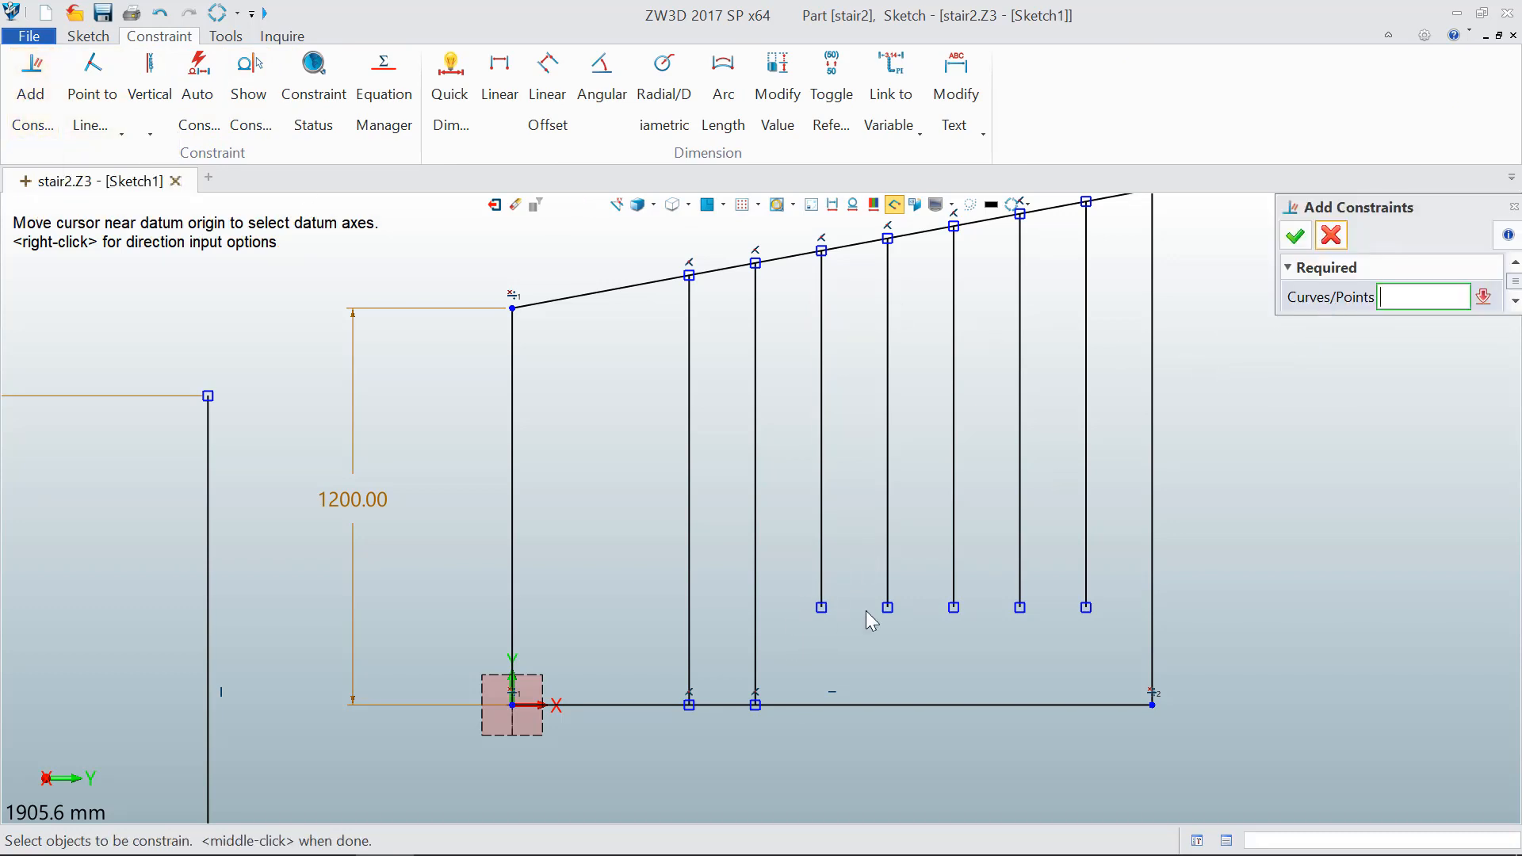
left_click(823, 610)
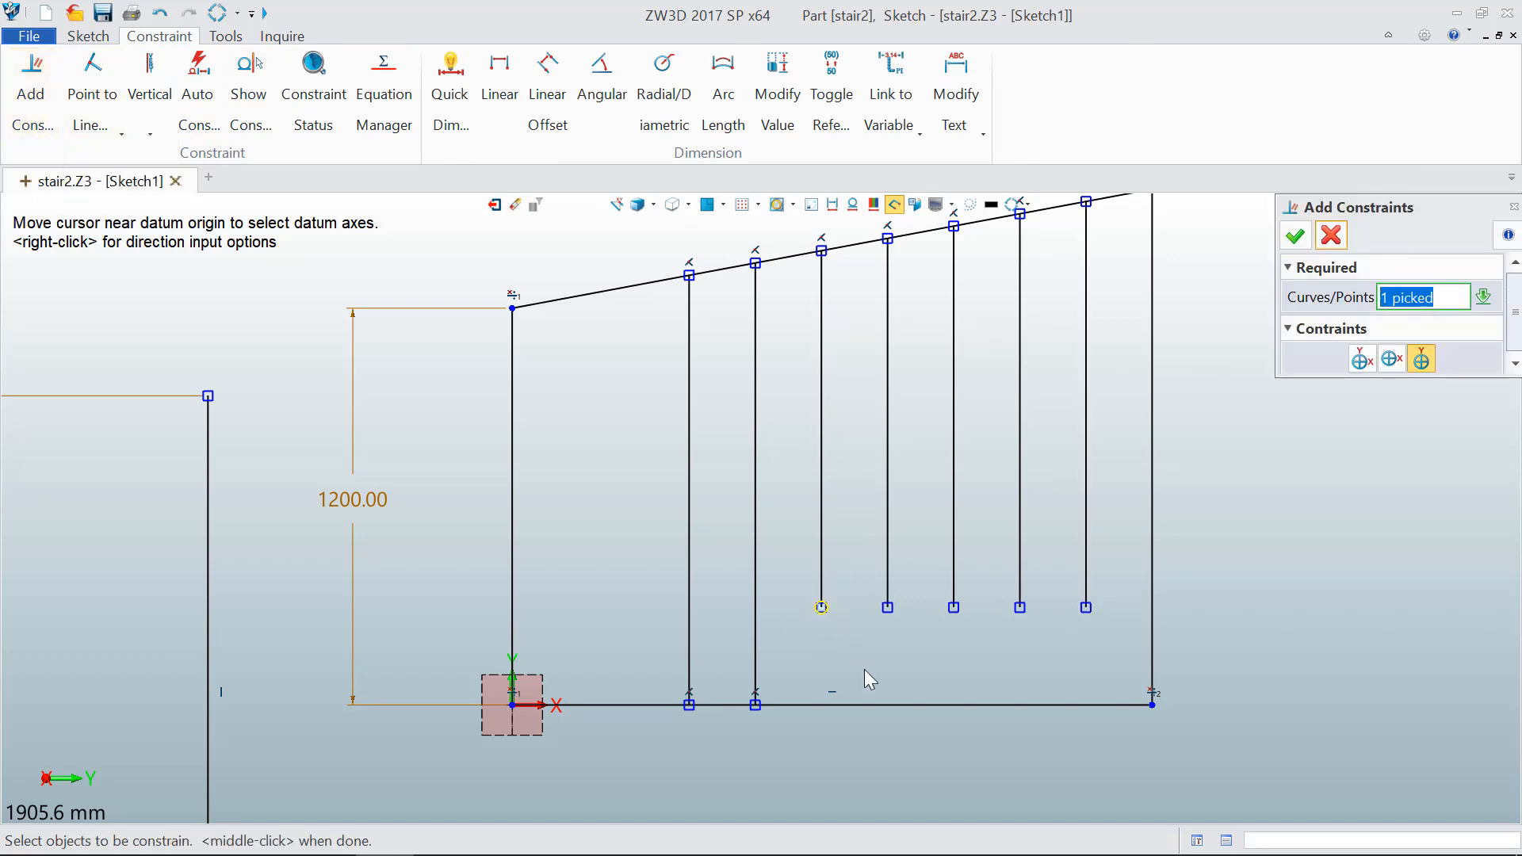
left_click(876, 707)
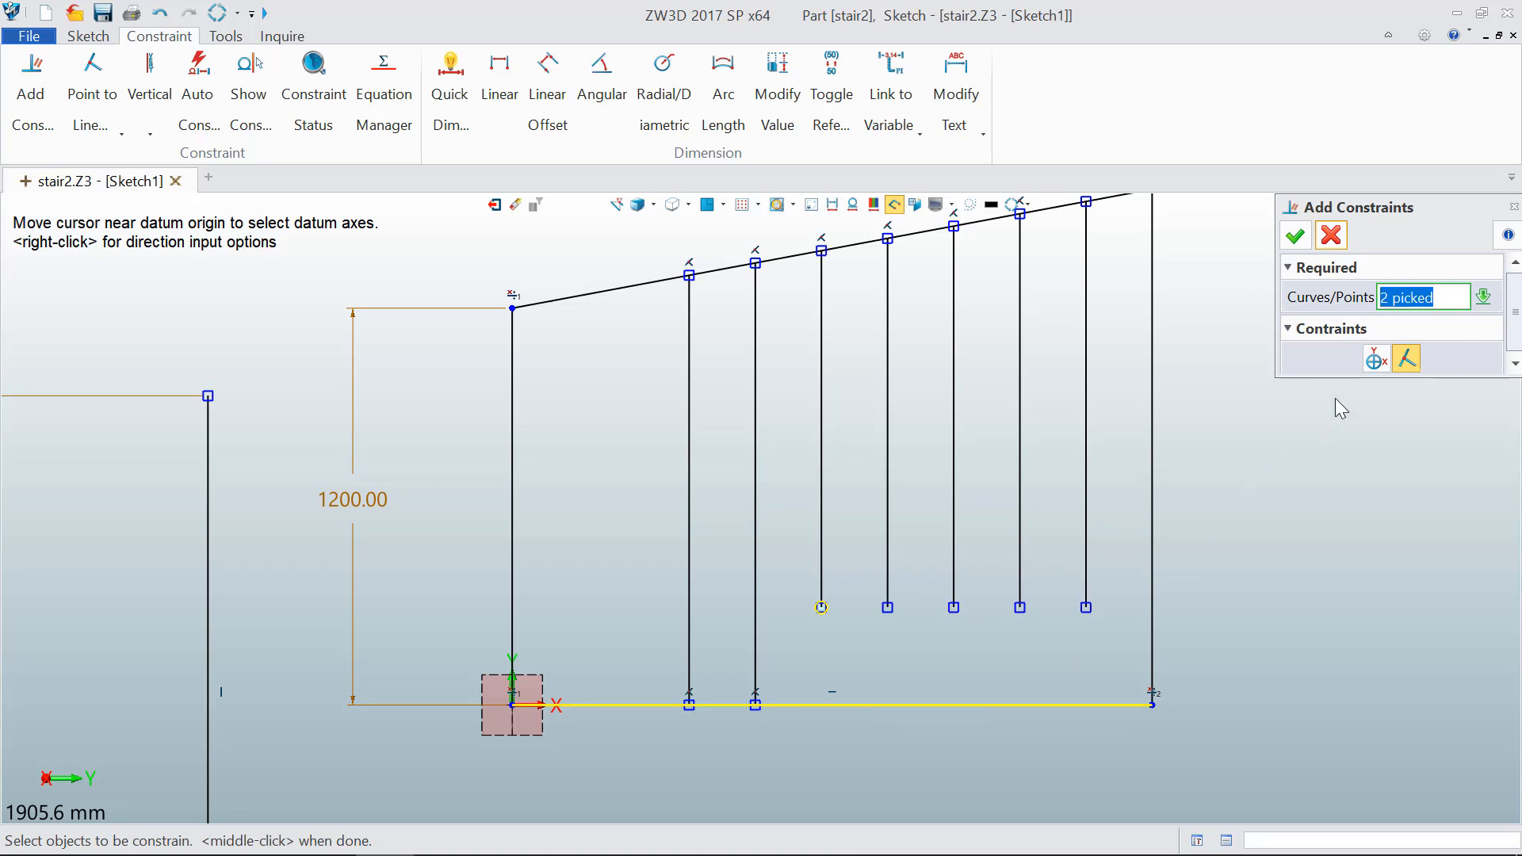
left_click(1296, 236)
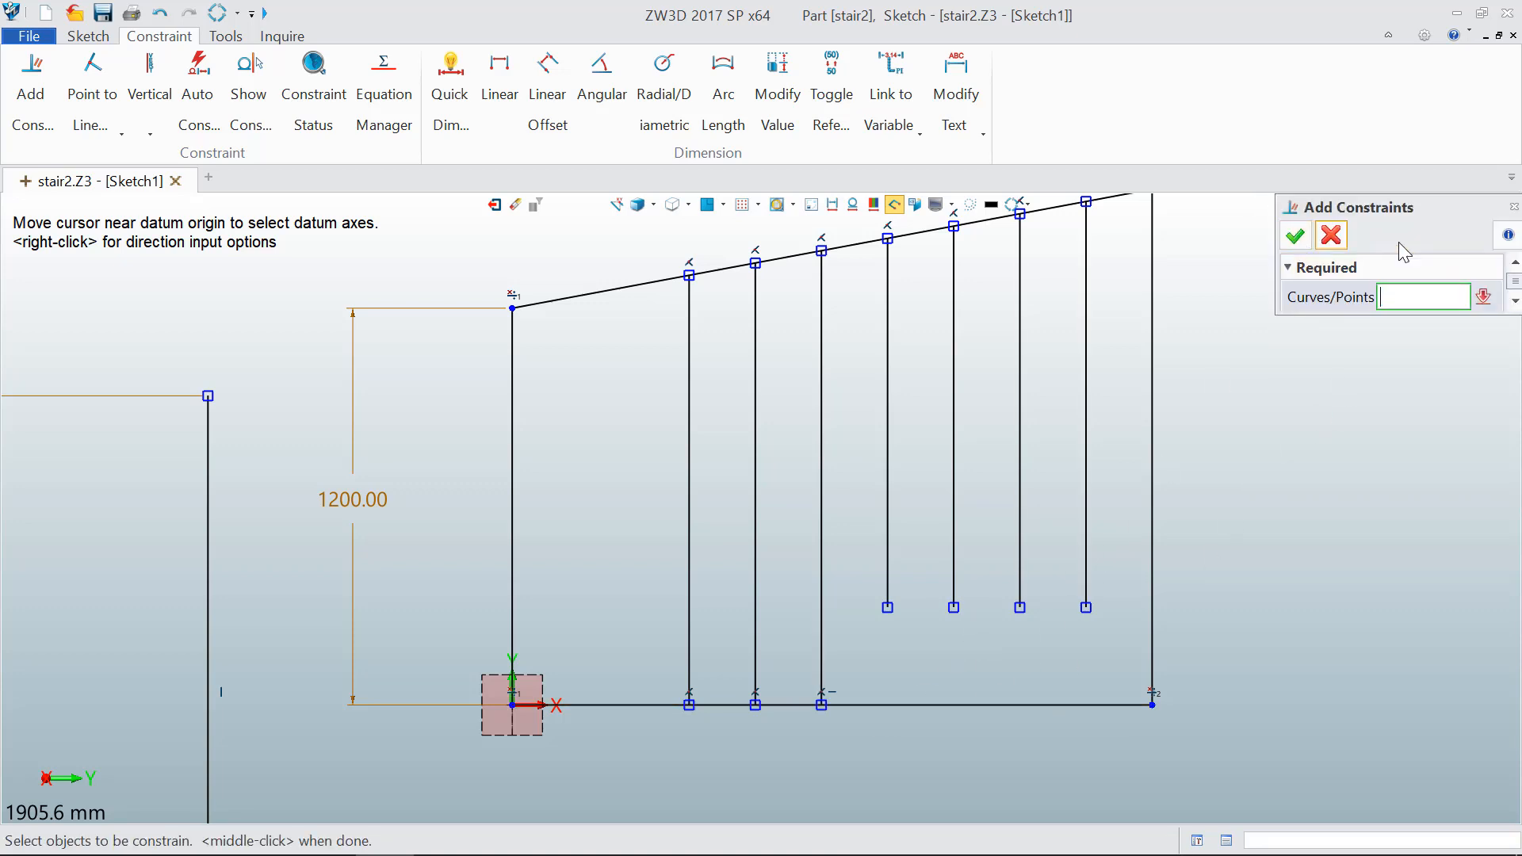
left_click(1330, 237)
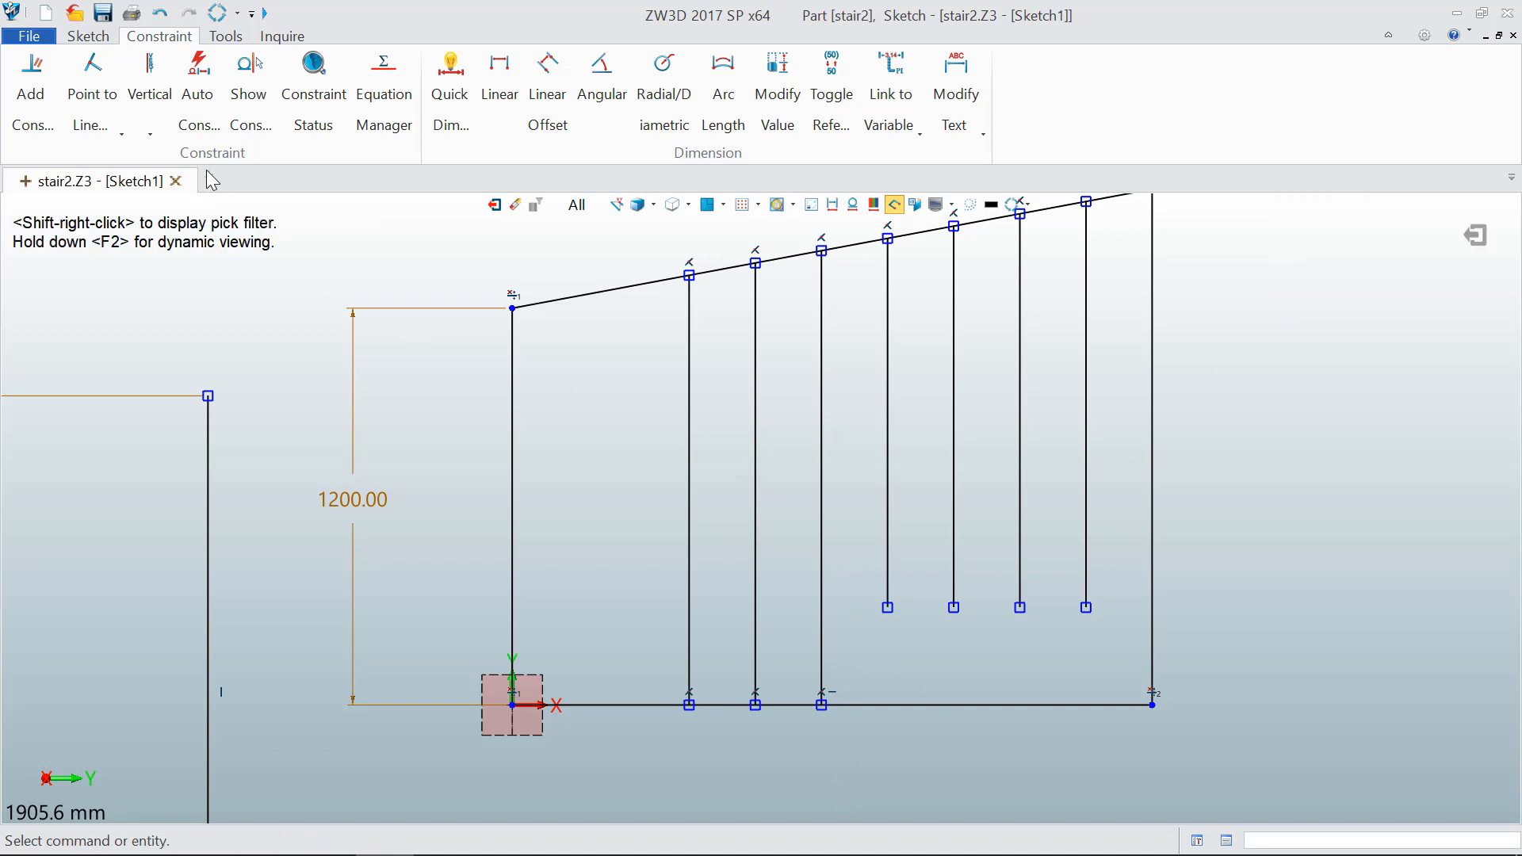
Step: Try Trim/Extend to Corner on the fourth offset line from the origin and the base line, and undo it
left_click(87, 36)
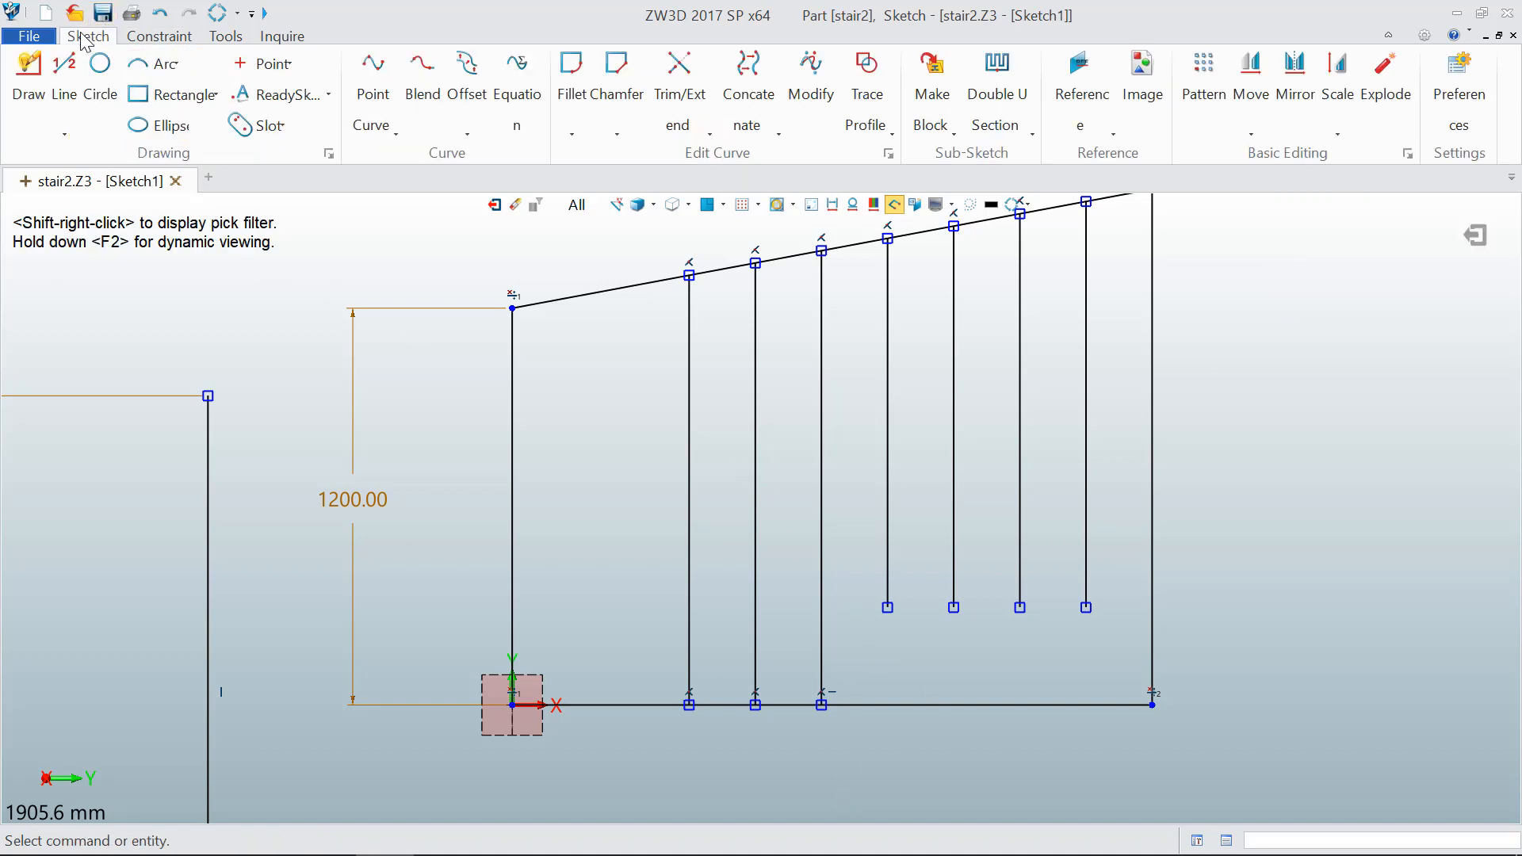
left_click(679, 80)
left_click(677, 127)
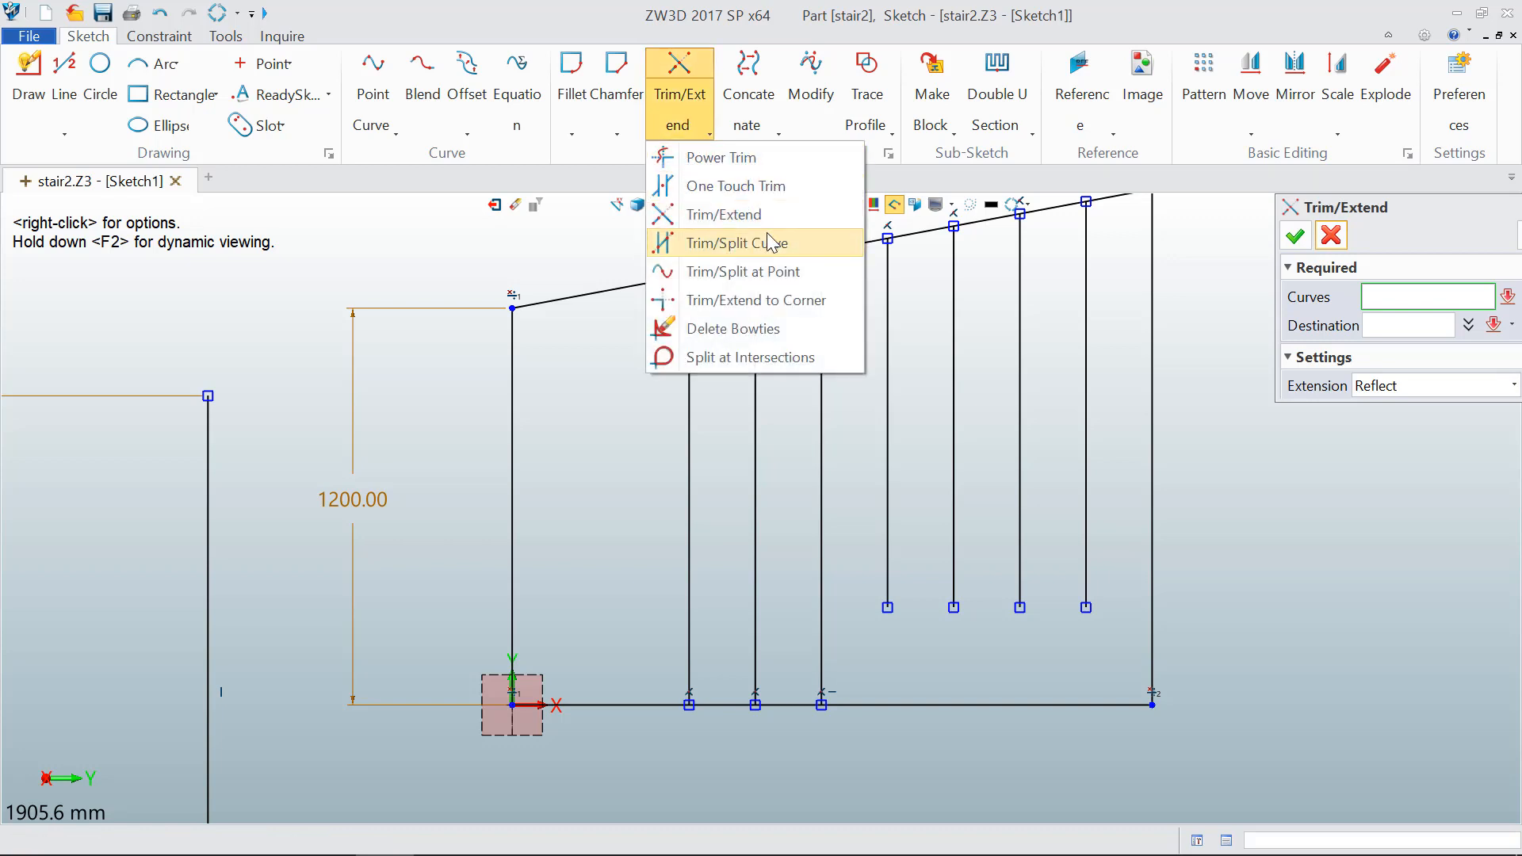
left_click(777, 298)
left_click(888, 533)
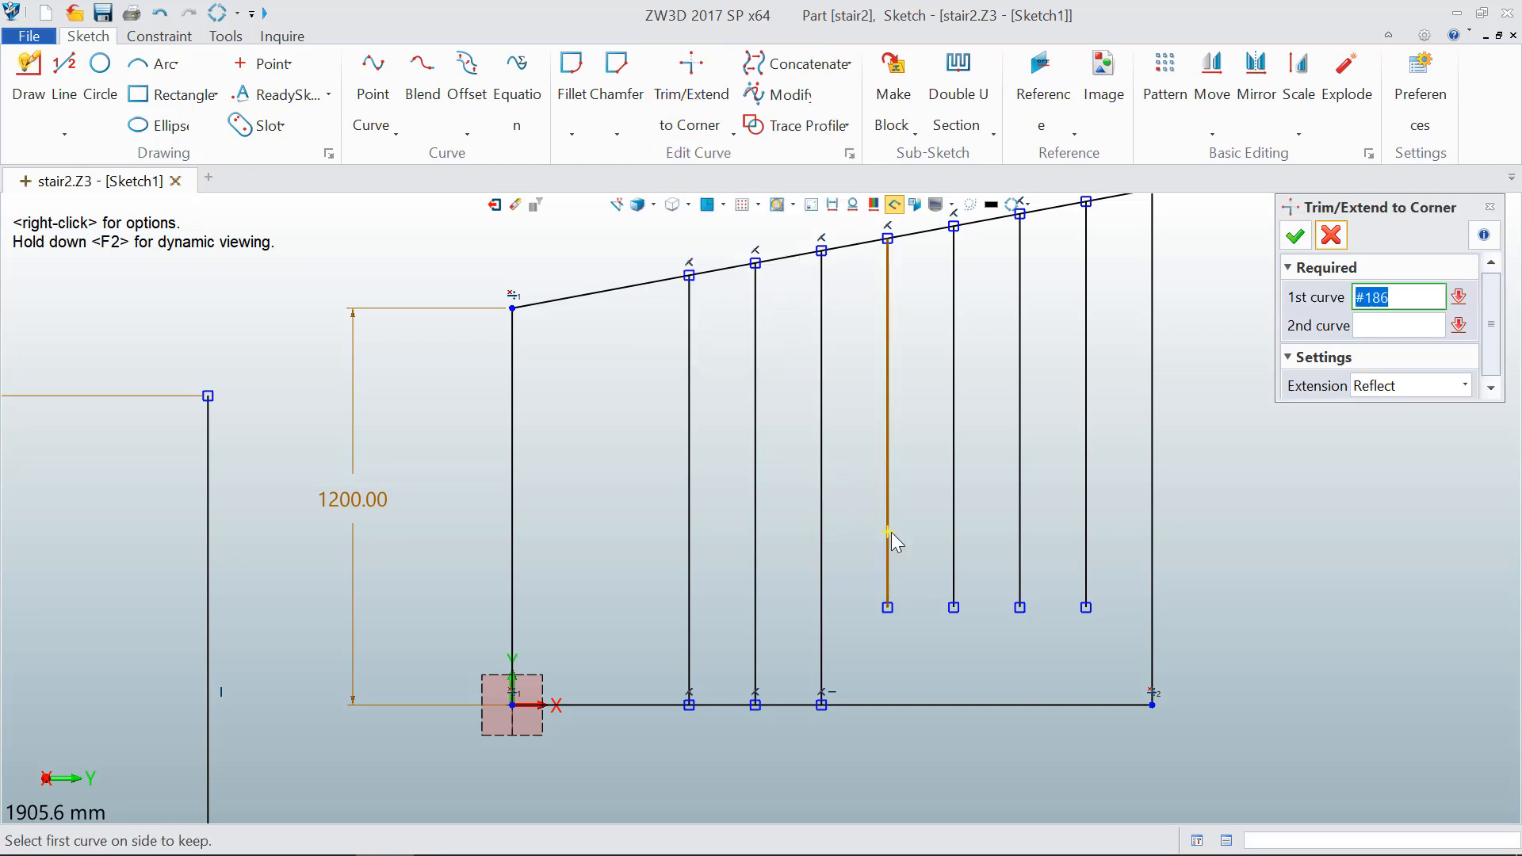
left_click(907, 705)
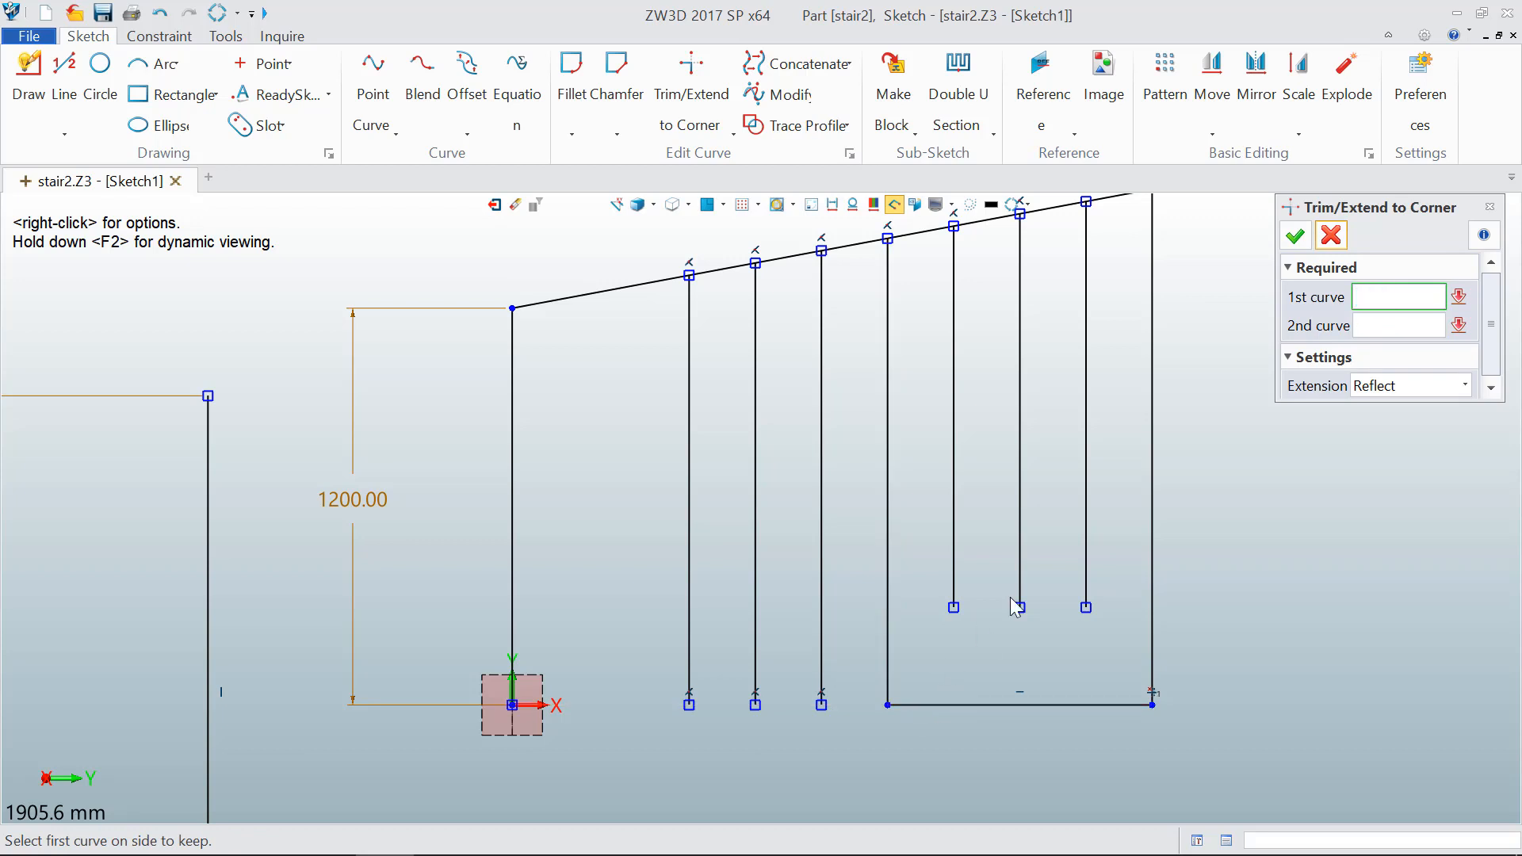
left_click(1331, 234)
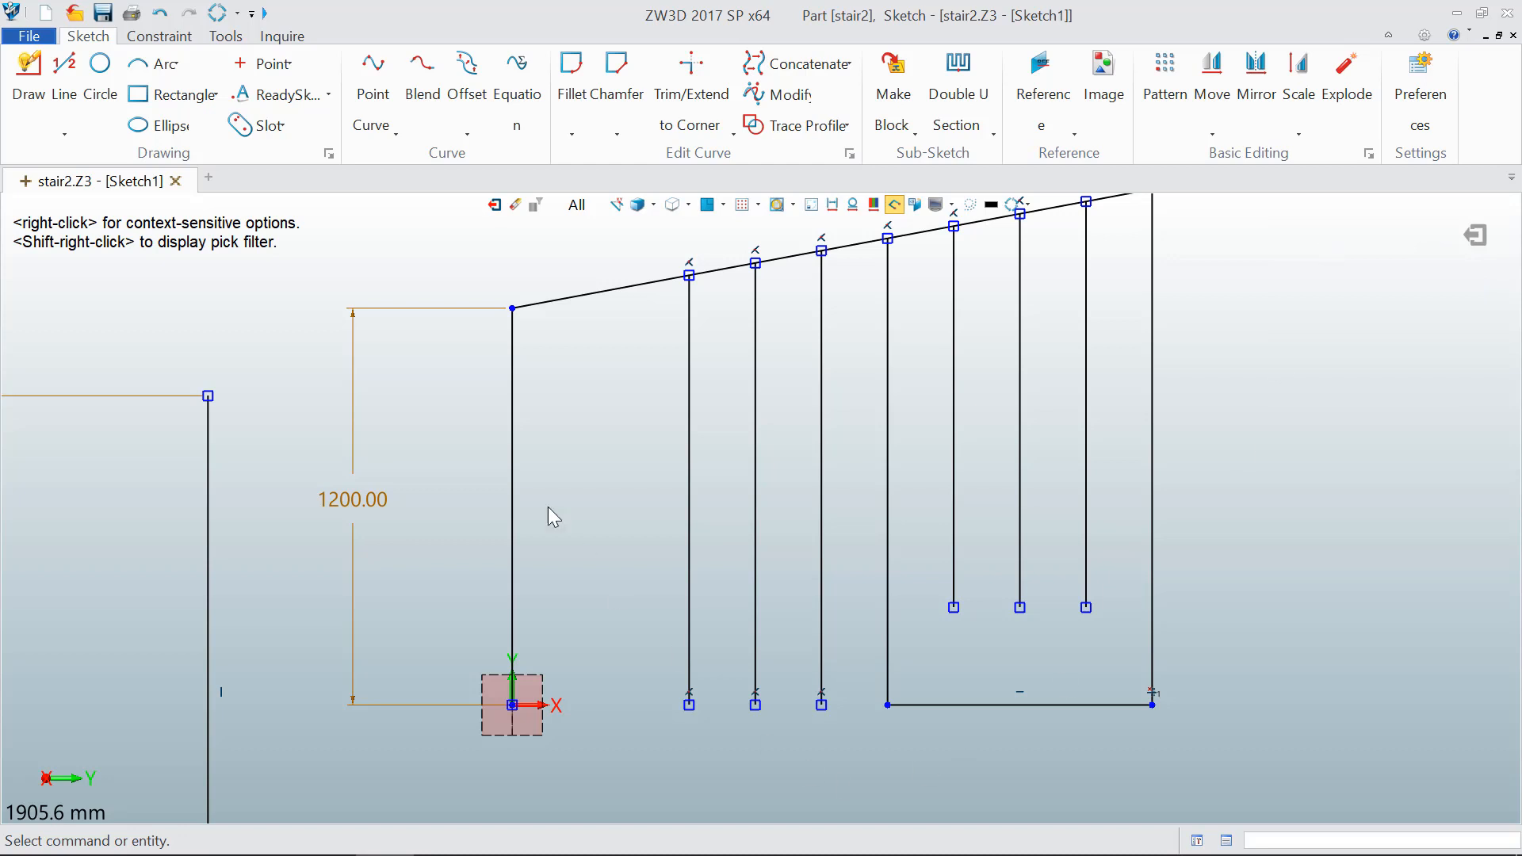
left_click(160, 14)
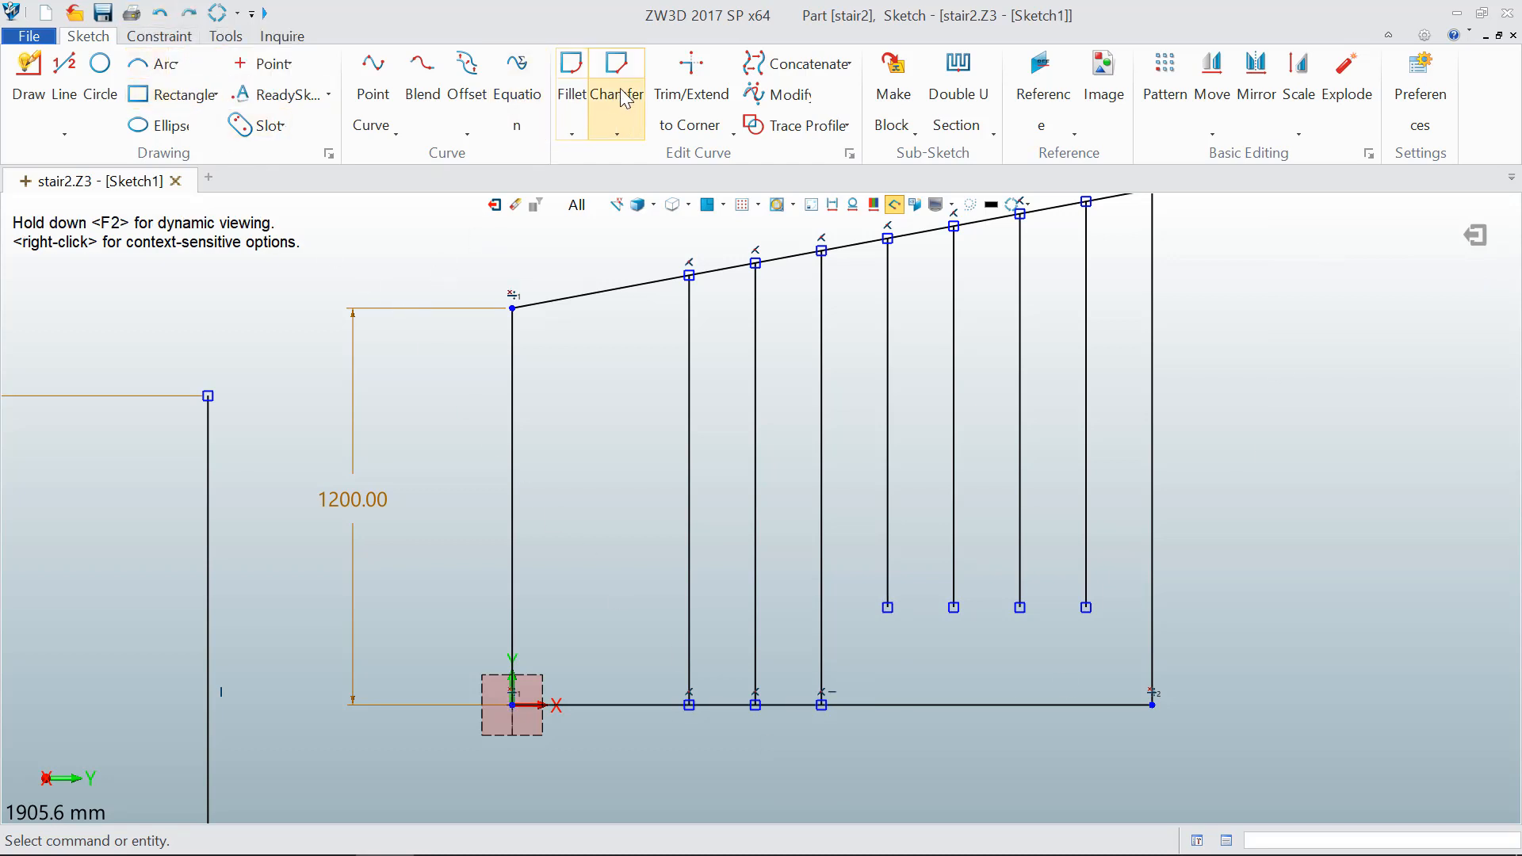
left_click(687, 92)
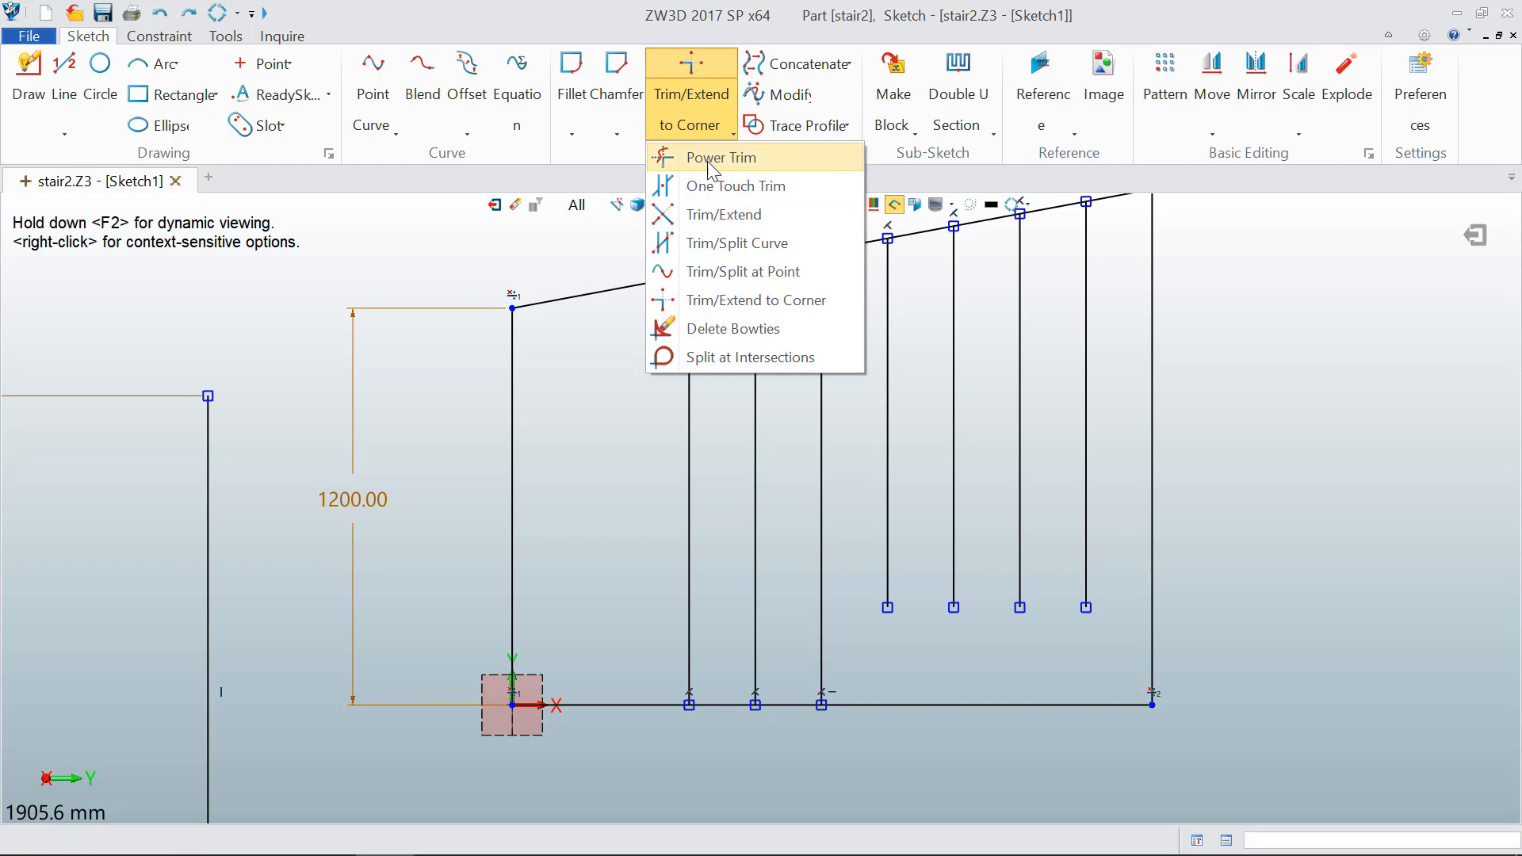
left_click(159, 36)
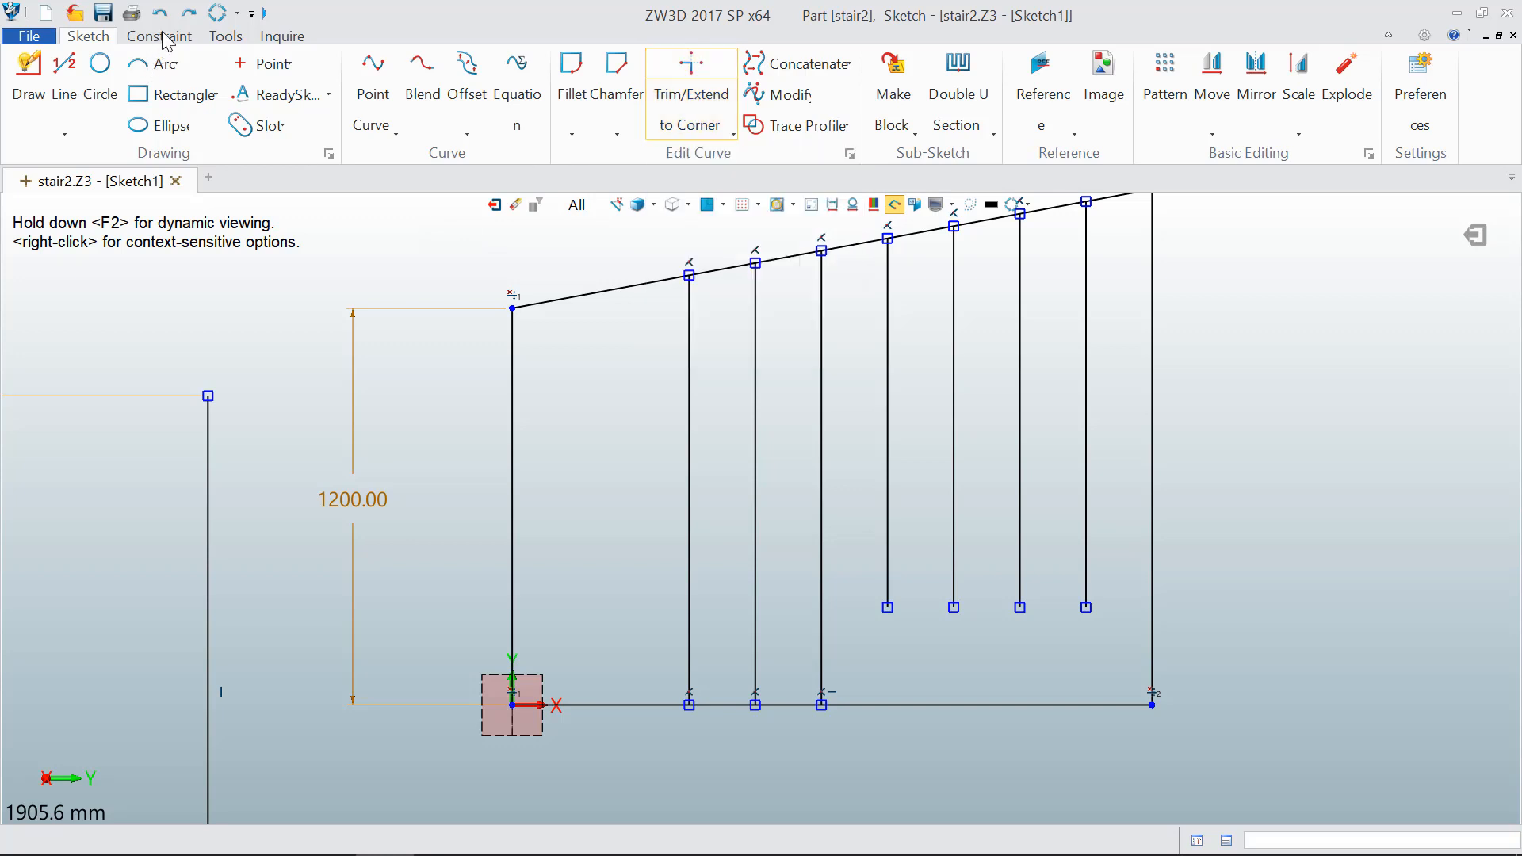
Step: Constrain the lower endpoints of the four remaining short offset lines onto the base line with Point to Line/Curve
left_click(159, 36)
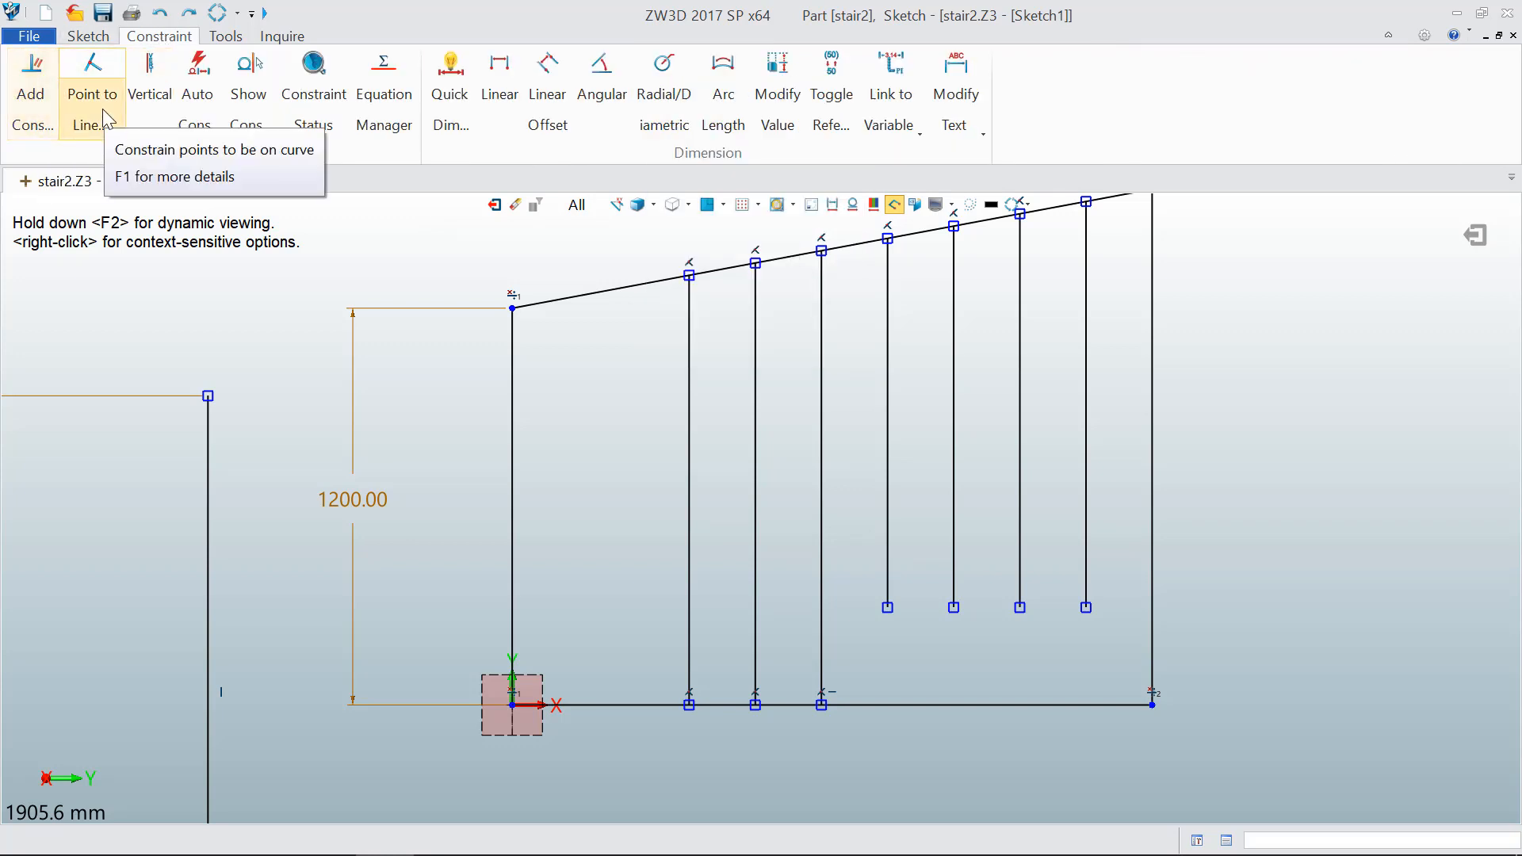
left_click(94, 82)
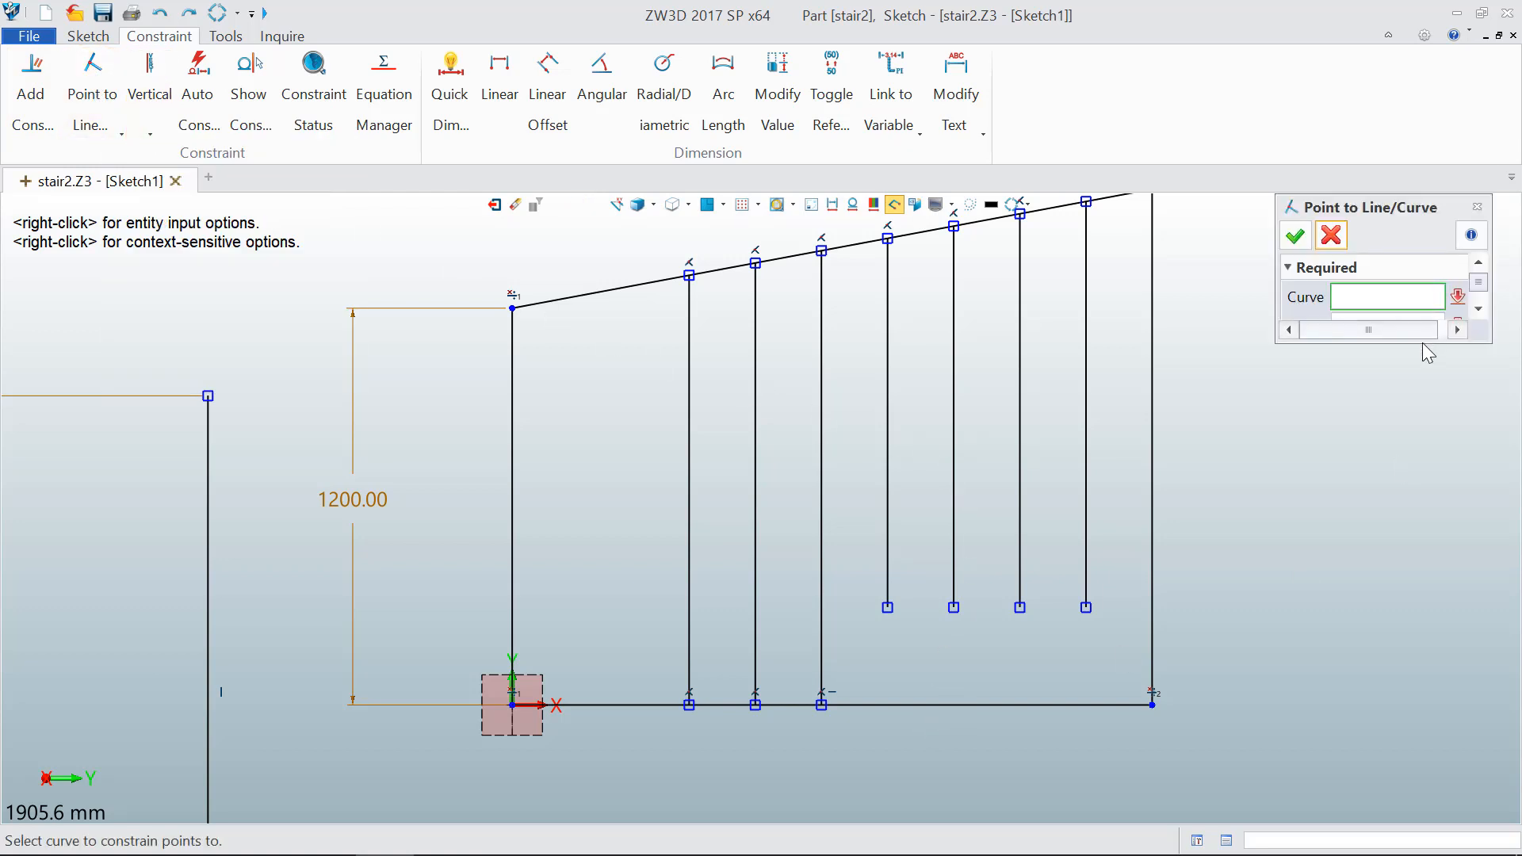
left_click_drag(1410, 342, 1410, 465)
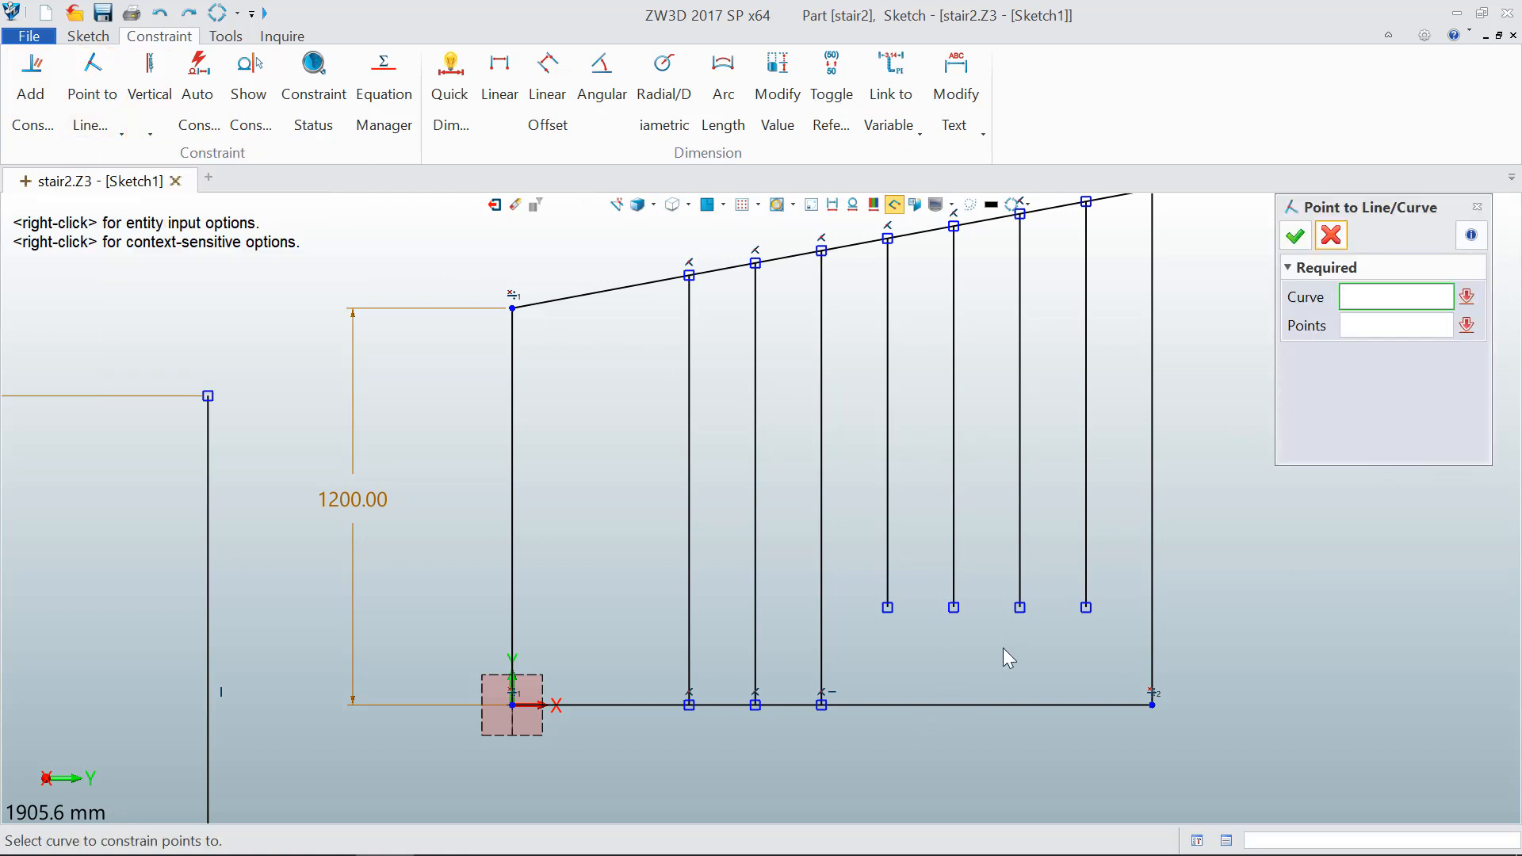
left_click(995, 707)
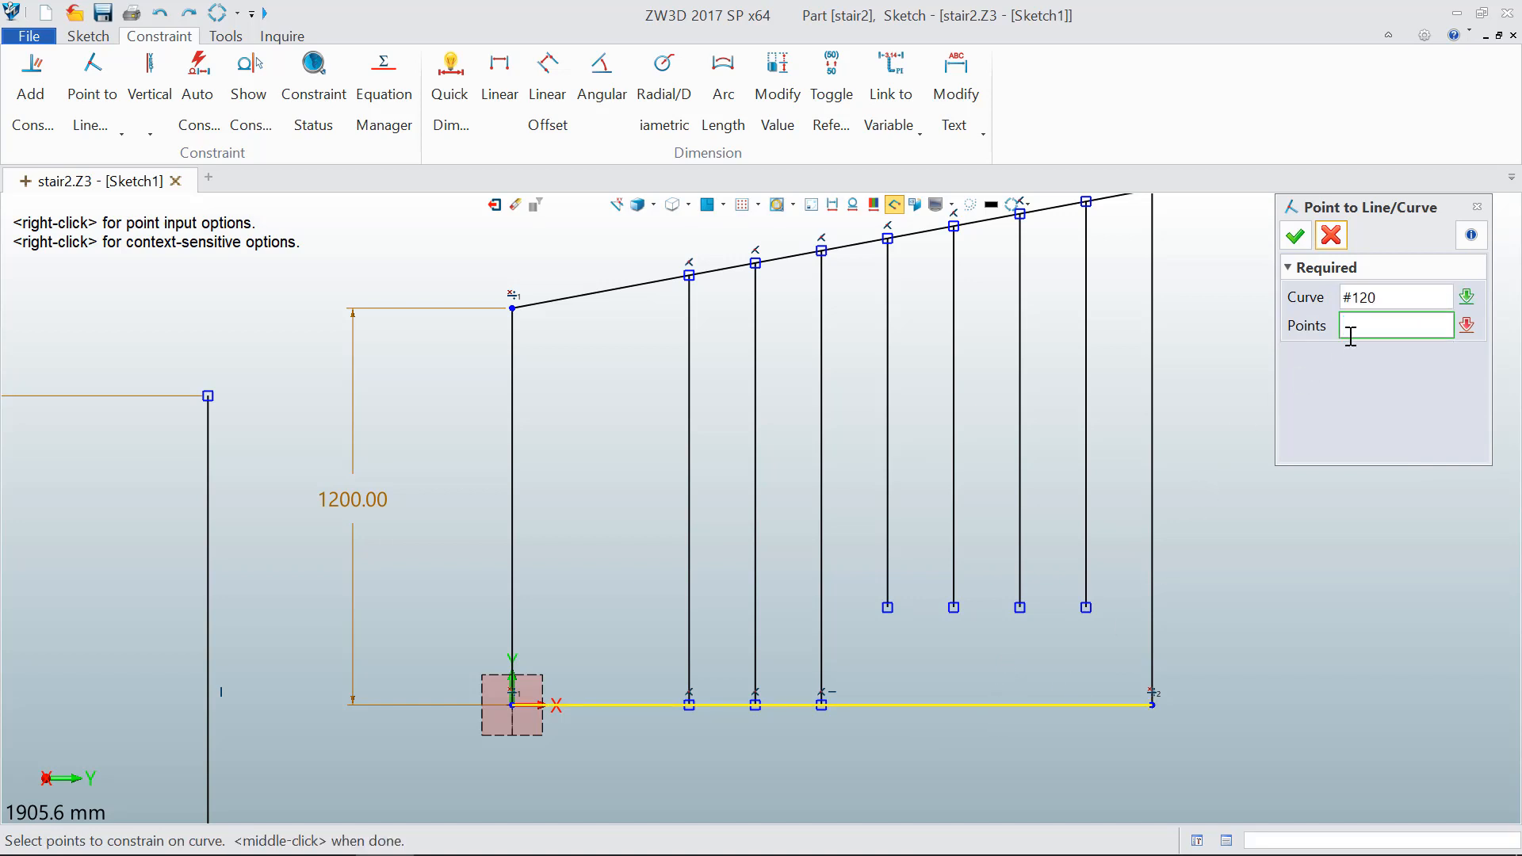
left_click(1086, 607)
left_click(1019, 607)
left_click(954, 607)
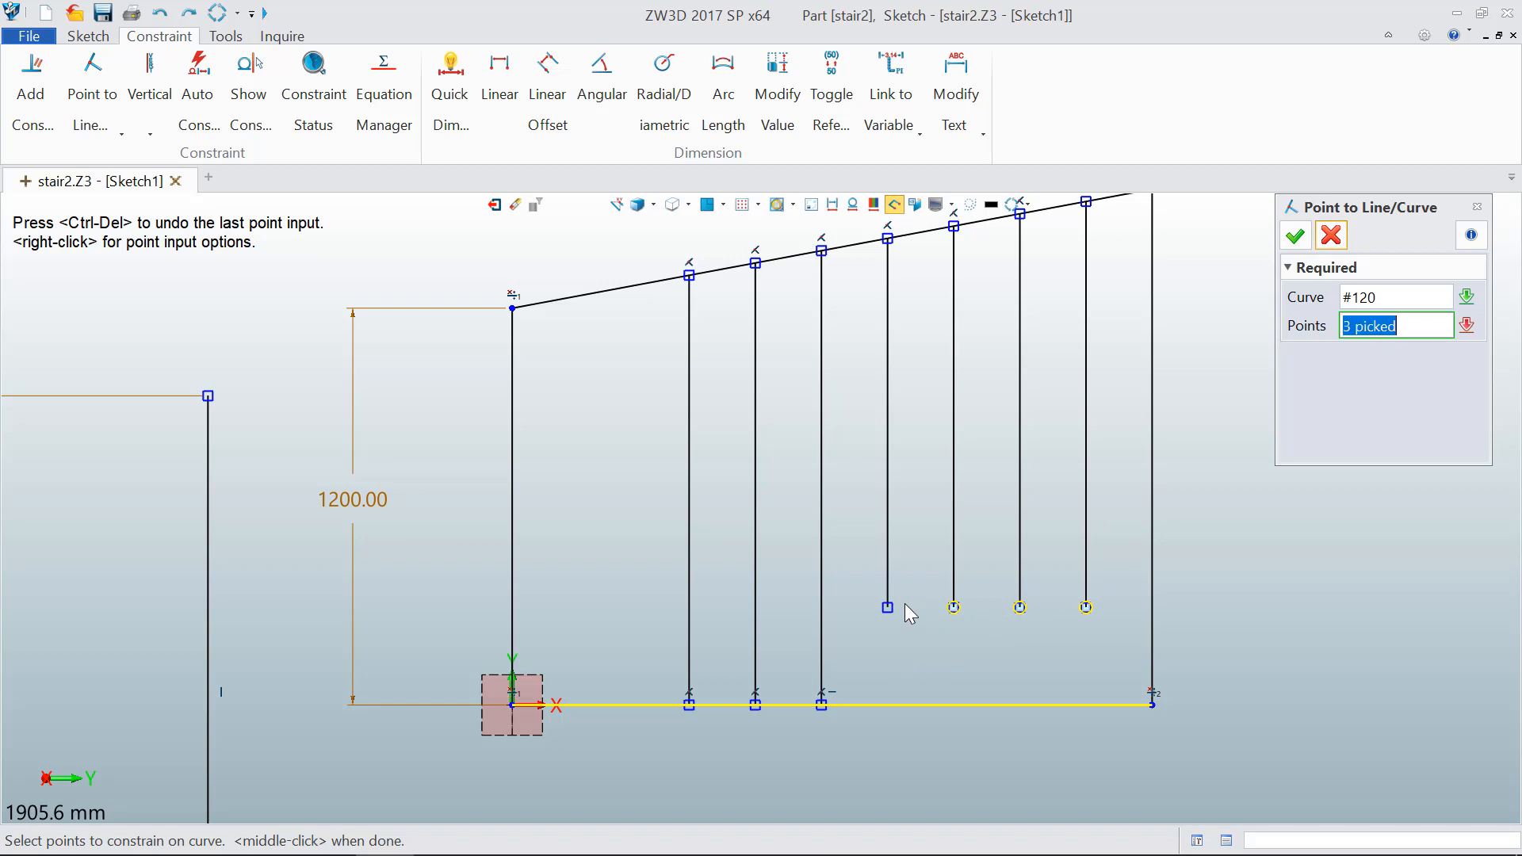
left_click(891, 608)
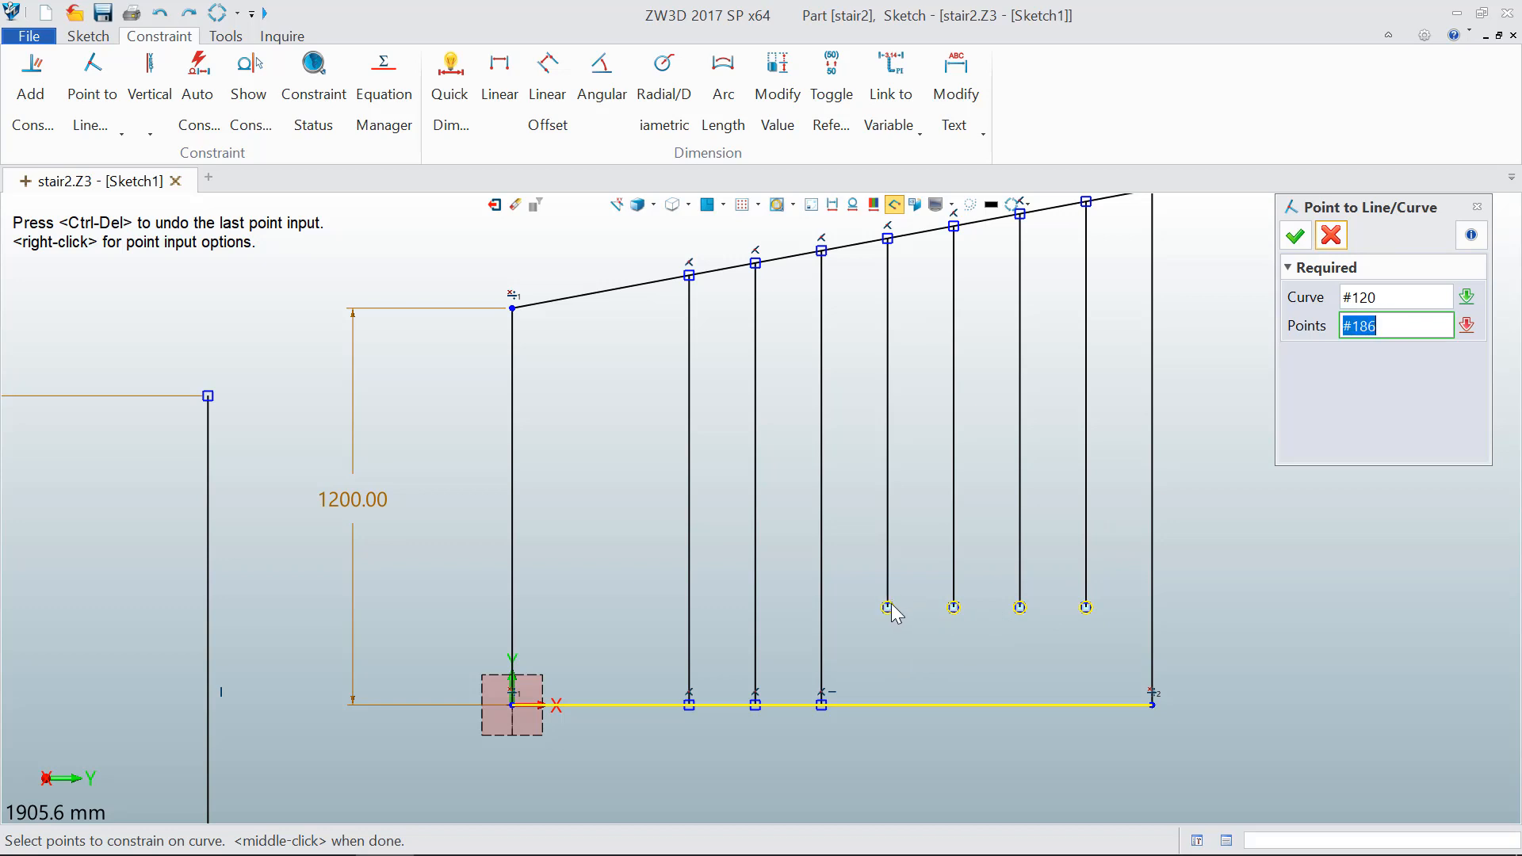
left_click(1294, 237)
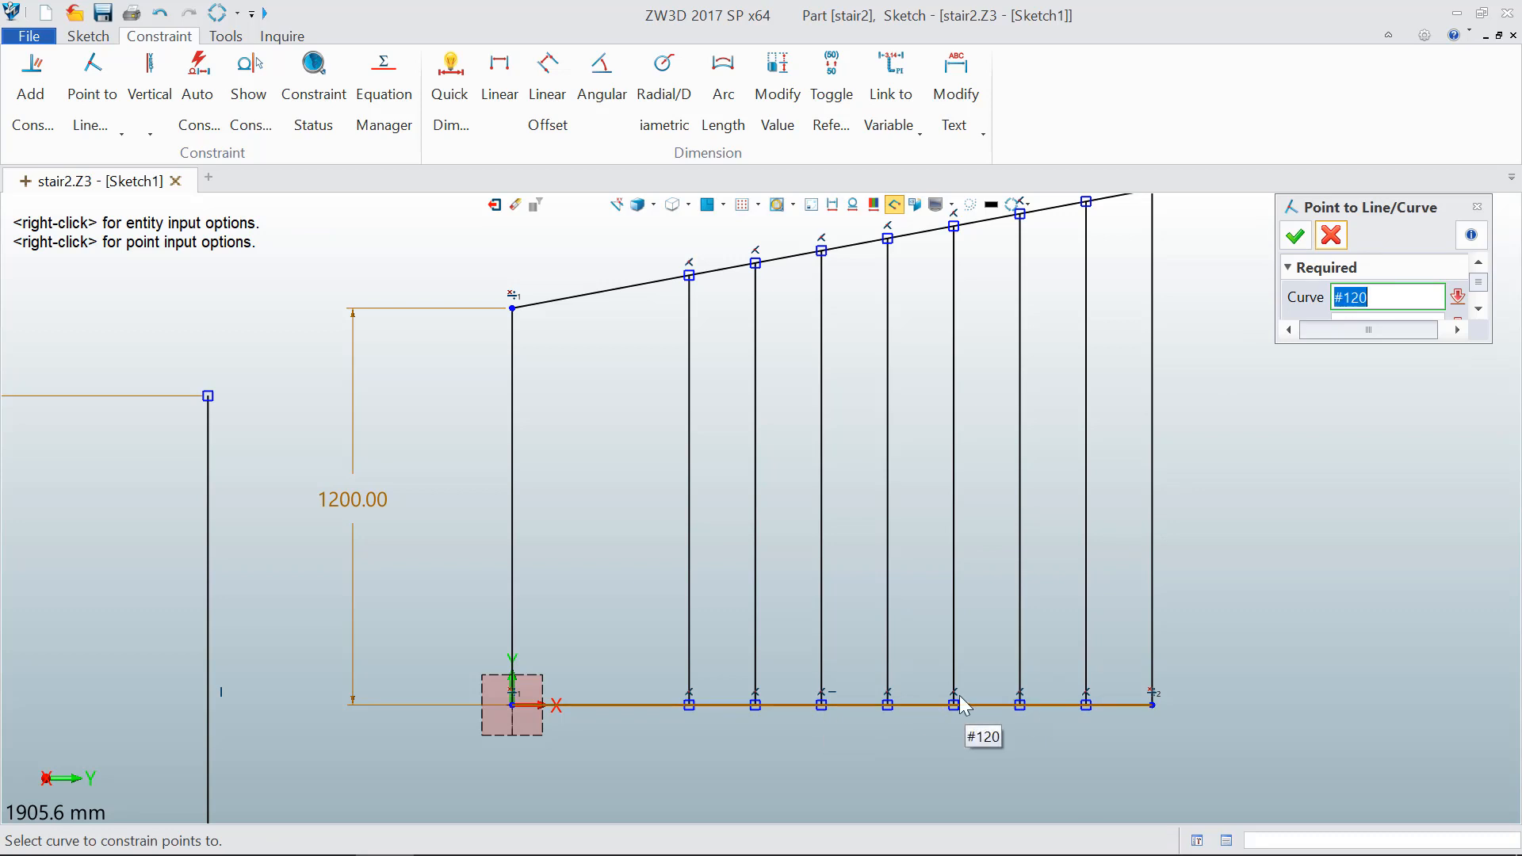
left_click(1299, 236)
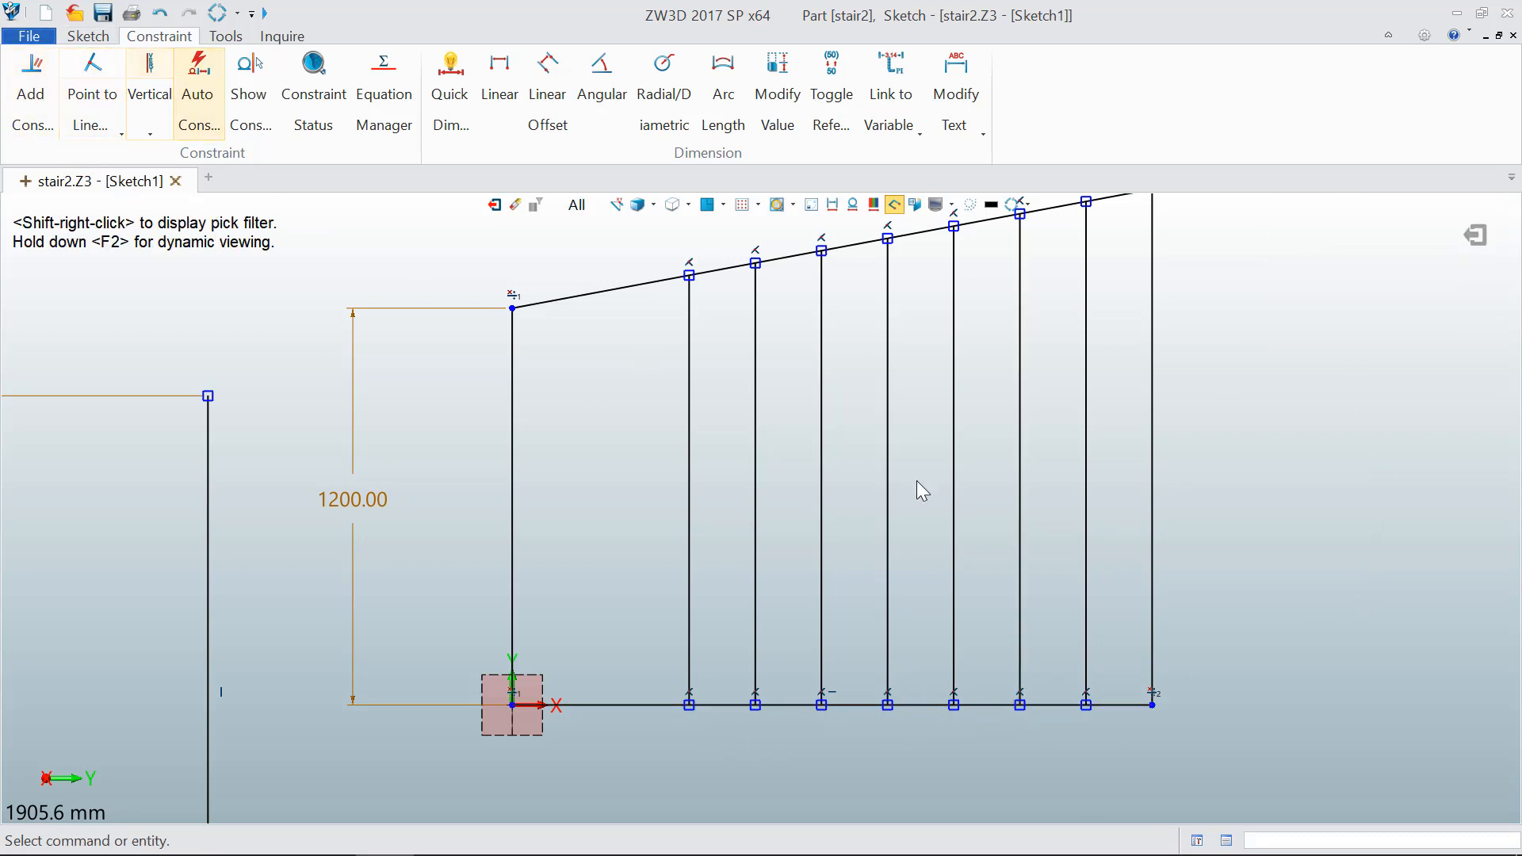
Step: Move the three offset lines nearest the origin toward it, spacing them roughly evenly along the base line
scroll(782, 612, "down", 3)
scroll(795, 527, "up", 2)
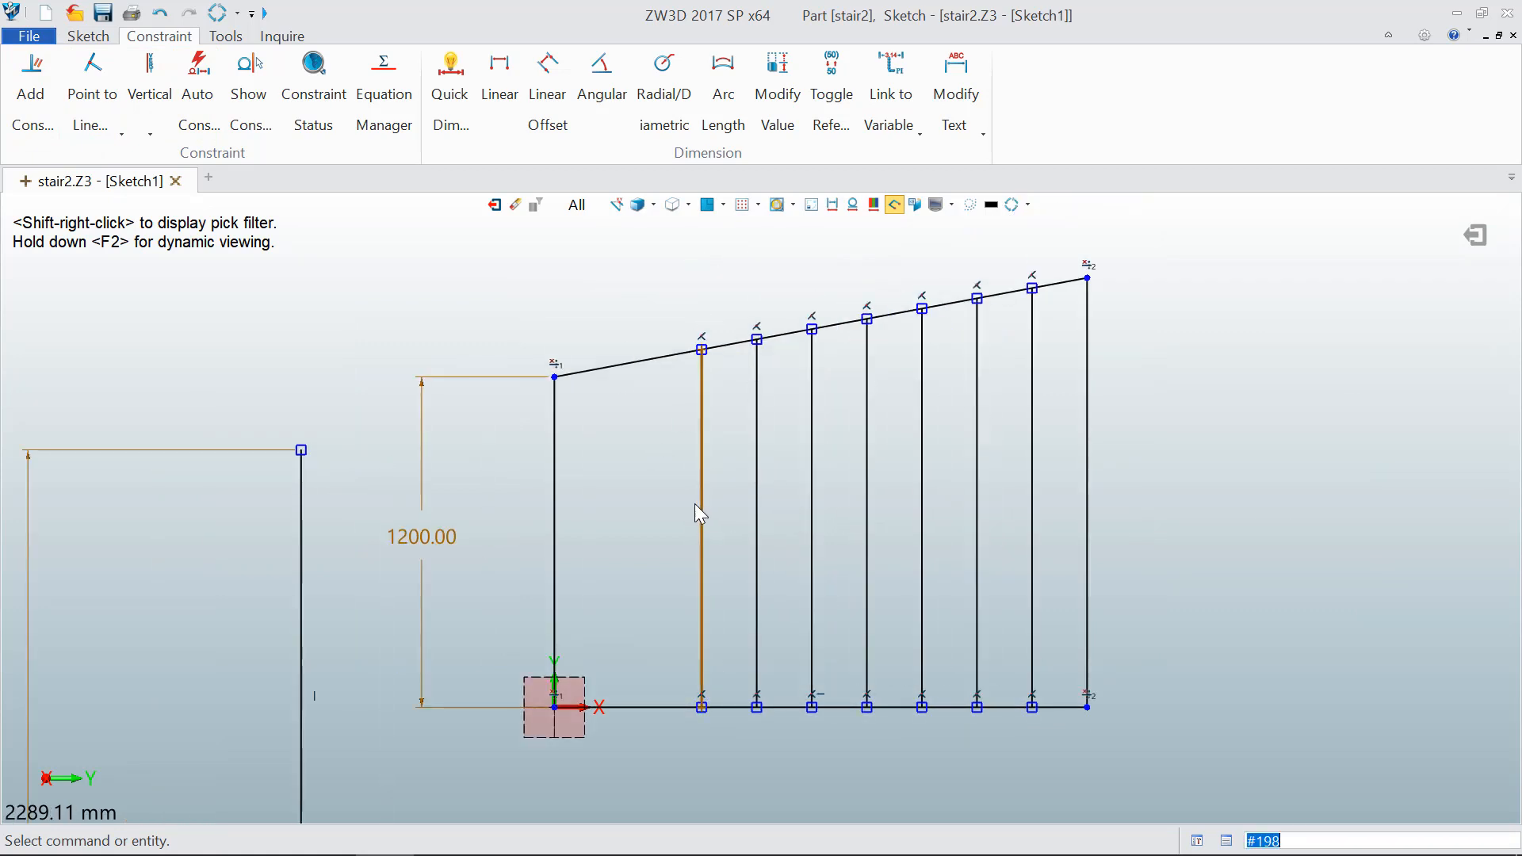
left_click_drag(696, 504, 632, 516)
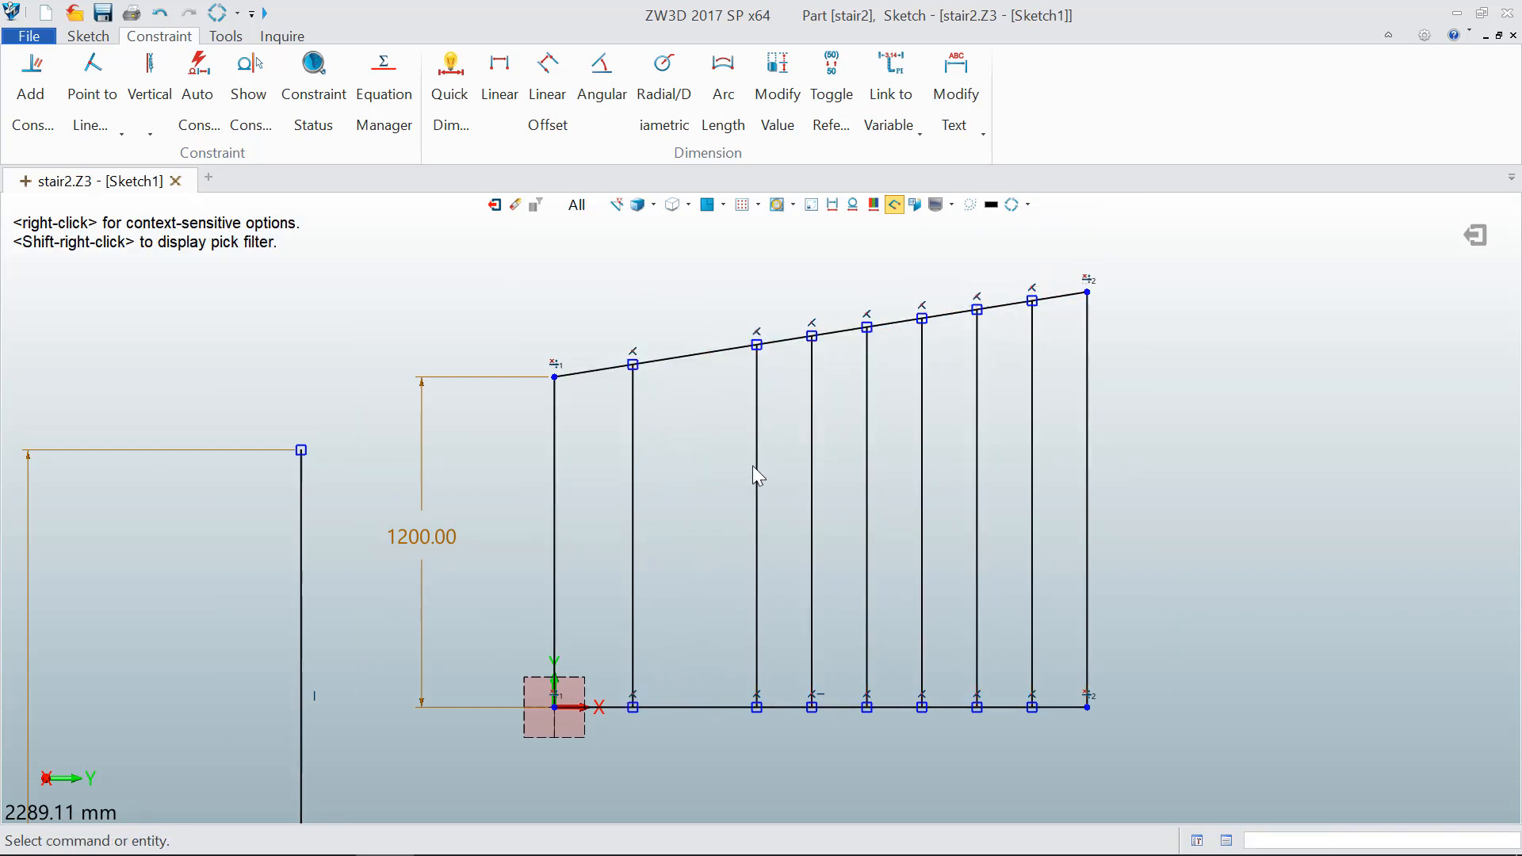
left_click_drag(756, 467, 712, 464)
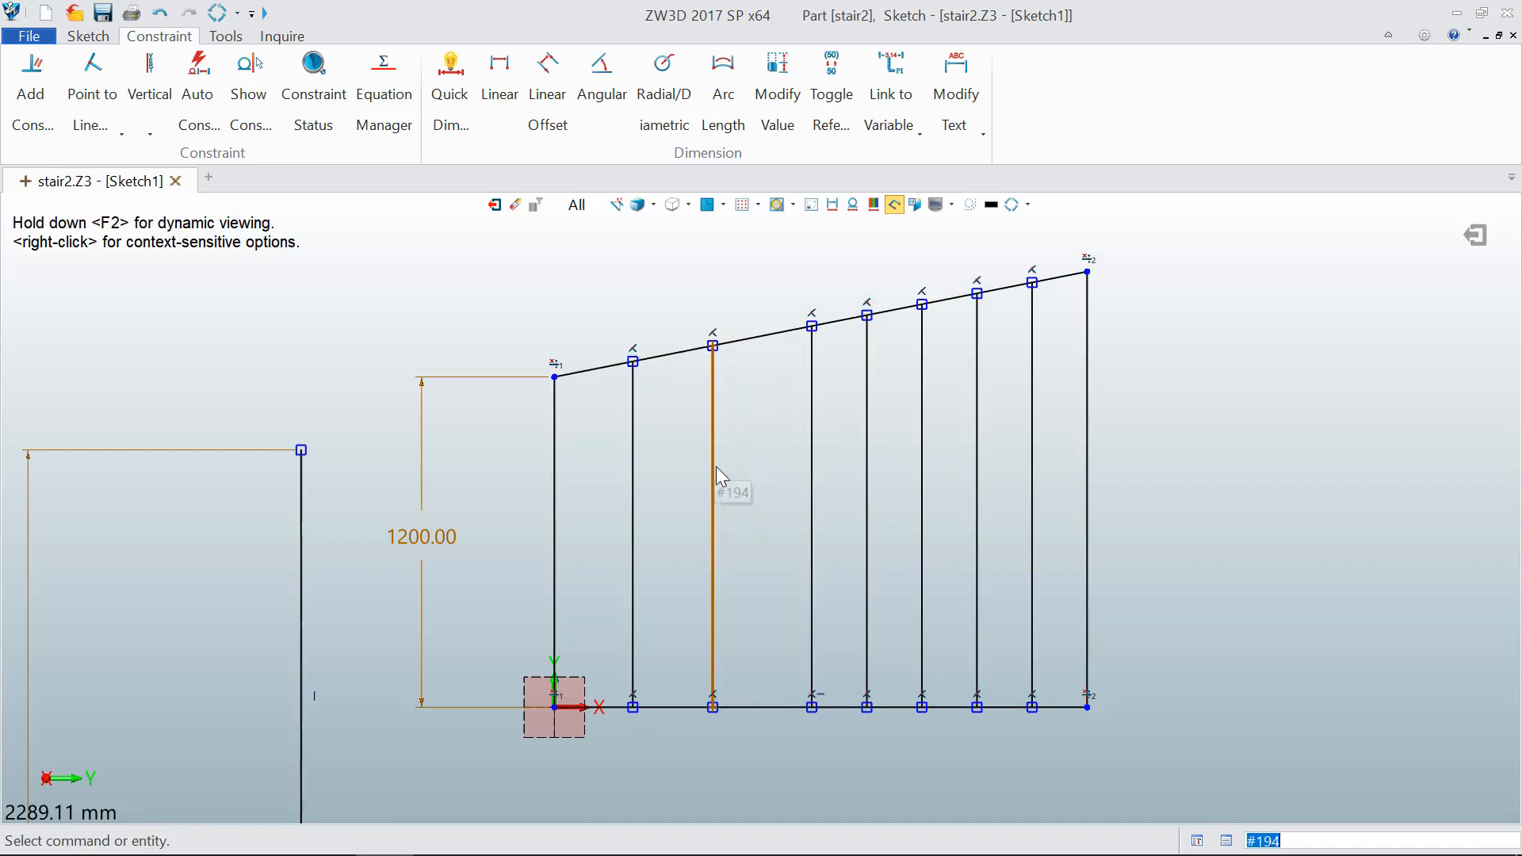
left_click_drag(813, 433, 784, 438)
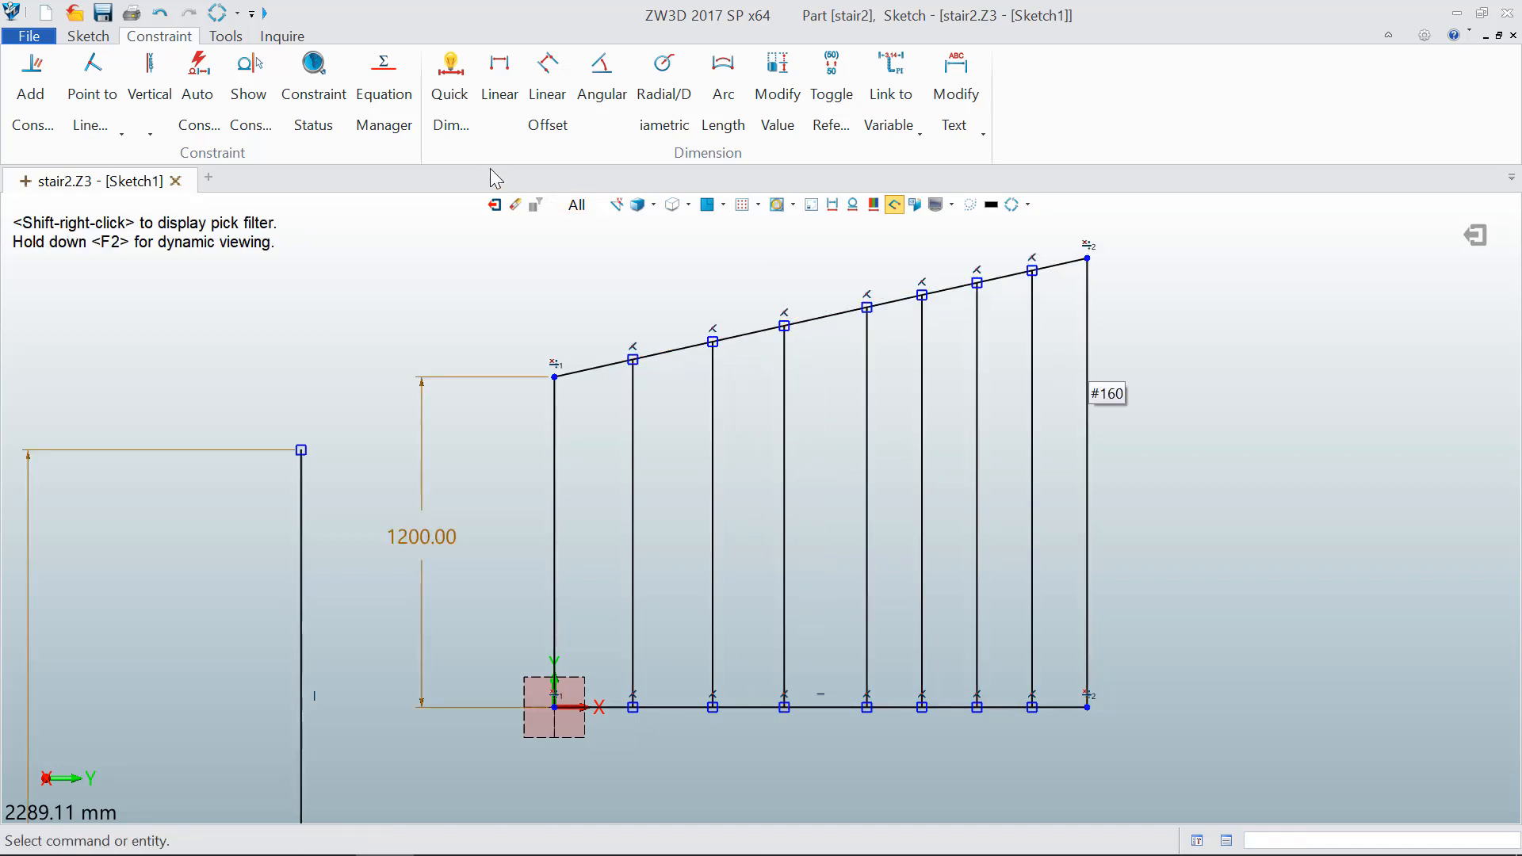
Step: Dimension the height of the end post farthest from the origin with Quick Dimension and set it to 1800 mm
left_click(450, 75)
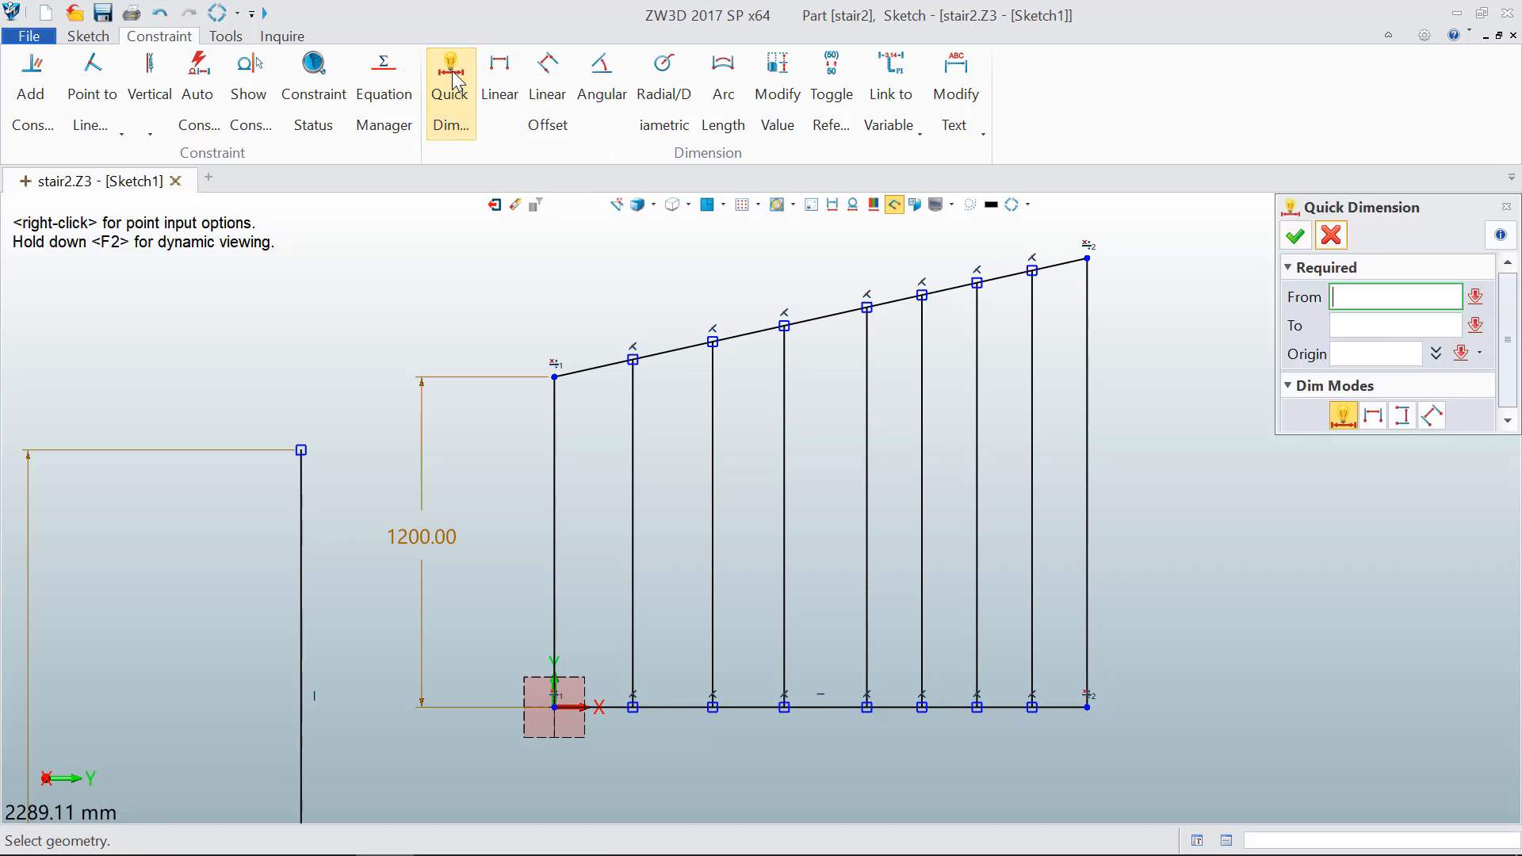
left_click(1091, 388)
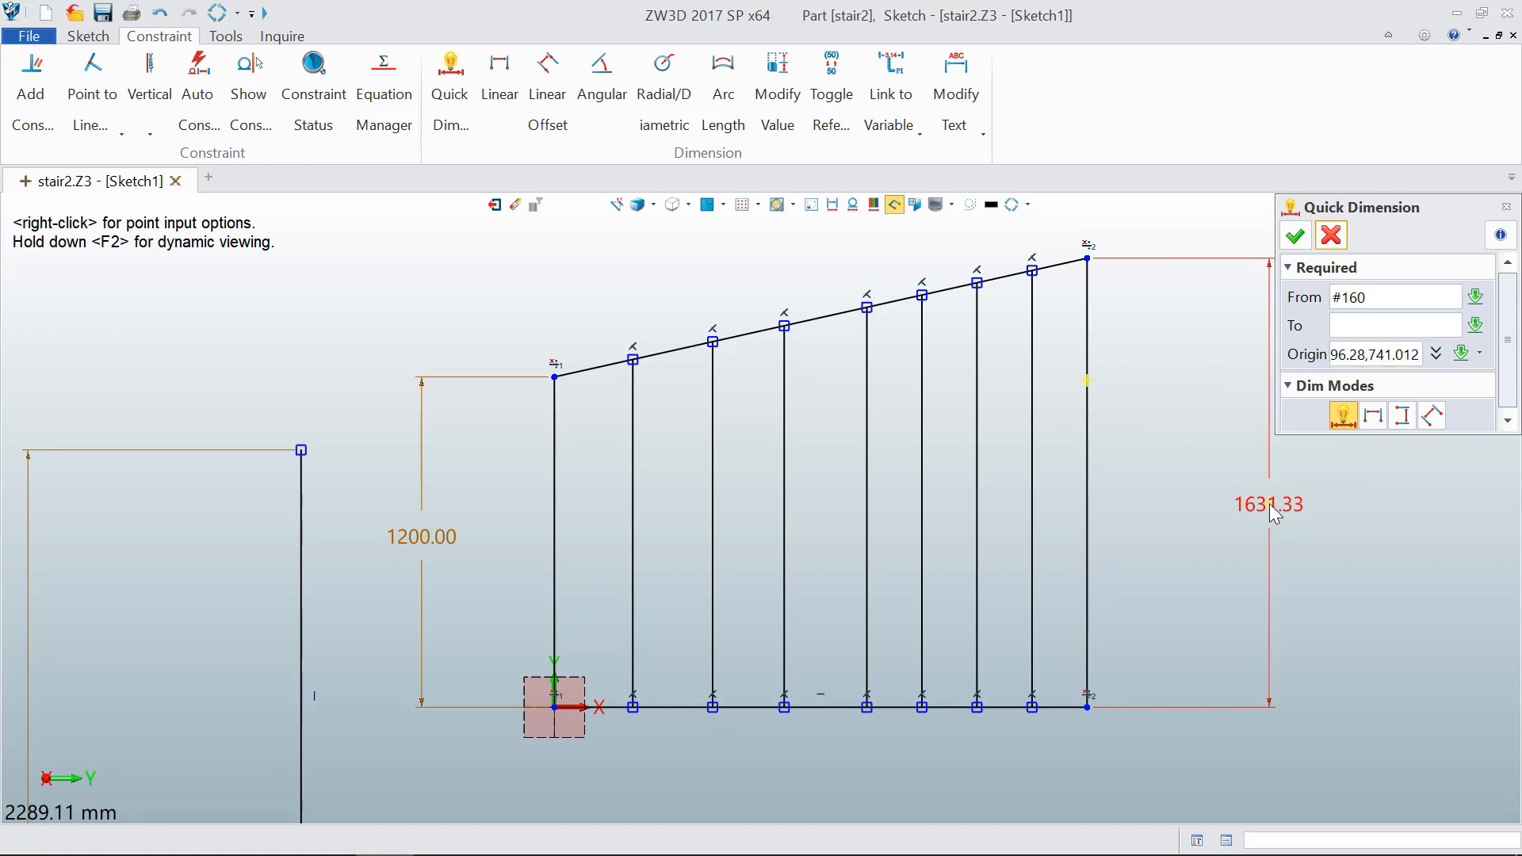
left_click(1268, 502)
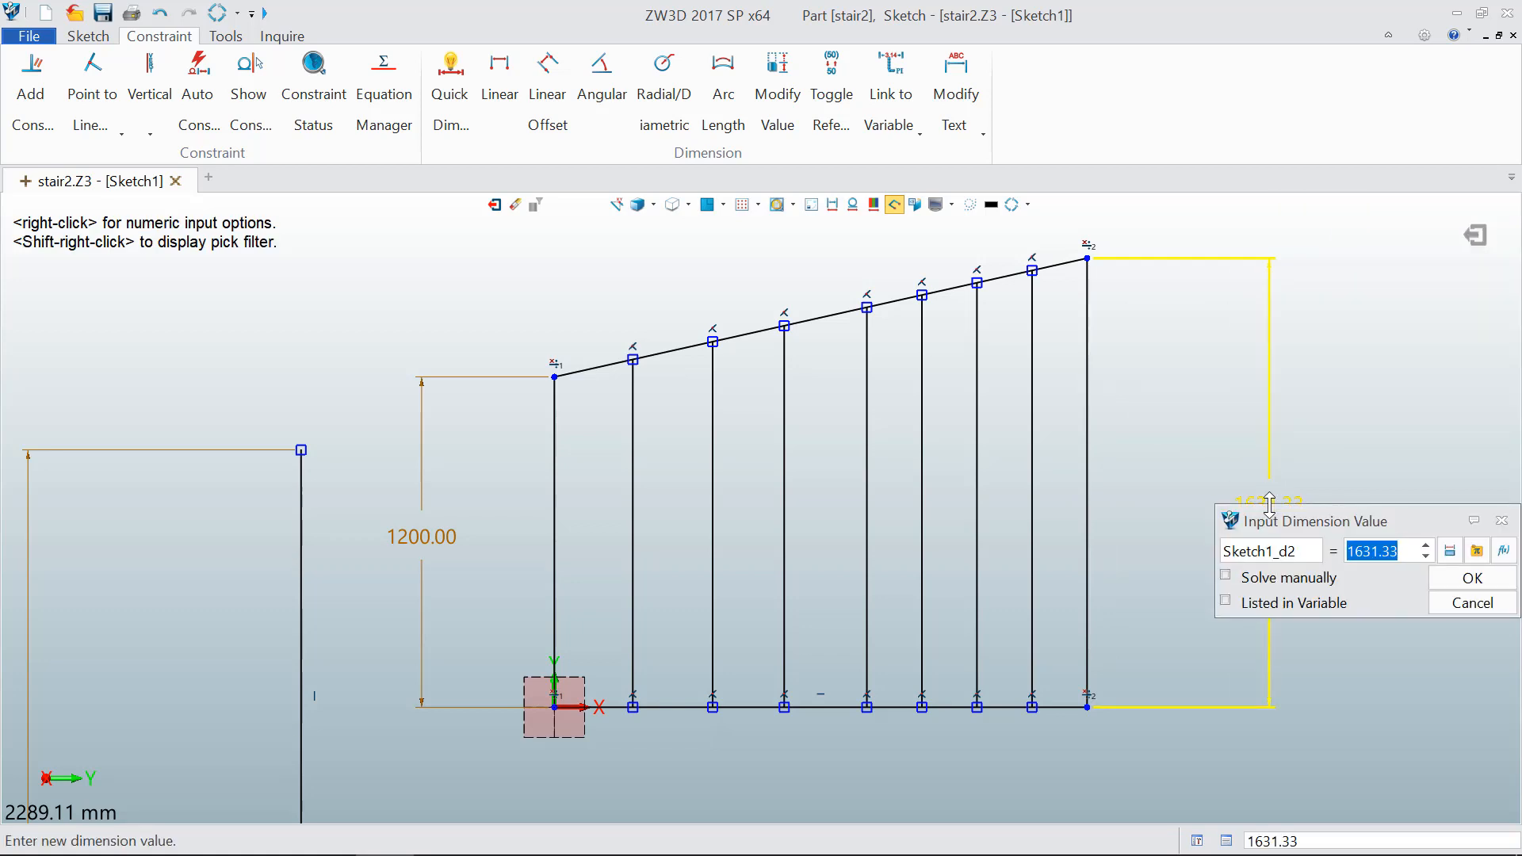
type("1800")
key("Return")
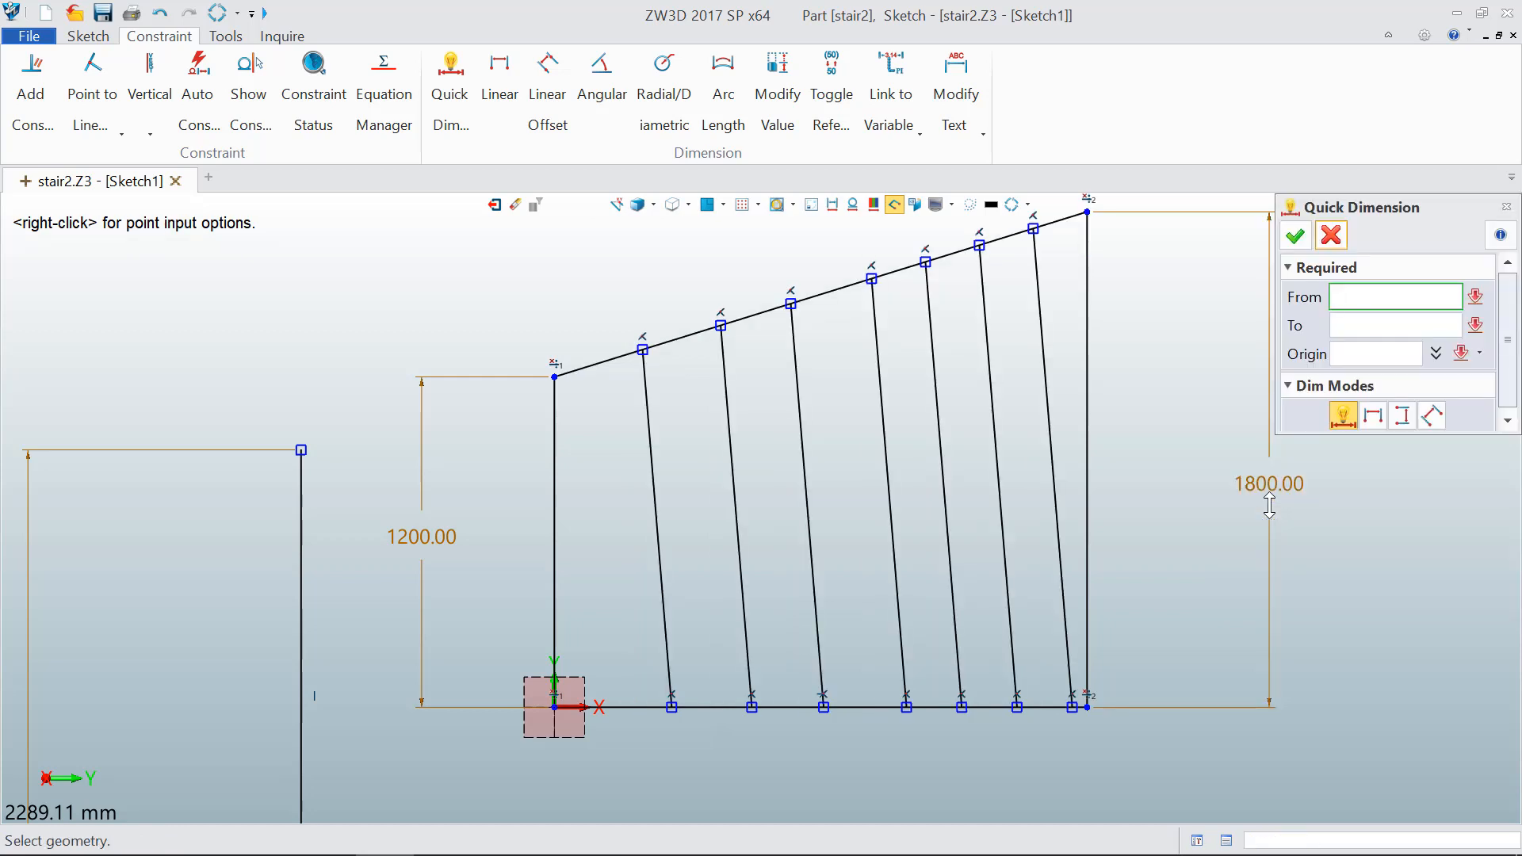
left_click(1293, 234)
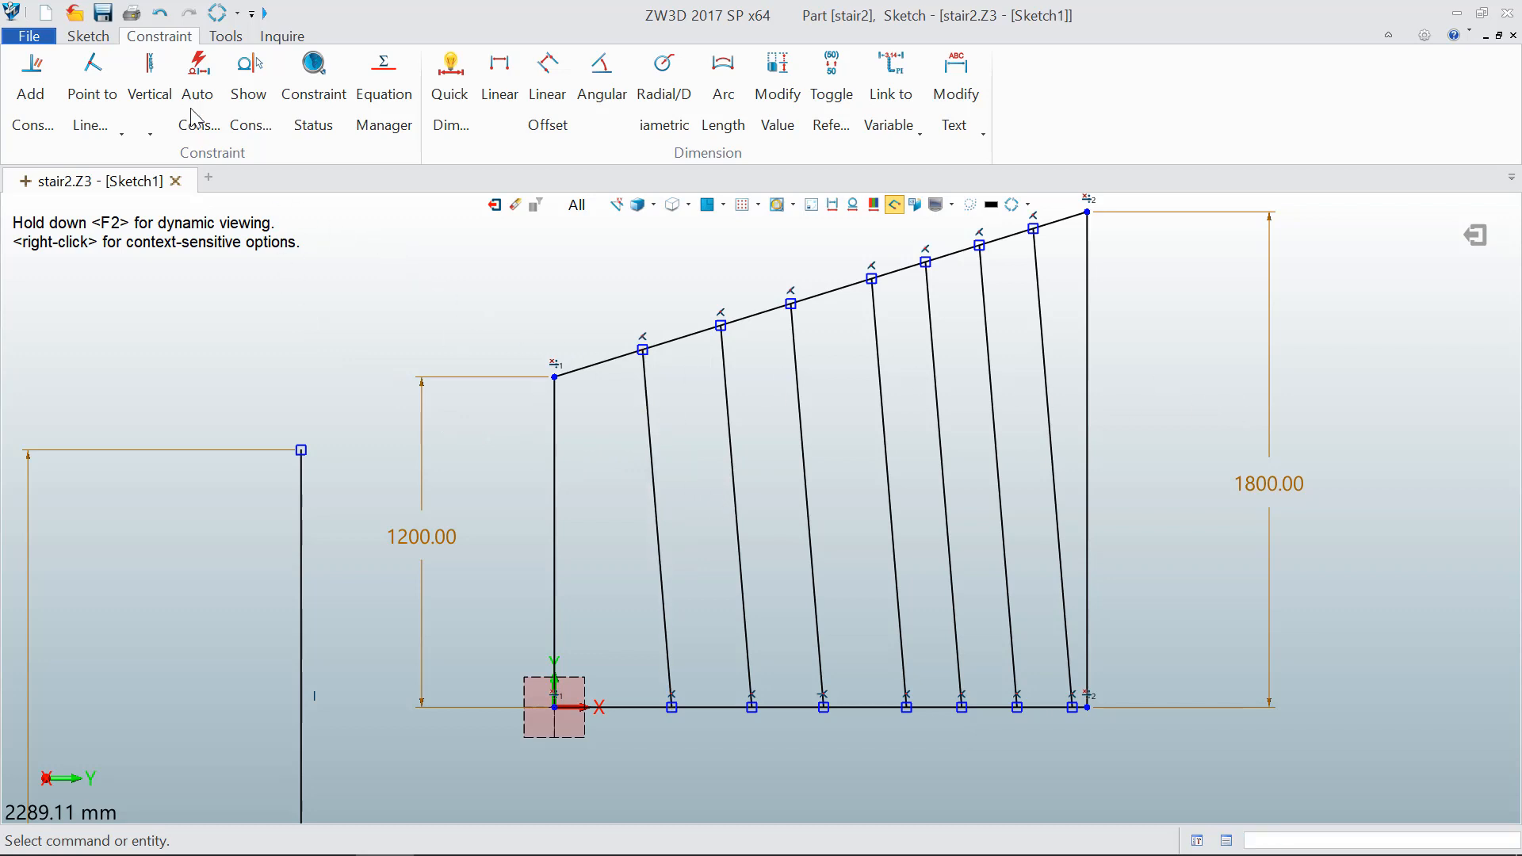
Step: Apply a Vertical constraint to all seven slanted inner post lines between the two end posts
left_click(156, 76)
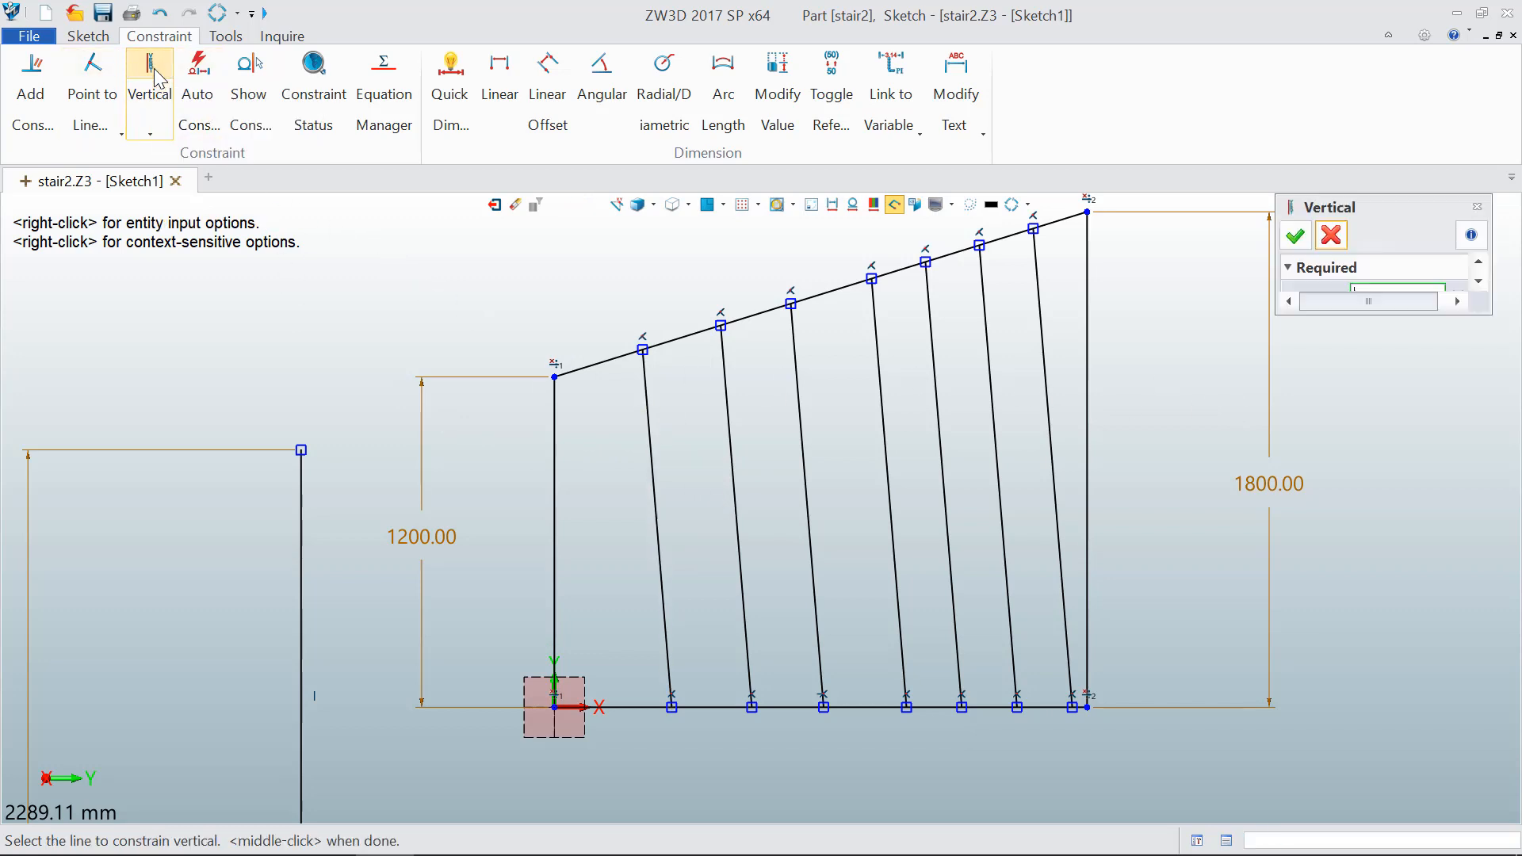
left_click_drag(618, 425, 1060, 487)
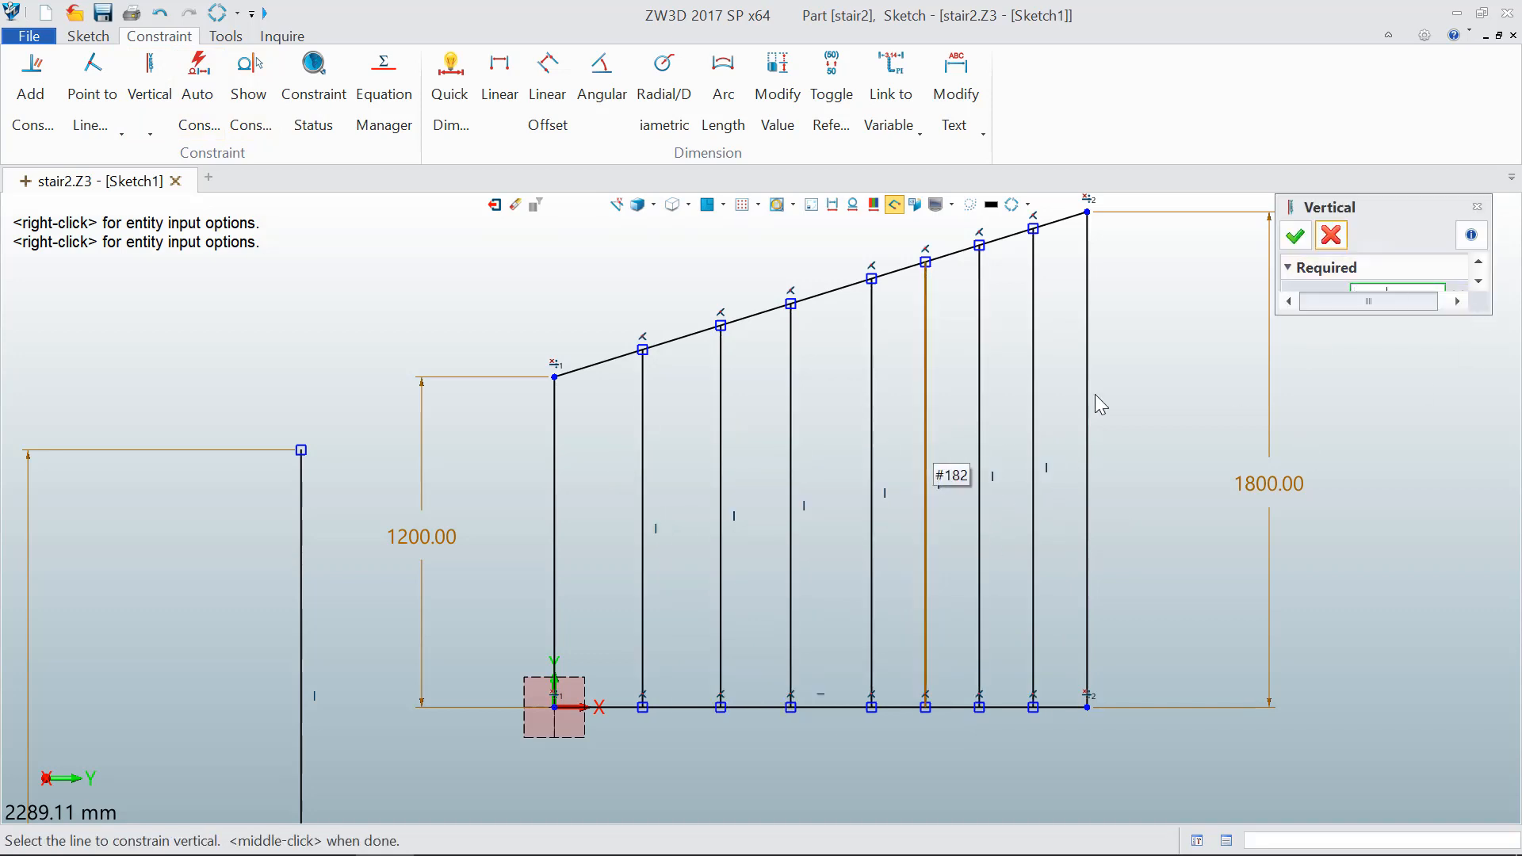
left_click(1296, 235)
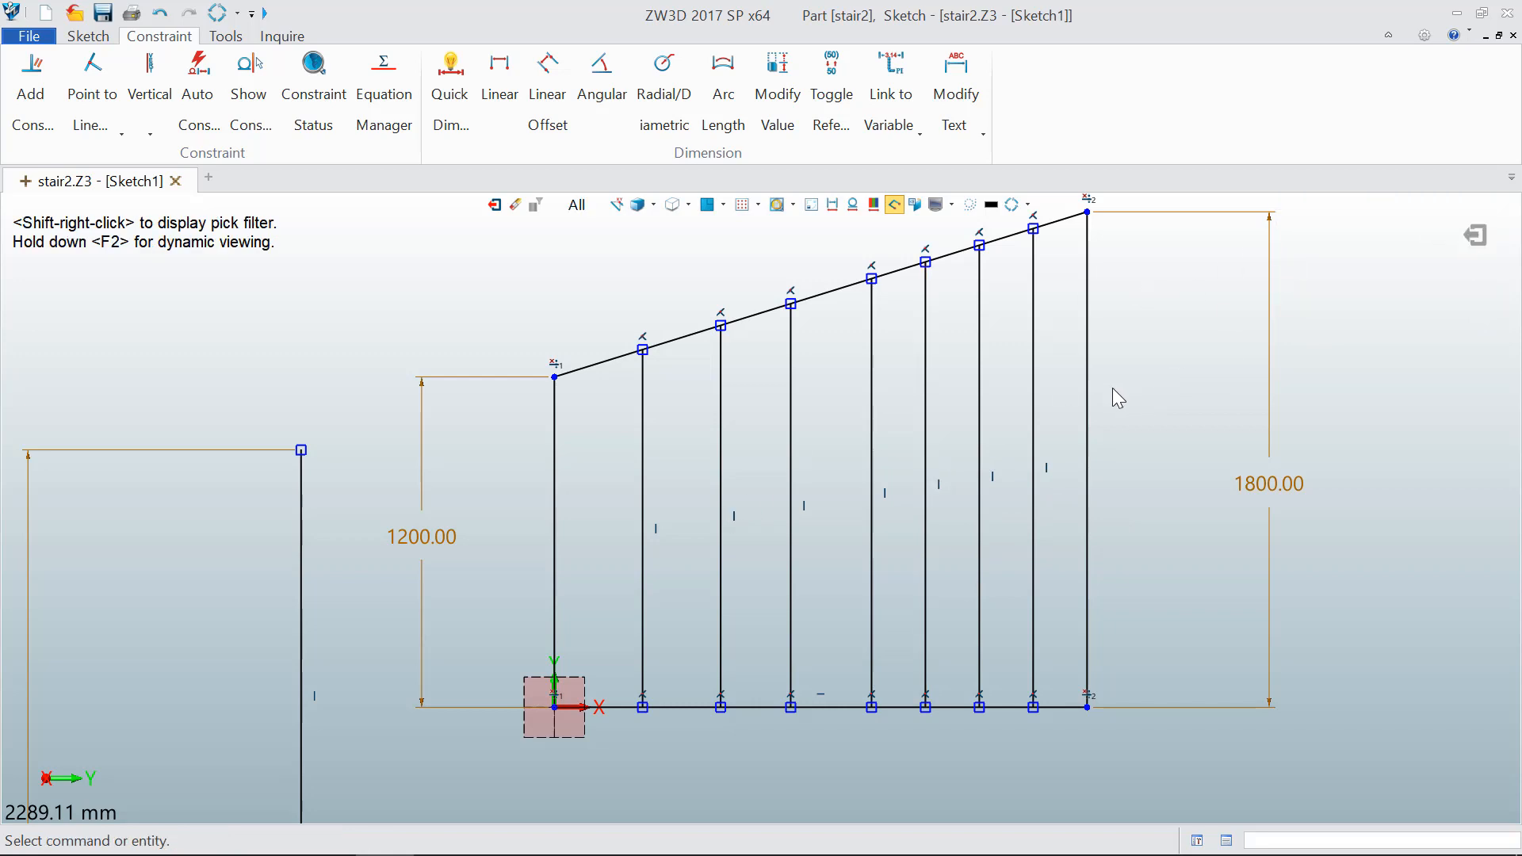
Step: Move the far end post outward to lengthen the base line, and shift the four inner posts nearest to it
left_click_drag(1087, 391, 1264, 398)
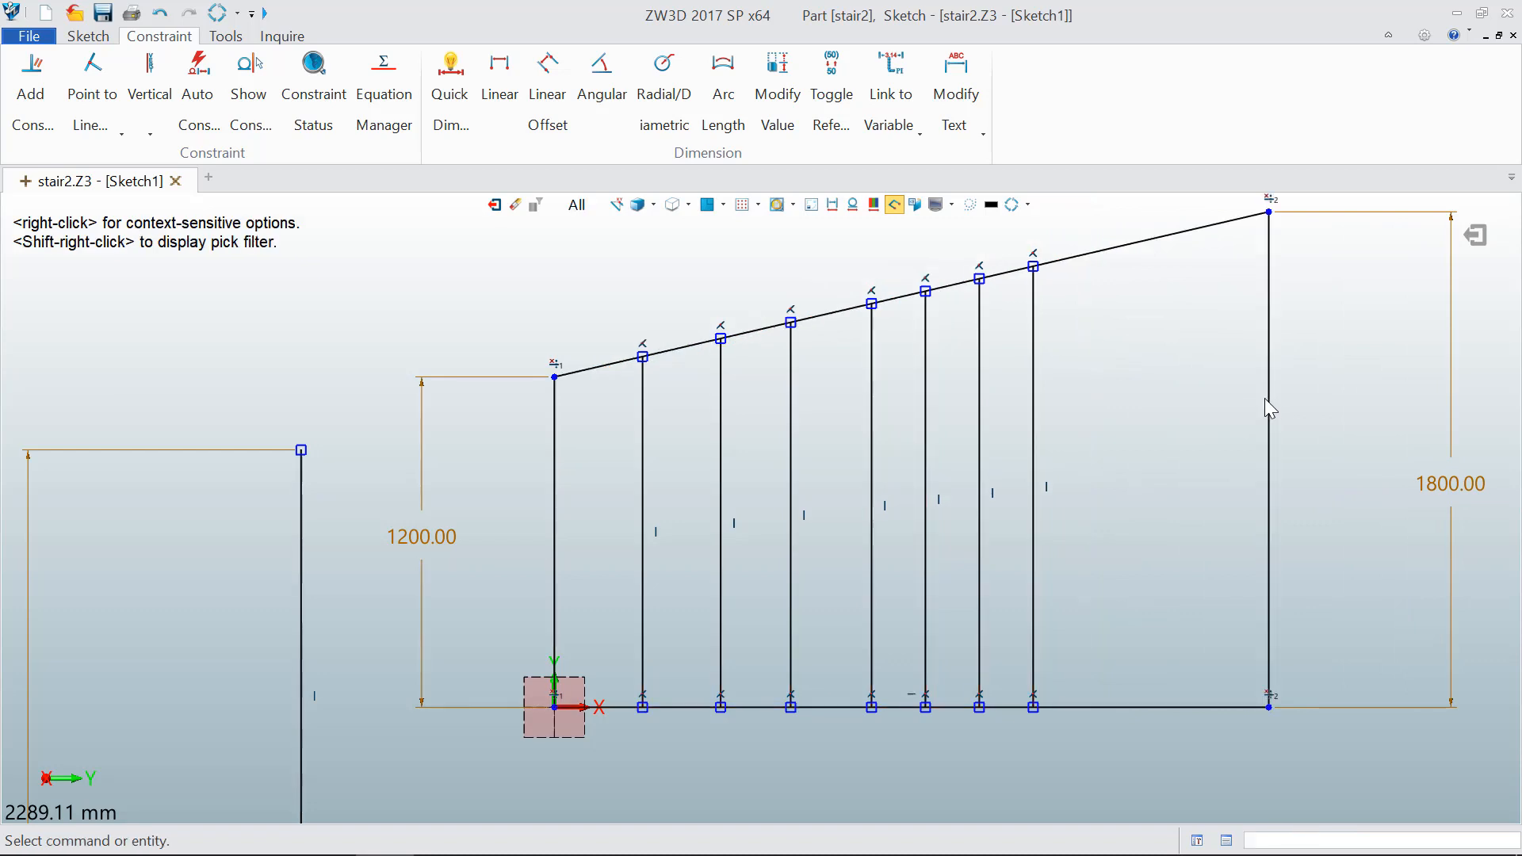
left_click_drag(1030, 394, 1107, 394)
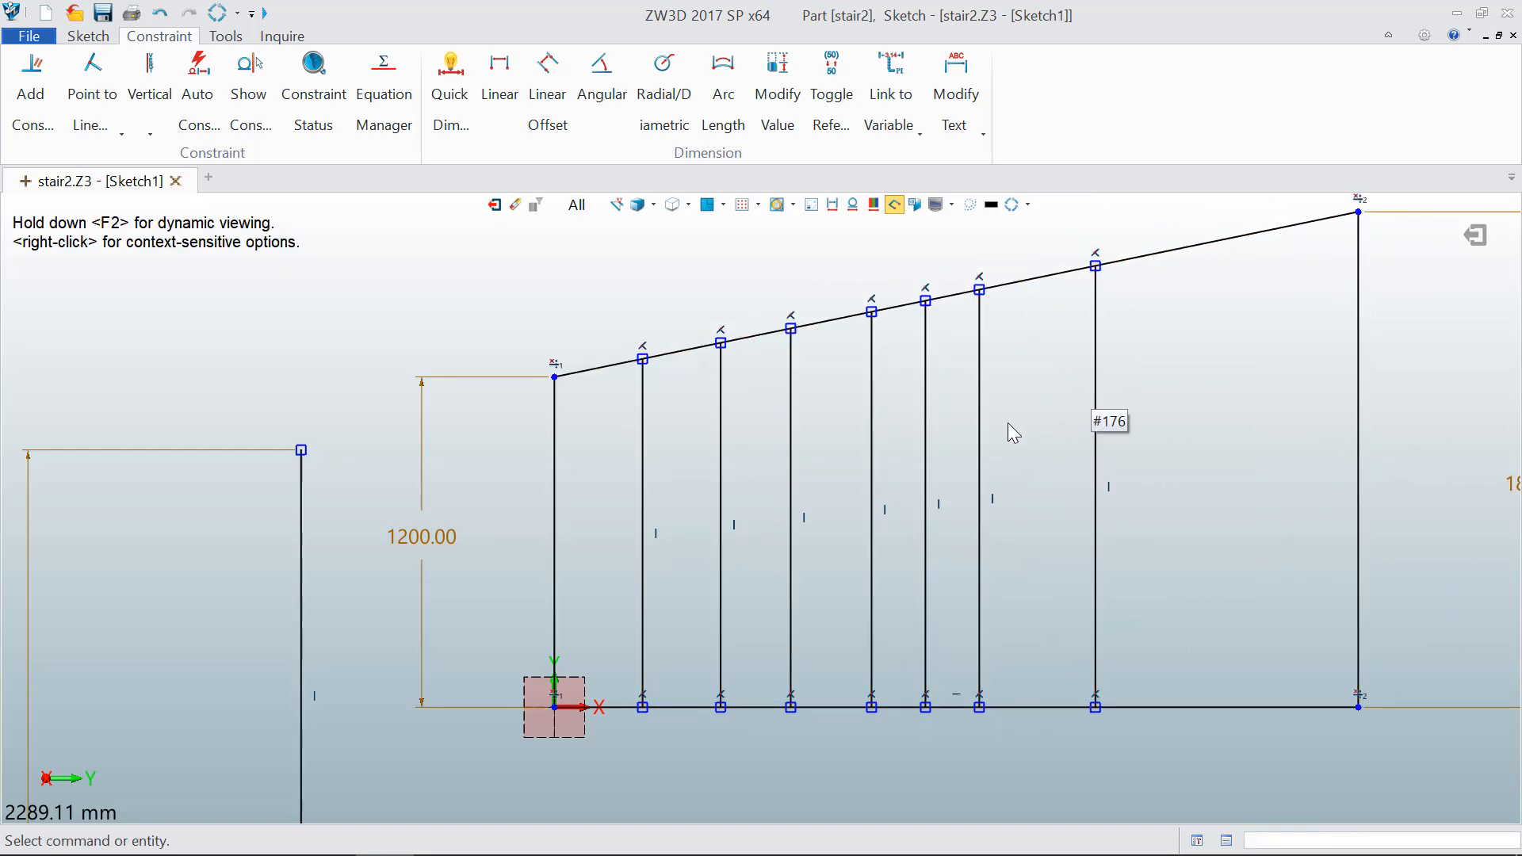
left_click_drag(991, 426, 852, 445)
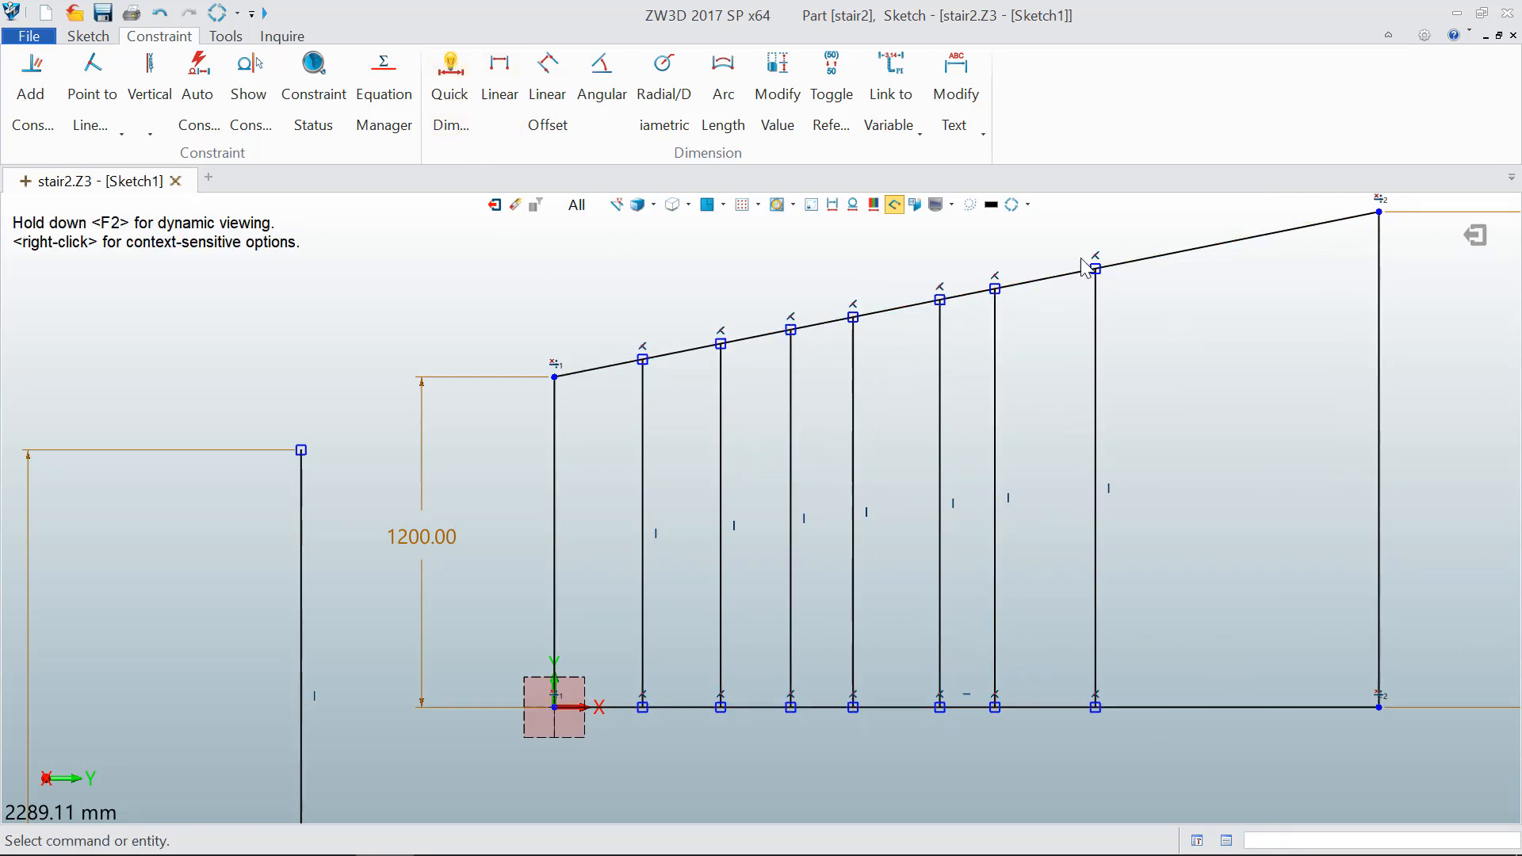
Step: Dimension the distance between the far end post and its neighbouring inner post below the base line, setting it to 500 mm
left_click(449, 73)
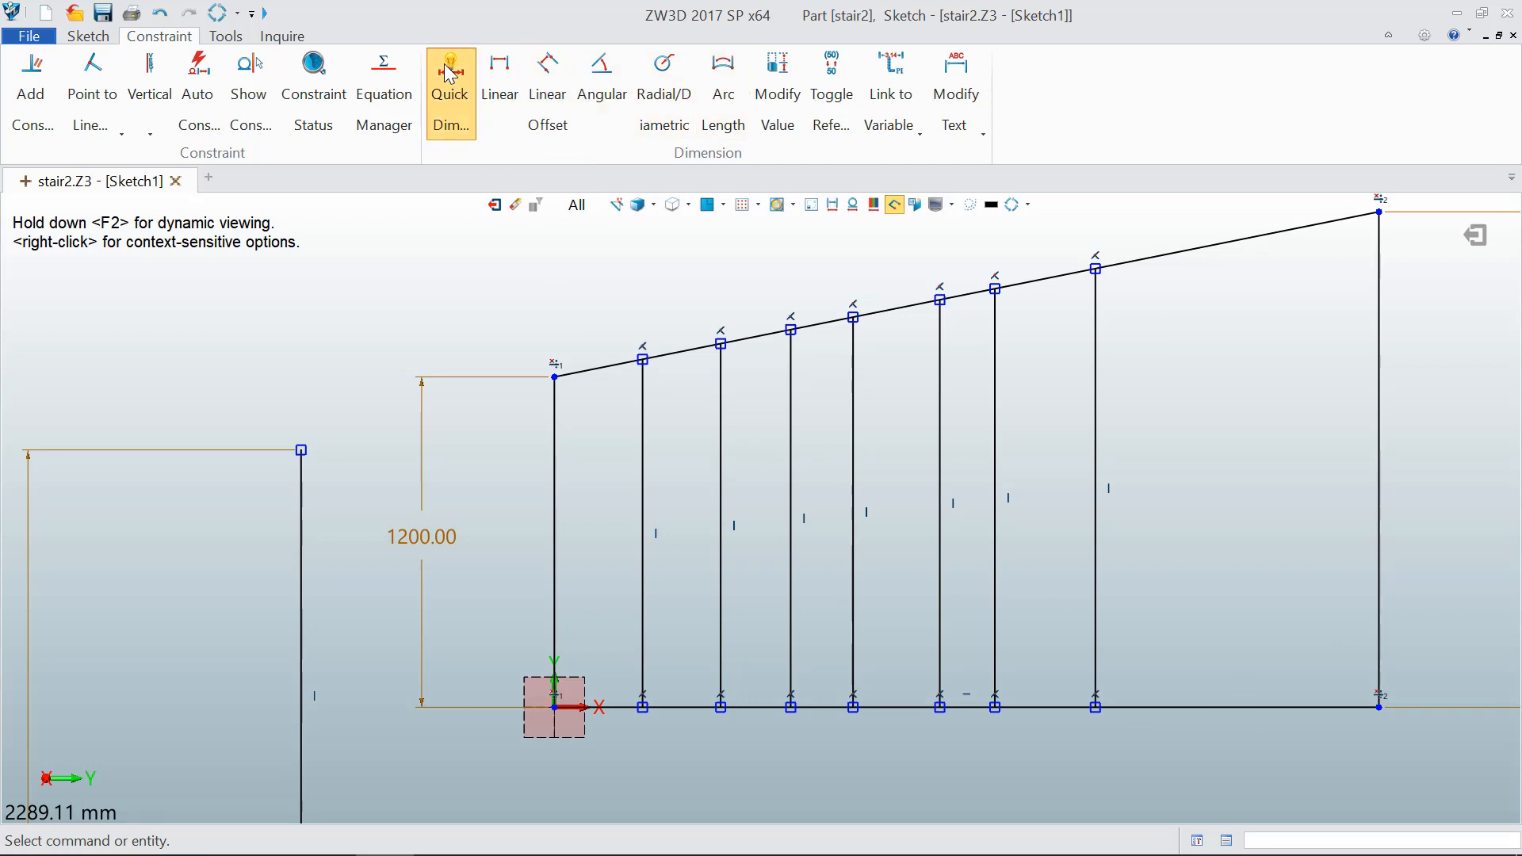
left_click(1094, 592)
left_click(1380, 615)
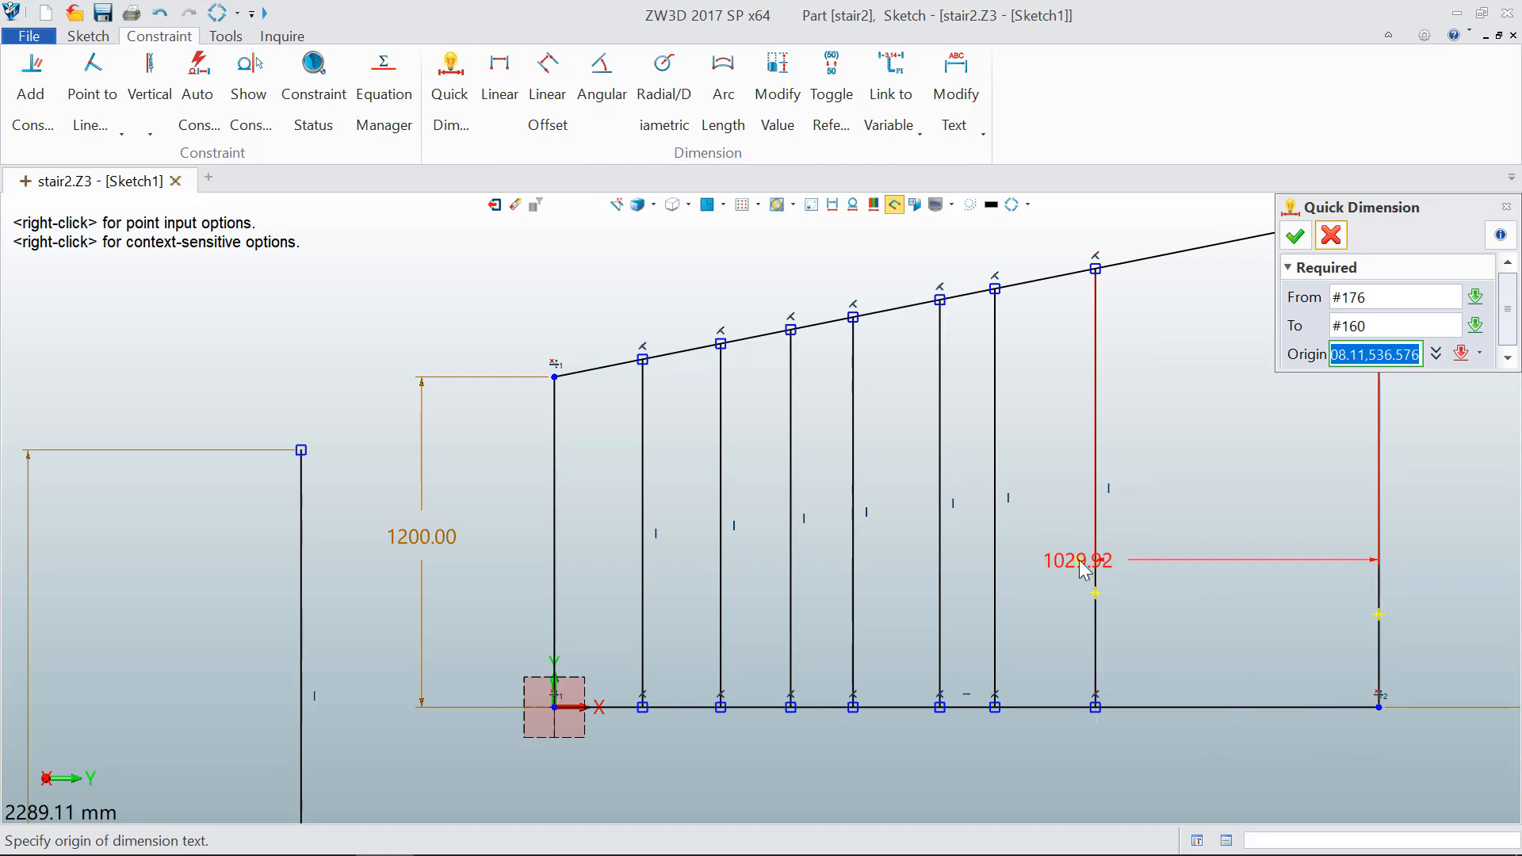
left_click(1238, 750)
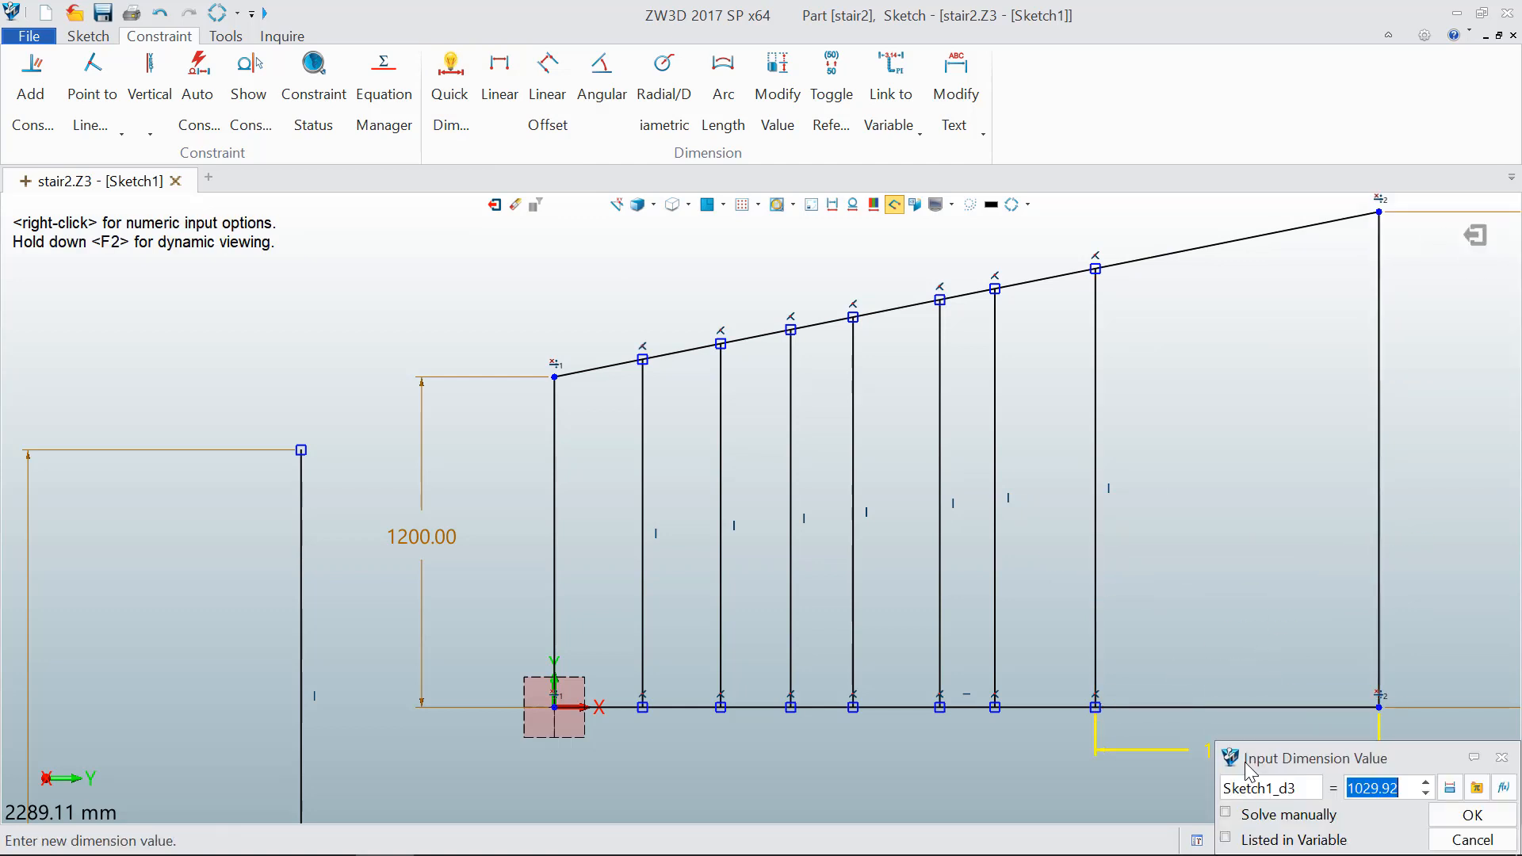
type("500")
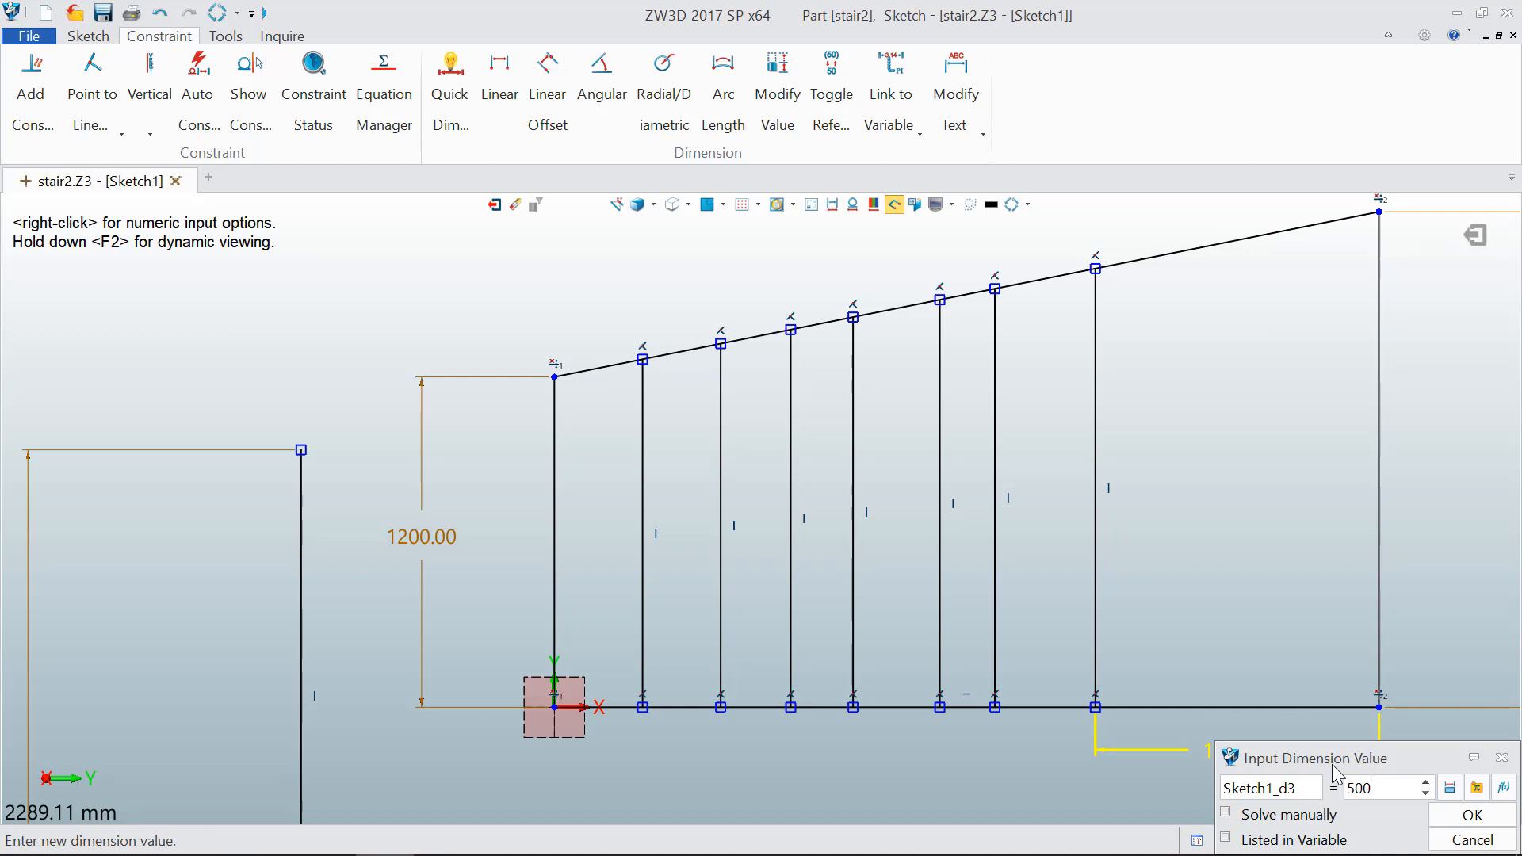
key("Return")
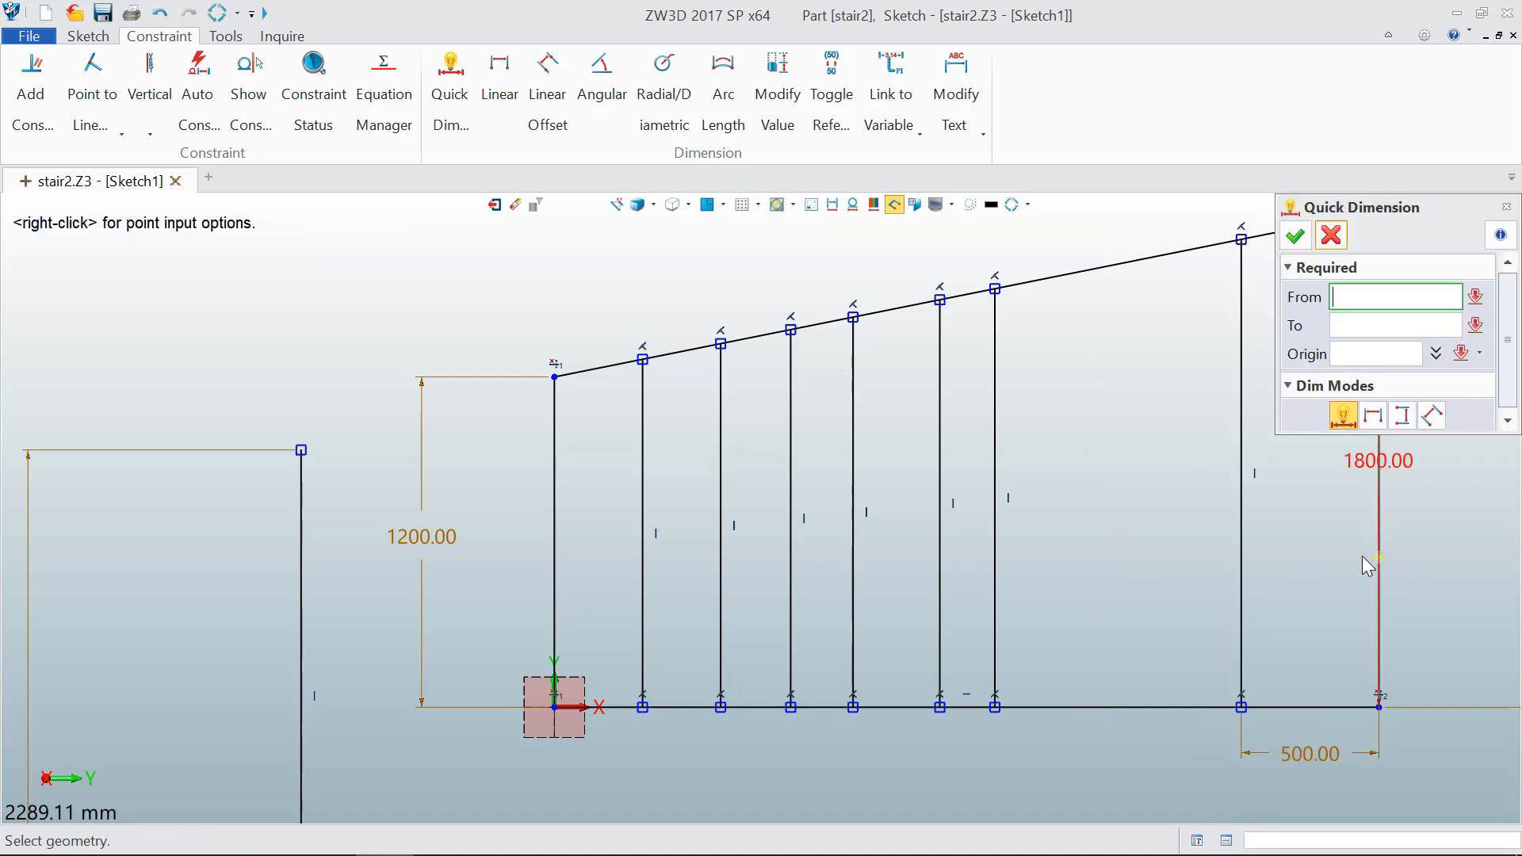
left_click(1296, 236)
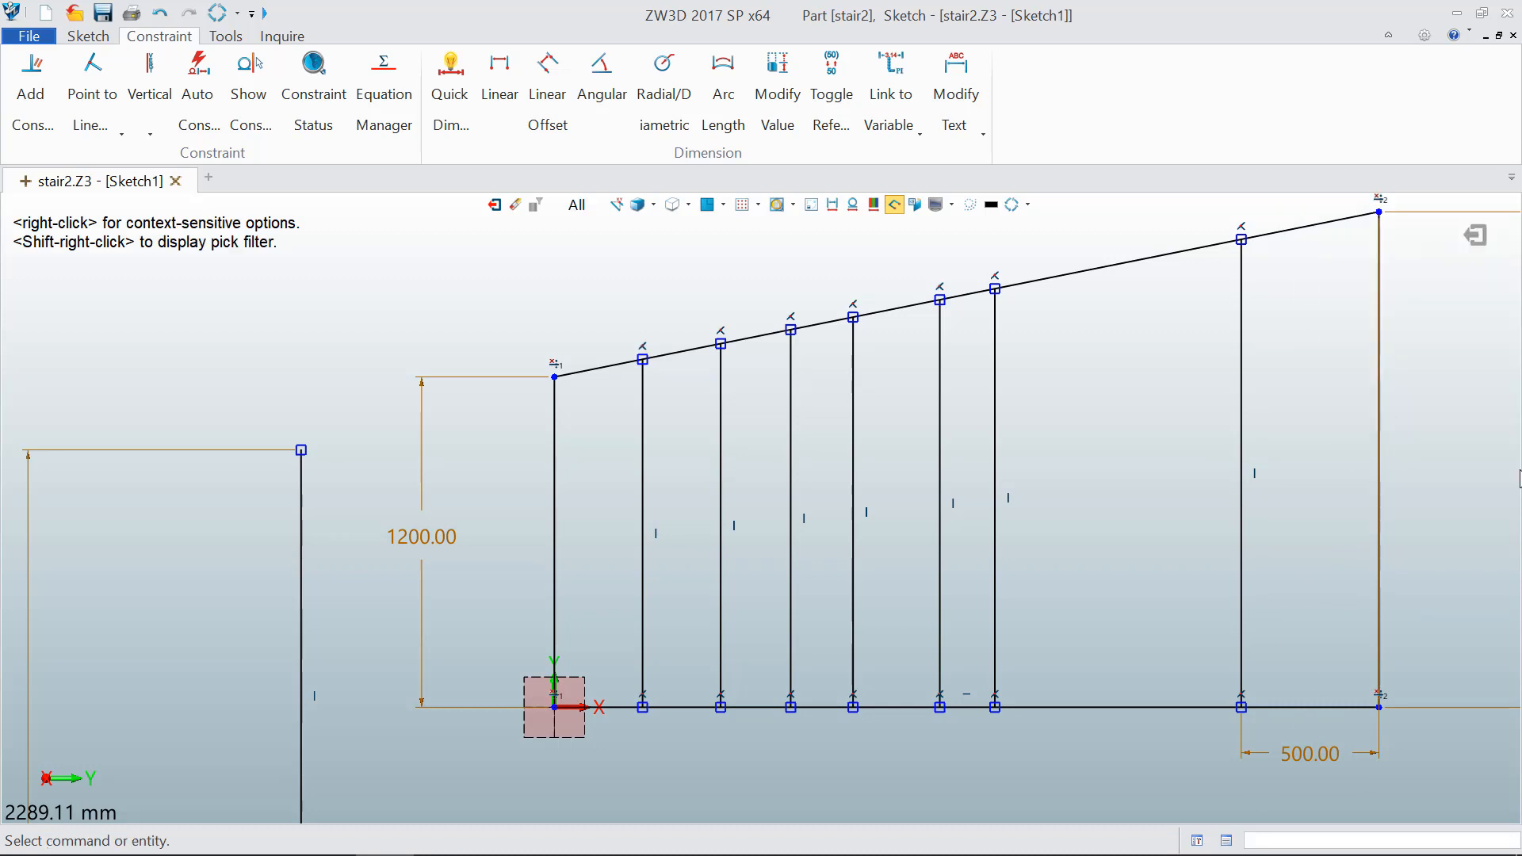
Step: Dimension the full length of the base line with Quick Dimension, placing it below the sketch, and set it to 3000 mm
left_click(450, 69)
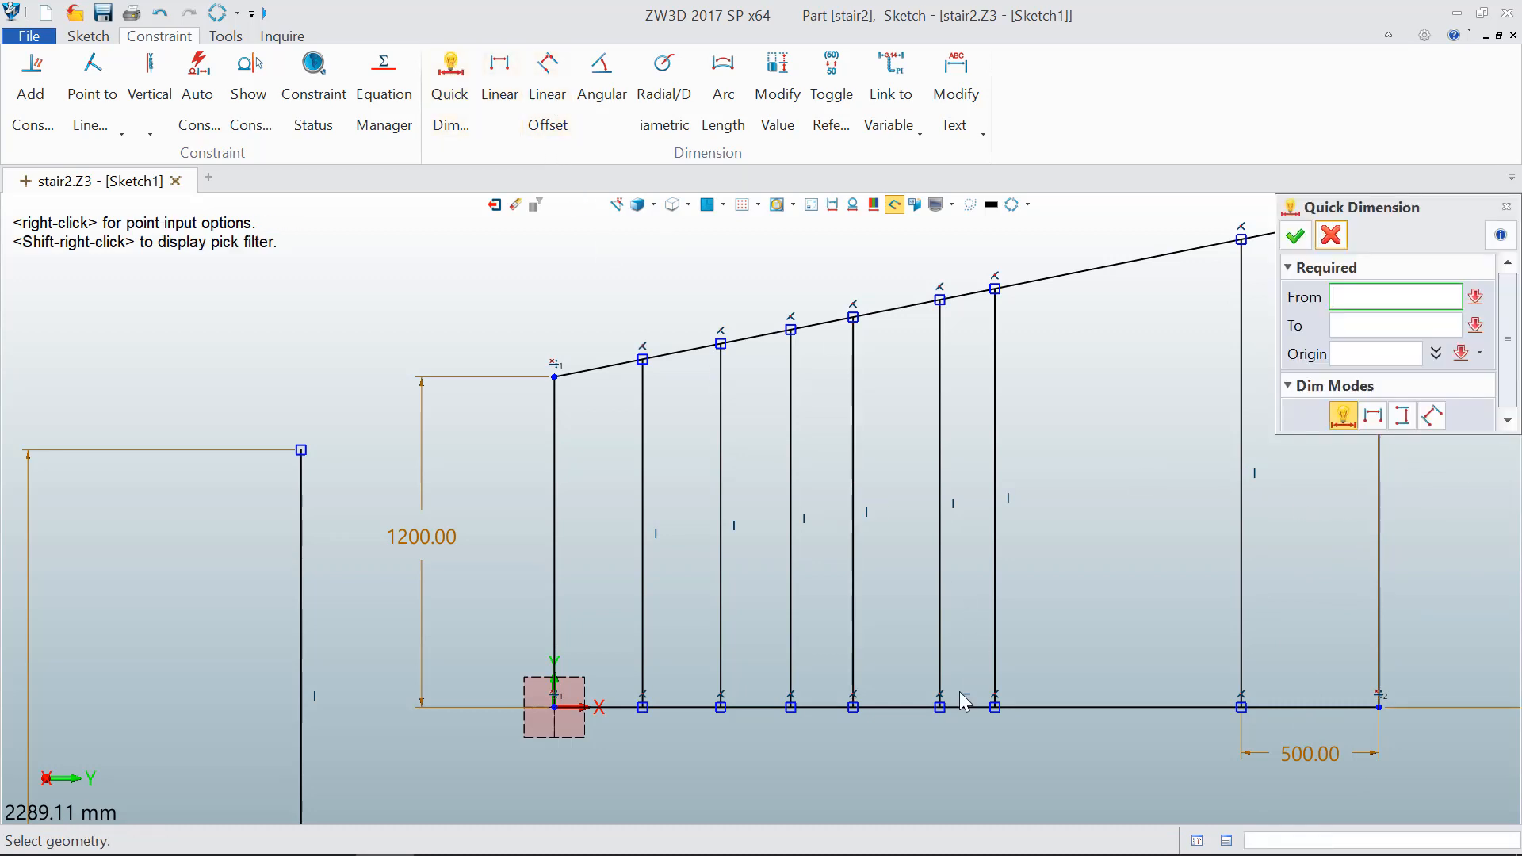
left_click(966, 706)
scroll(940, 612, "down", 3)
scroll(943, 749, "up", 2)
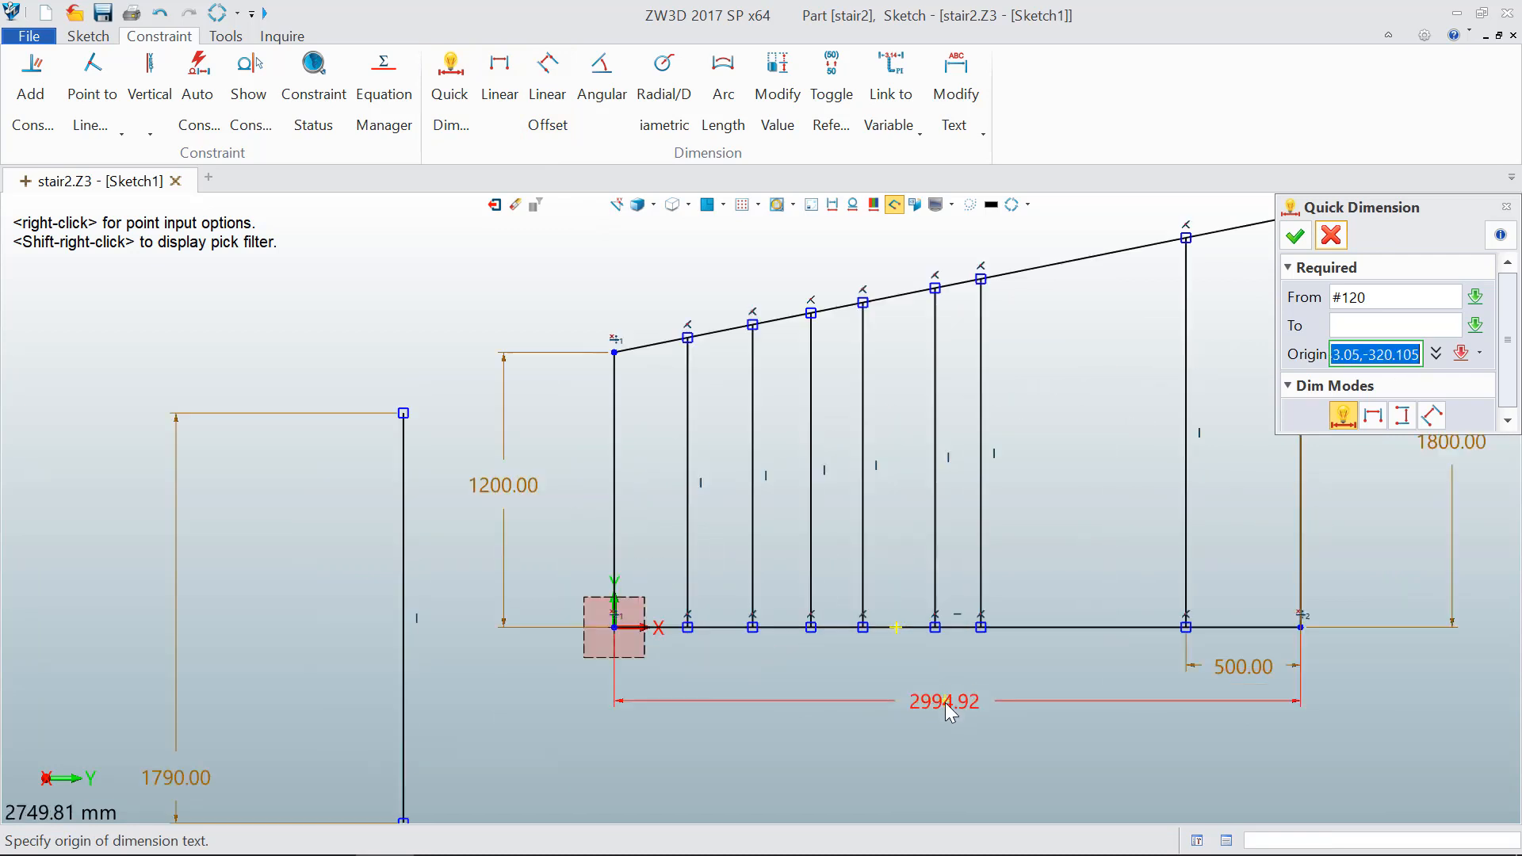
left_click(933, 762)
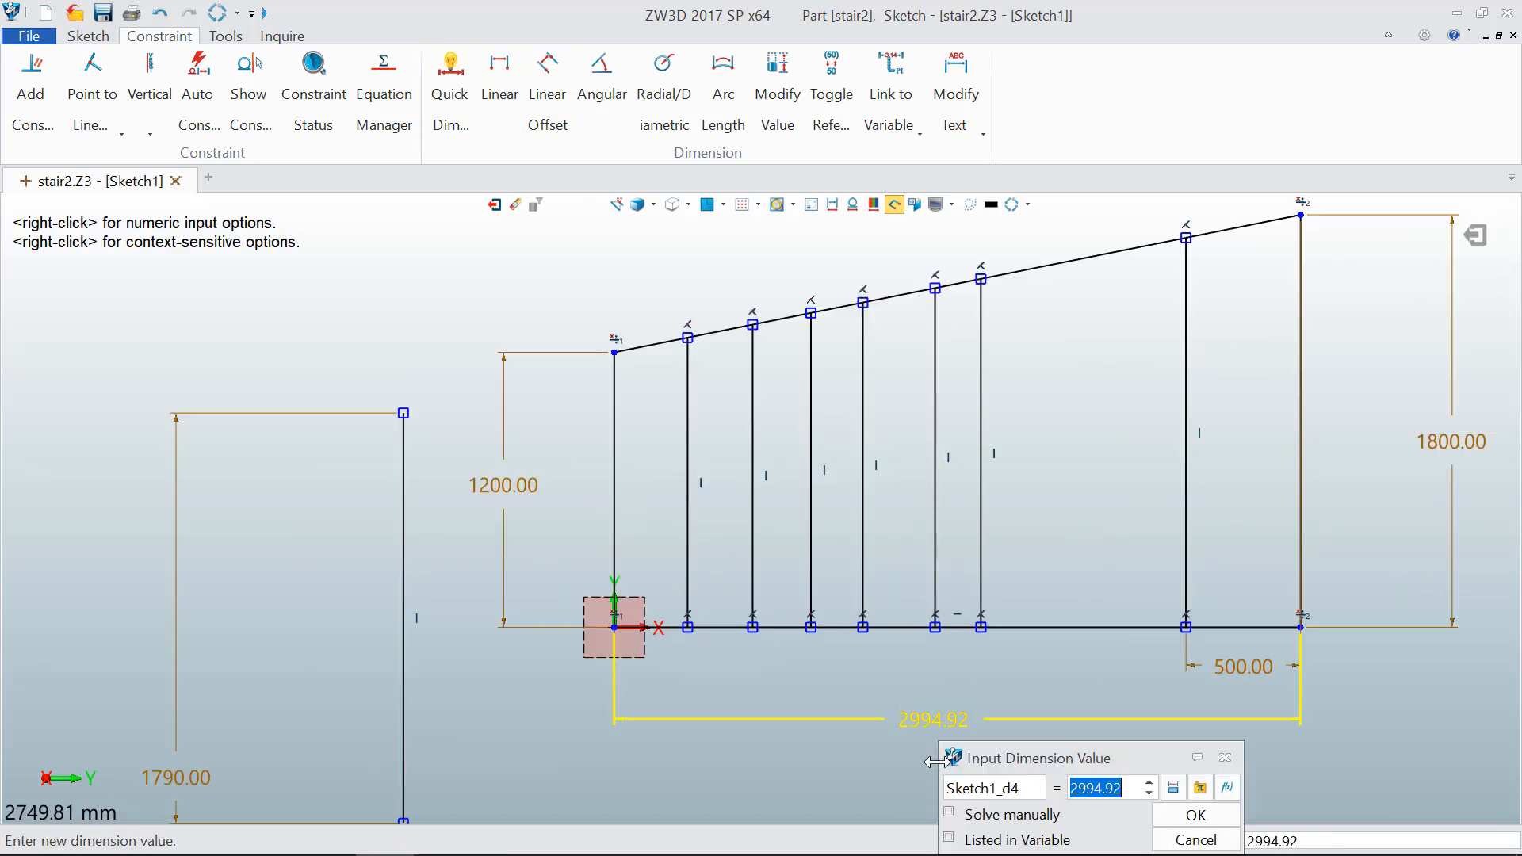
type("3000")
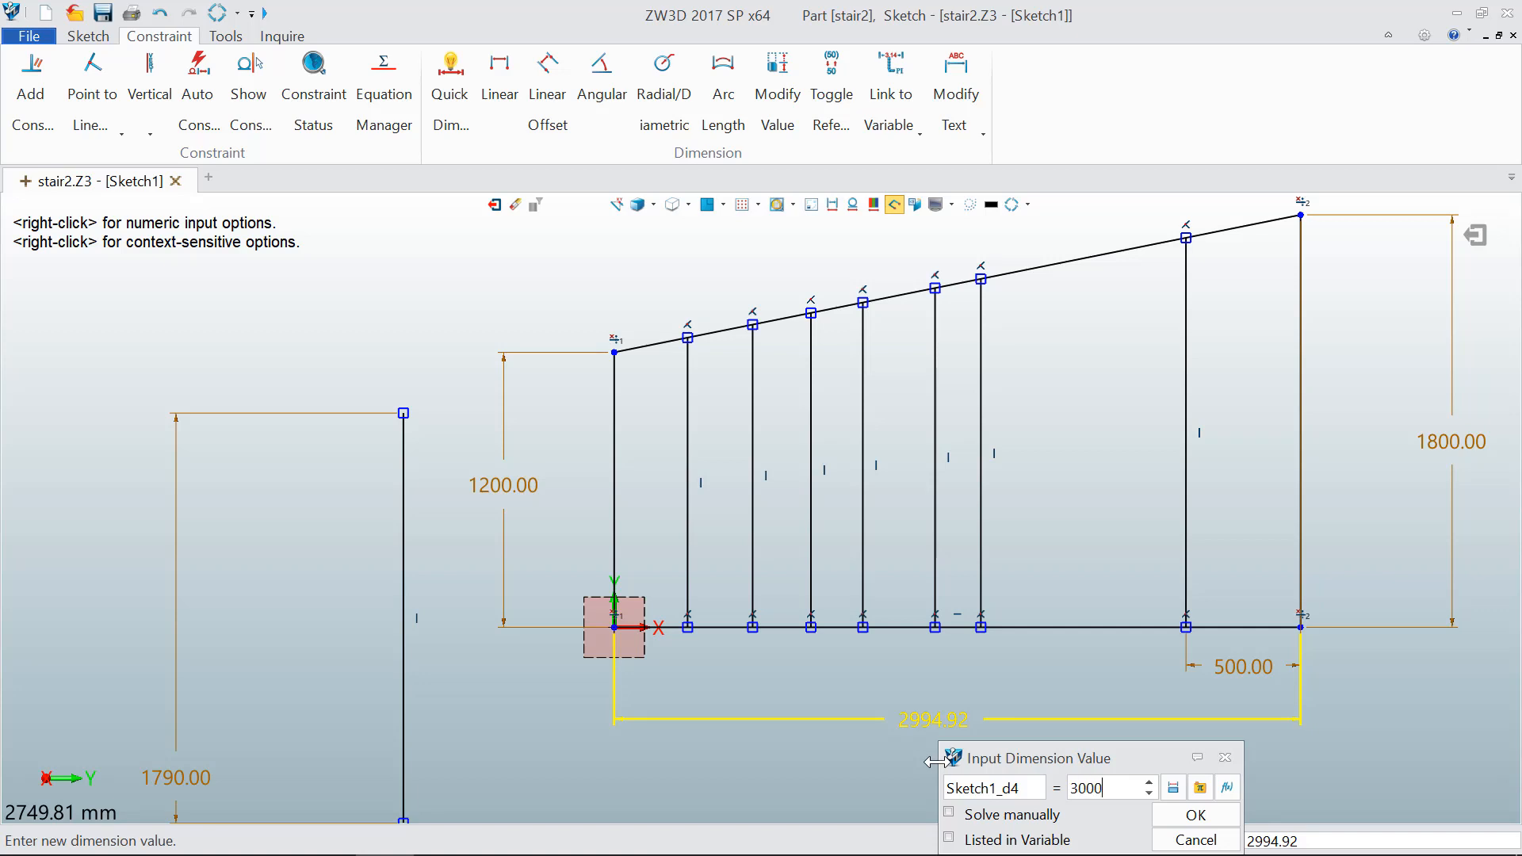
key("Return")
scroll(1054, 615, "up", 1)
middle_click(1054, 615)
scroll(1054, 615, "down", 1)
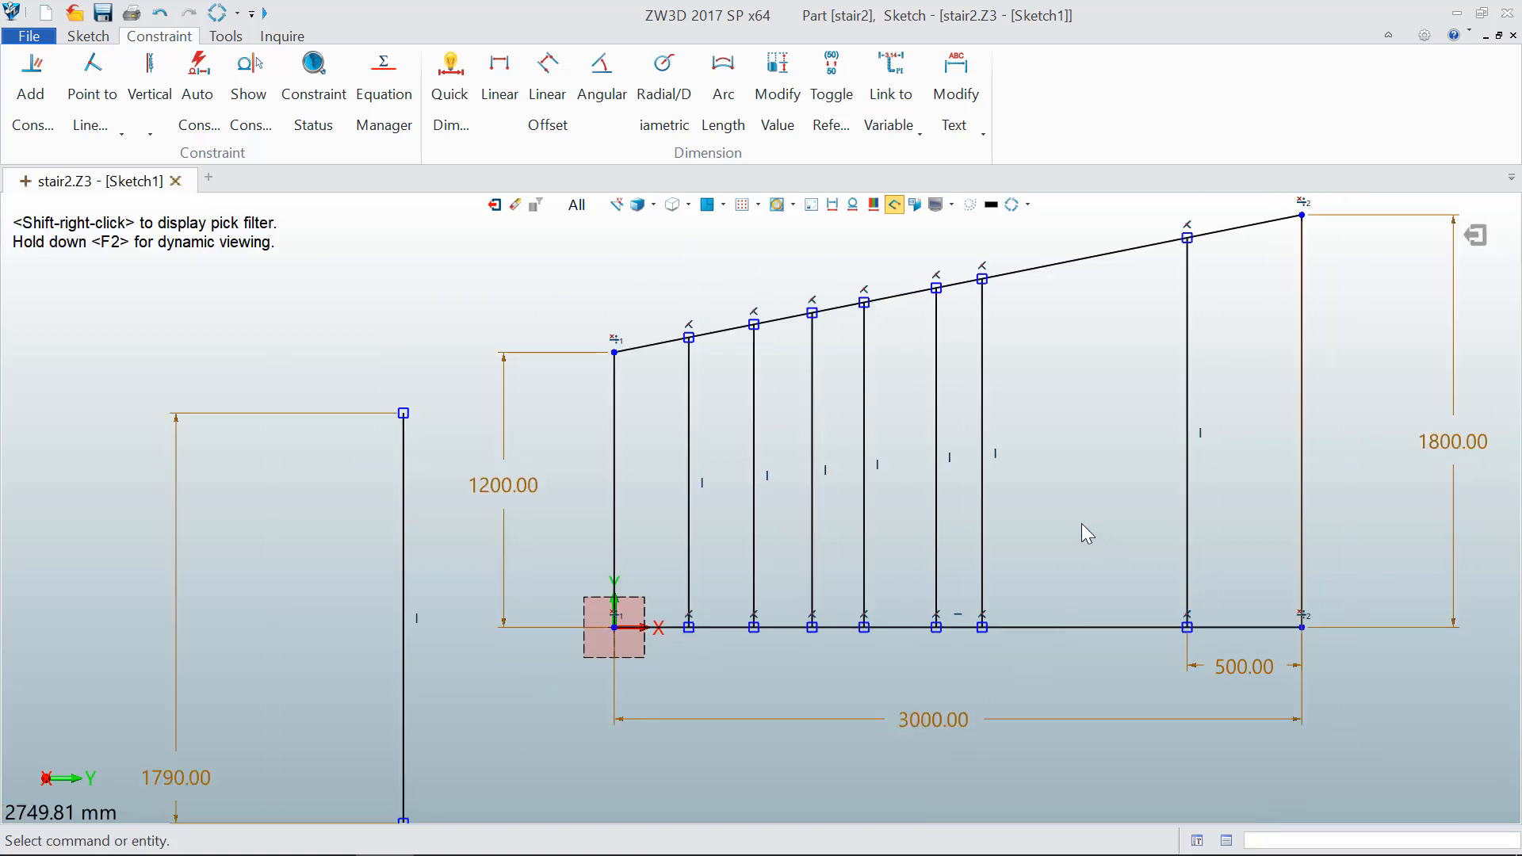
Step: Move the fourth, fifth and sixth inner posts from the origin toward the far end post, spreading them roughly evenly
mouse_move(987, 353)
left_mouse_down()
mouse_move(1082, 354)
mouse_move(945, 385)
mouse_move(974, 381)
mouse_move(989, 400)
left_mouse_up()
left_click_drag(872, 393, 900, 394)
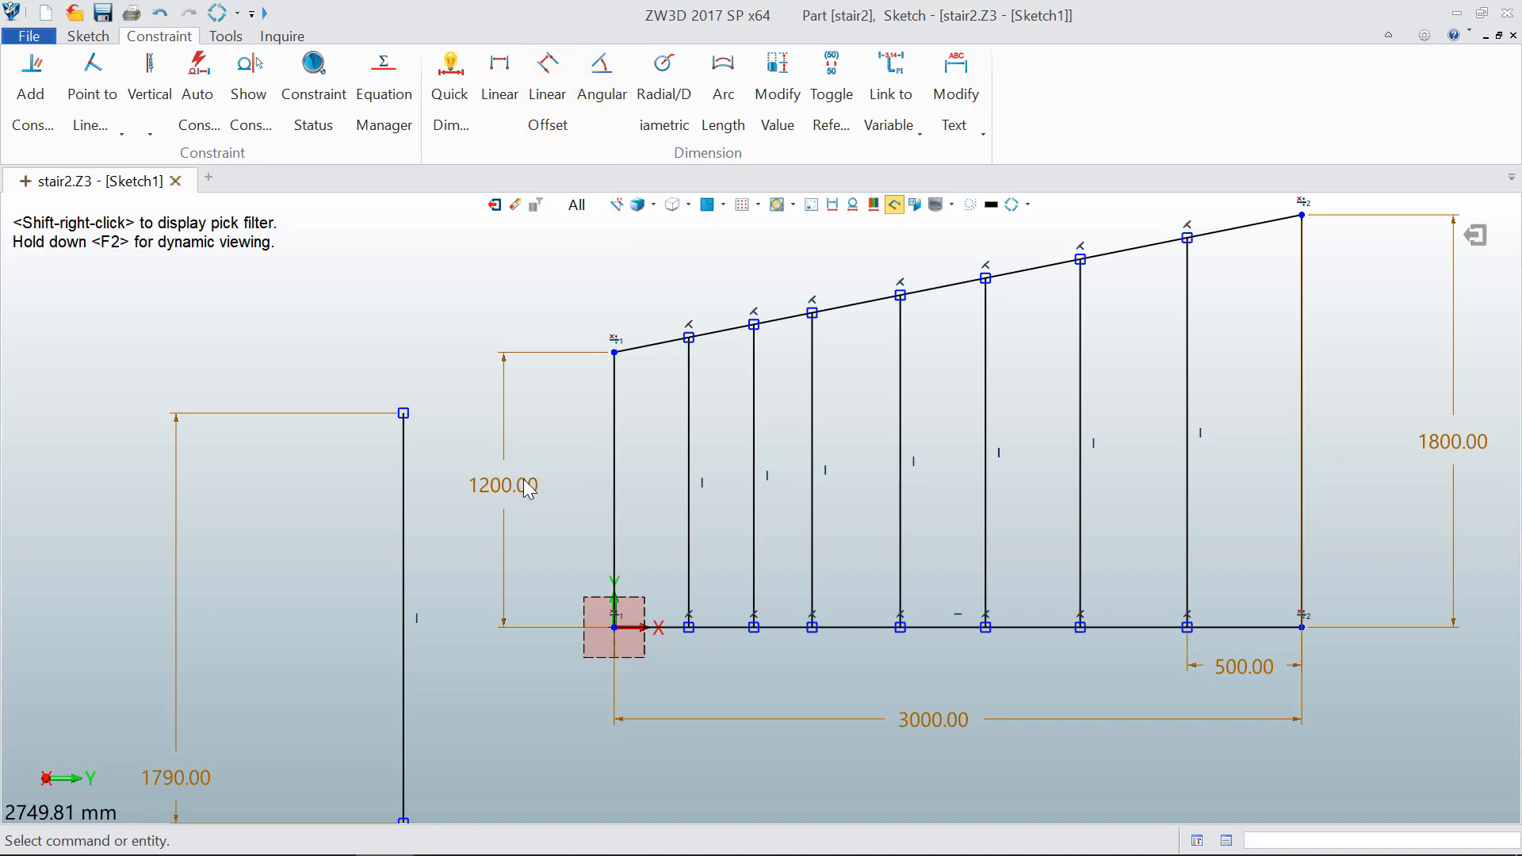
Step: Erase the separate vertical line outside the railing layout that carries the 1790 mm dimension, and exit the sketch
scroll(495, 480, "down", 3)
scroll(547, 375, "up", 2)
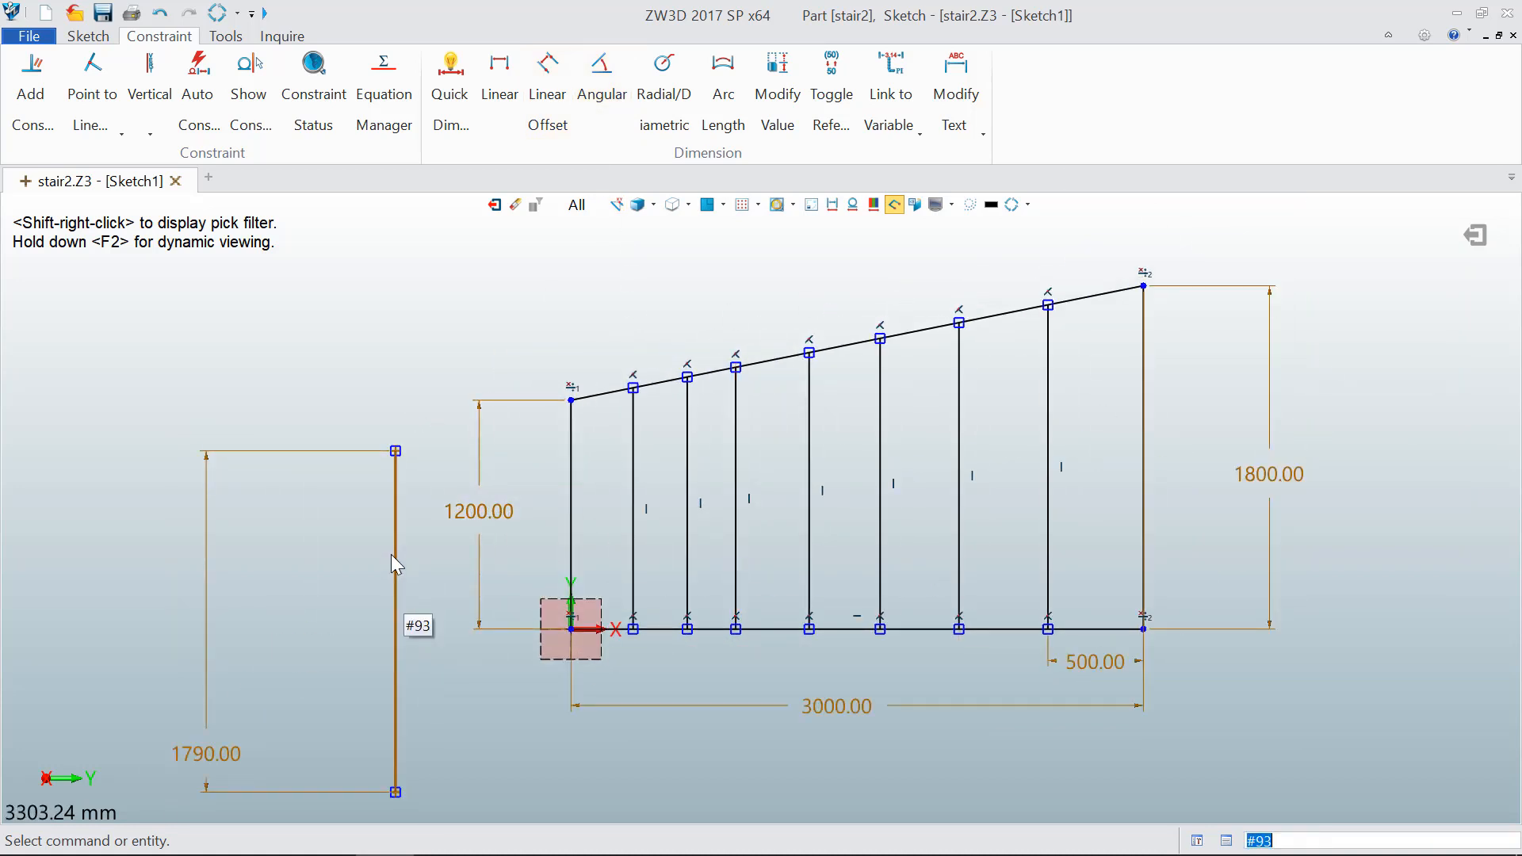
right_click(395, 694)
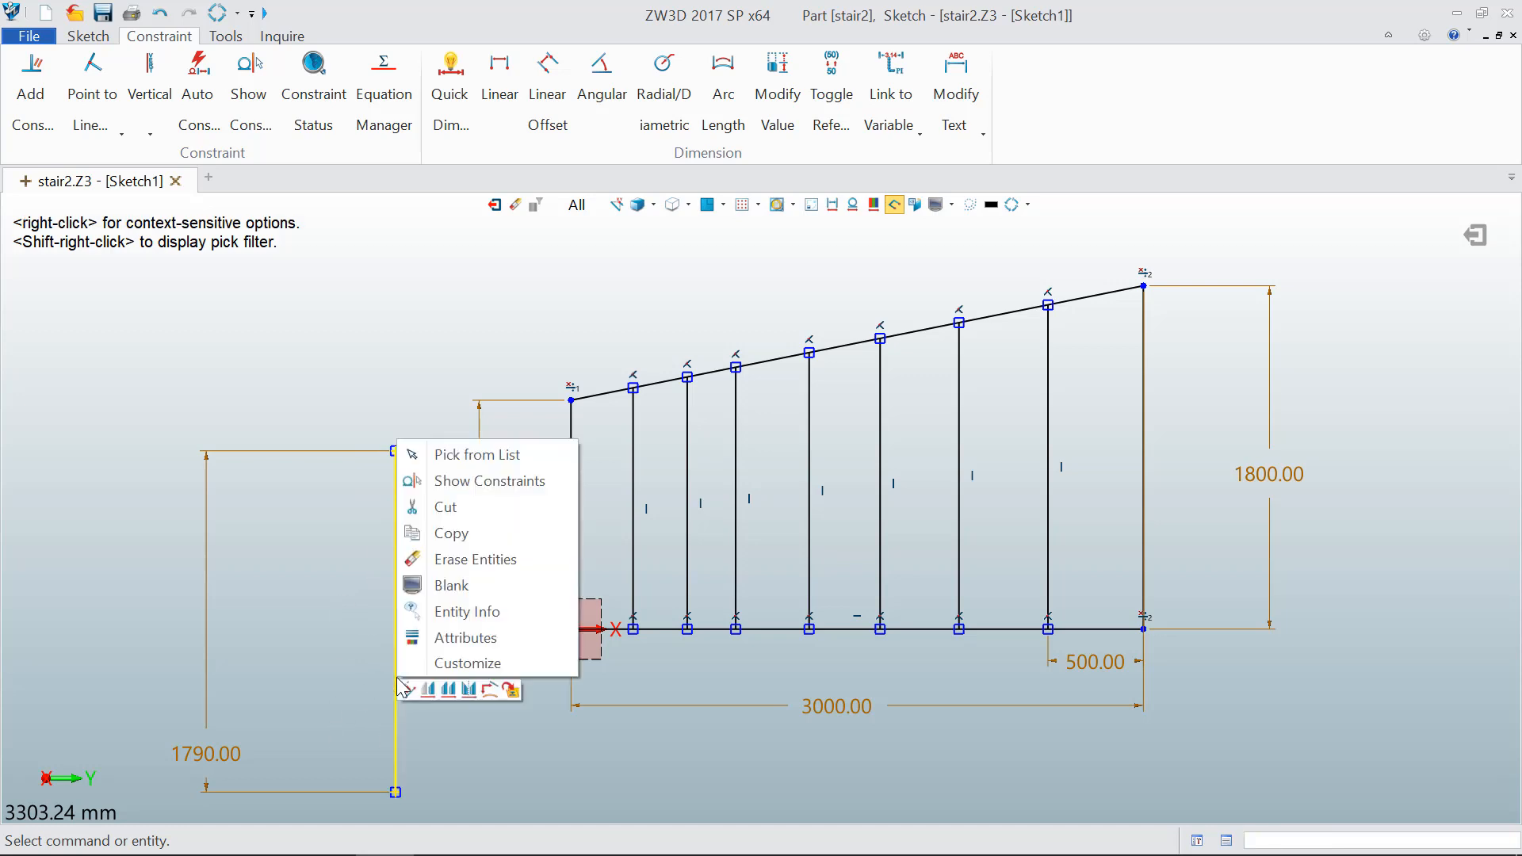
left_click(478, 560)
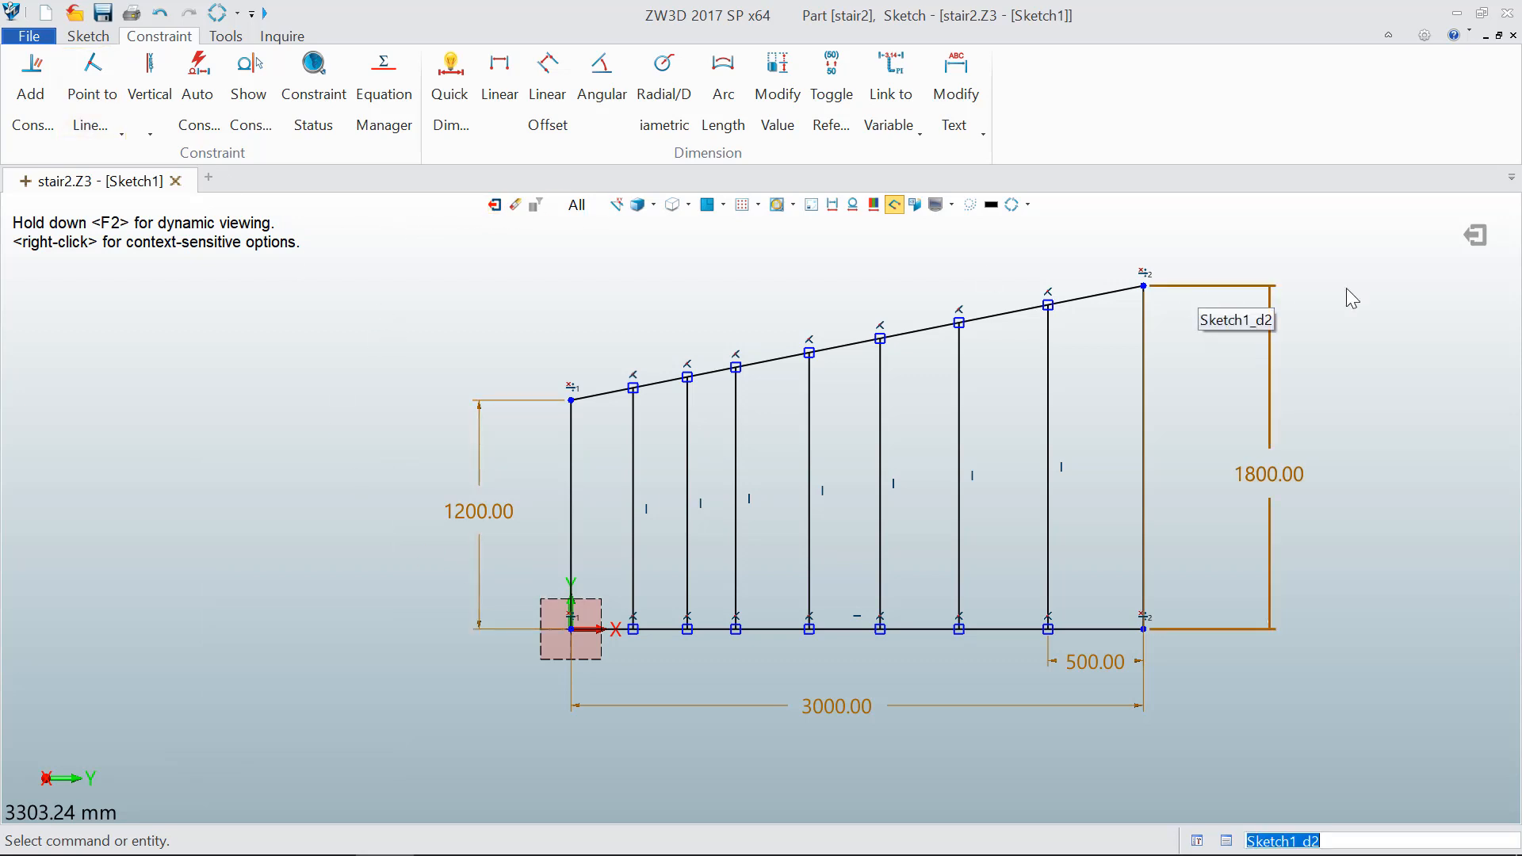
left_click(1476, 236)
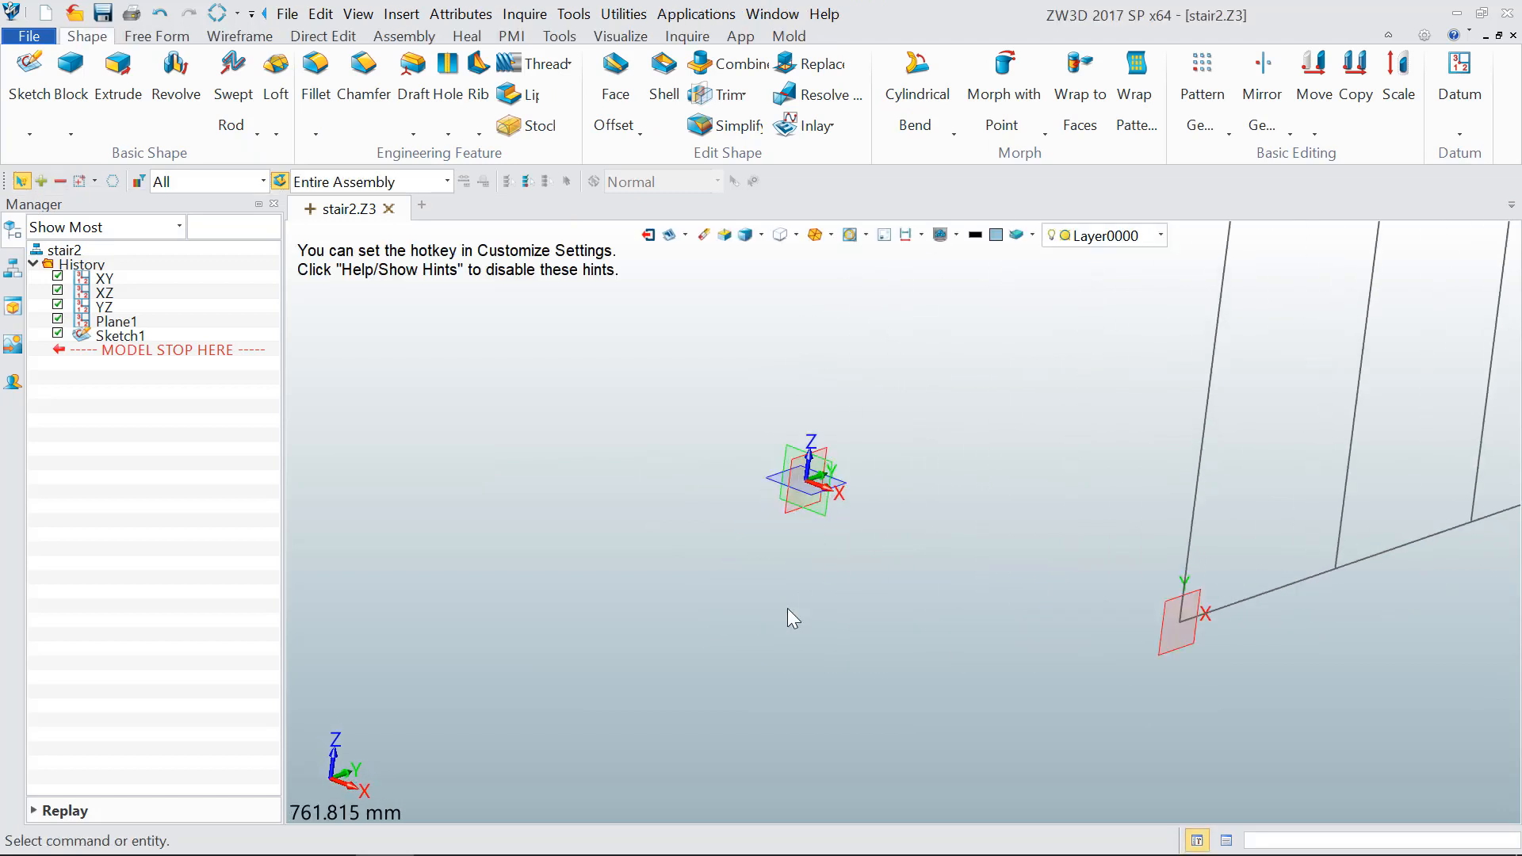
Step: Start a Swept Rod with the sloped top rail line of the sketch as its curve
scroll(1307, 383, "up", 2)
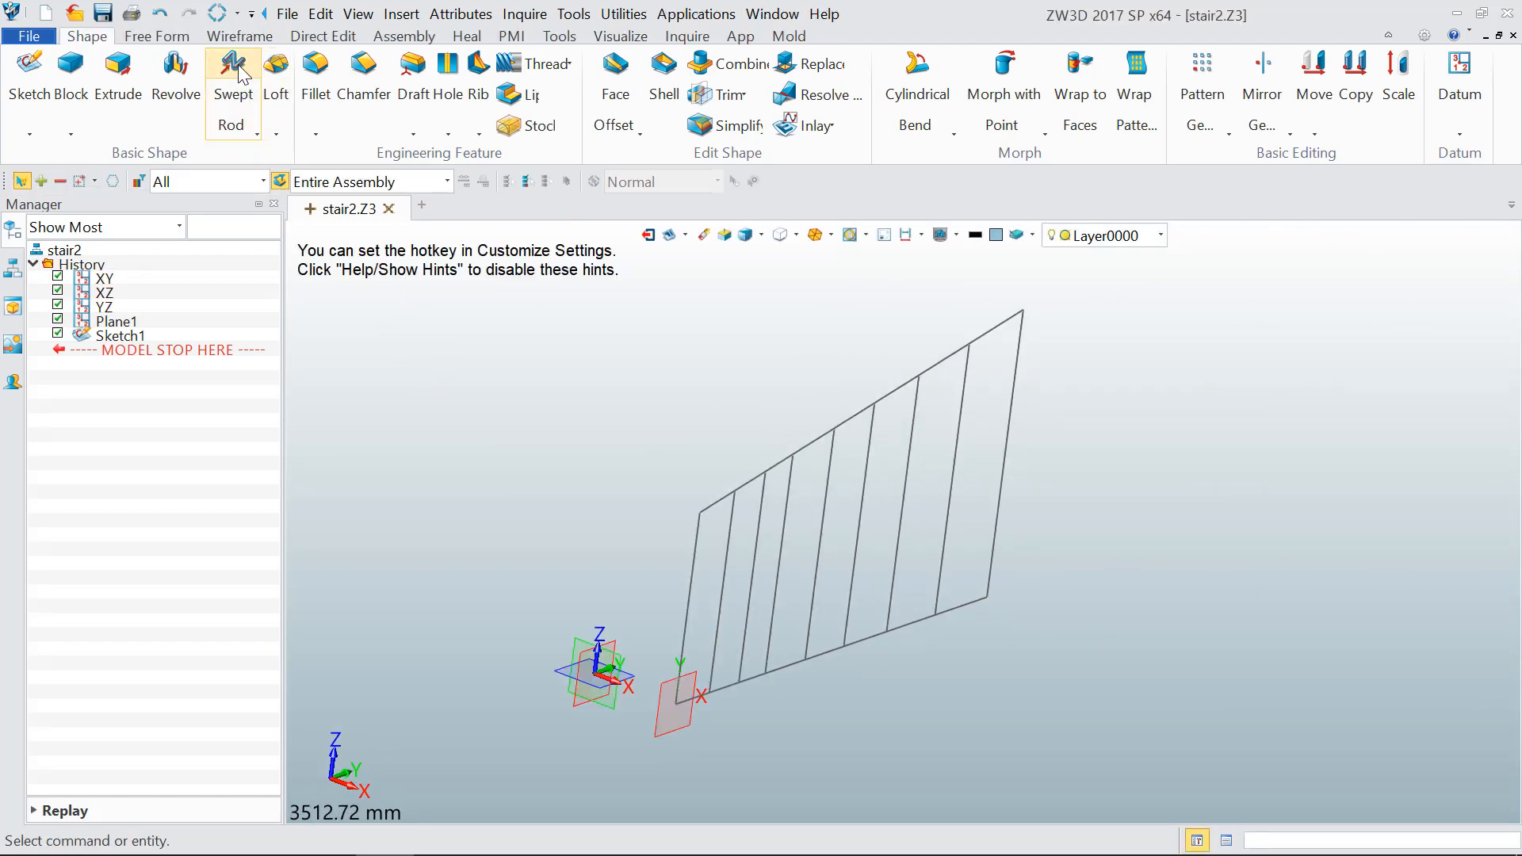
left_click(248, 111)
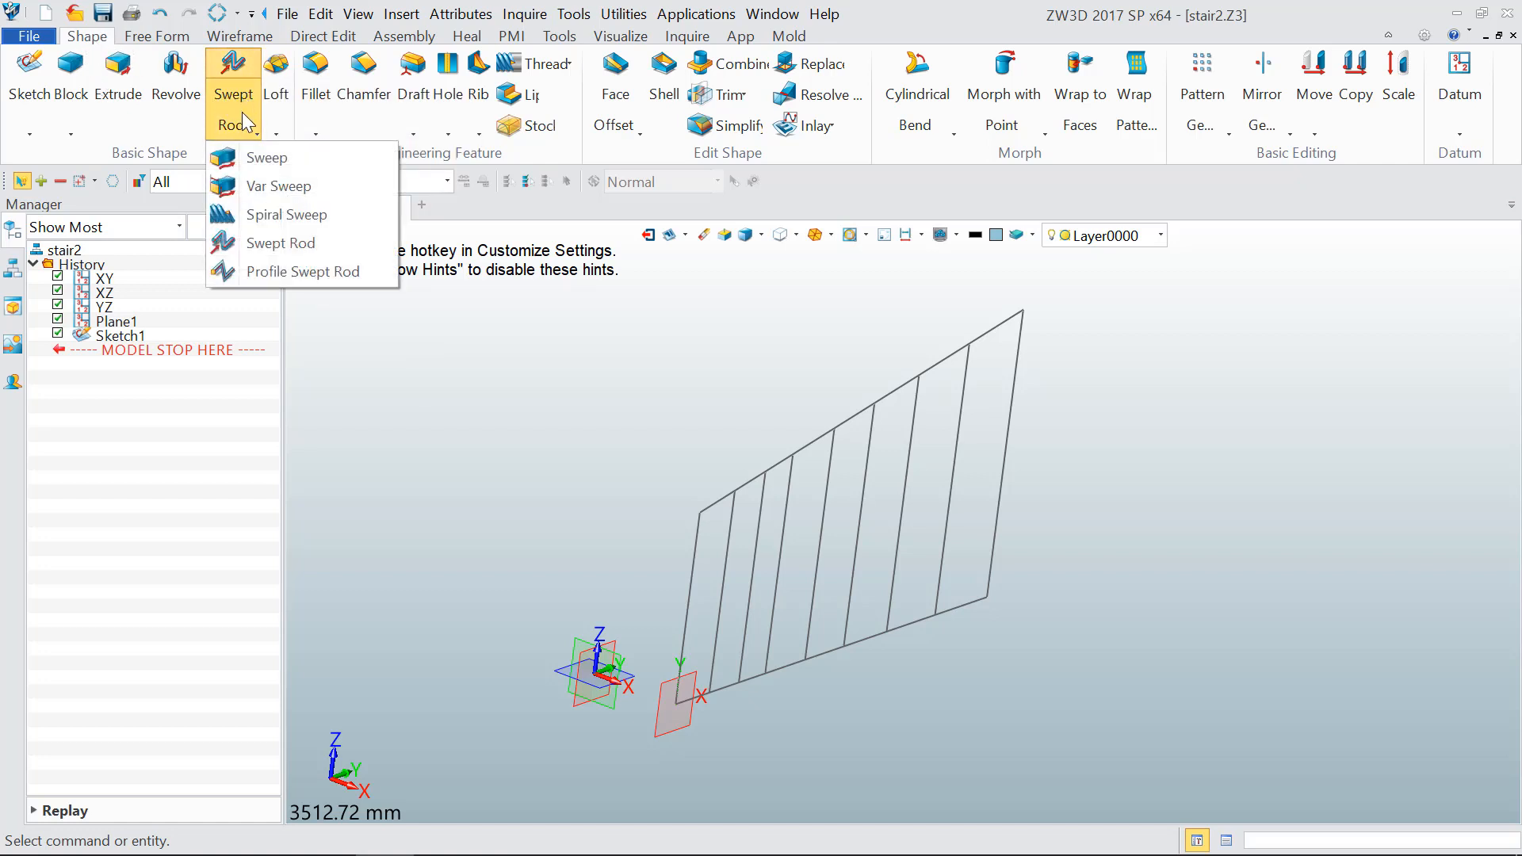
left_click(256, 246)
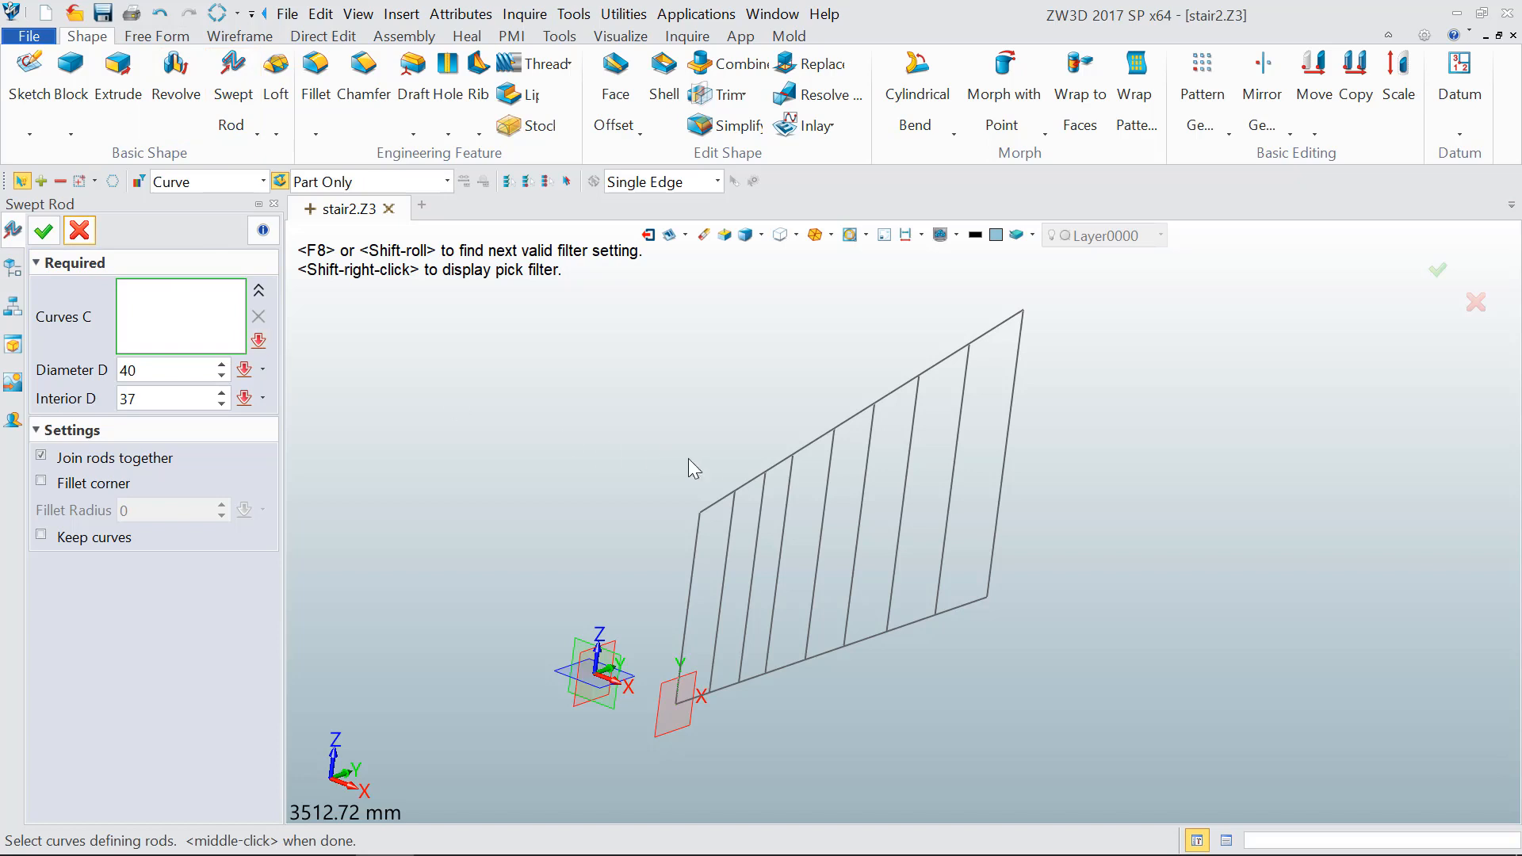
left_click(719, 500)
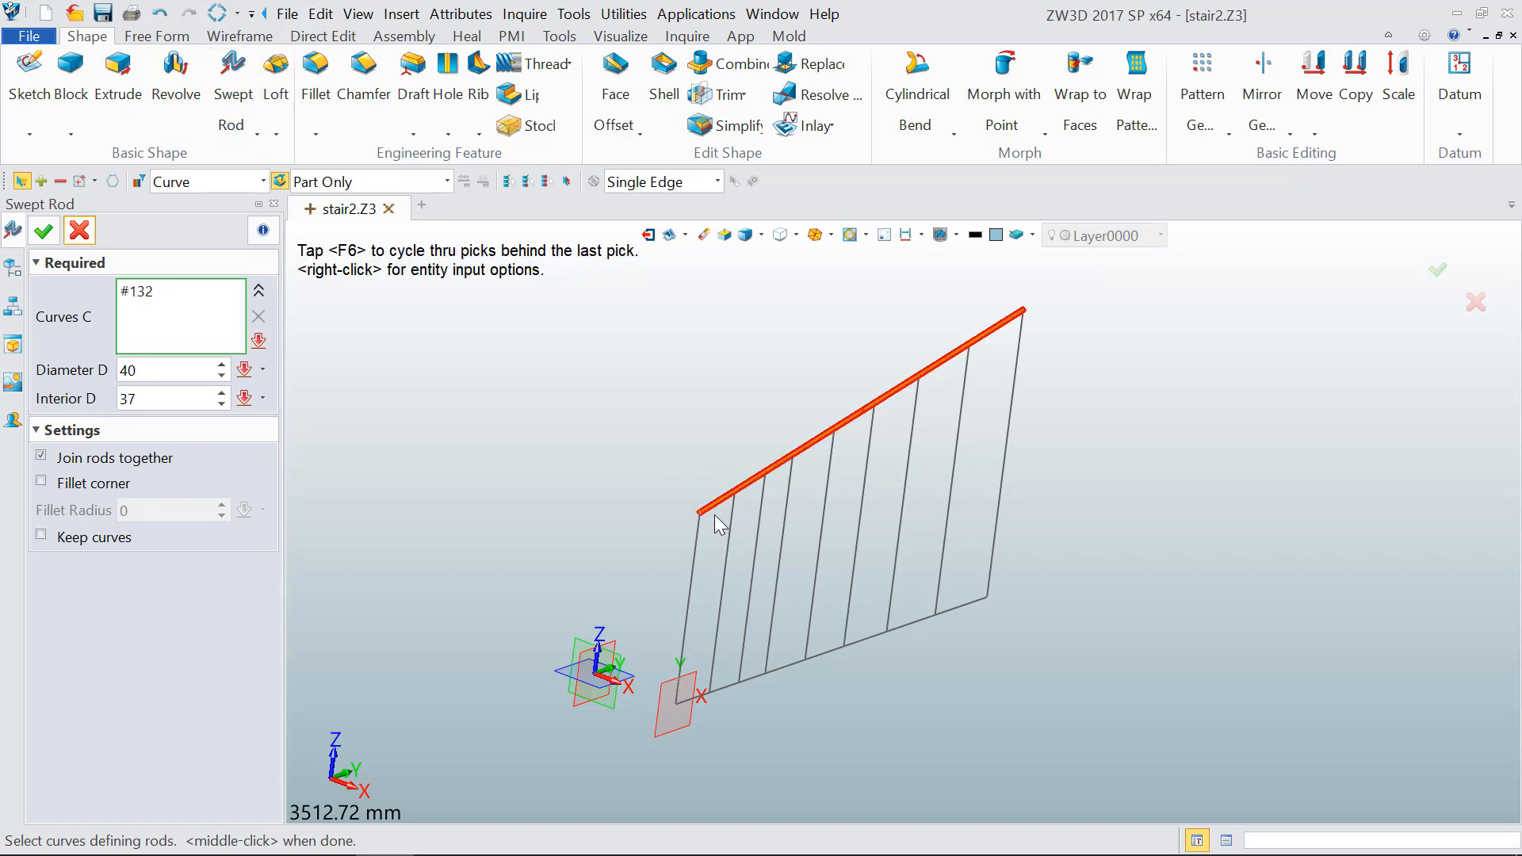
scroll(715, 515, "up", 1)
scroll(698, 507, "up", 10)
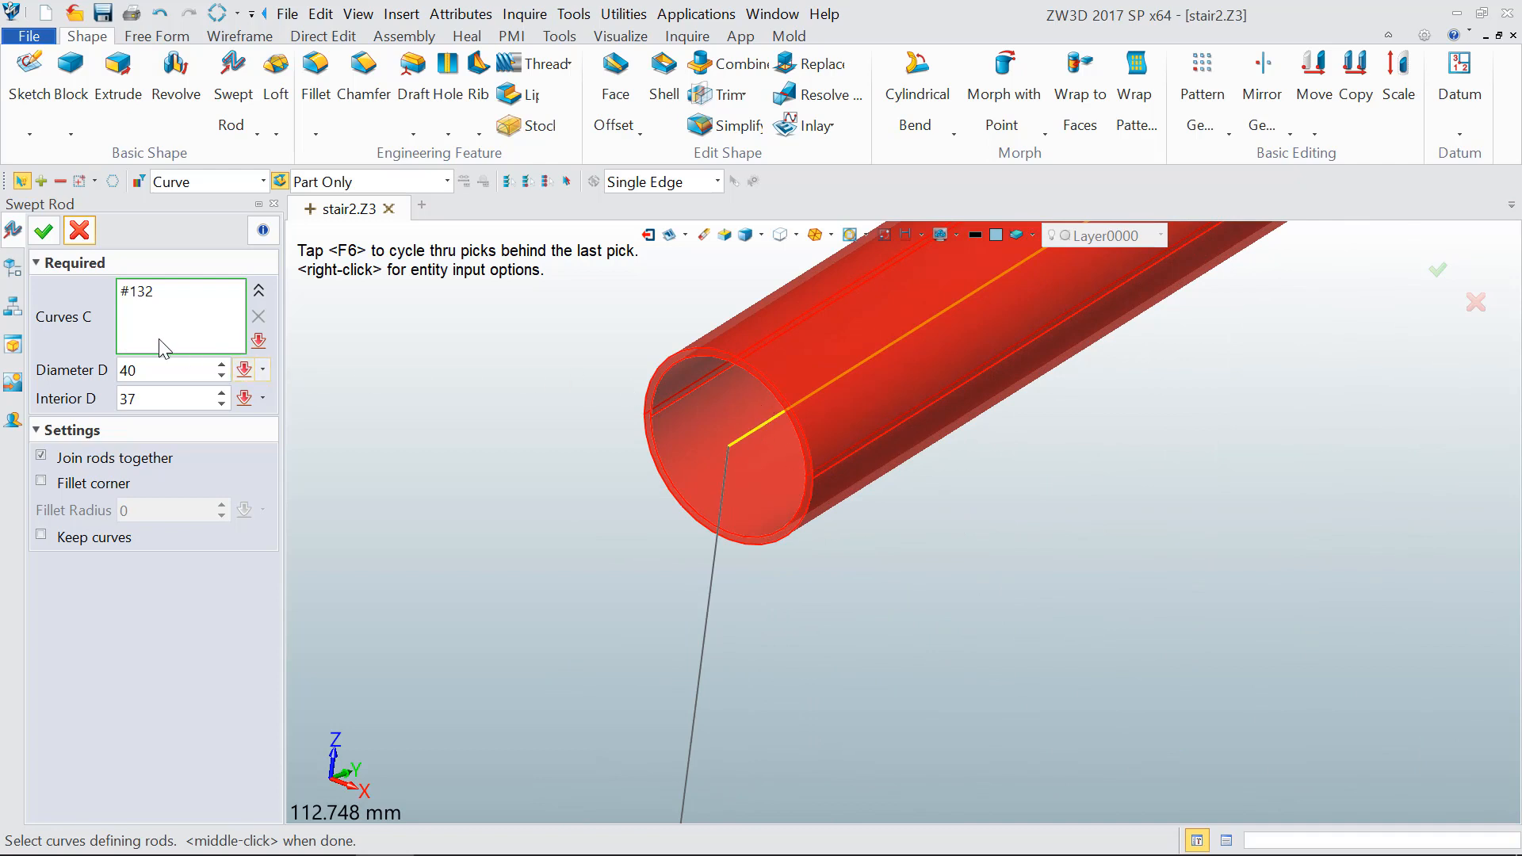
Step: Set the top rail rod's outer diameter to 60 mm and its interior diameter to 57 mm
left_click(158, 369)
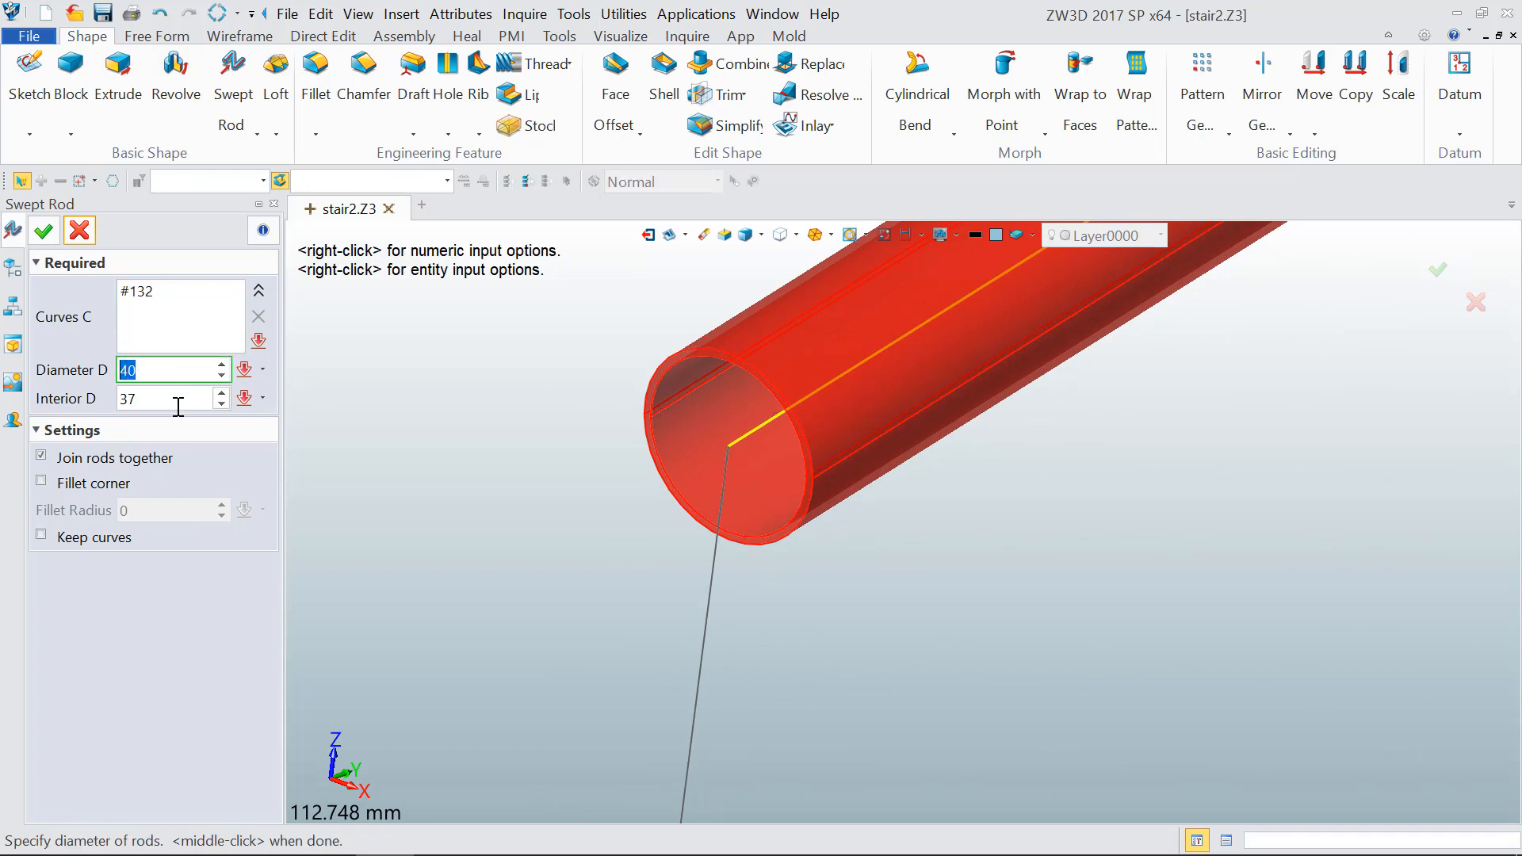
key("Tab")
left_click(152, 377)
type("60")
key("Tab")
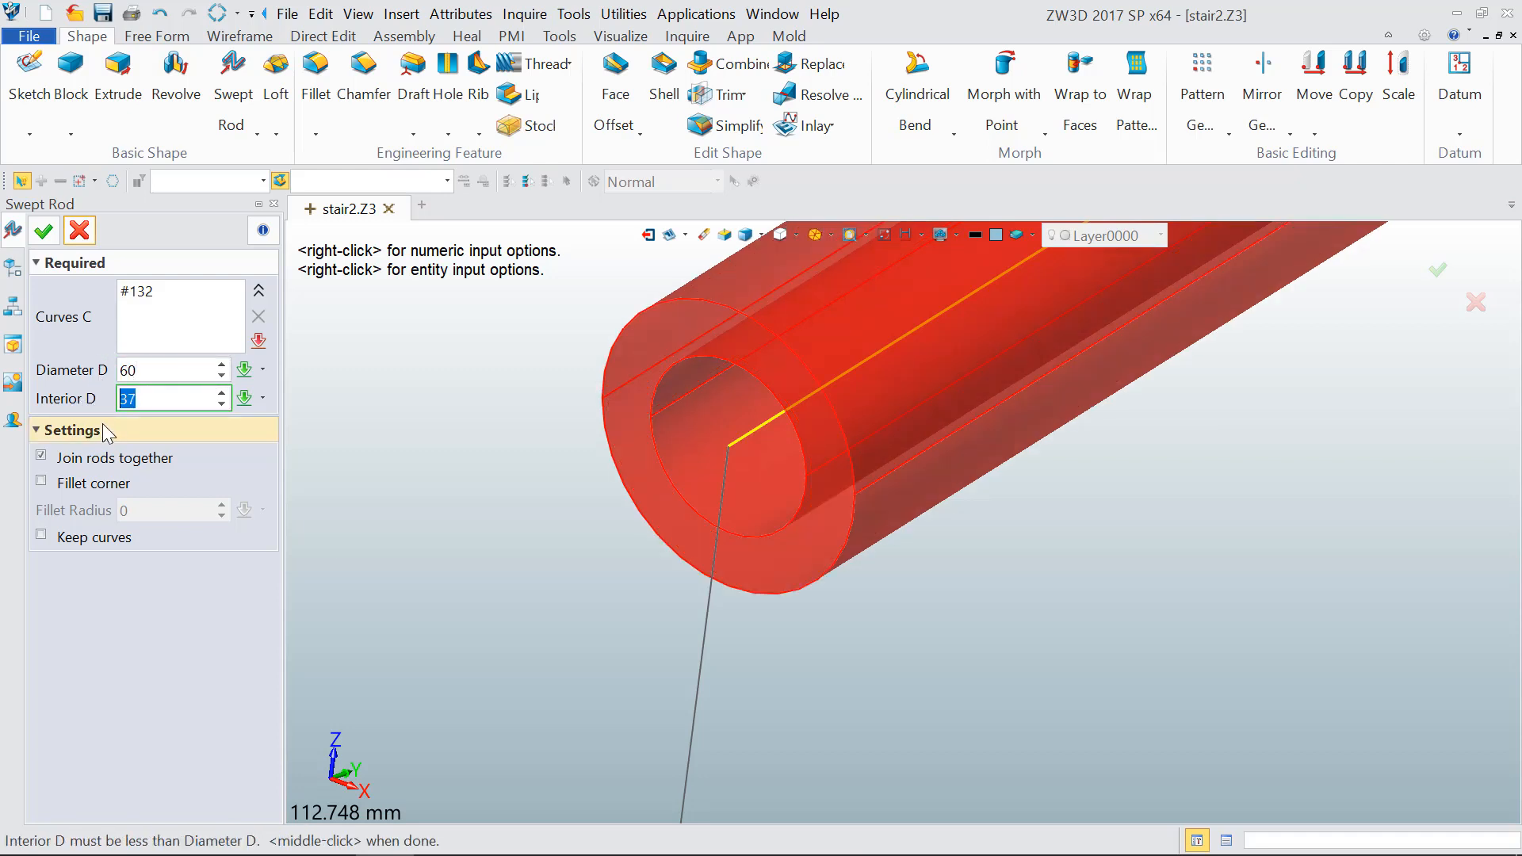
type("57")
key("Return")
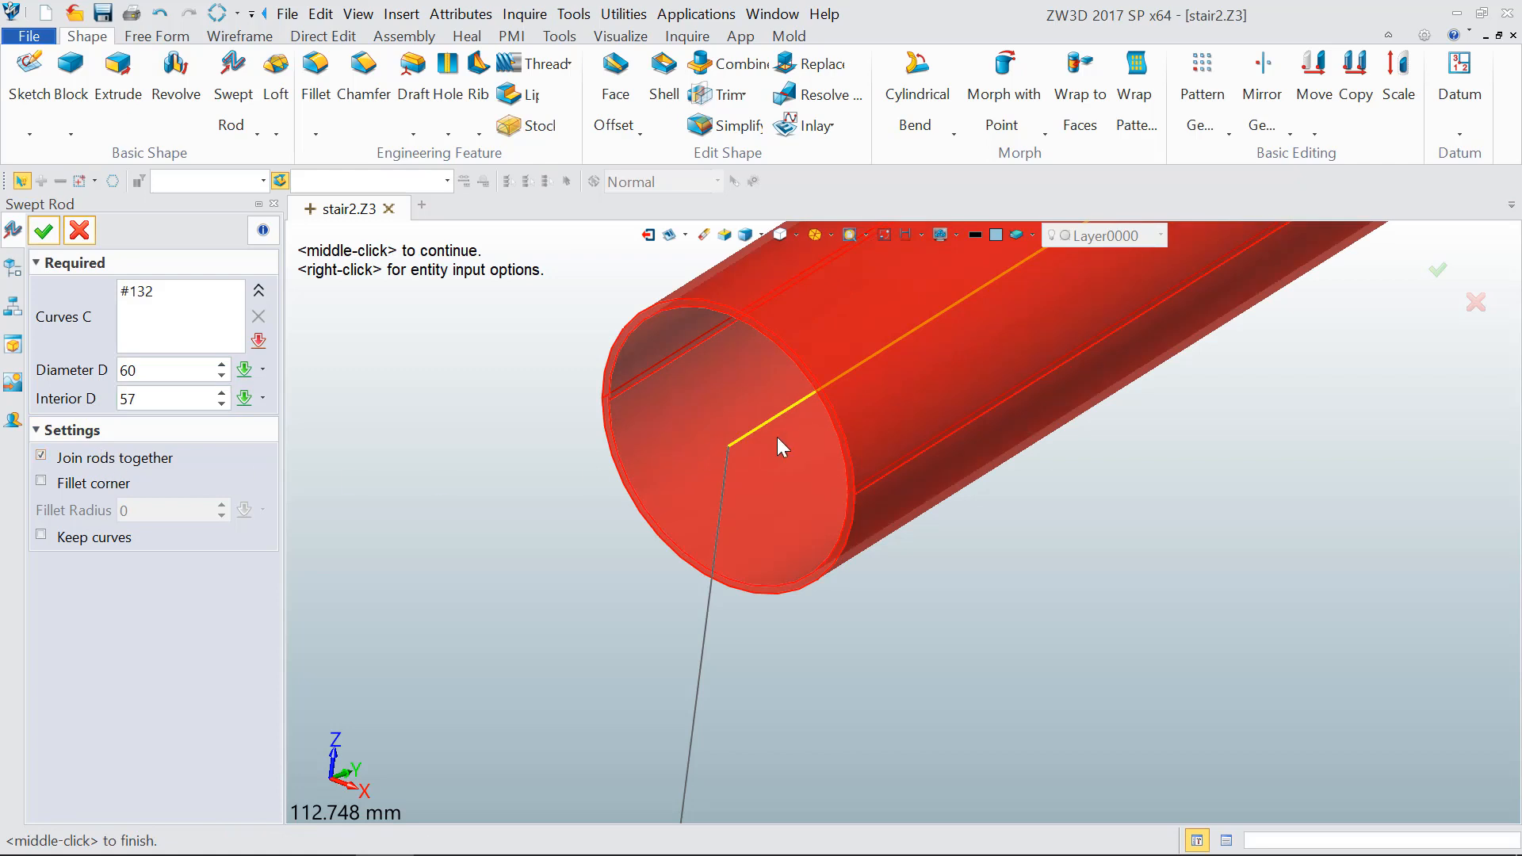
Step: Cancel the pending Swept Rod of the top rail line
scroll(776, 435, "down", 5)
scroll(753, 428, "down", 3)
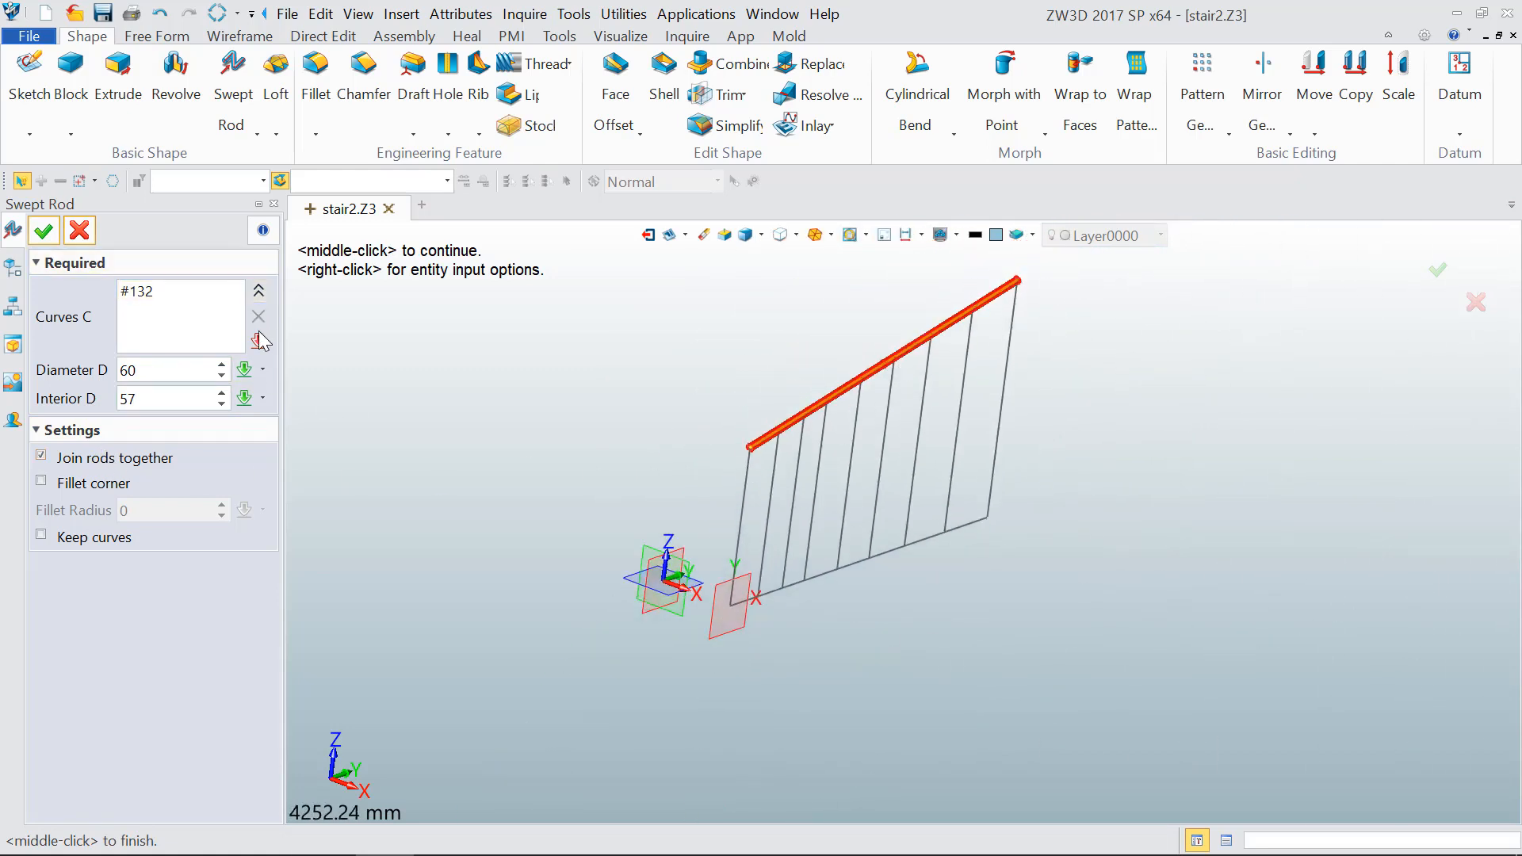
left_click(79, 232)
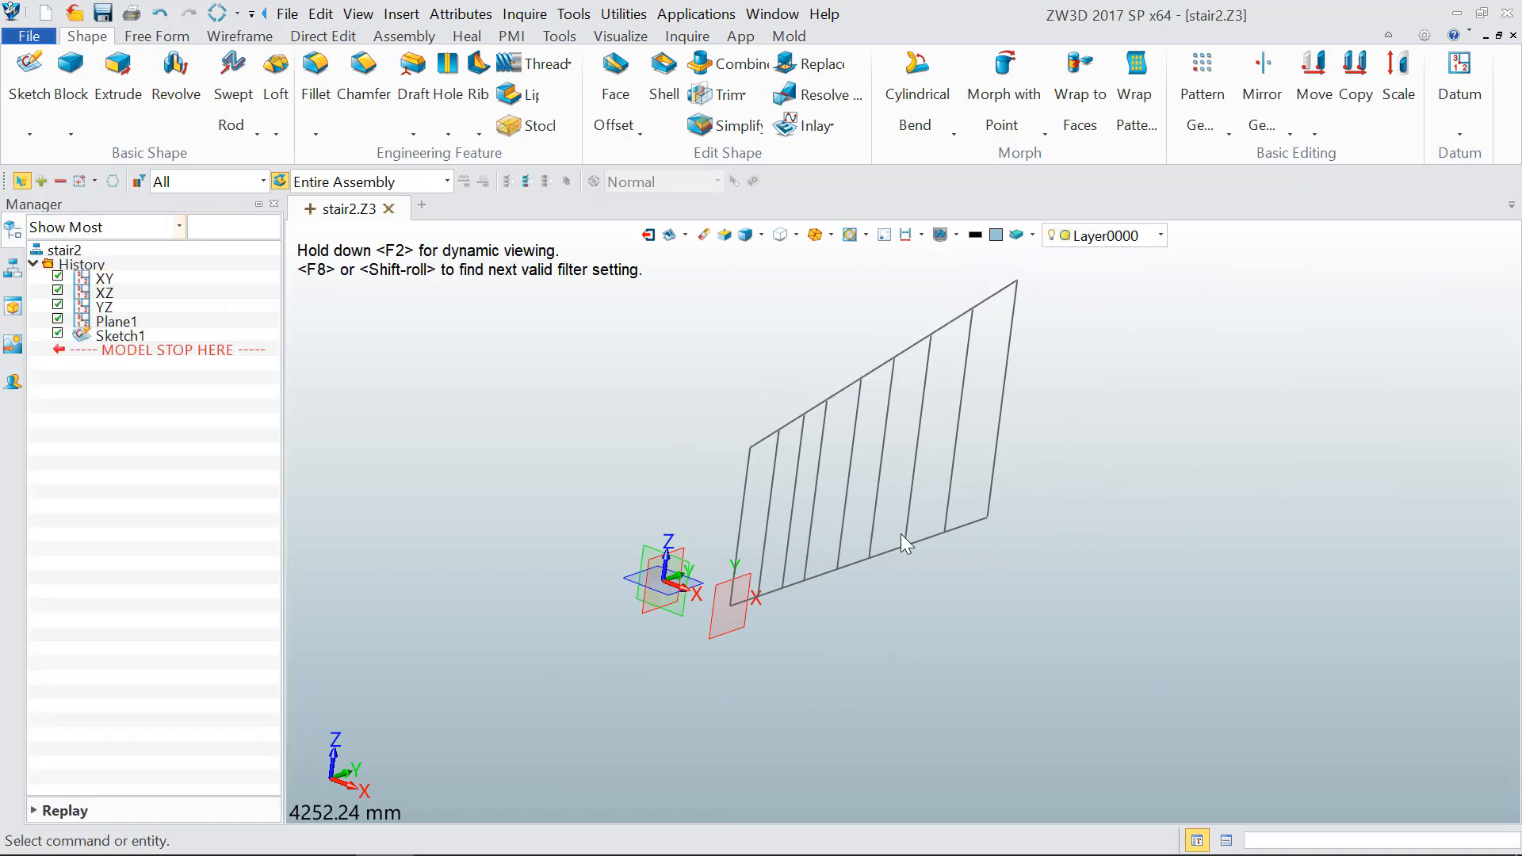
Step: Try a new Swept Rod on the whole sketch with the pick filter set to All, and clear the curve selection
left_click(231, 91)
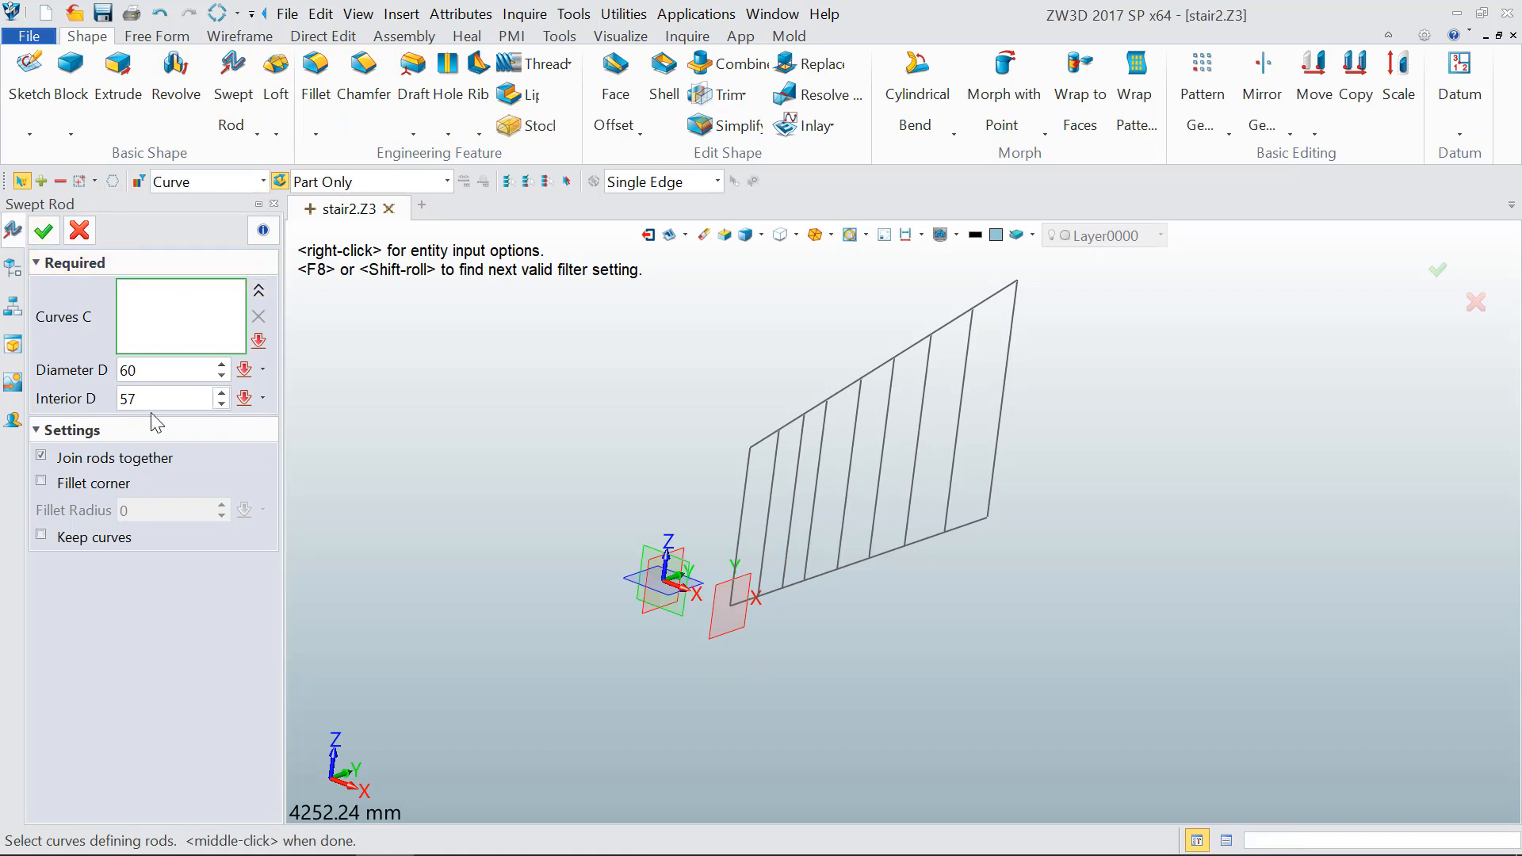
left_click(260, 182)
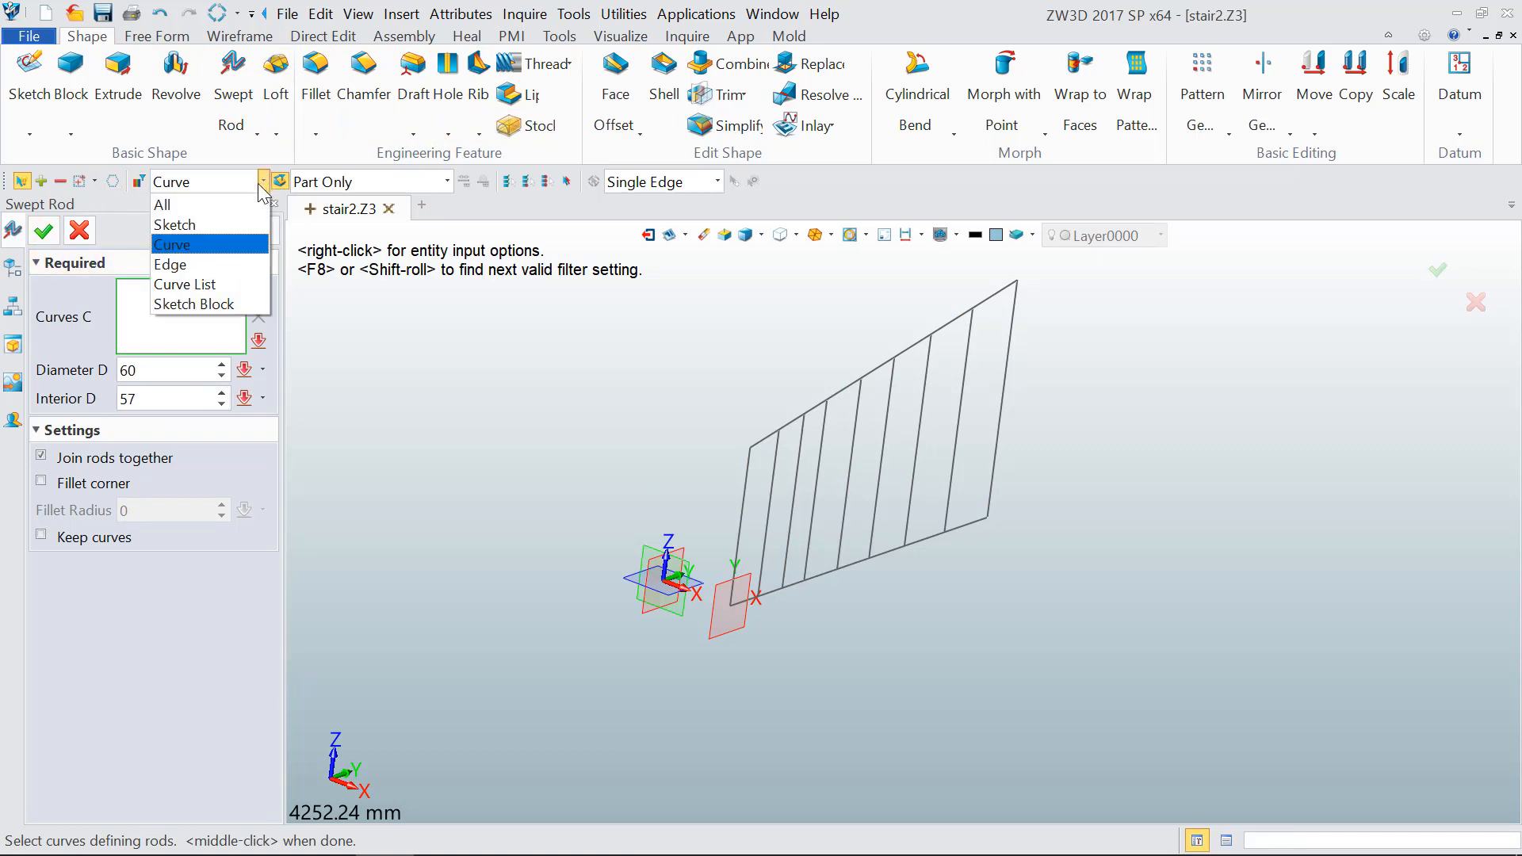
left_click(181, 204)
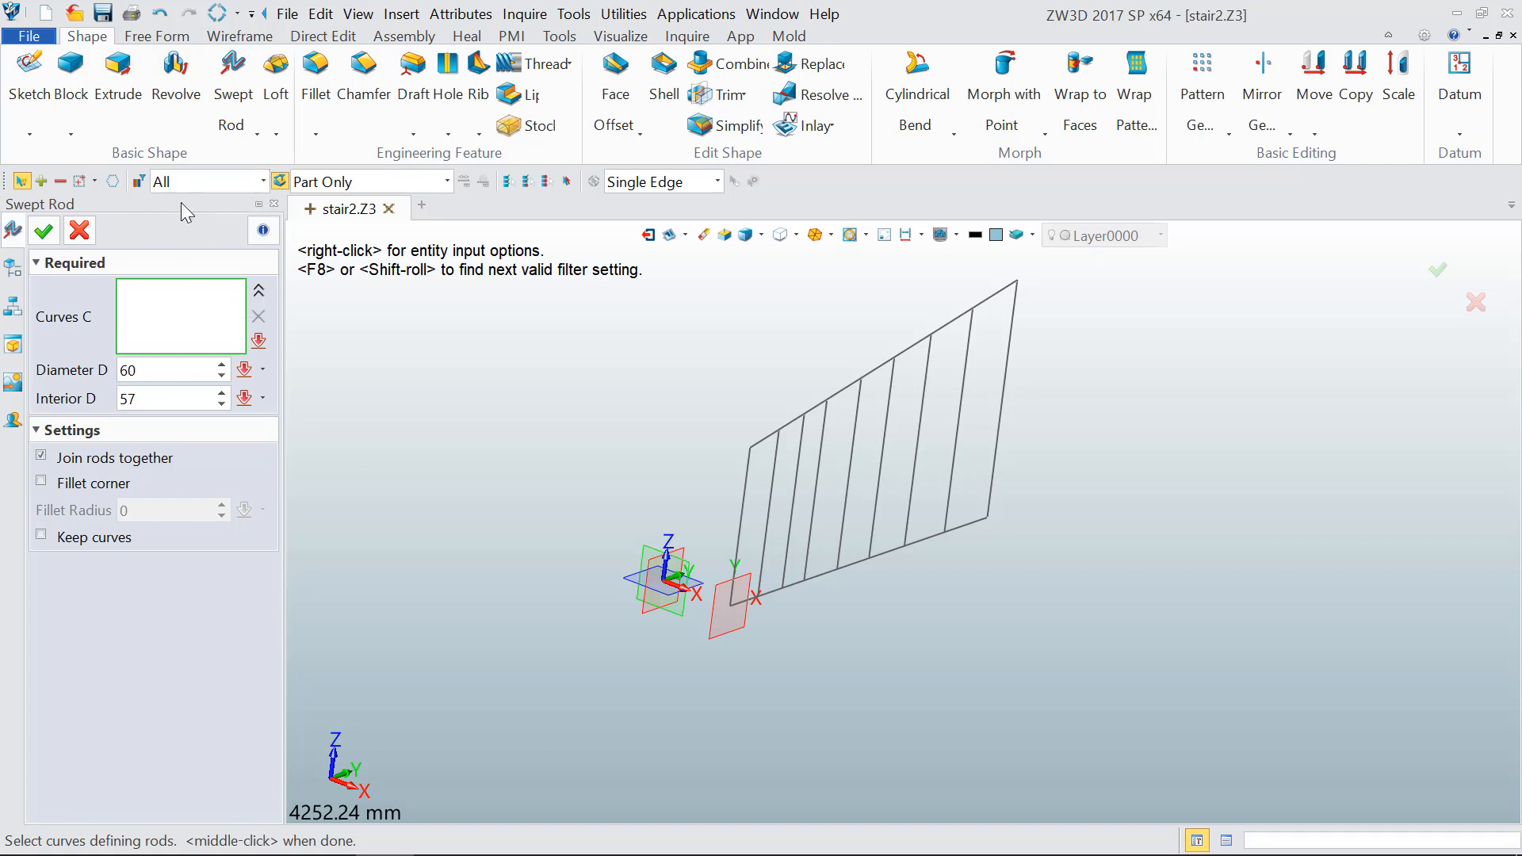
left_click(774, 431)
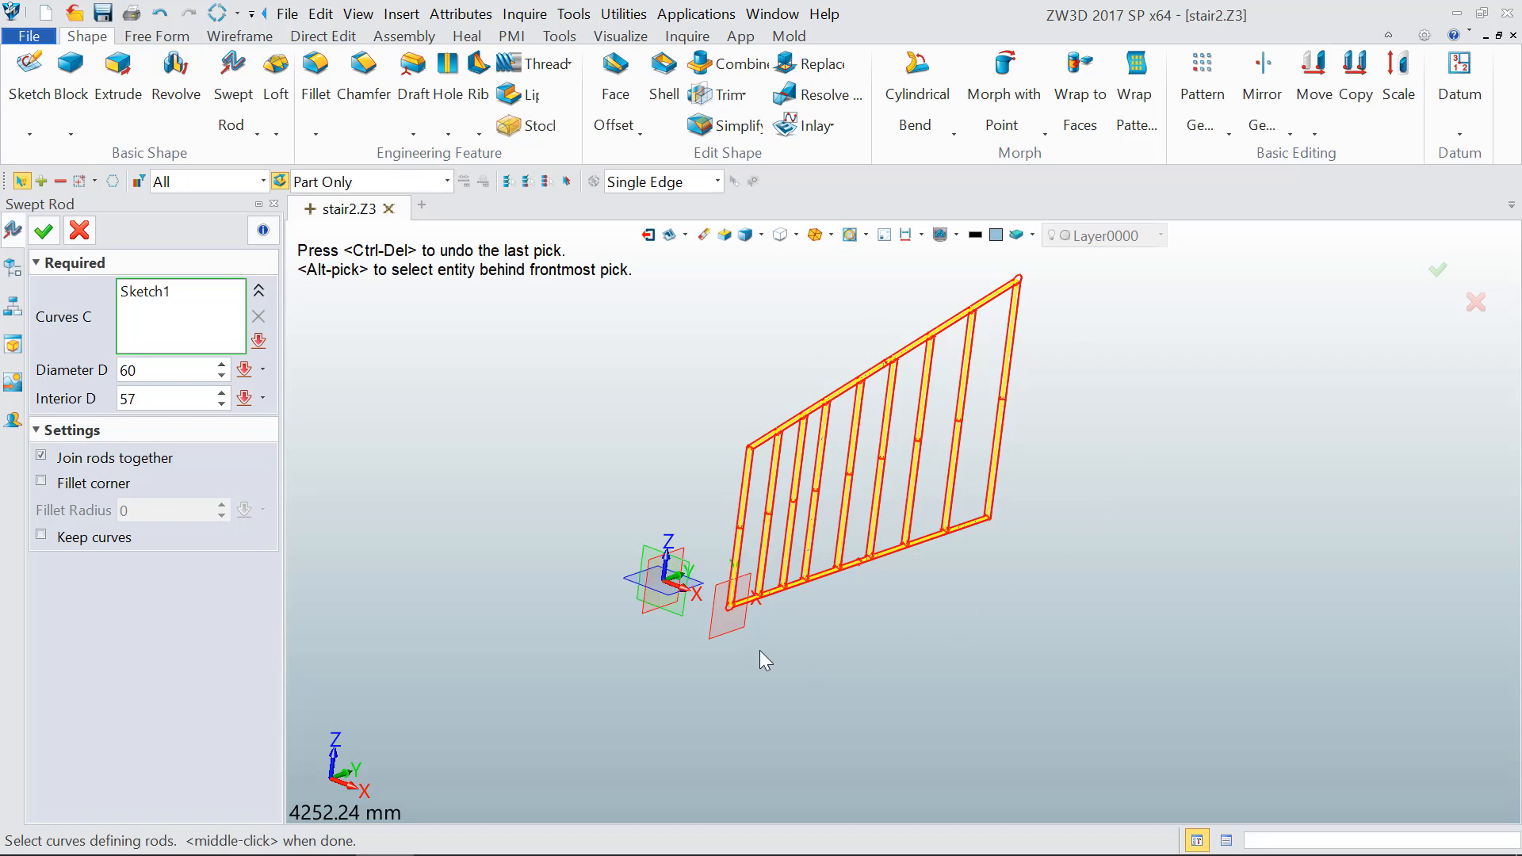
right_click_drag(832, 517, 785, 475)
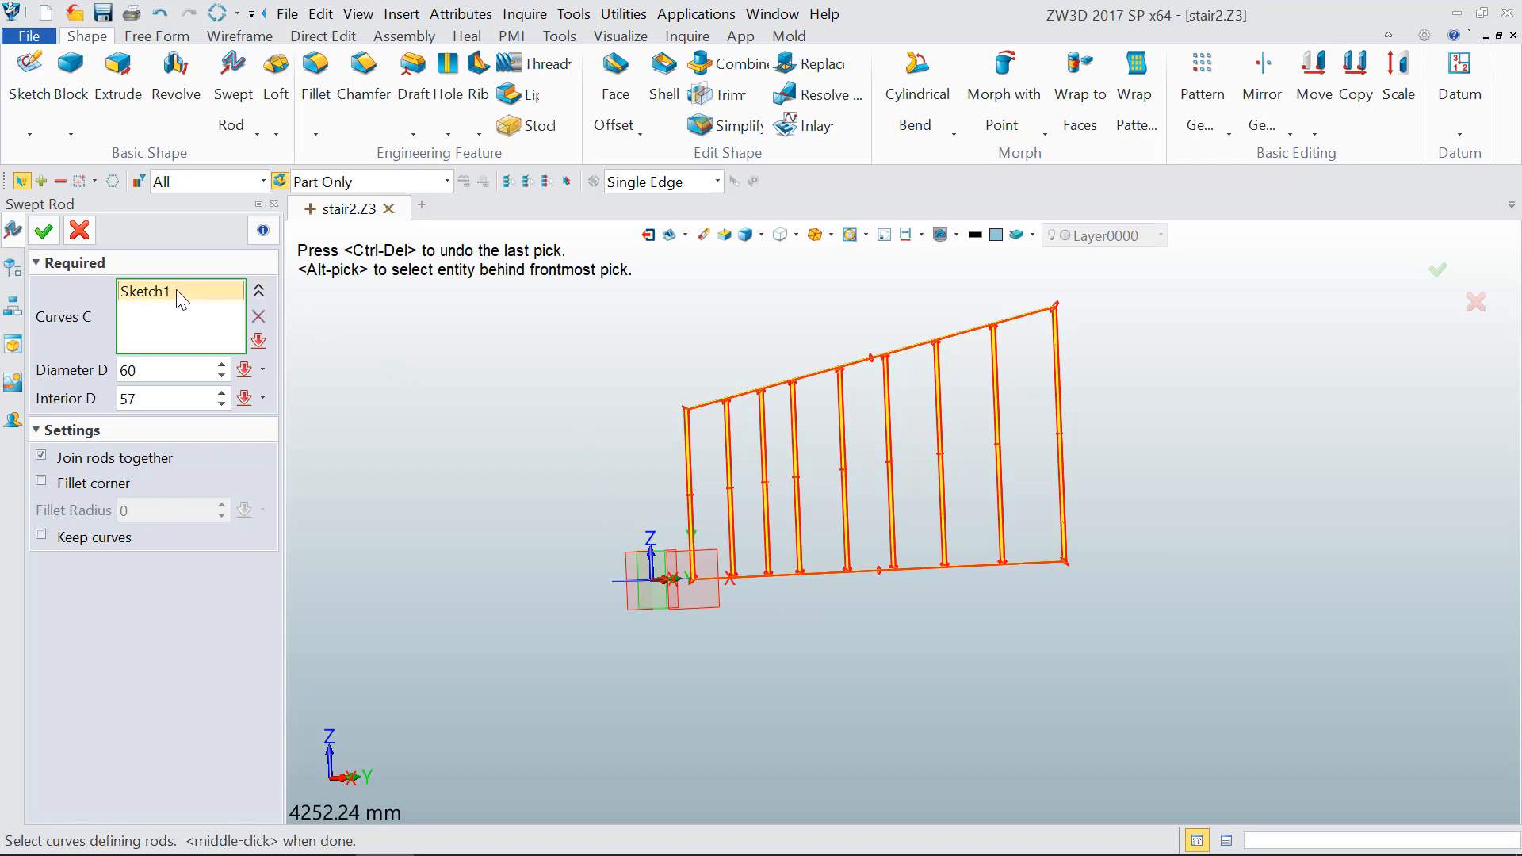
left_click(258, 290)
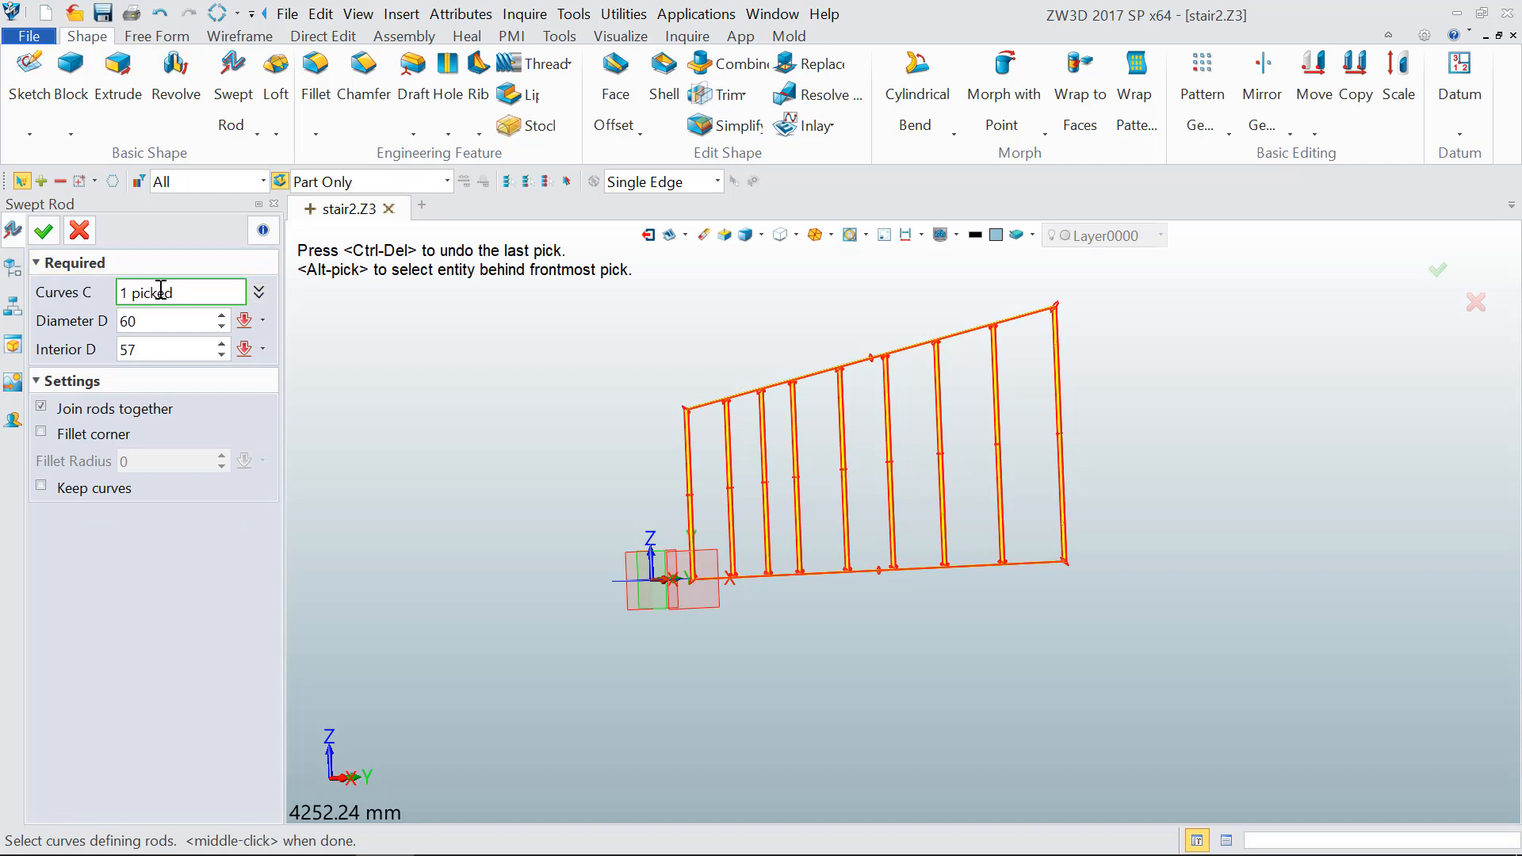
left_click(258, 291)
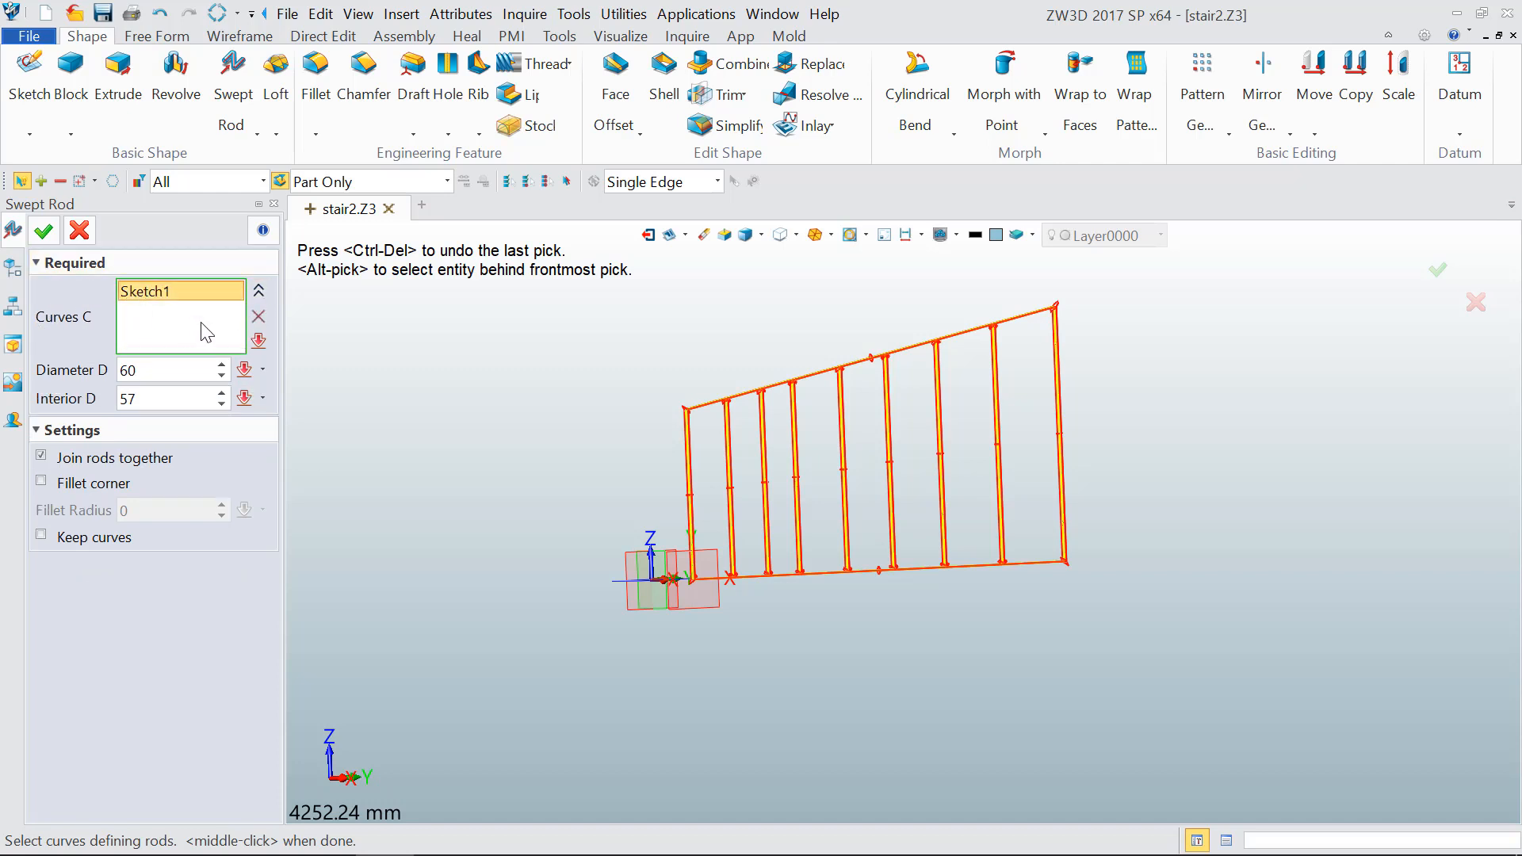
left_click(259, 317)
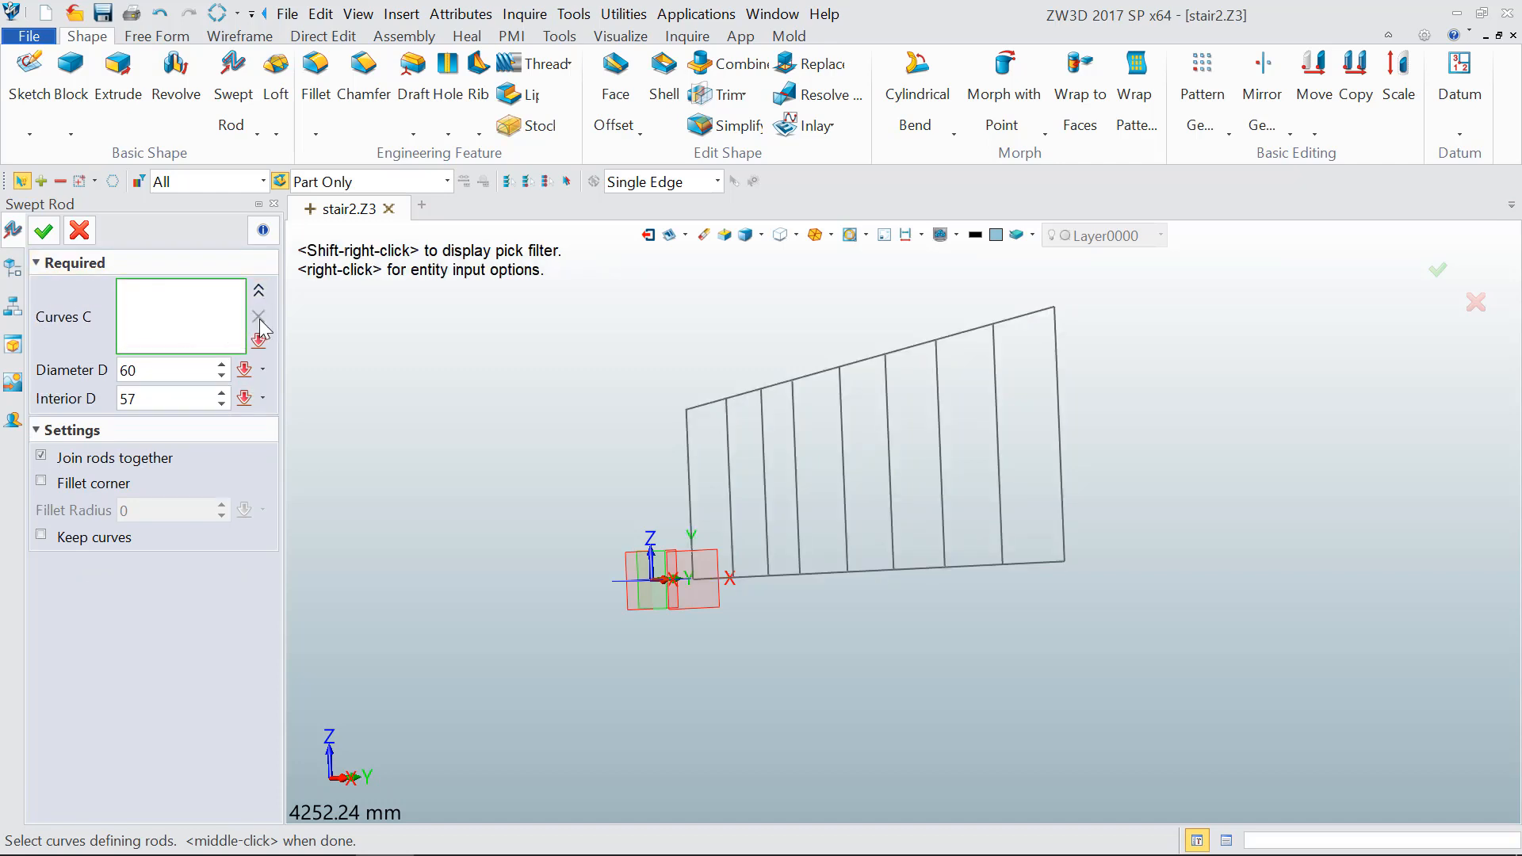
Step: Create a Swept Rod along the single top and bottom rail lines with a 60 mm diameter and 57 mm interior diameter
left_click(263, 182)
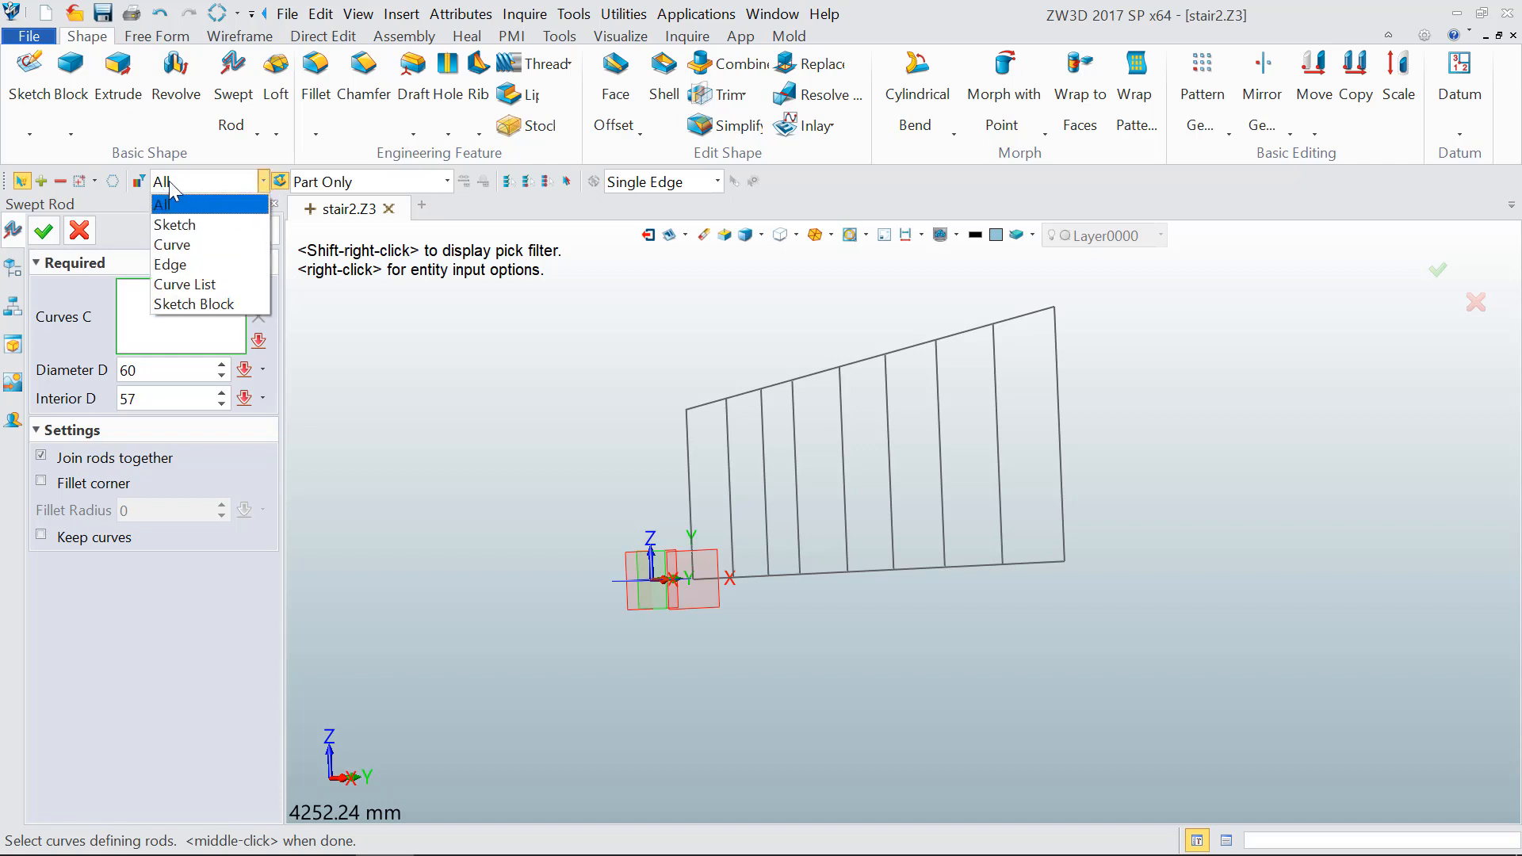
left_click(179, 243)
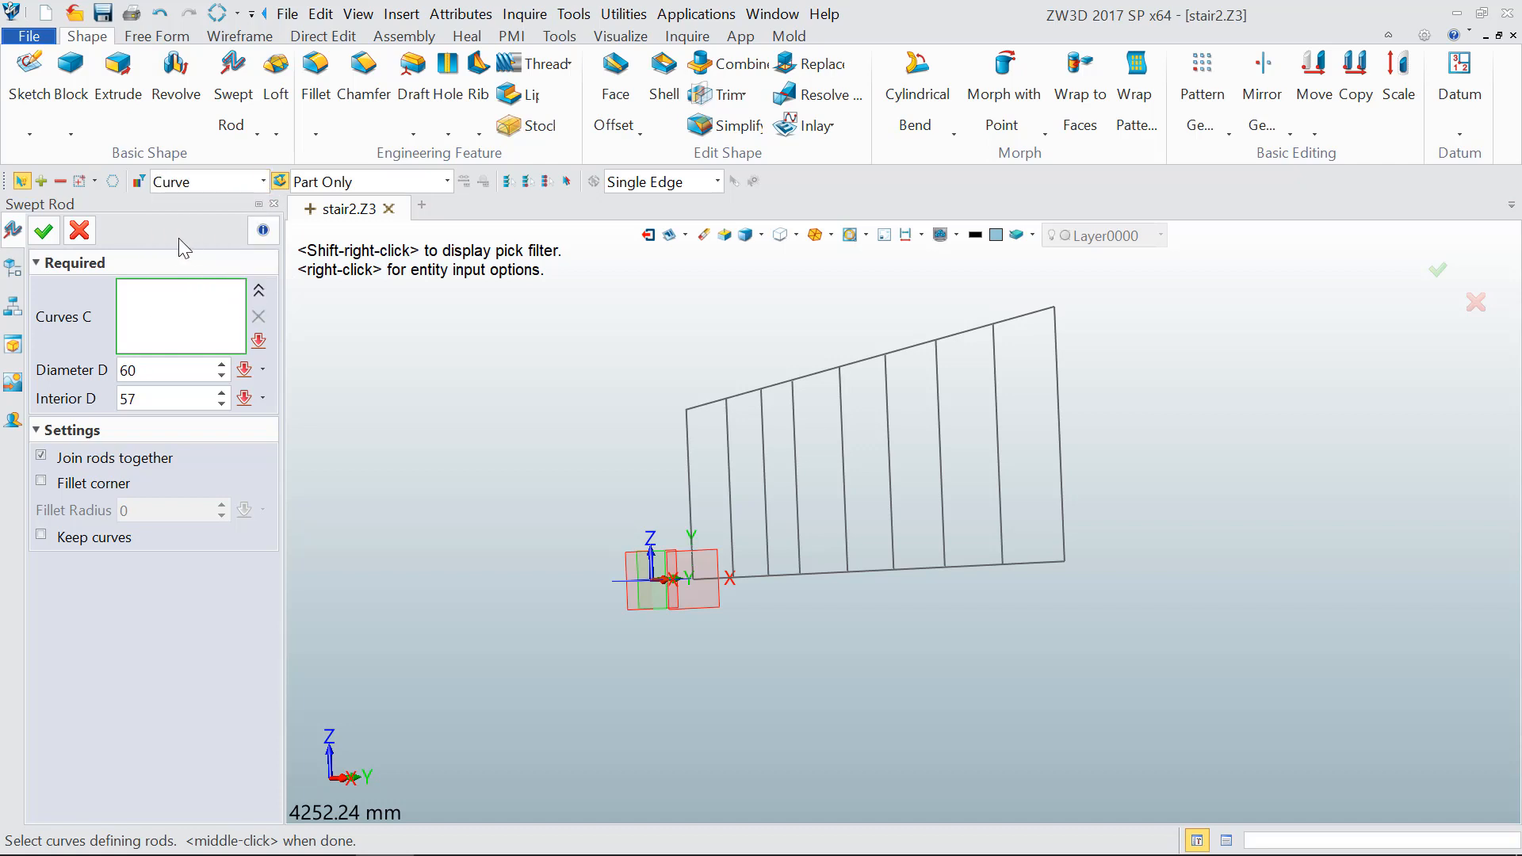
left_click(851, 364)
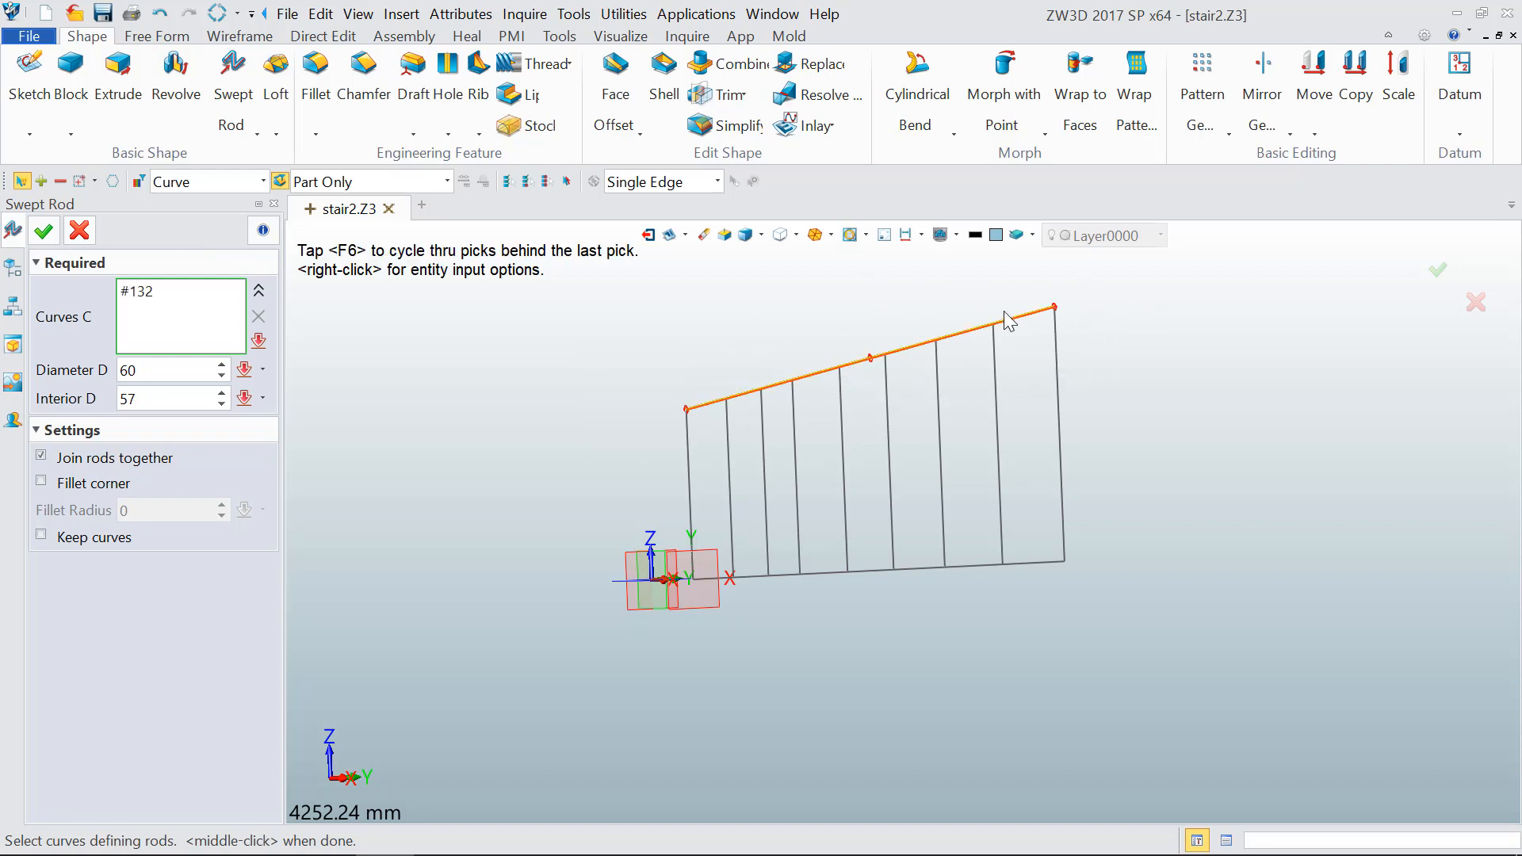
left_click(823, 573)
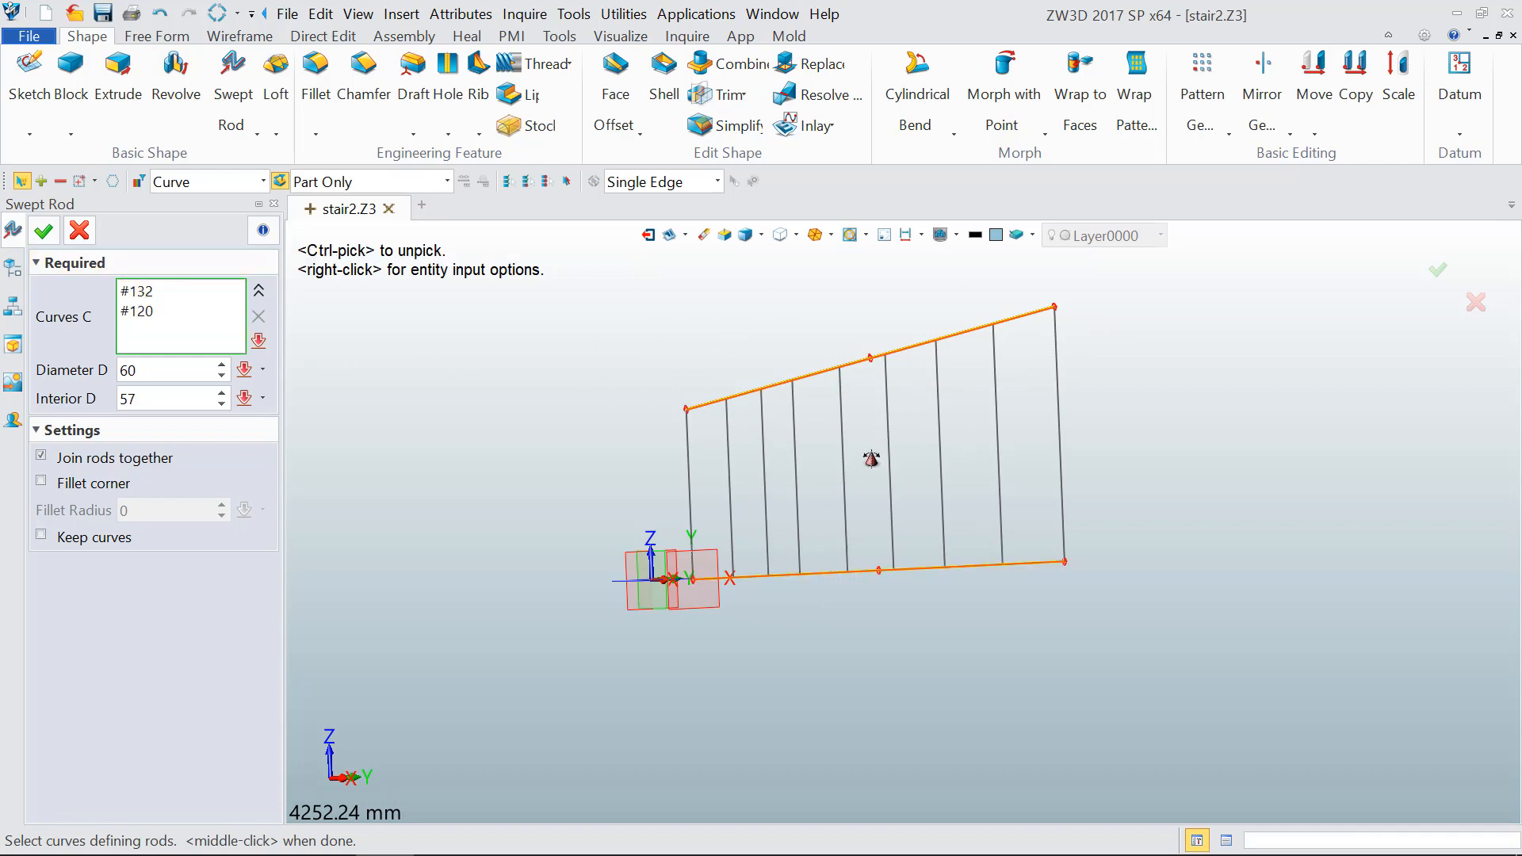
middle_click_drag(870, 458, 879, 469)
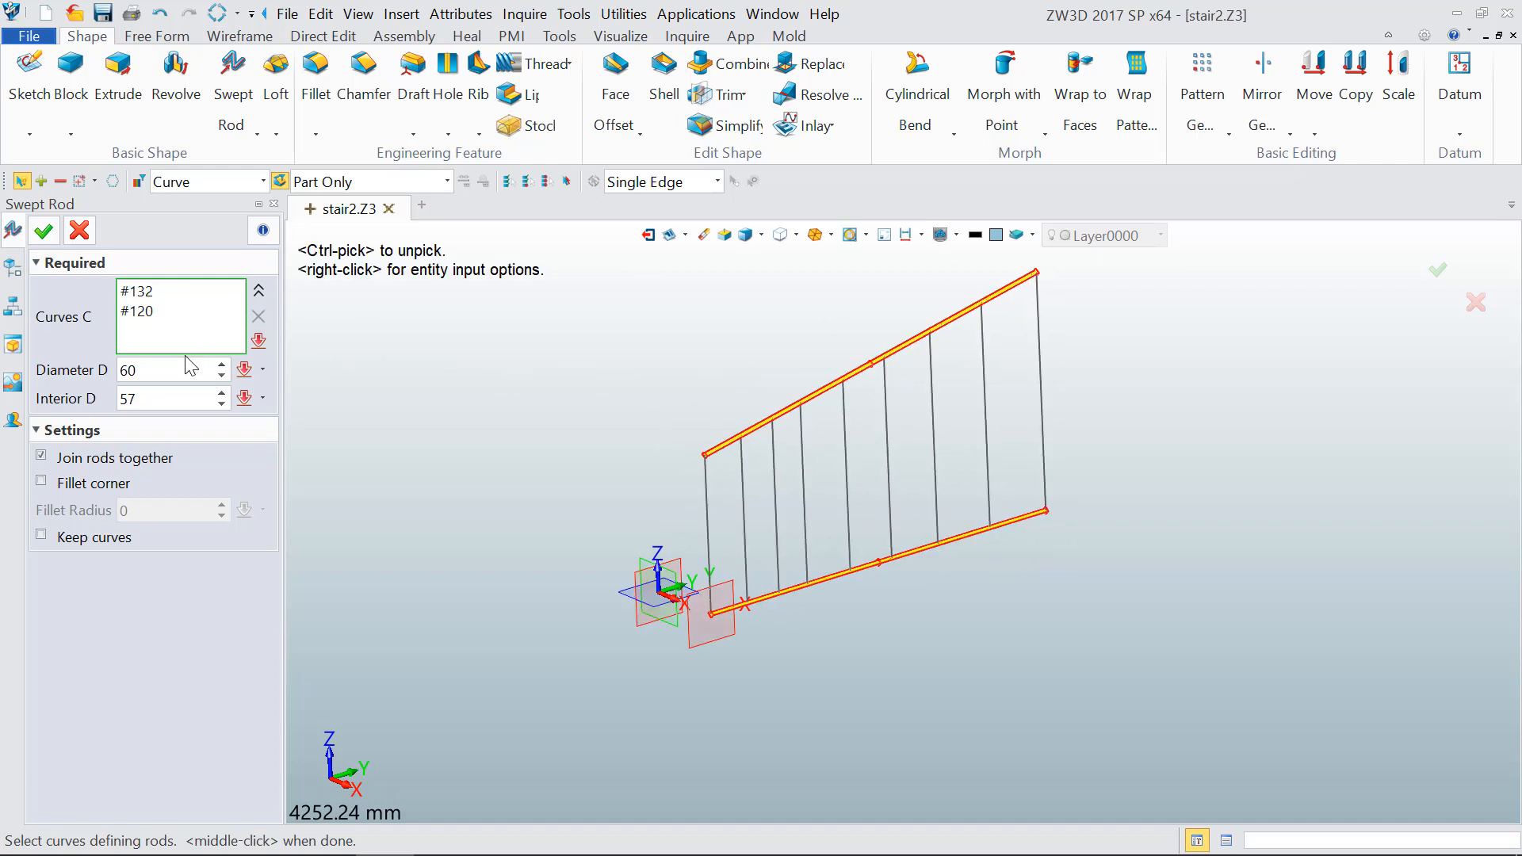
left_click(136, 370)
left_click(143, 398)
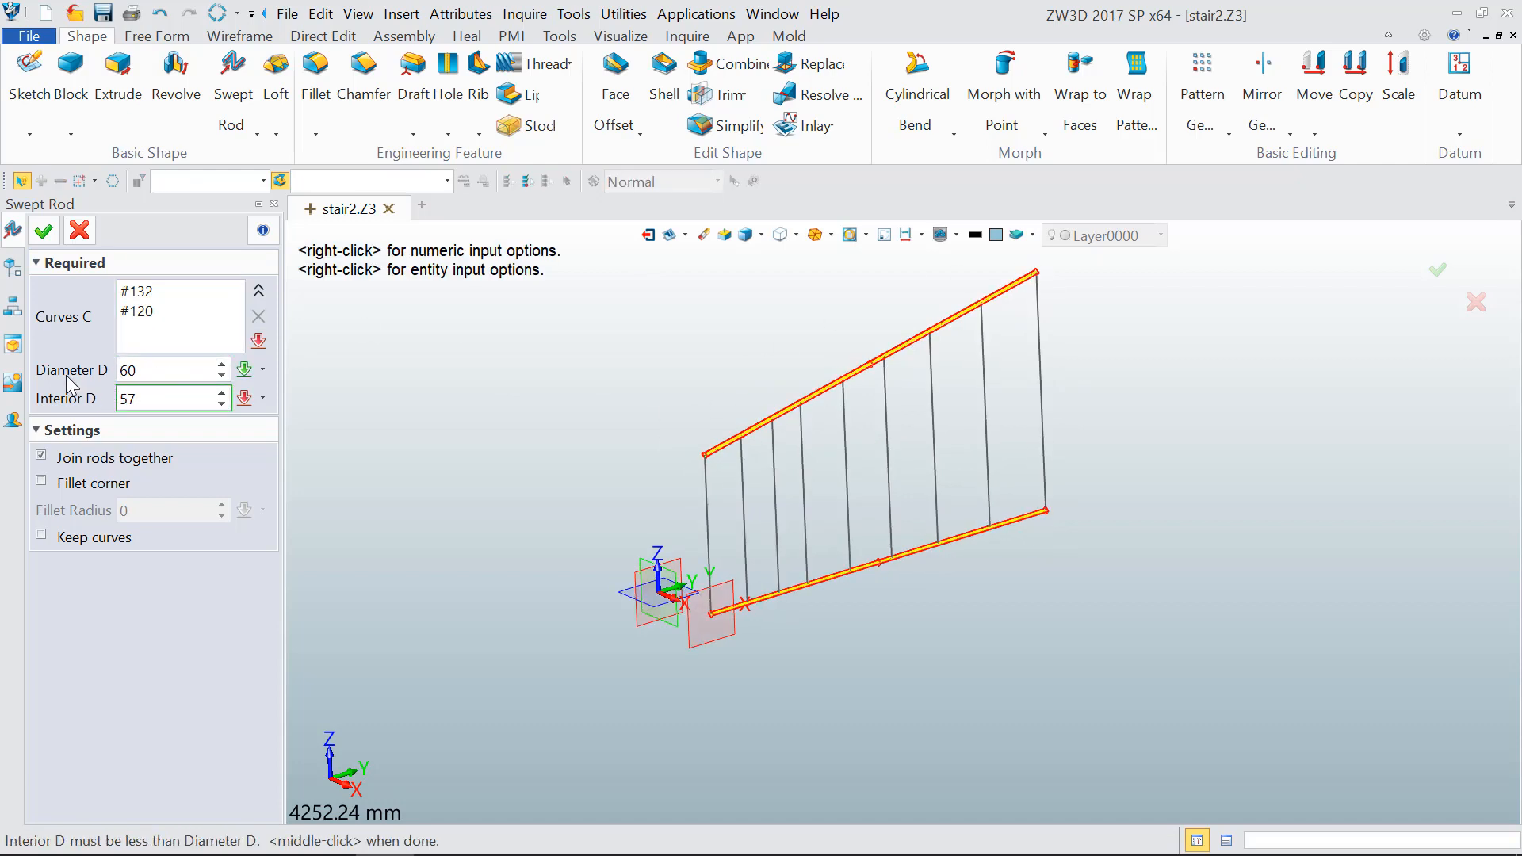
left_click(42, 232)
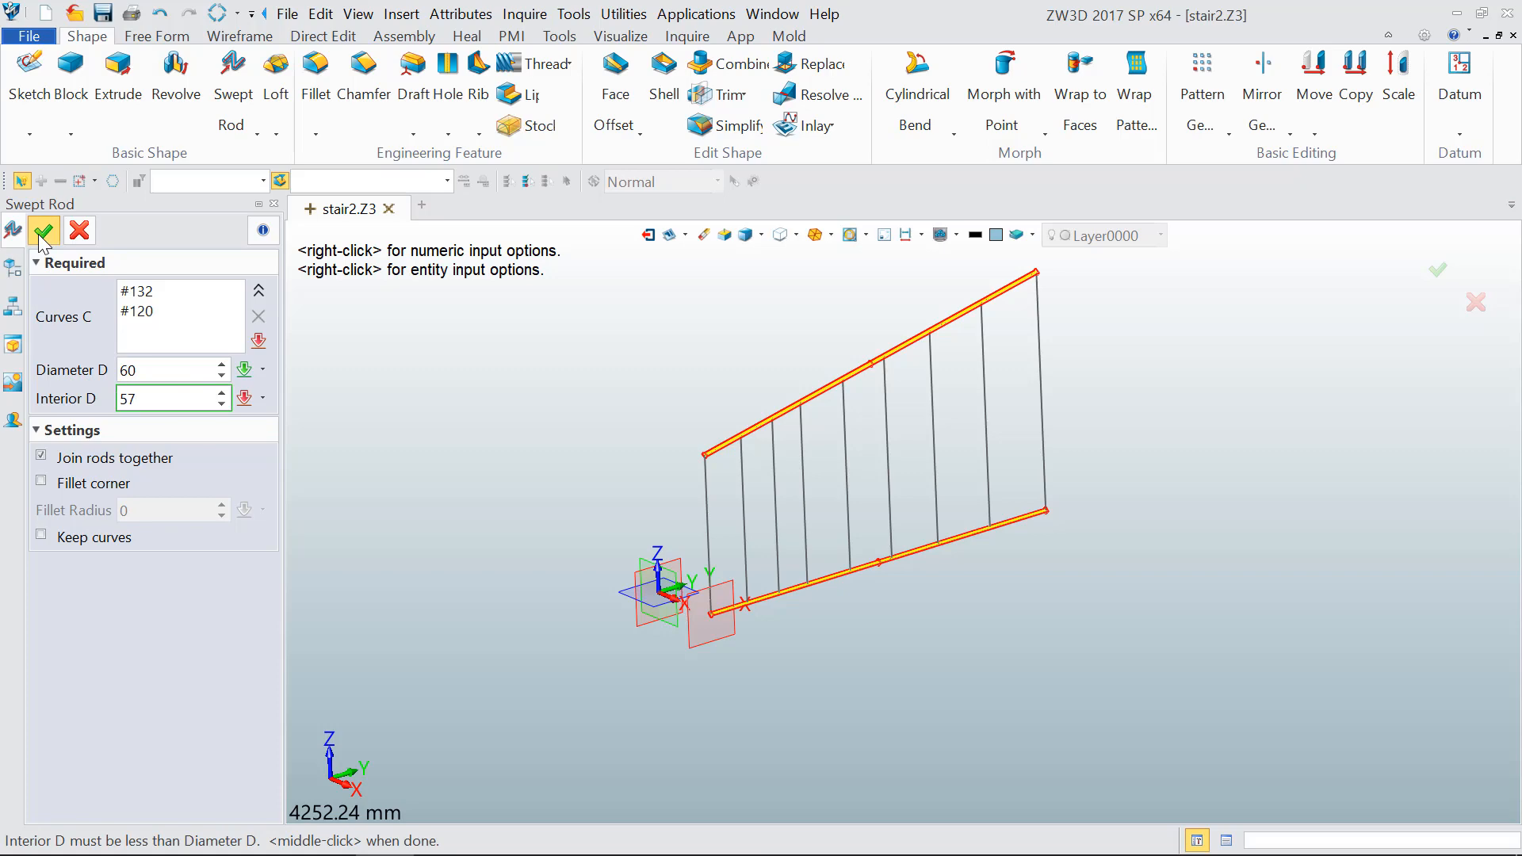
Step: Start another Swept Rod with all the vertical post lines between the two rails as its curves
scroll(786, 480, "up", 8)
scroll(747, 517, "up", 5)
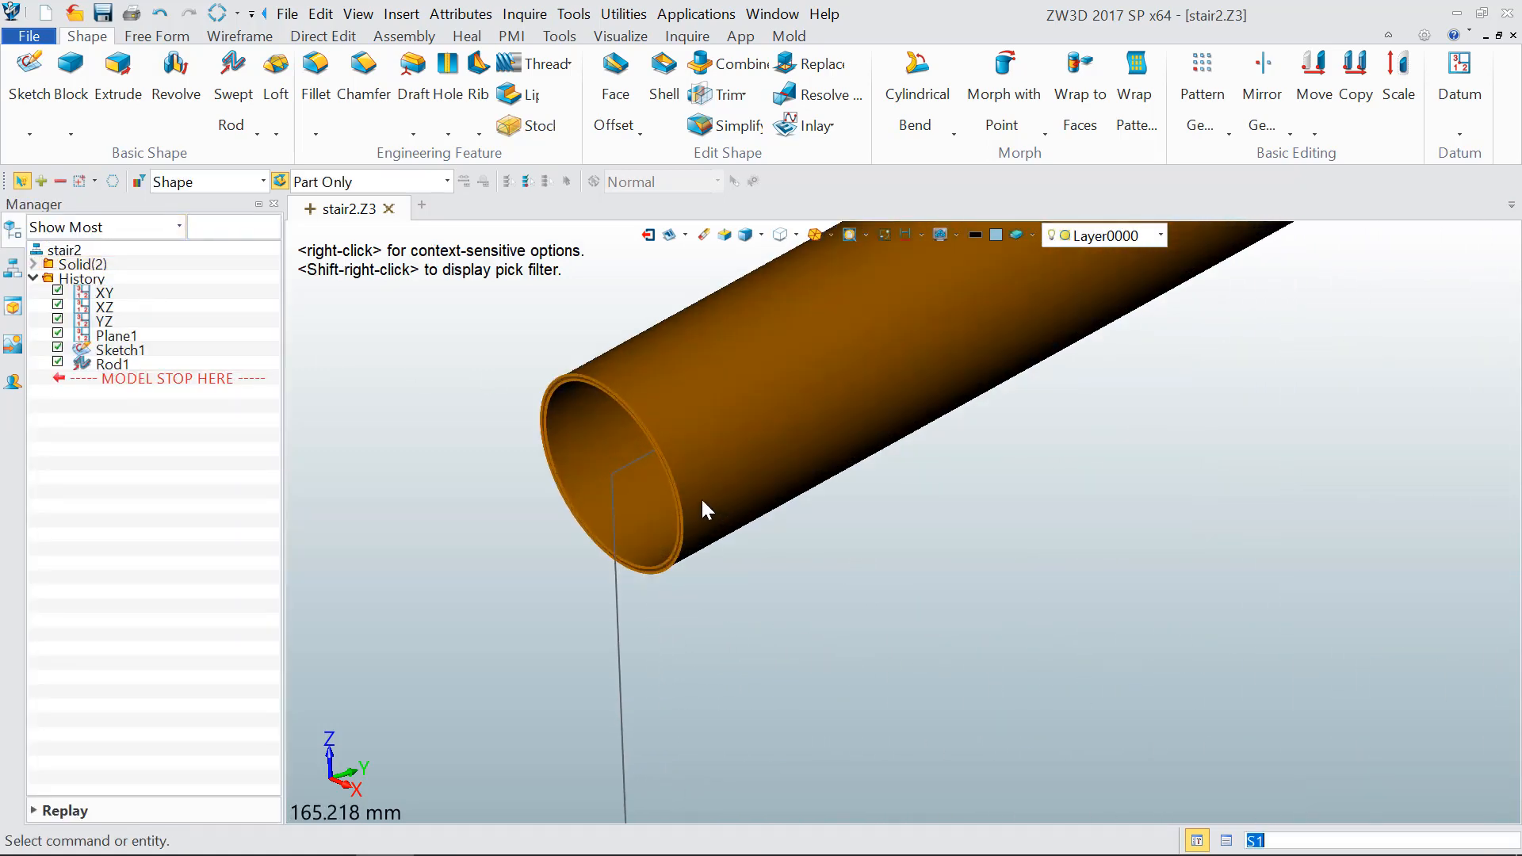
scroll(612, 445, "down", 10)
mouse_move(882, 604)
right_mouse_down()
mouse_move(819, 598)
mouse_move(898, 600)
right_mouse_up()
scroll(896, 649, "down", 1)
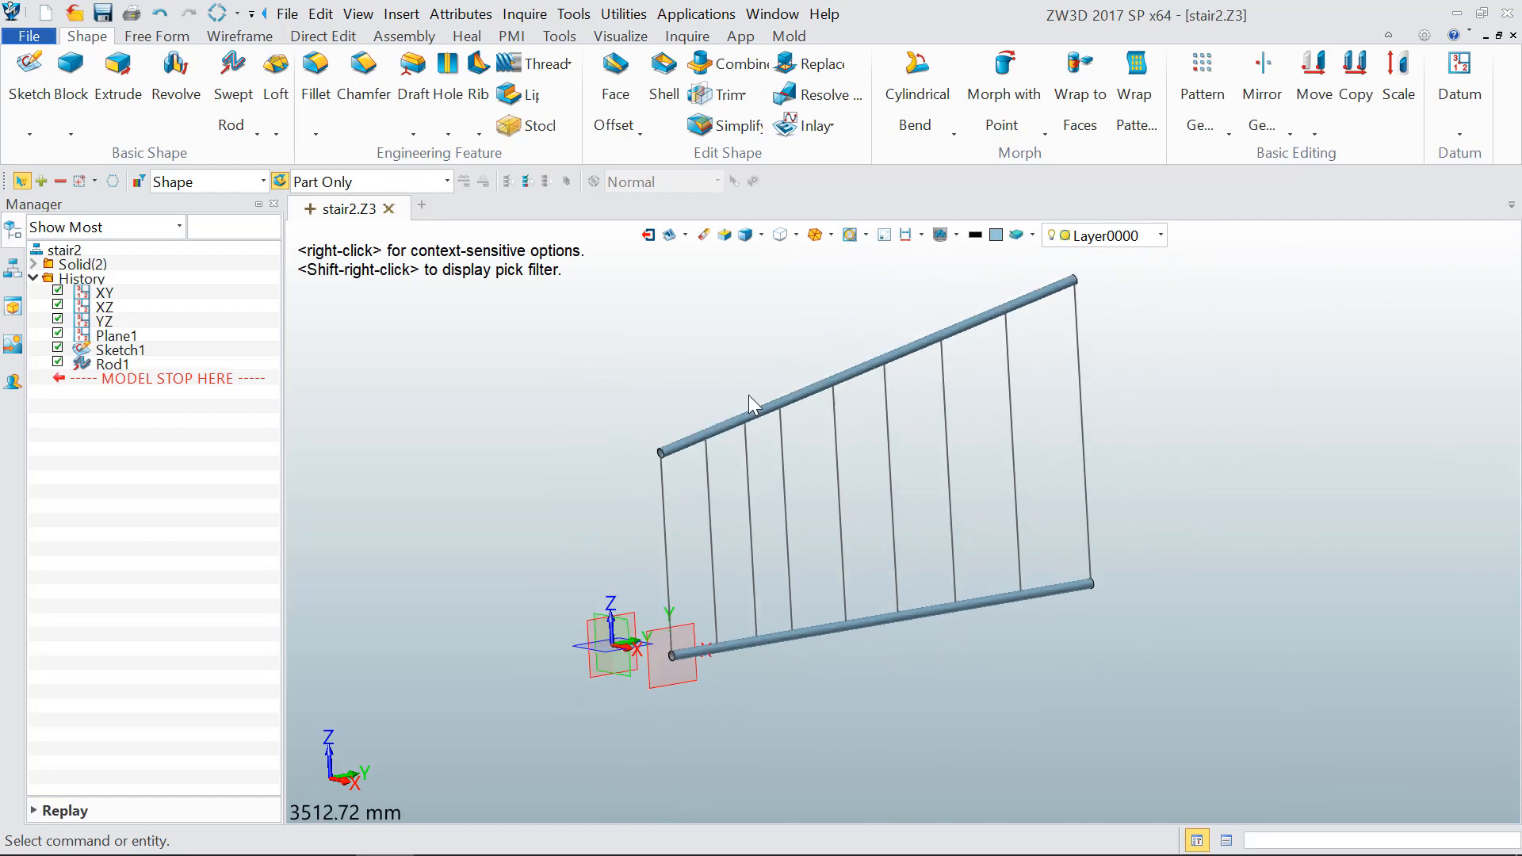
left_click(233, 68)
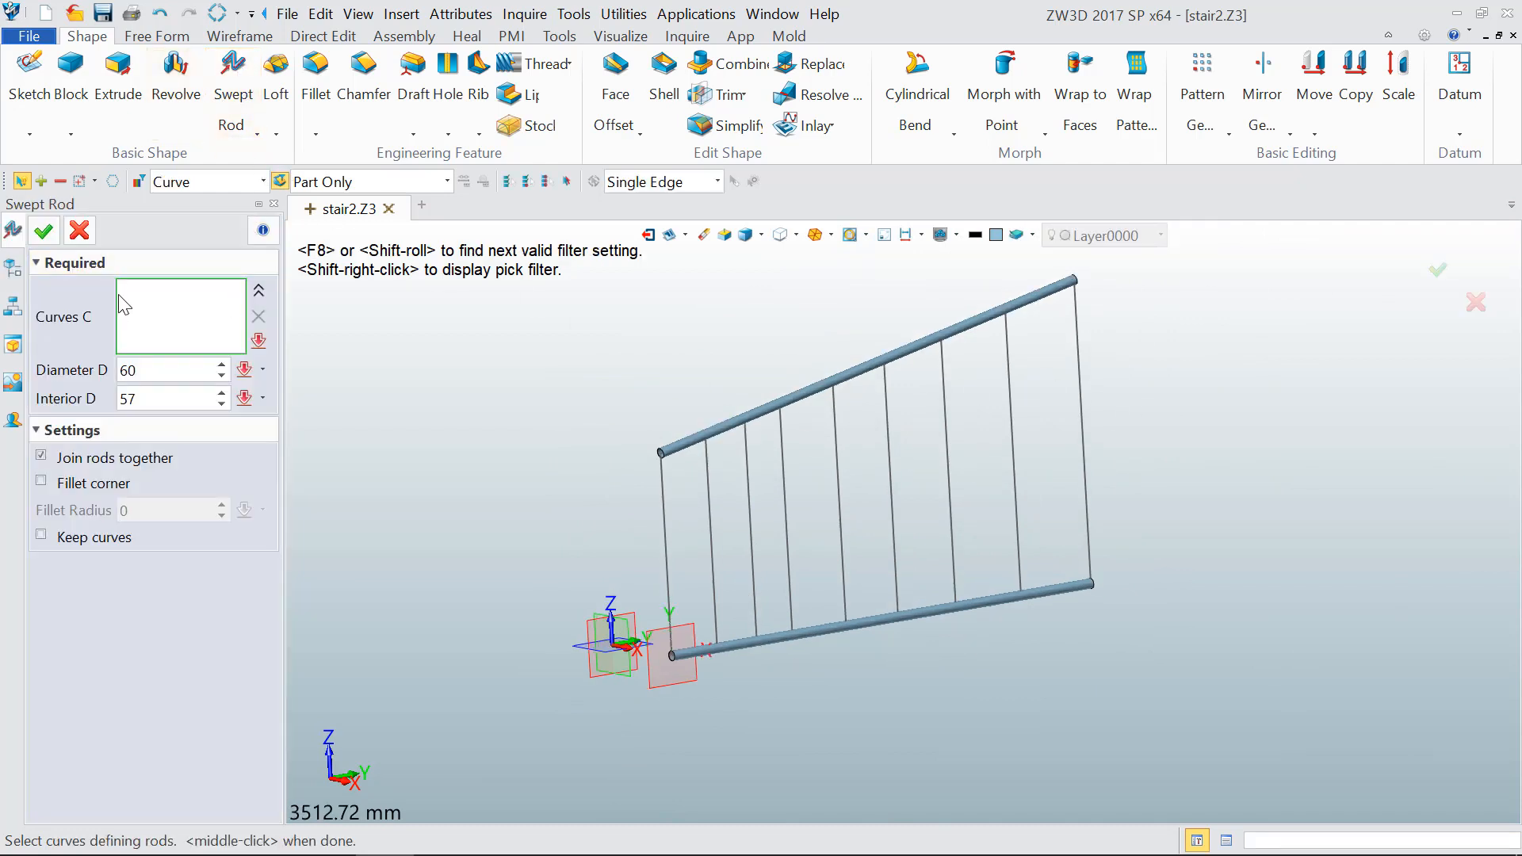
left_click_drag(609, 474, 1186, 521)
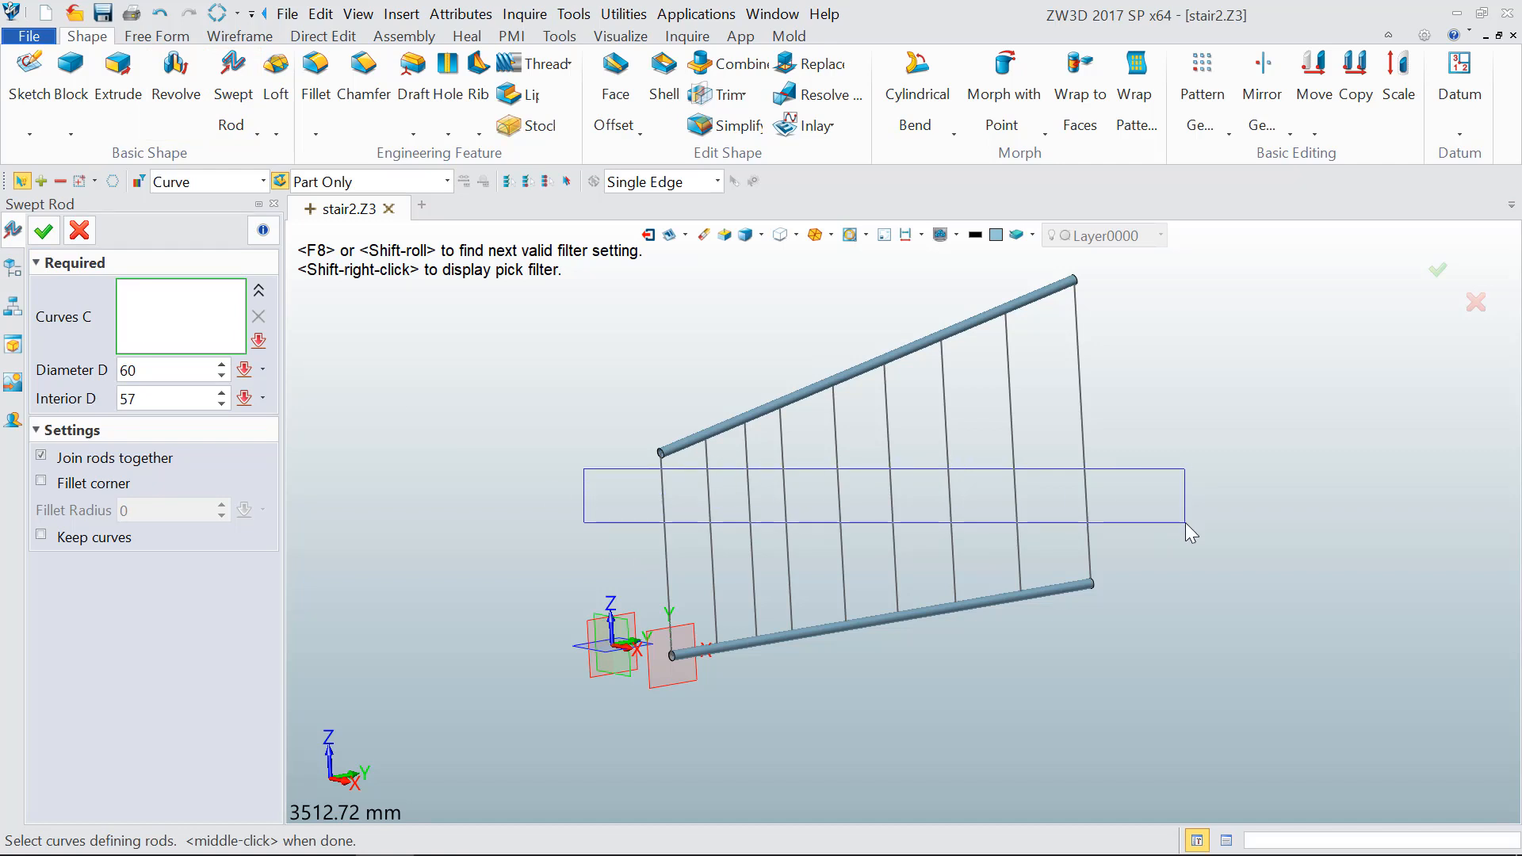
left_click_drag(1186, 522, 1186, 522)
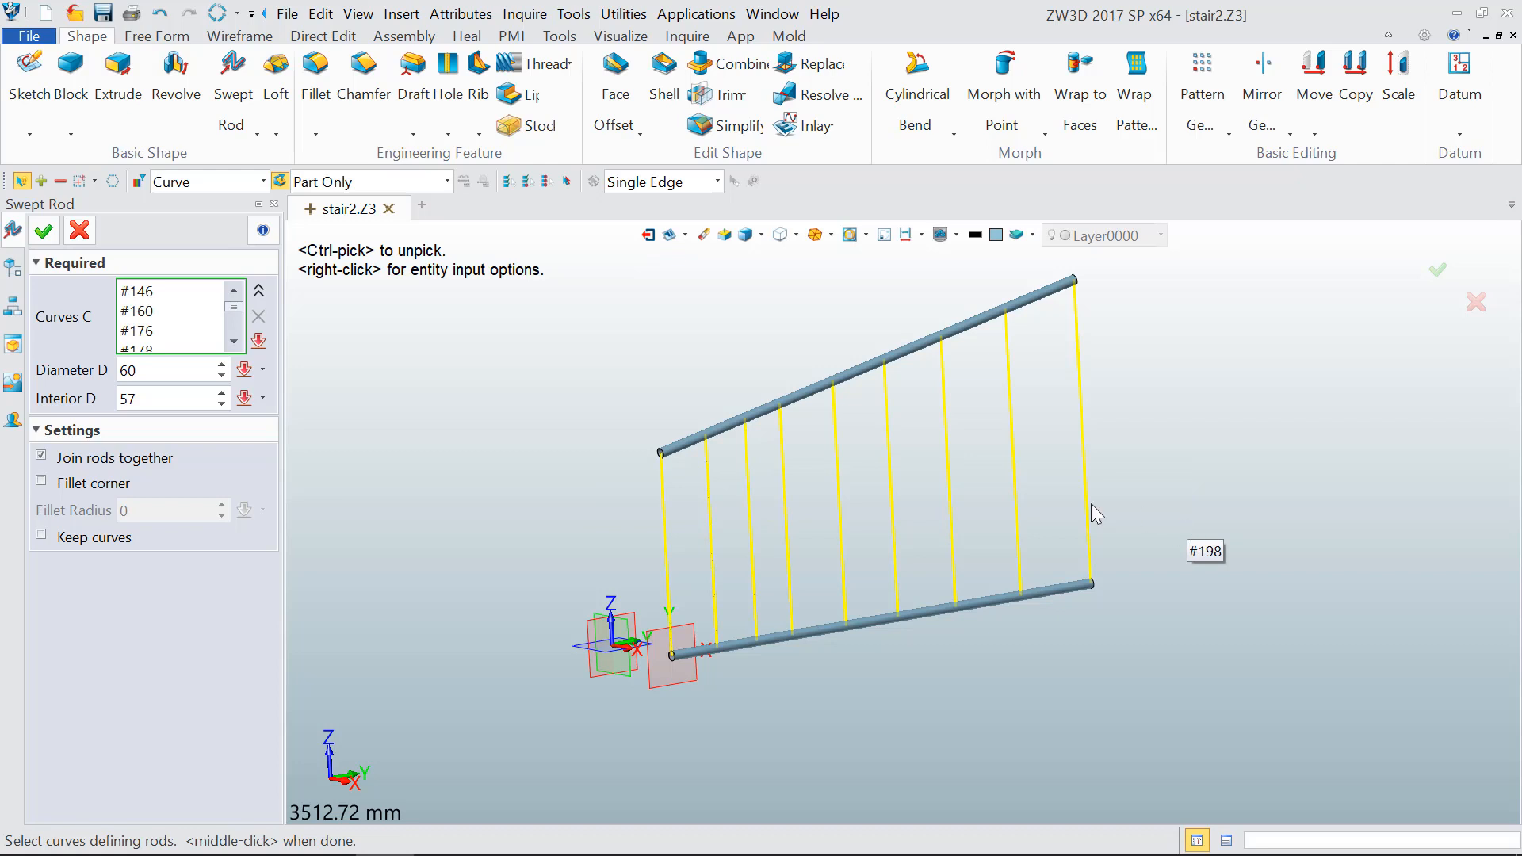
Step: Set the post rods' outer diameter to 40 mm and create the rods
left_click(89, 375)
type("4")
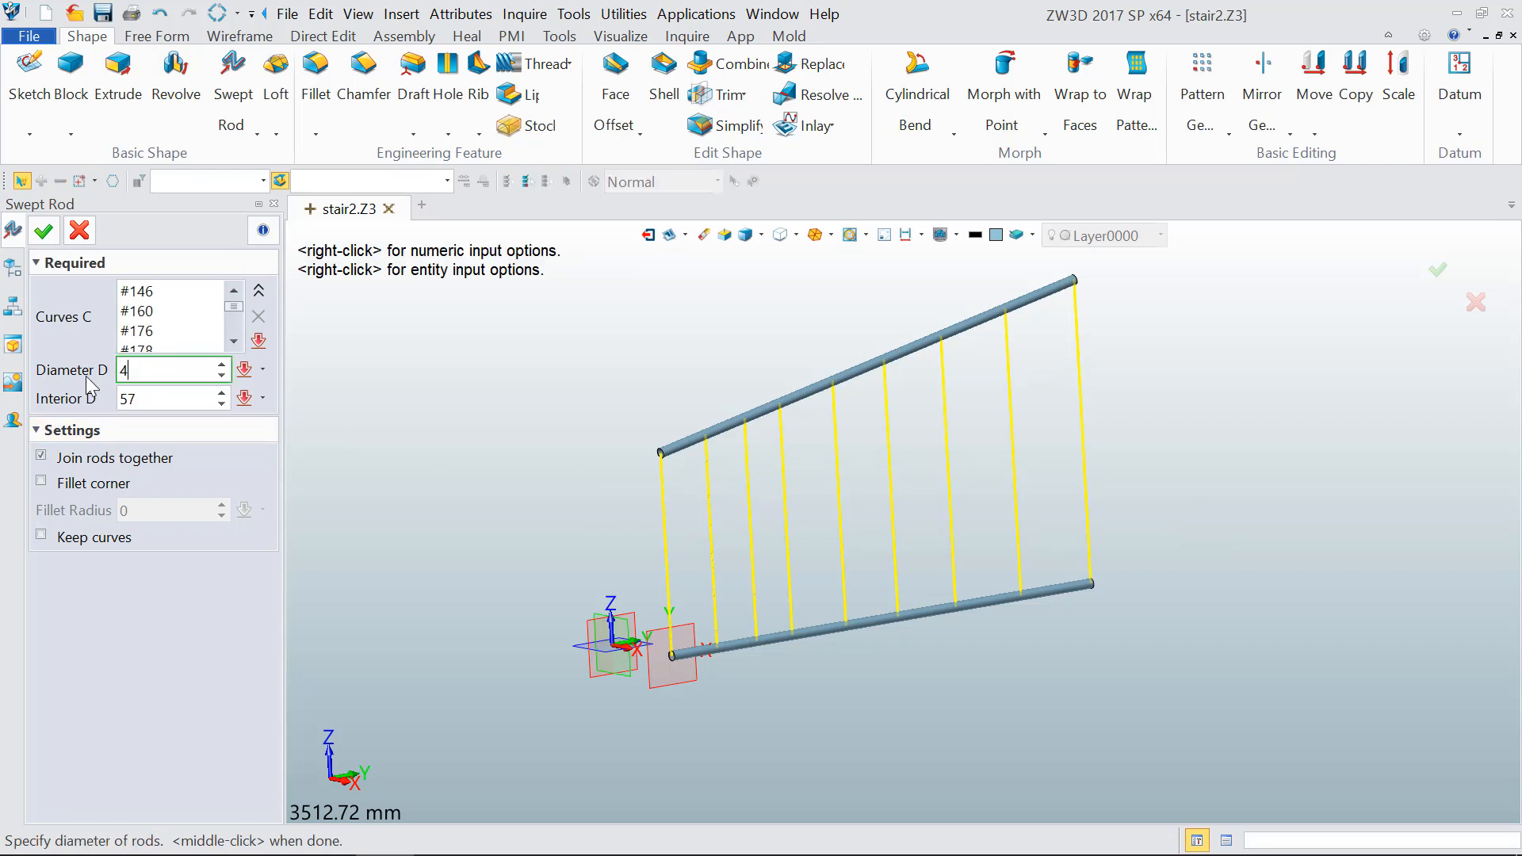
type("0")
key("Tab")
left_click(48, 231)
Step: Examine the post tubes and how their upper ends meet the hollow top rail
scroll(787, 384, "up", 3)
middle_click_drag(786, 384, 896, 382)
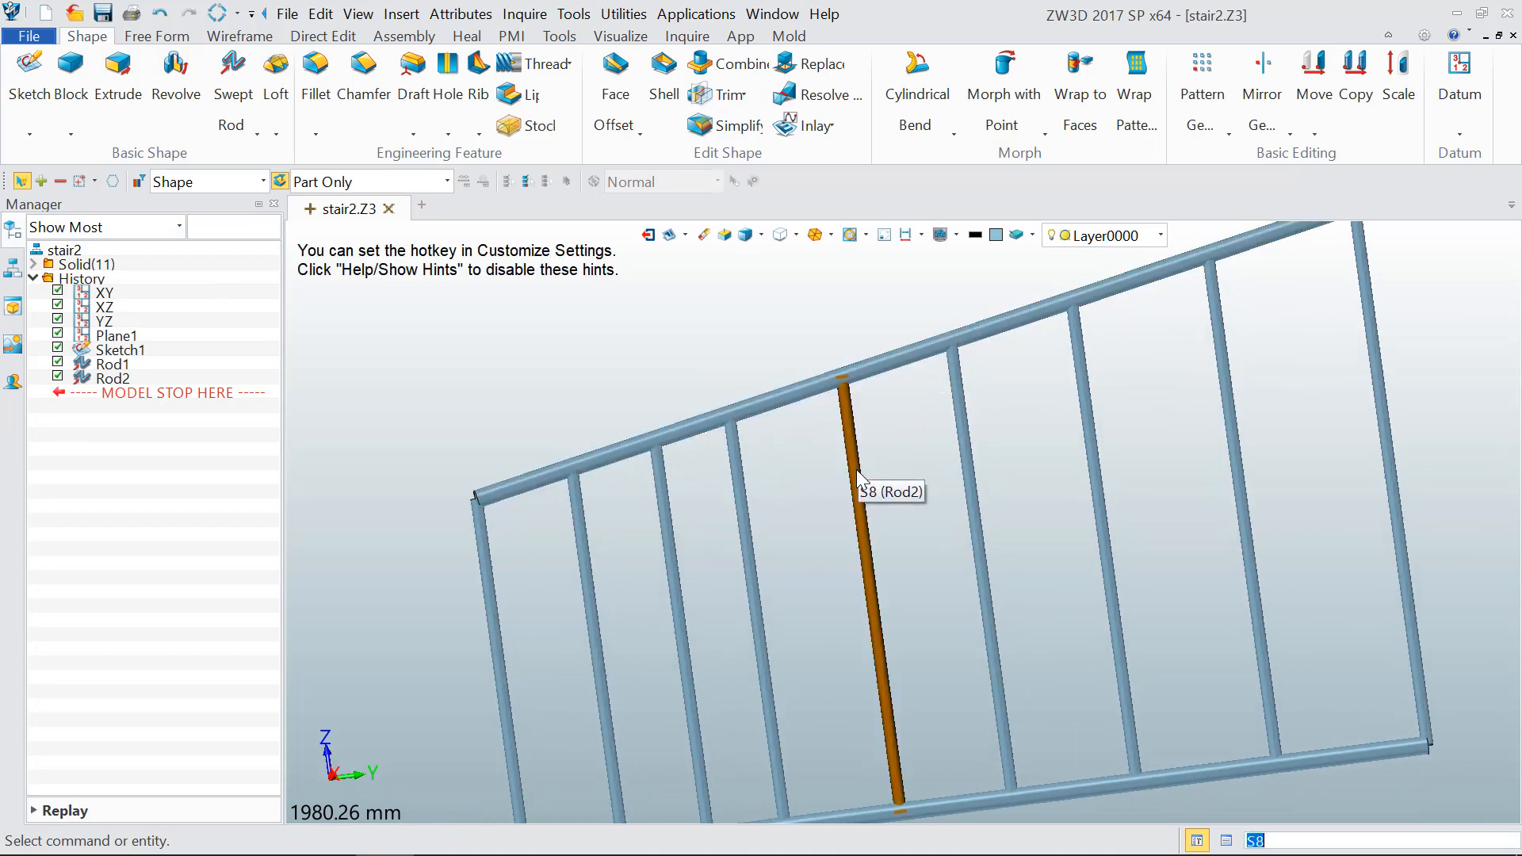
middle_click_drag(876, 492, 633, 498)
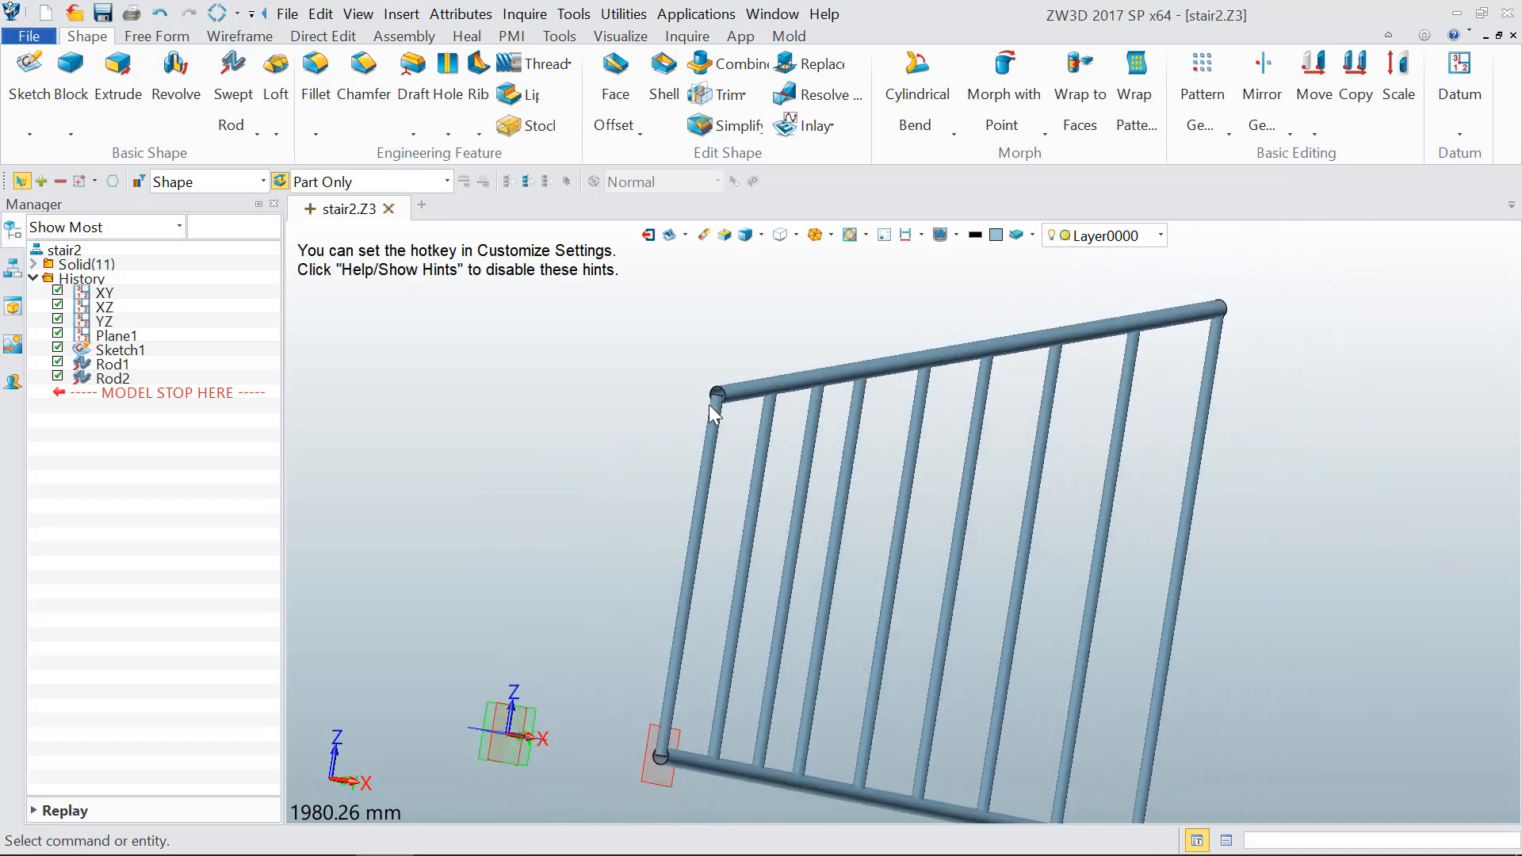
scroll(726, 391, "up", 5)
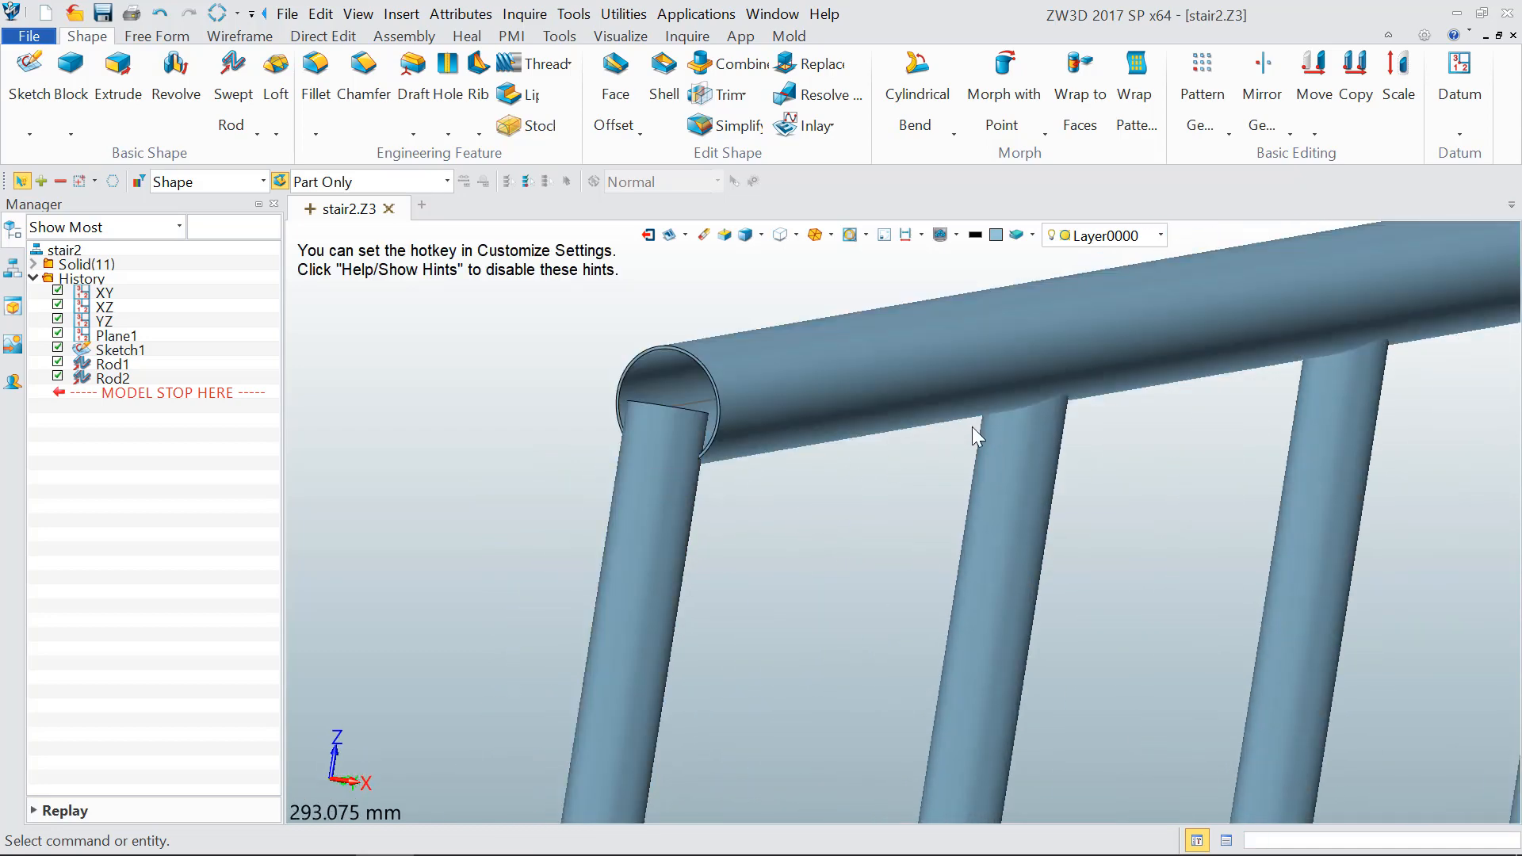
middle_click_drag(1014, 389, 1060, 380)
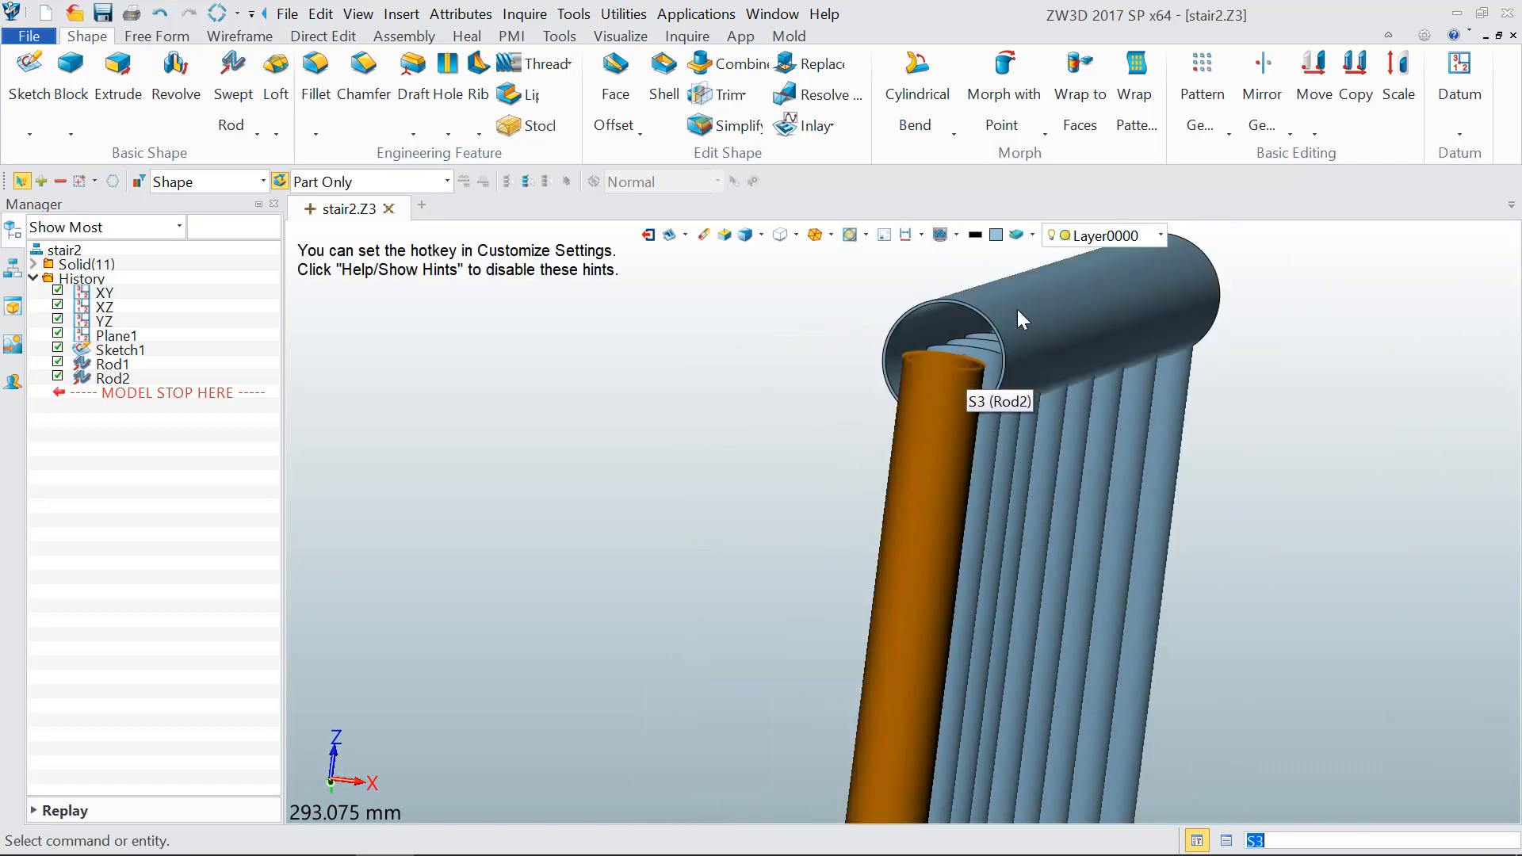
middle_click_drag(962, 364, 886, 432)
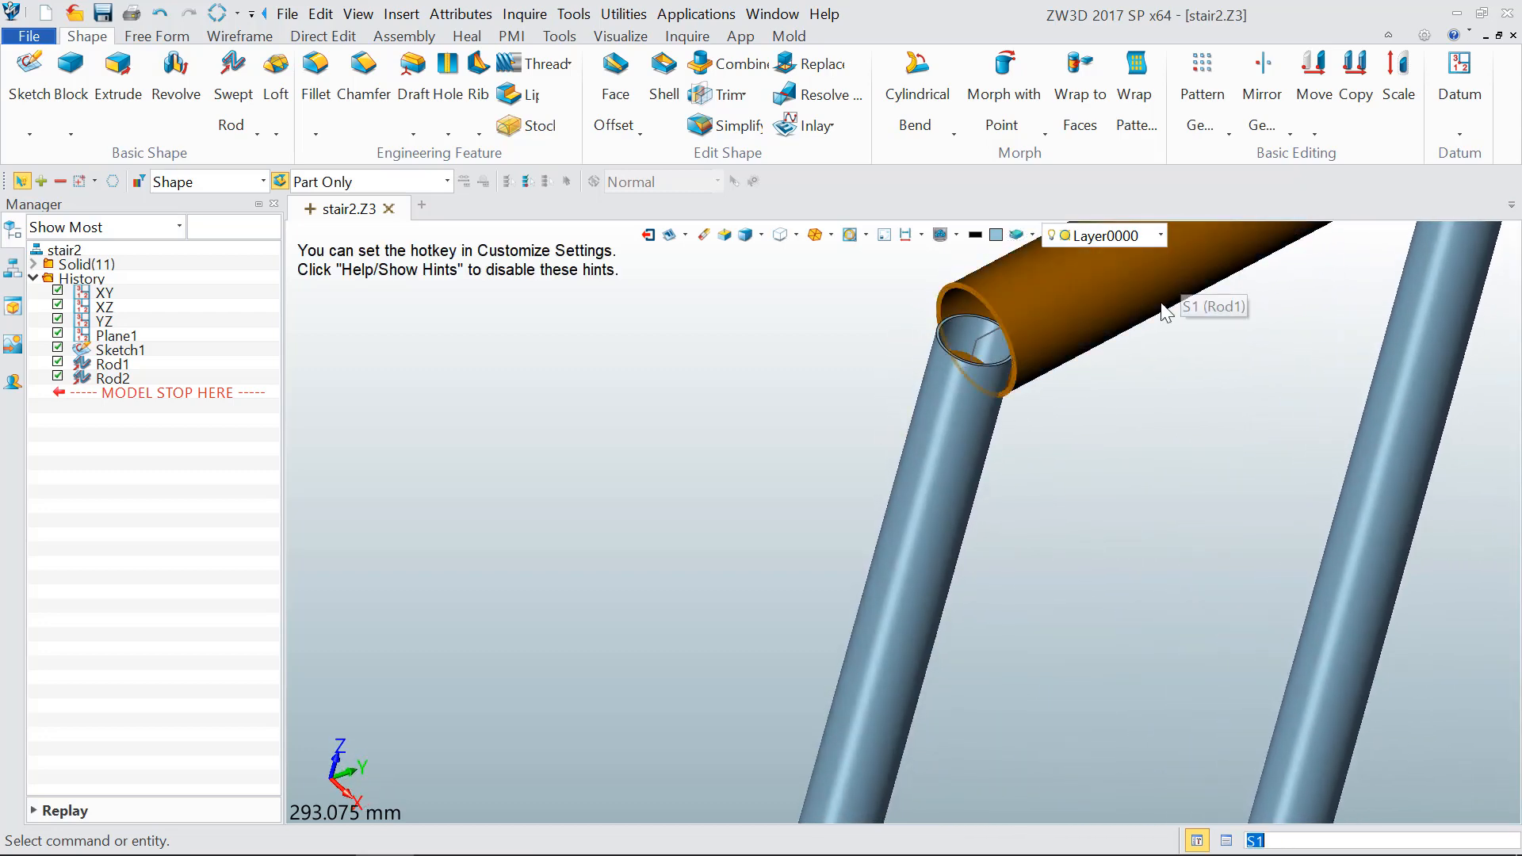
scroll(823, 547, "down", 4)
right_click_drag(1184, 481, 1053, 477)
scroll(897, 518, "down", 6)
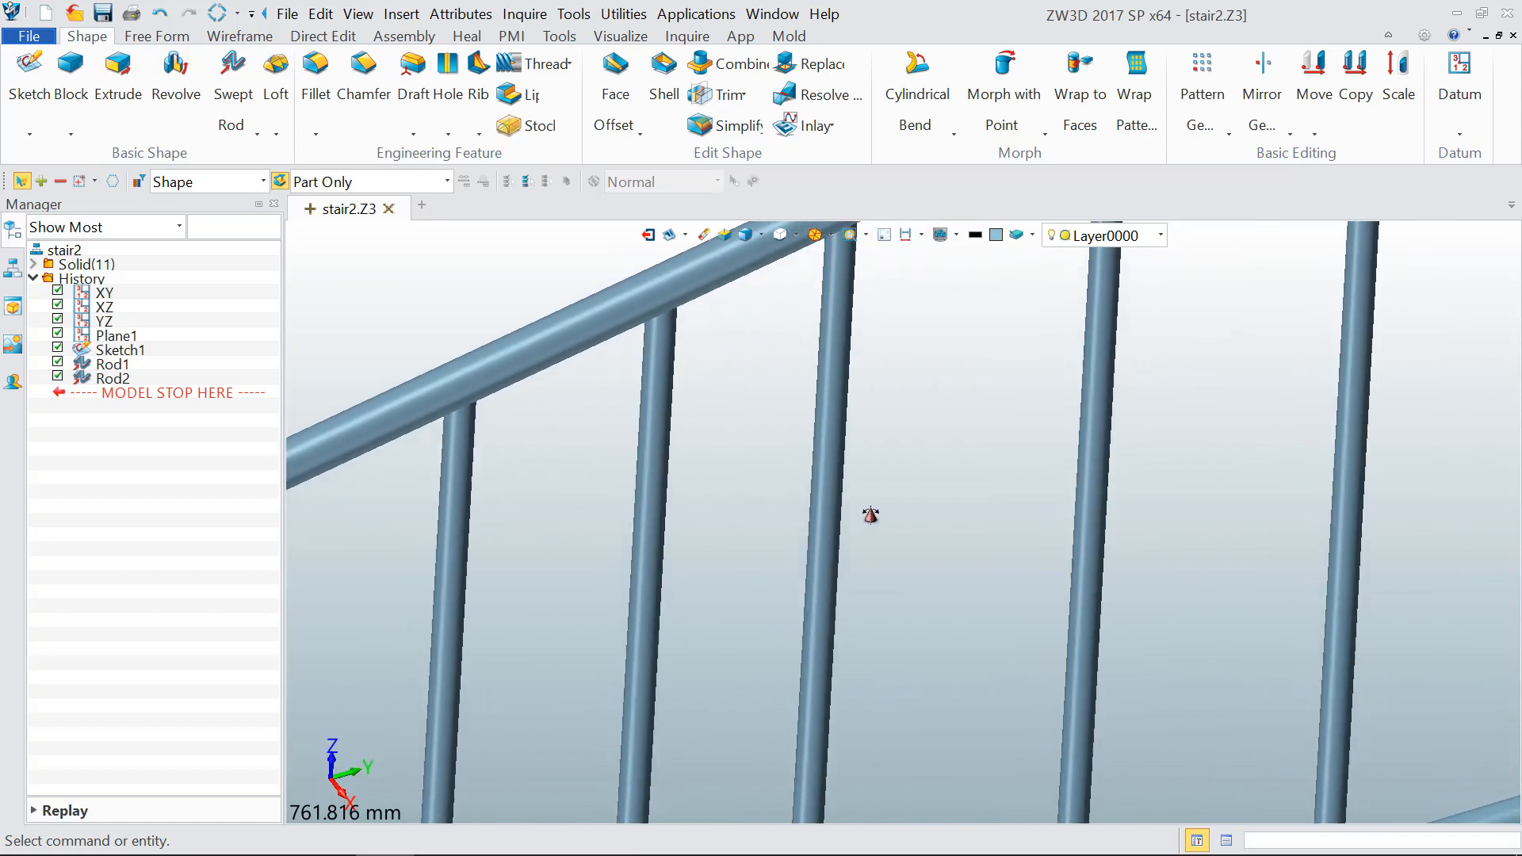
Step: Start a Trim operation with the seven intermediate posts between the two end posts as the base shapes
left_click(729, 96)
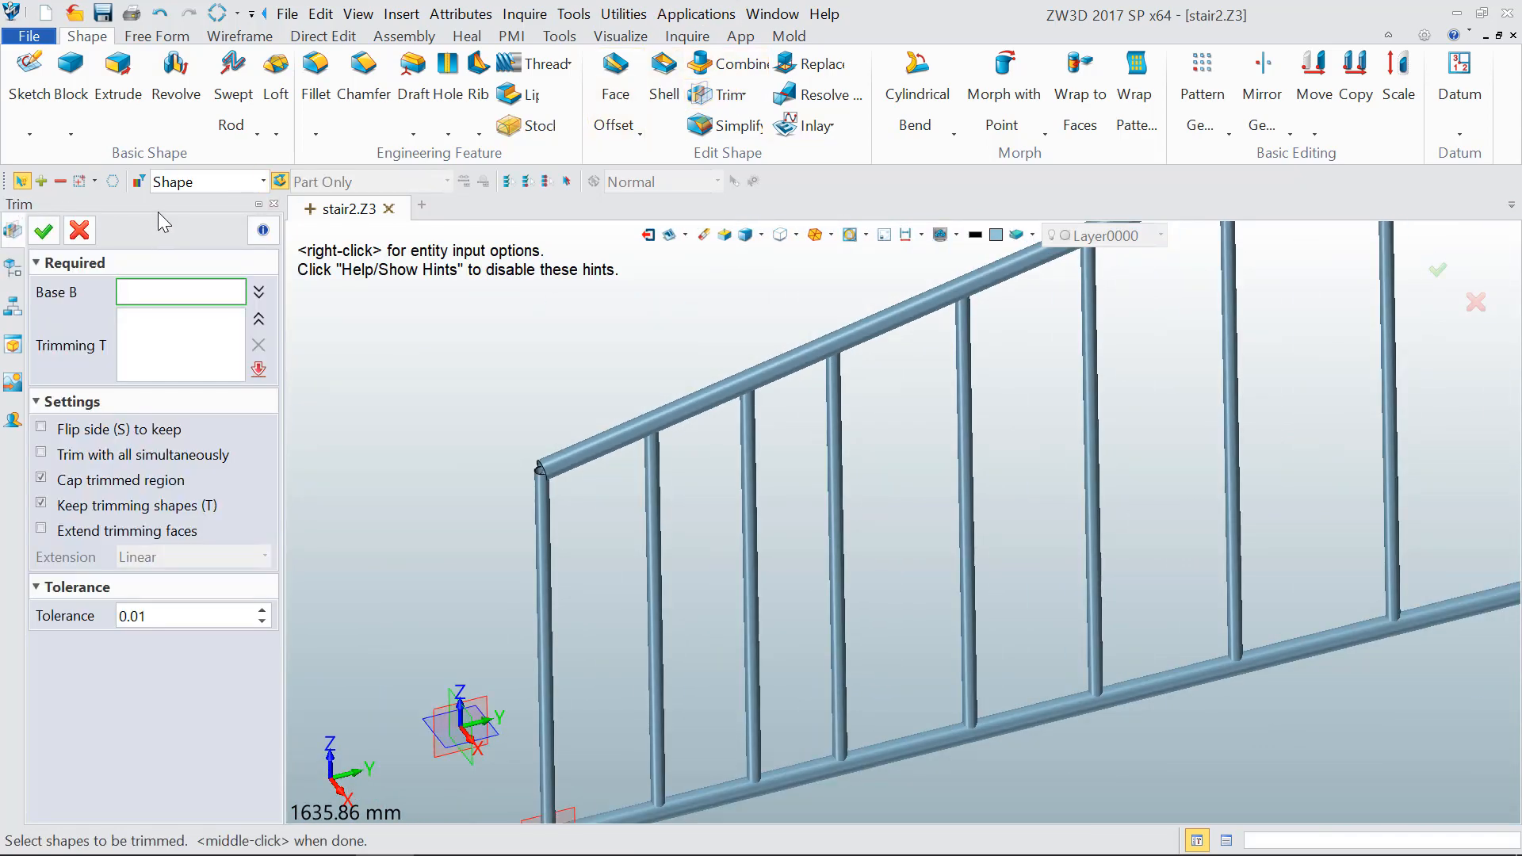
scroll(620, 596, "down", 6)
left_click(588, 615)
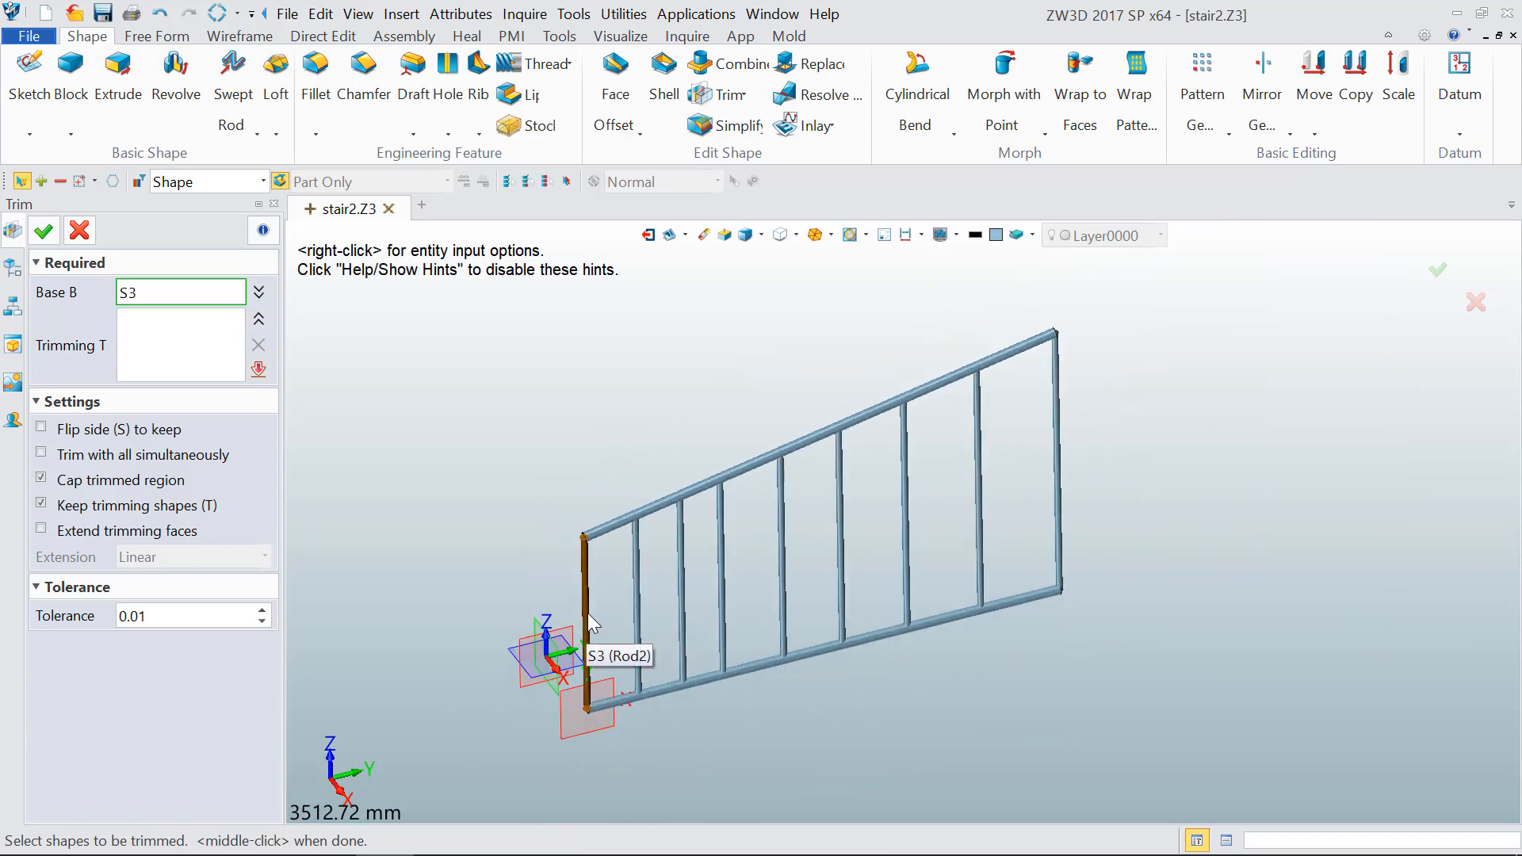
right_click_drag(589, 618, 590, 569)
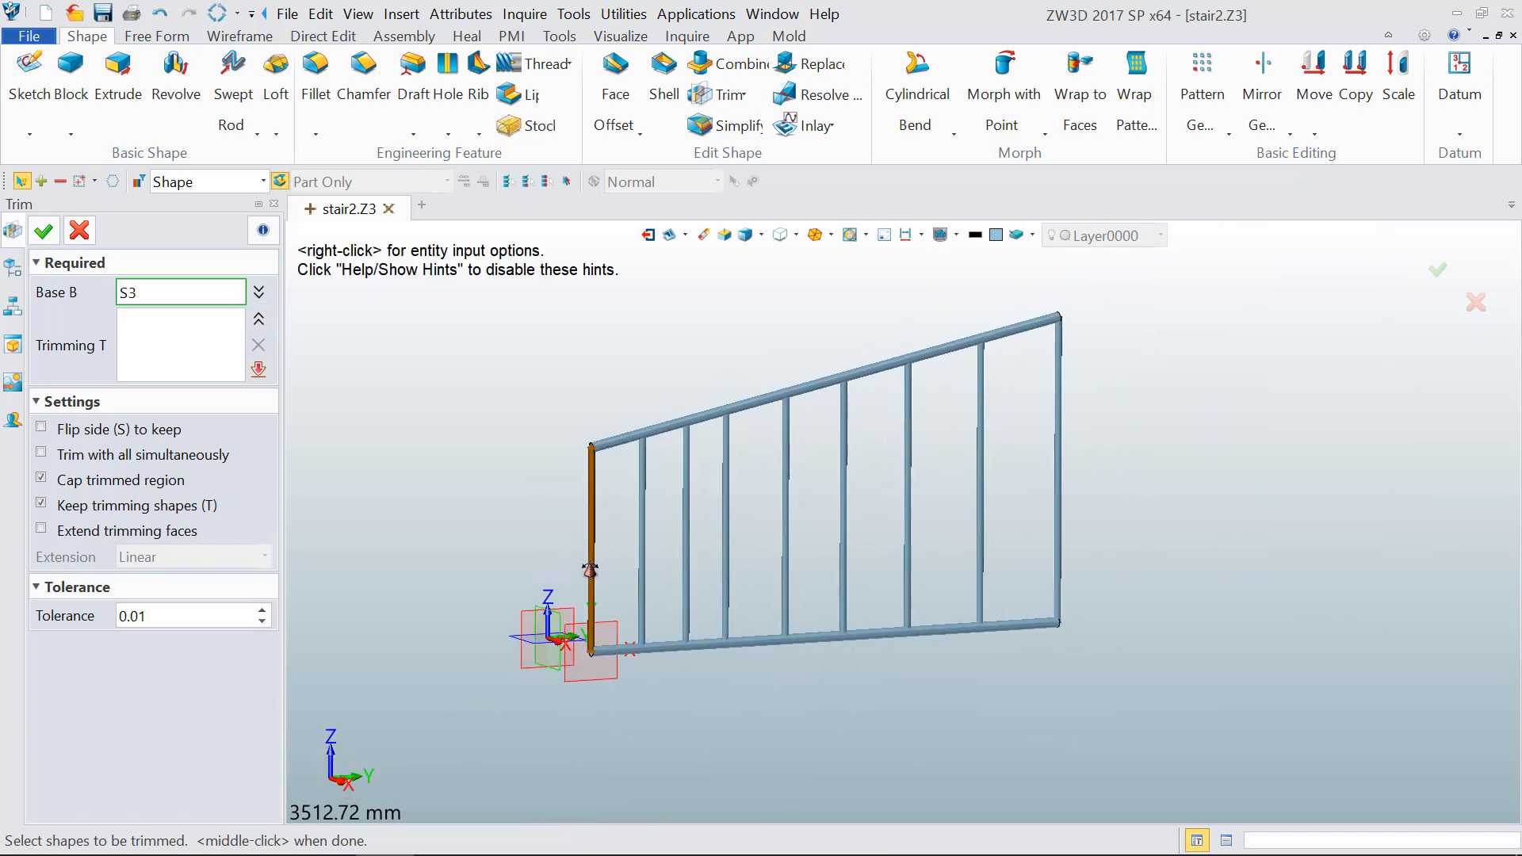
scroll(559, 458, "up", 12)
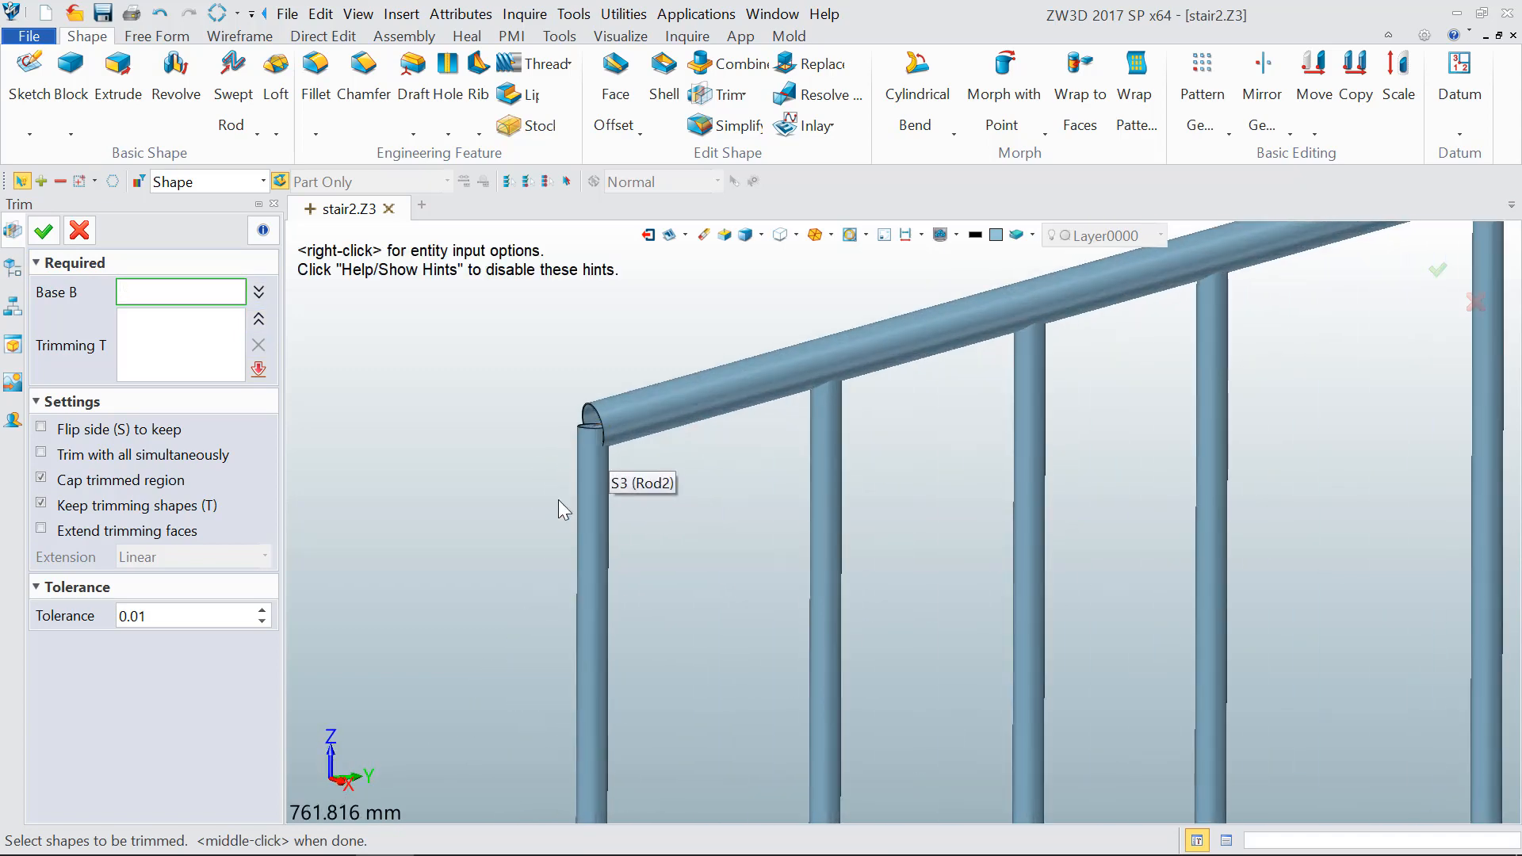
scroll(605, 404, "up", 10)
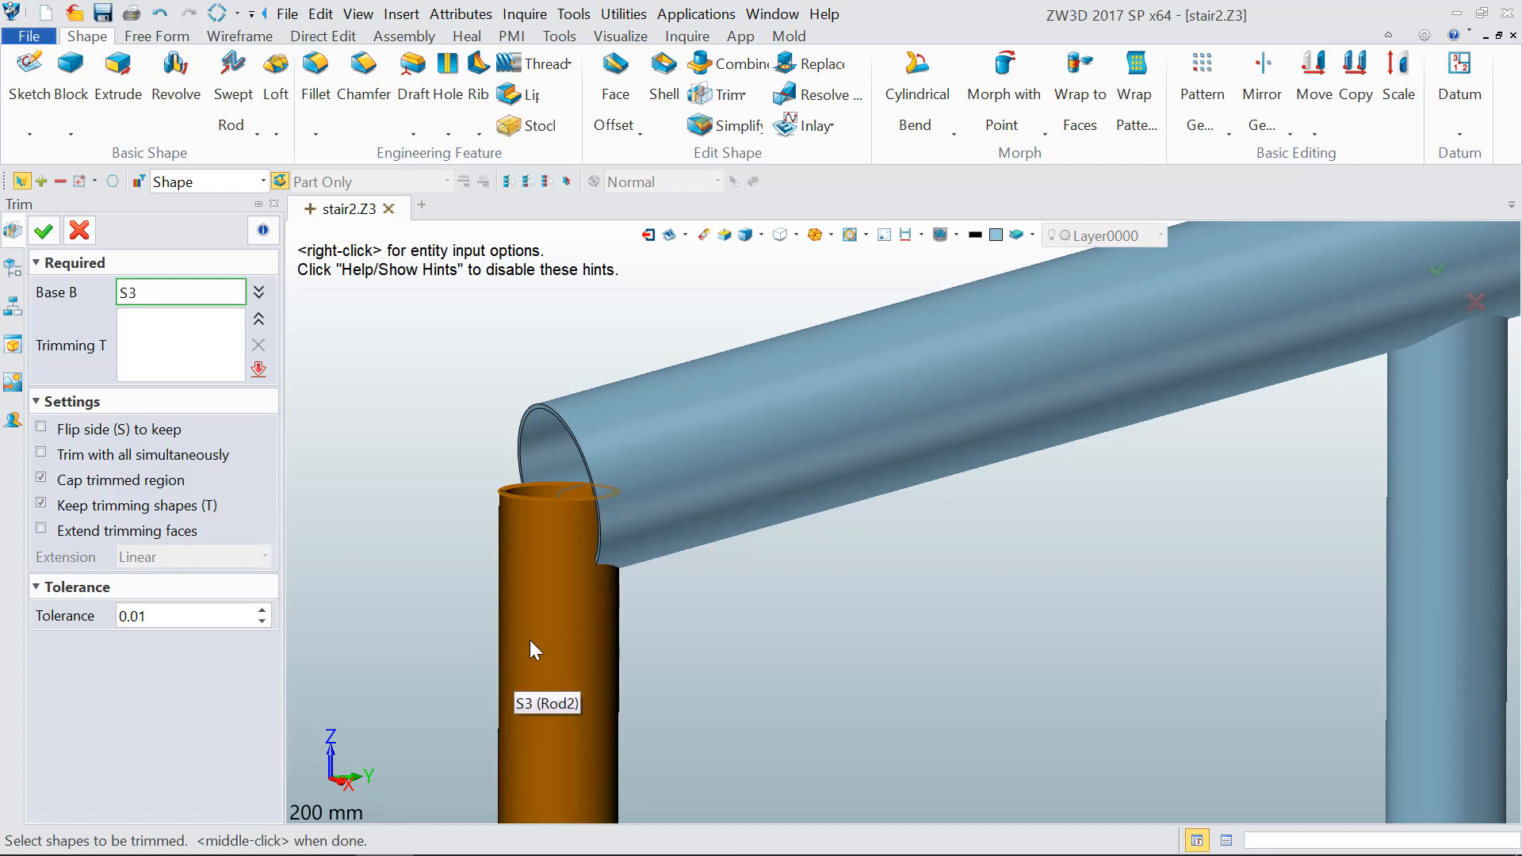
scroll(478, 464, "down", 5)
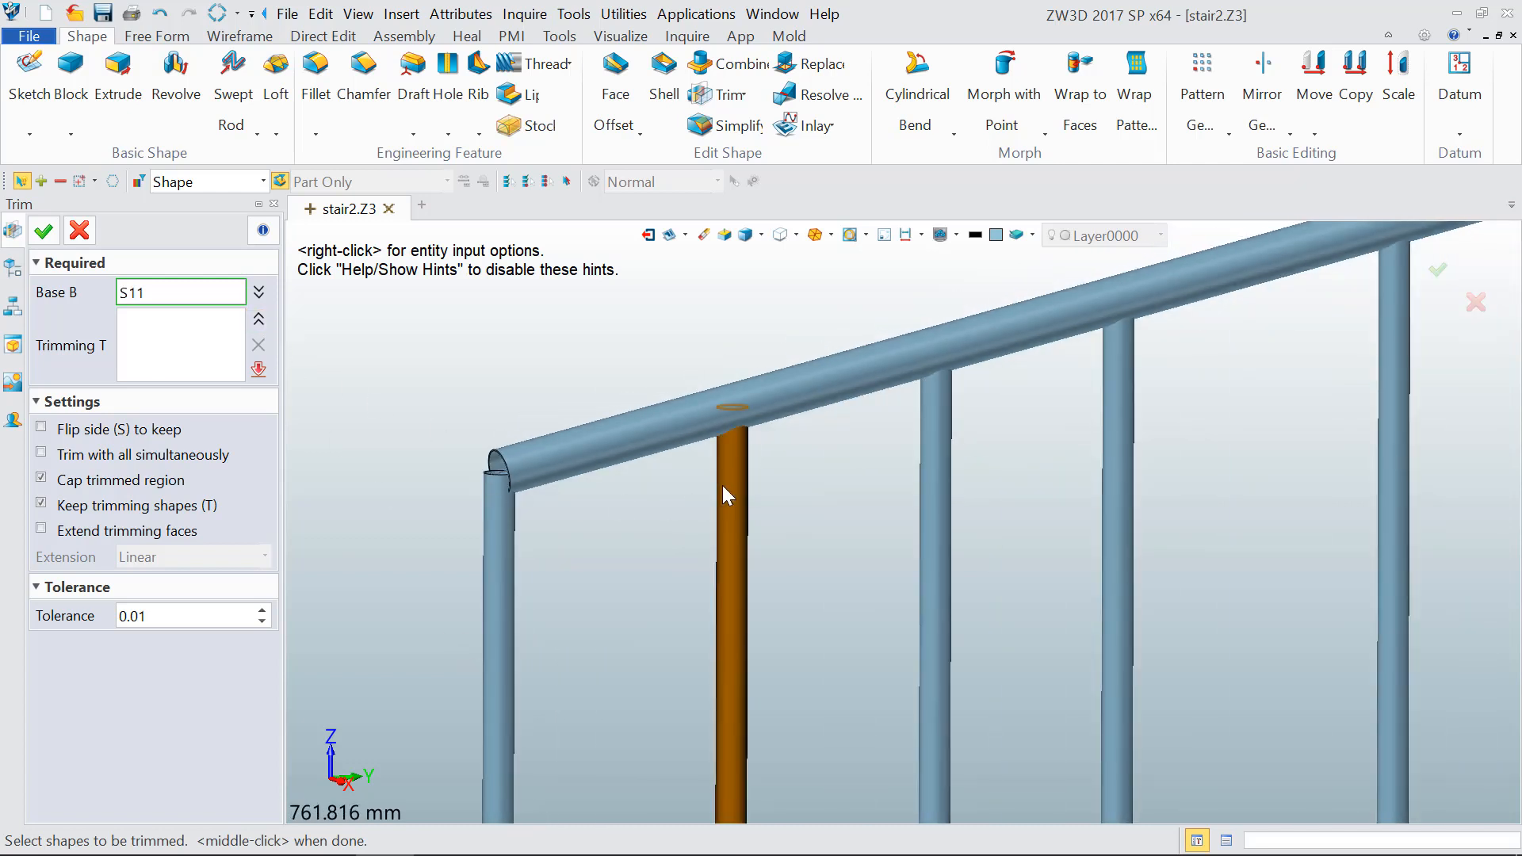
left_click(734, 540)
scroll(735, 539, "down", 4)
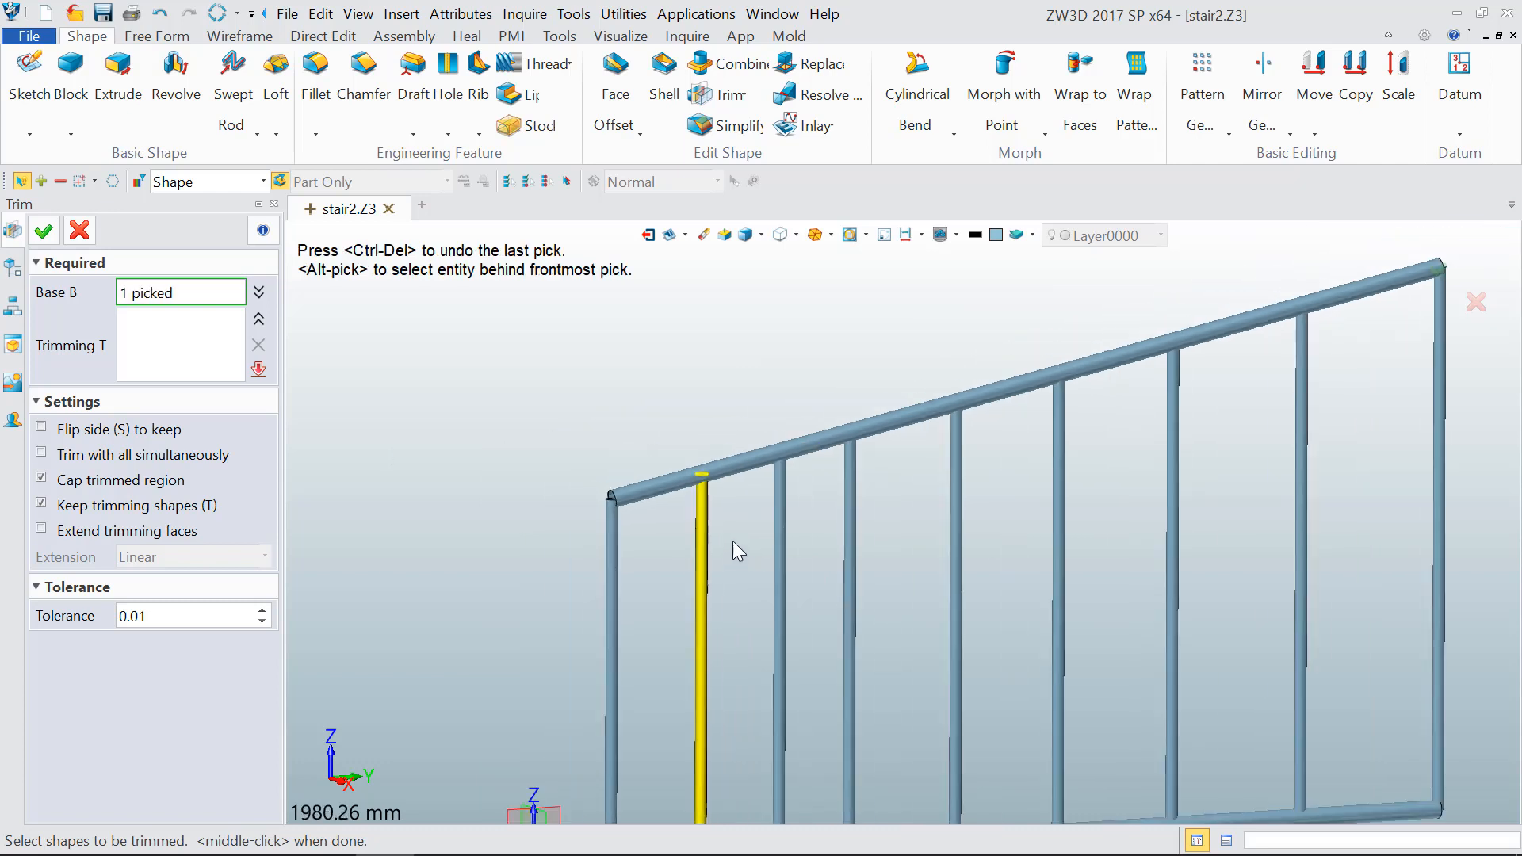
scroll(732, 551, "down", 1)
left_click_drag(727, 530, 1250, 645)
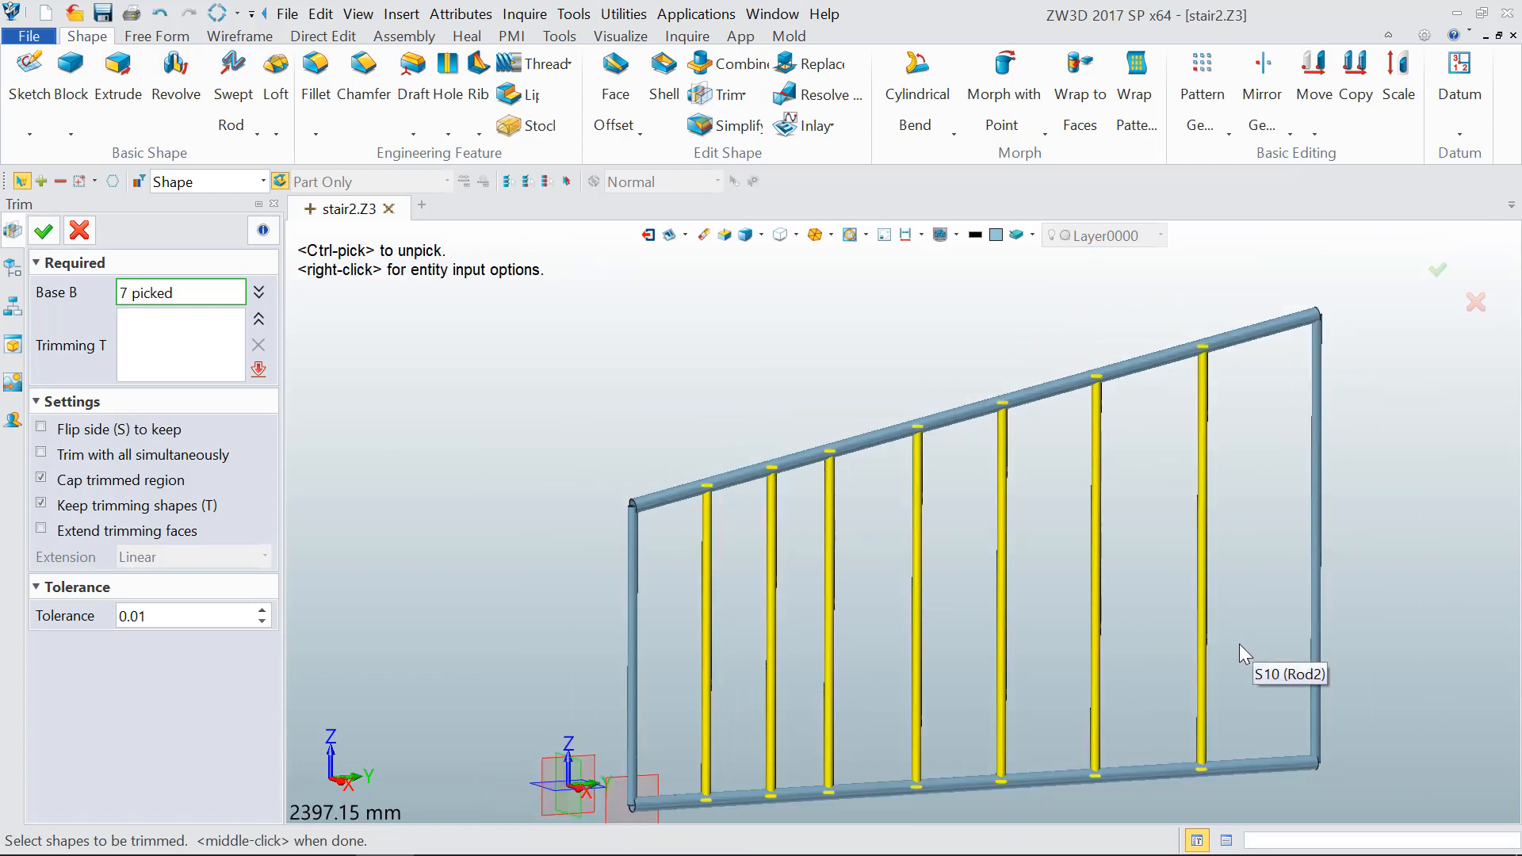
Step: Trim the seven posts with the whole top rail as the trimming shape, using the Shape/Datum pick filter
left_click(161, 351)
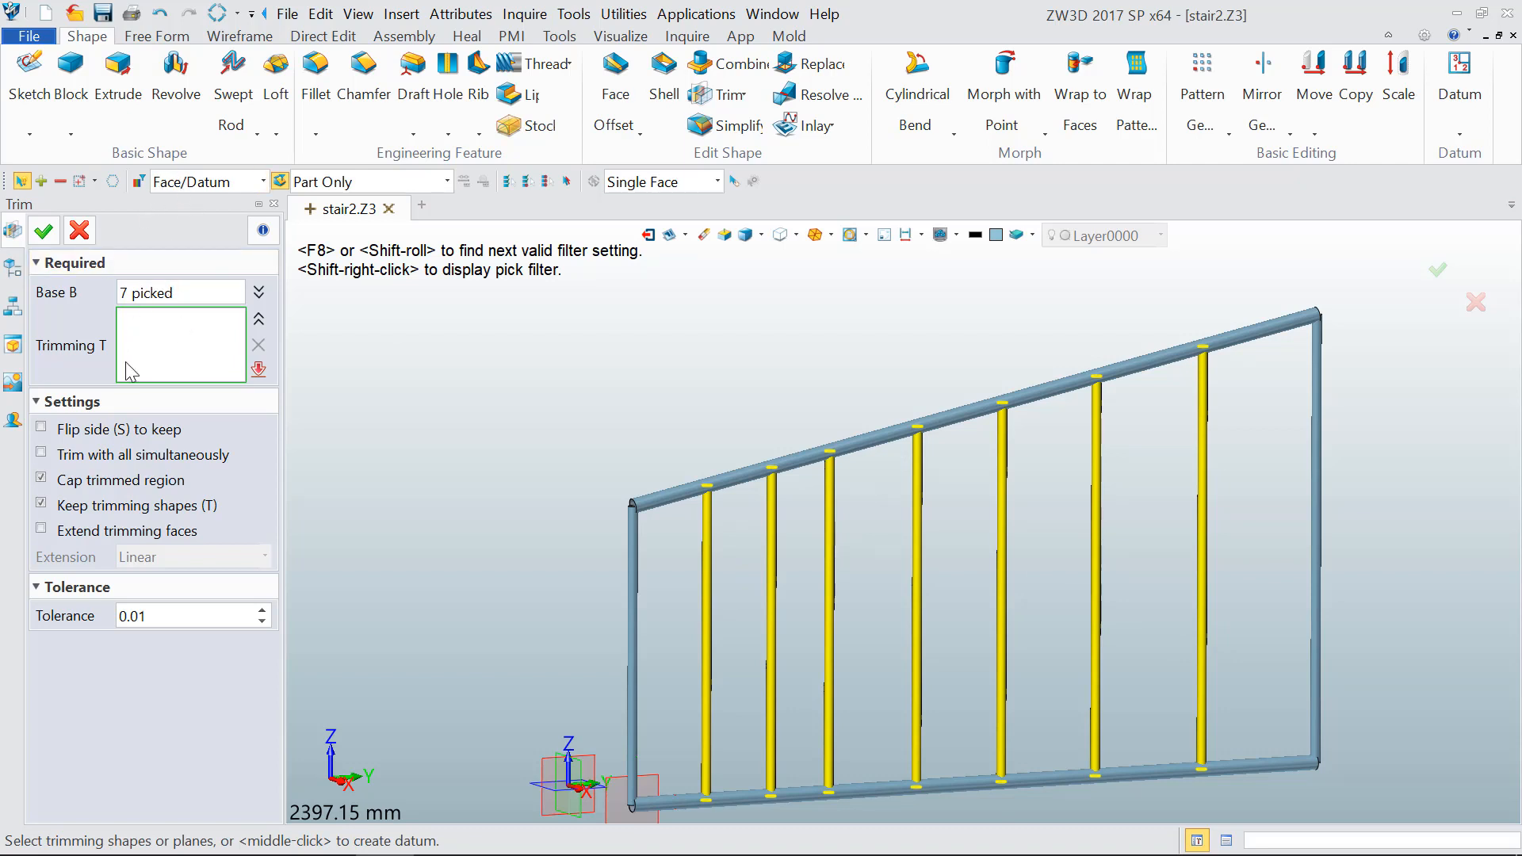
left_click(214, 187)
left_click(151, 346)
left_click(214, 187)
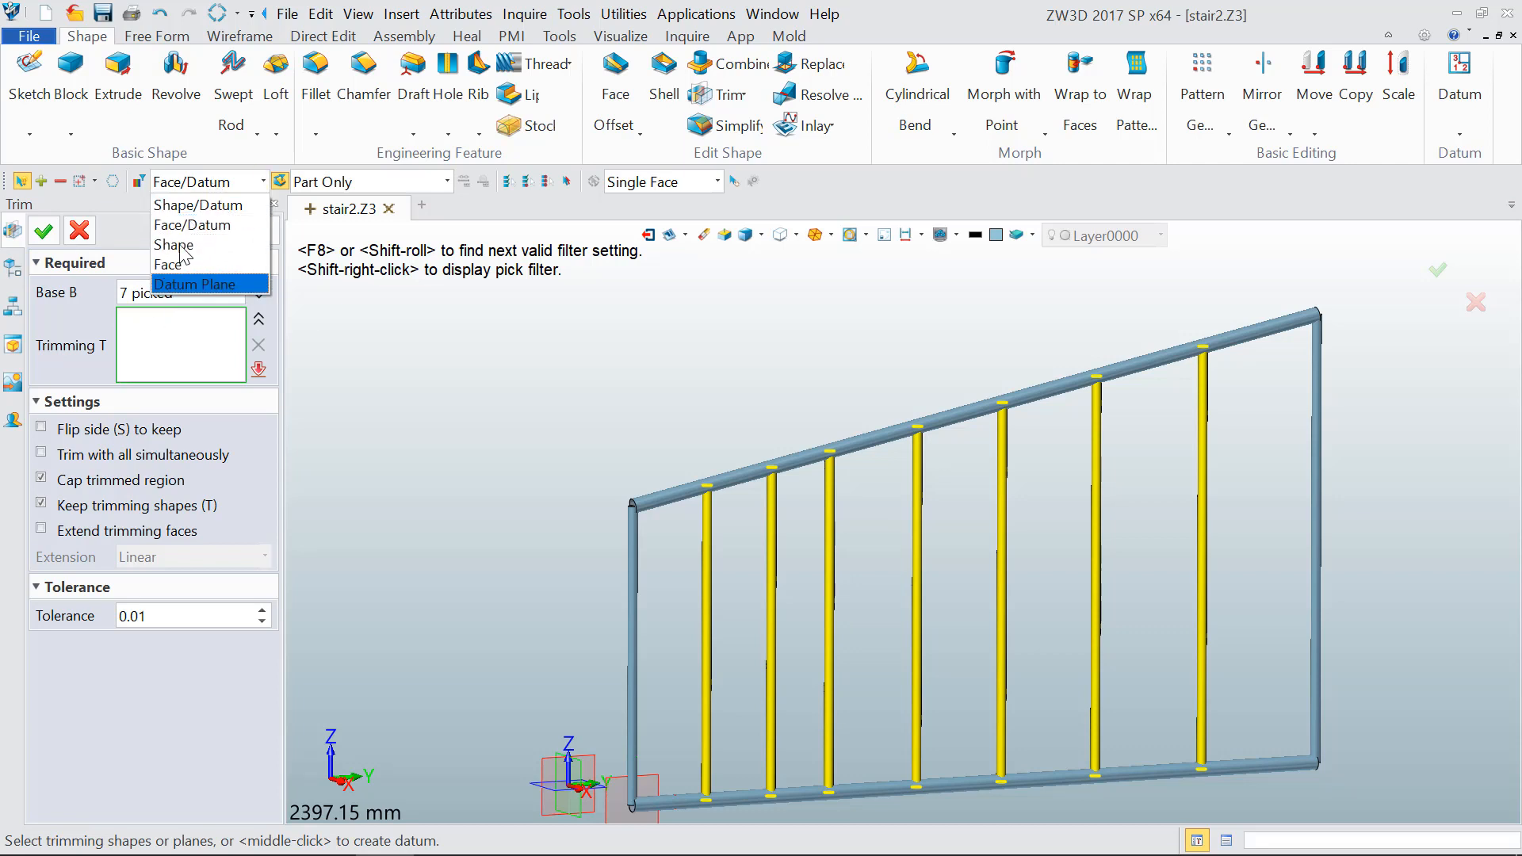
left_click(194, 208)
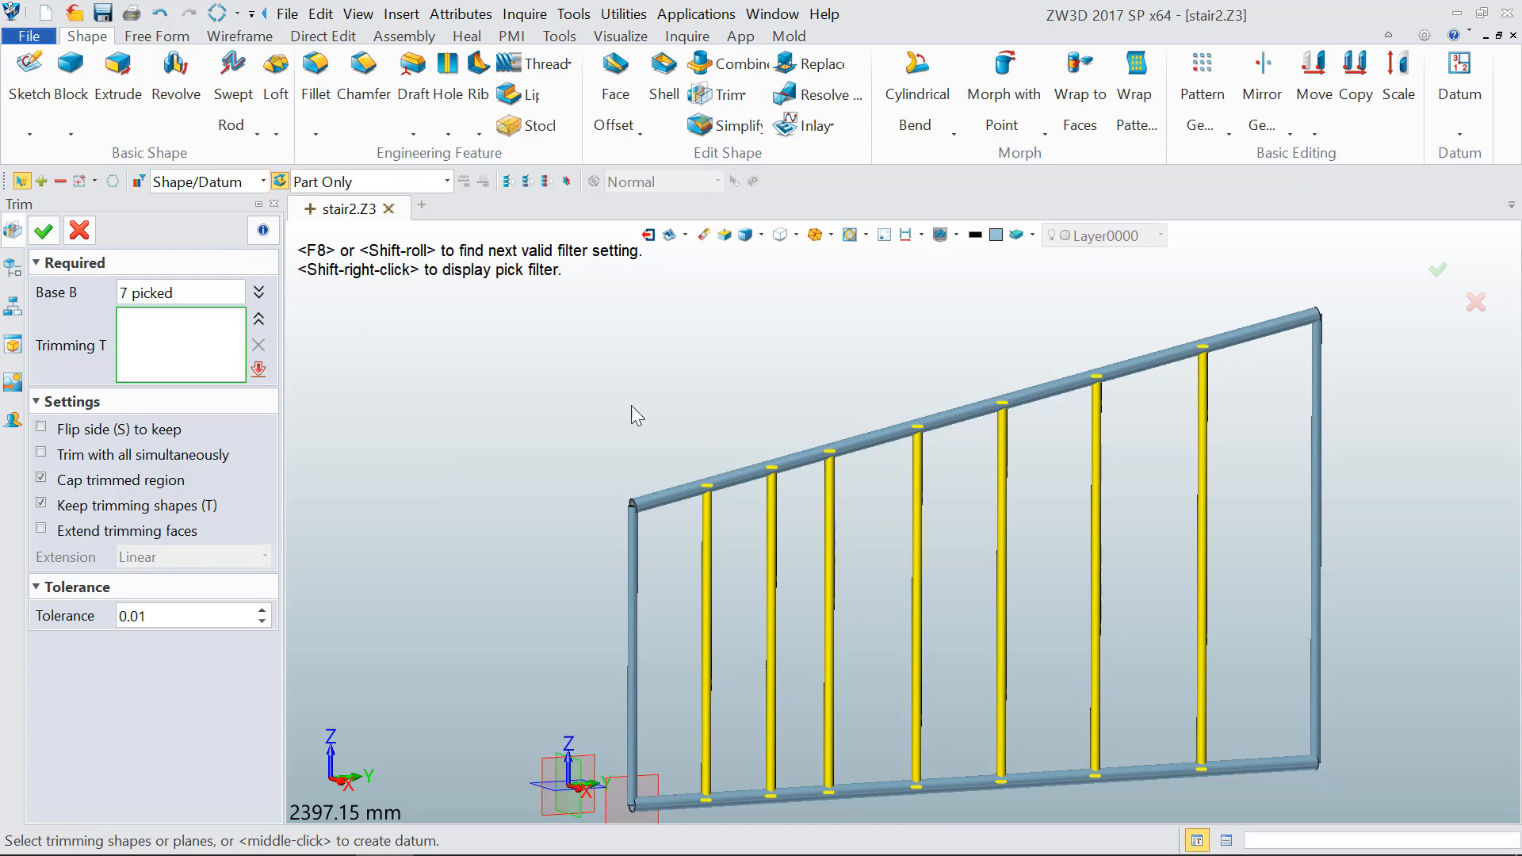
left_click(695, 499)
scroll(694, 501, "up", 10)
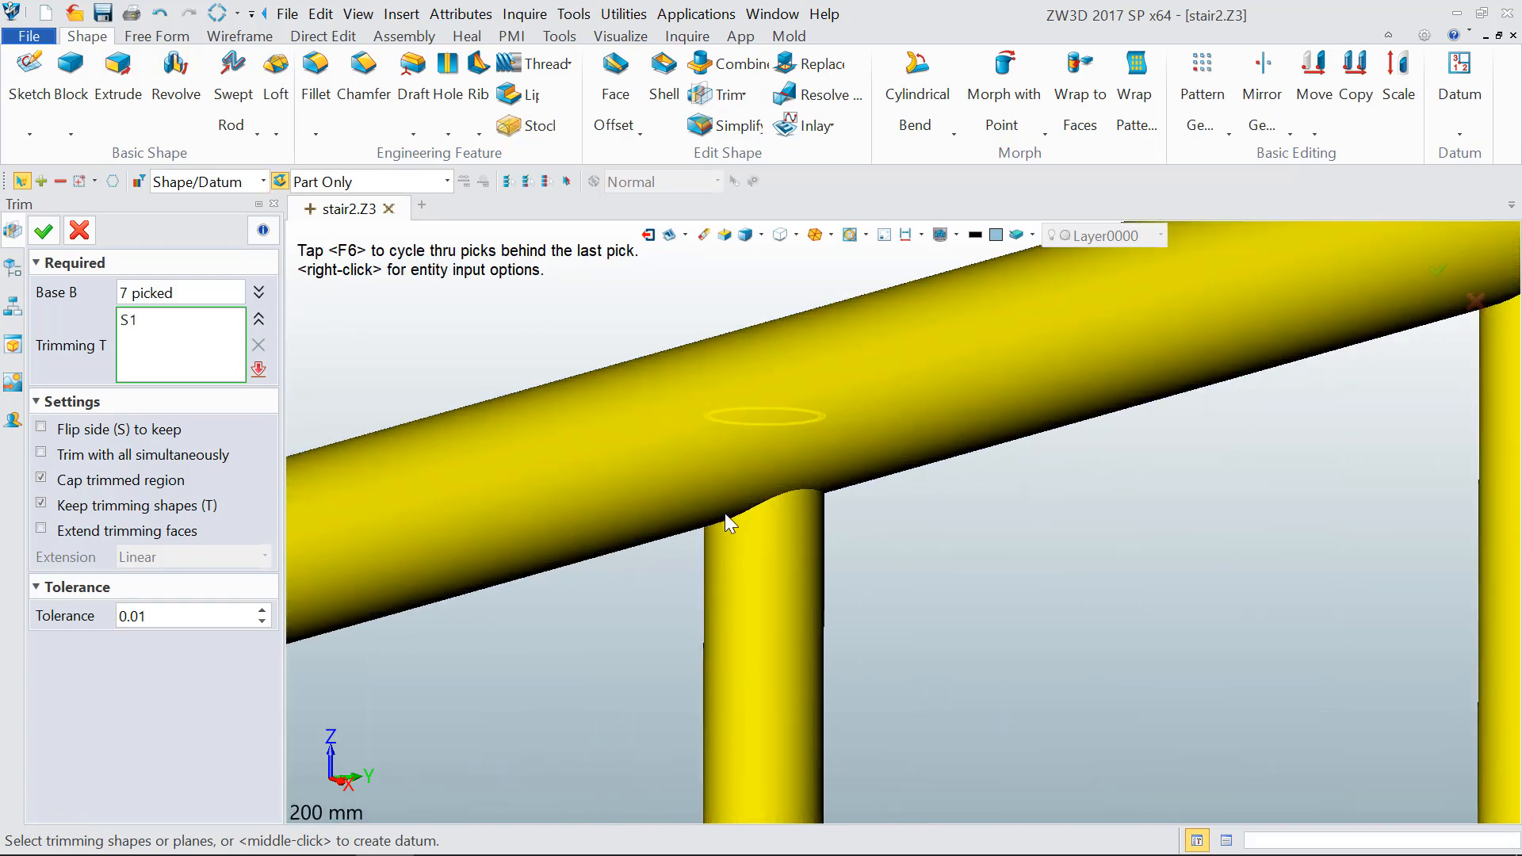
scroll(567, 503, "down", 5)
middle_click_drag(568, 502, 690, 529)
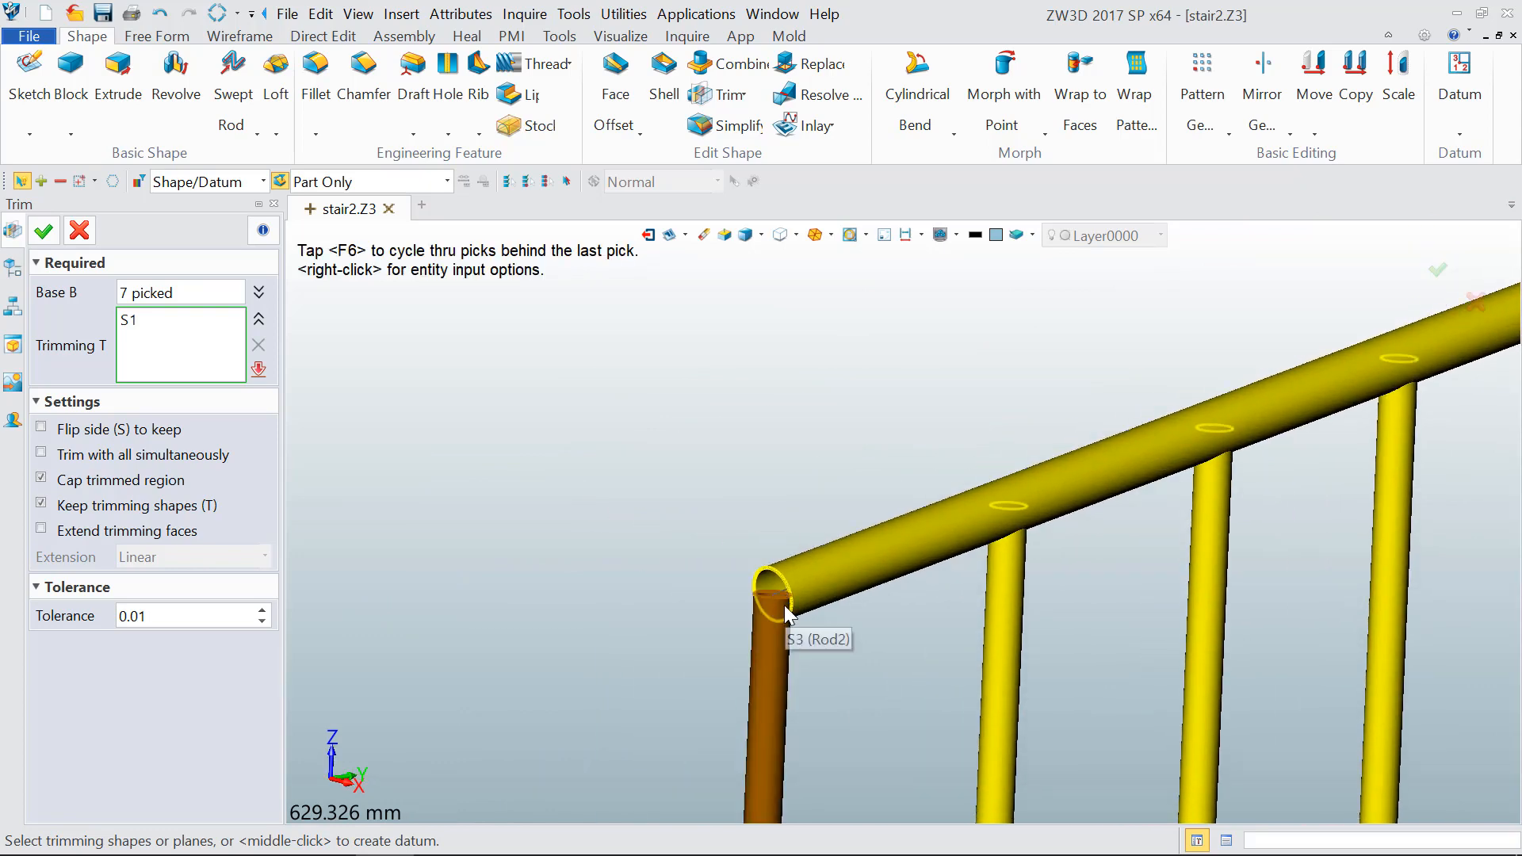
scroll(699, 412, "up", 7)
scroll(519, 511, "down", 5)
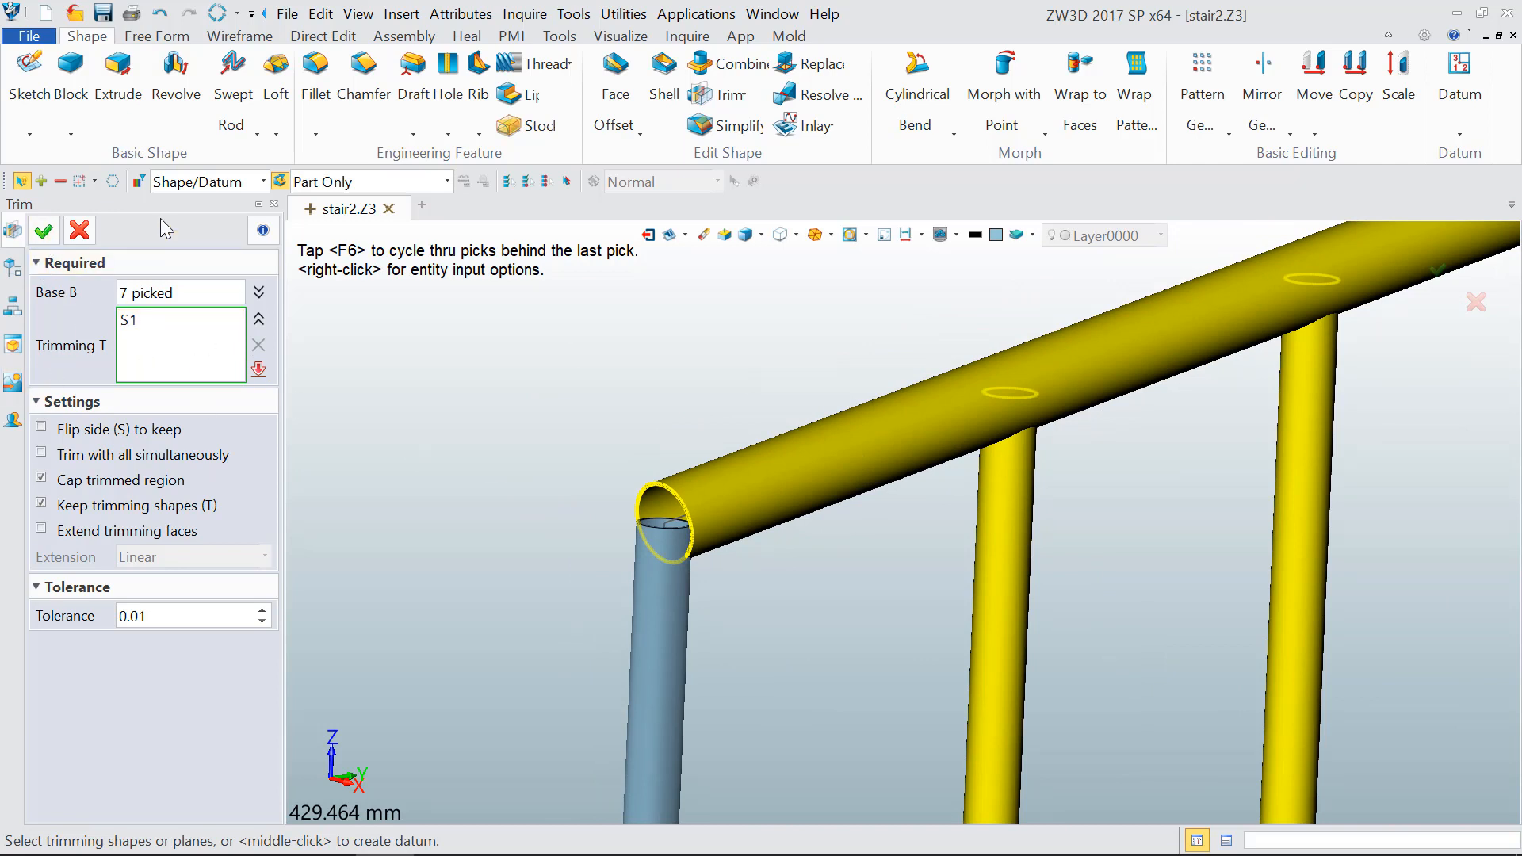
left_click(44, 233)
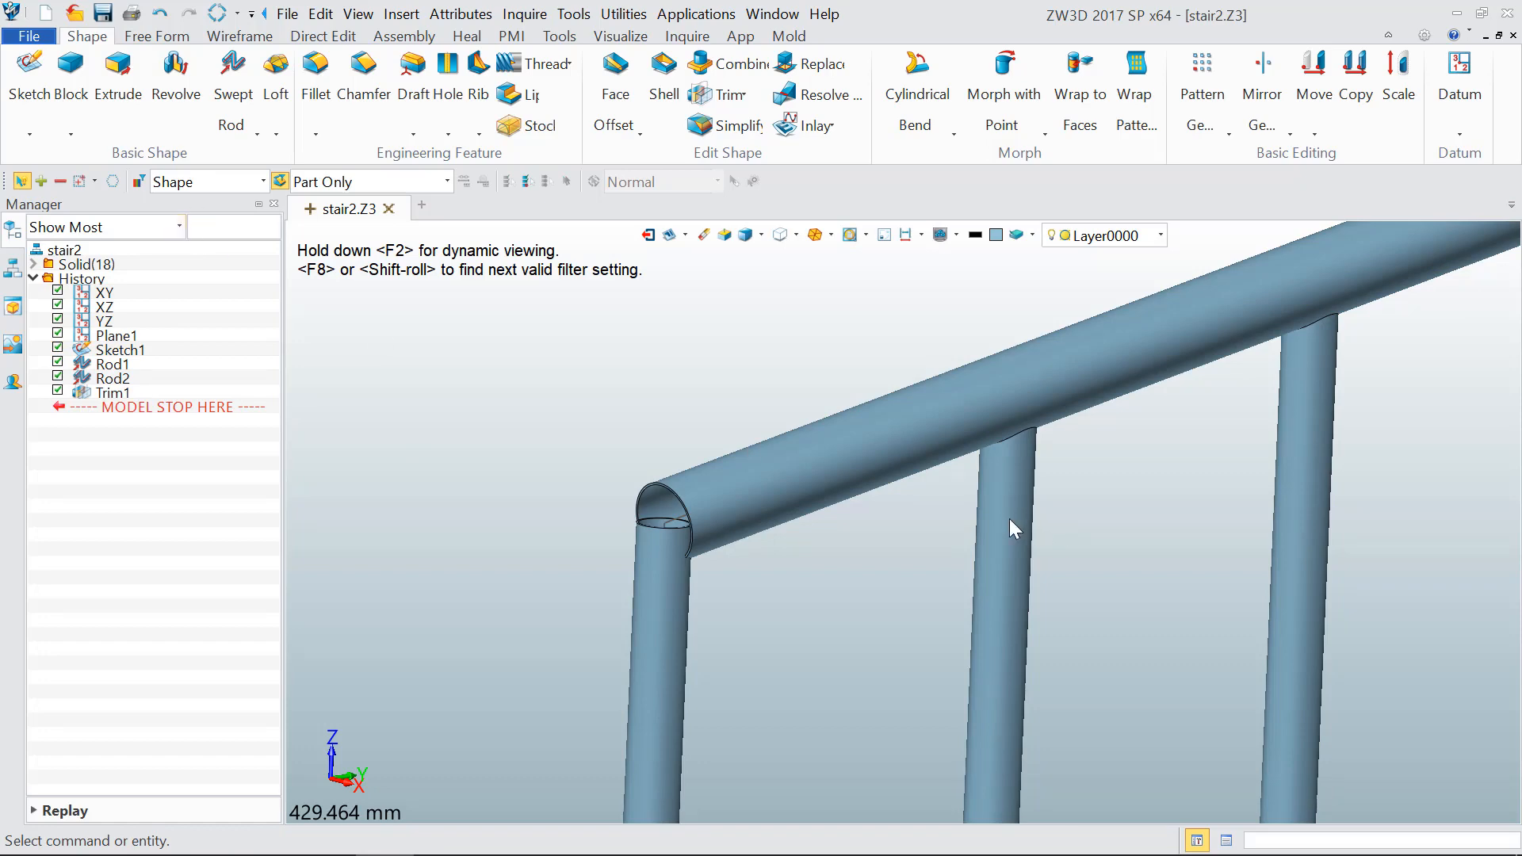
Step: Hide the top rail and examine the cut at the upper end of the first intermediate post
right_click(841, 464)
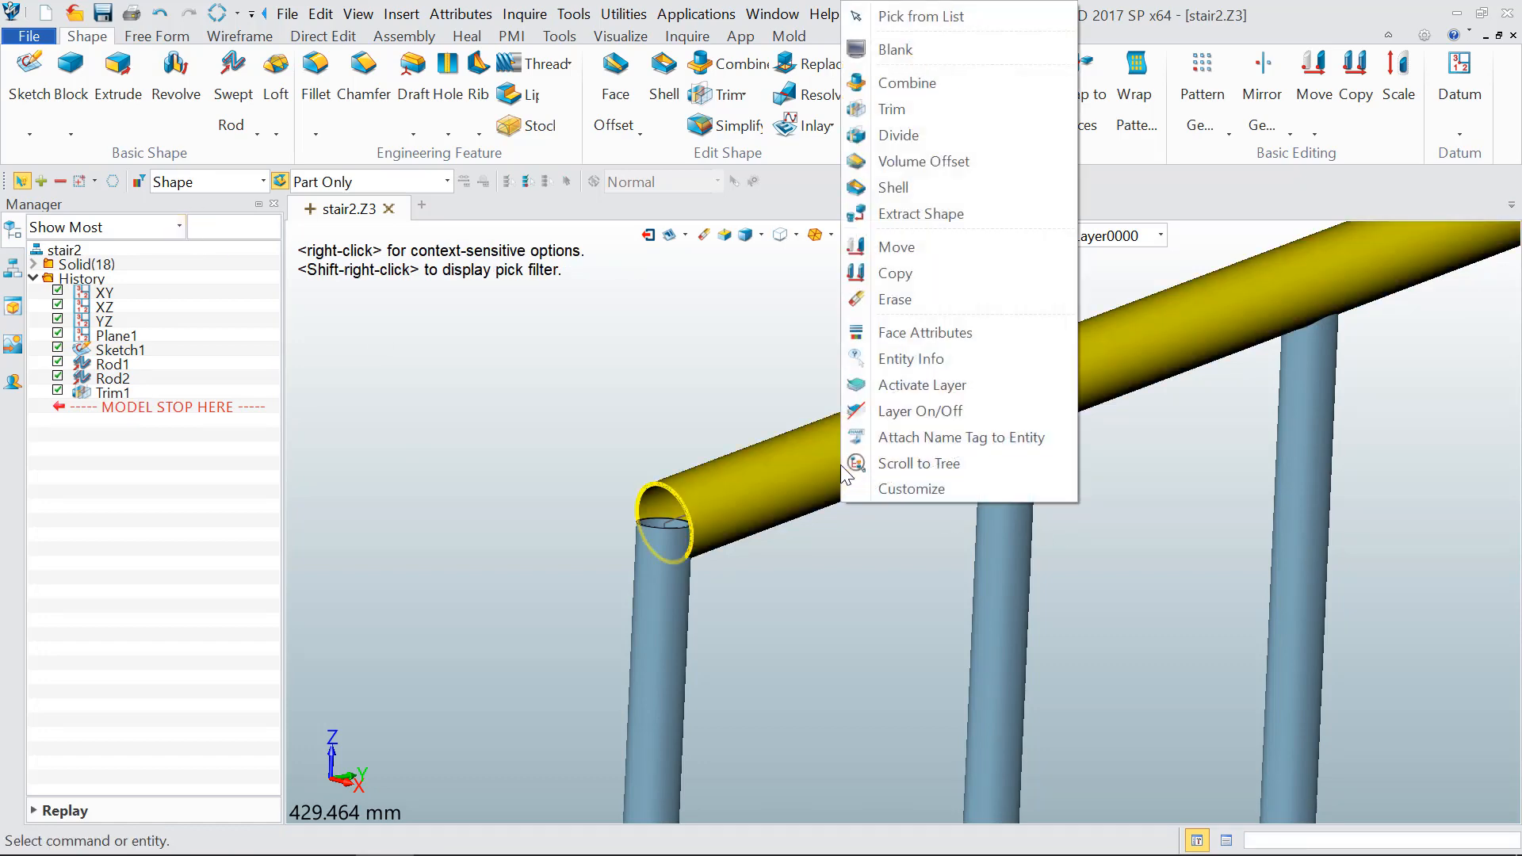
left_click(943, 53)
scroll(1030, 428, "up", 6)
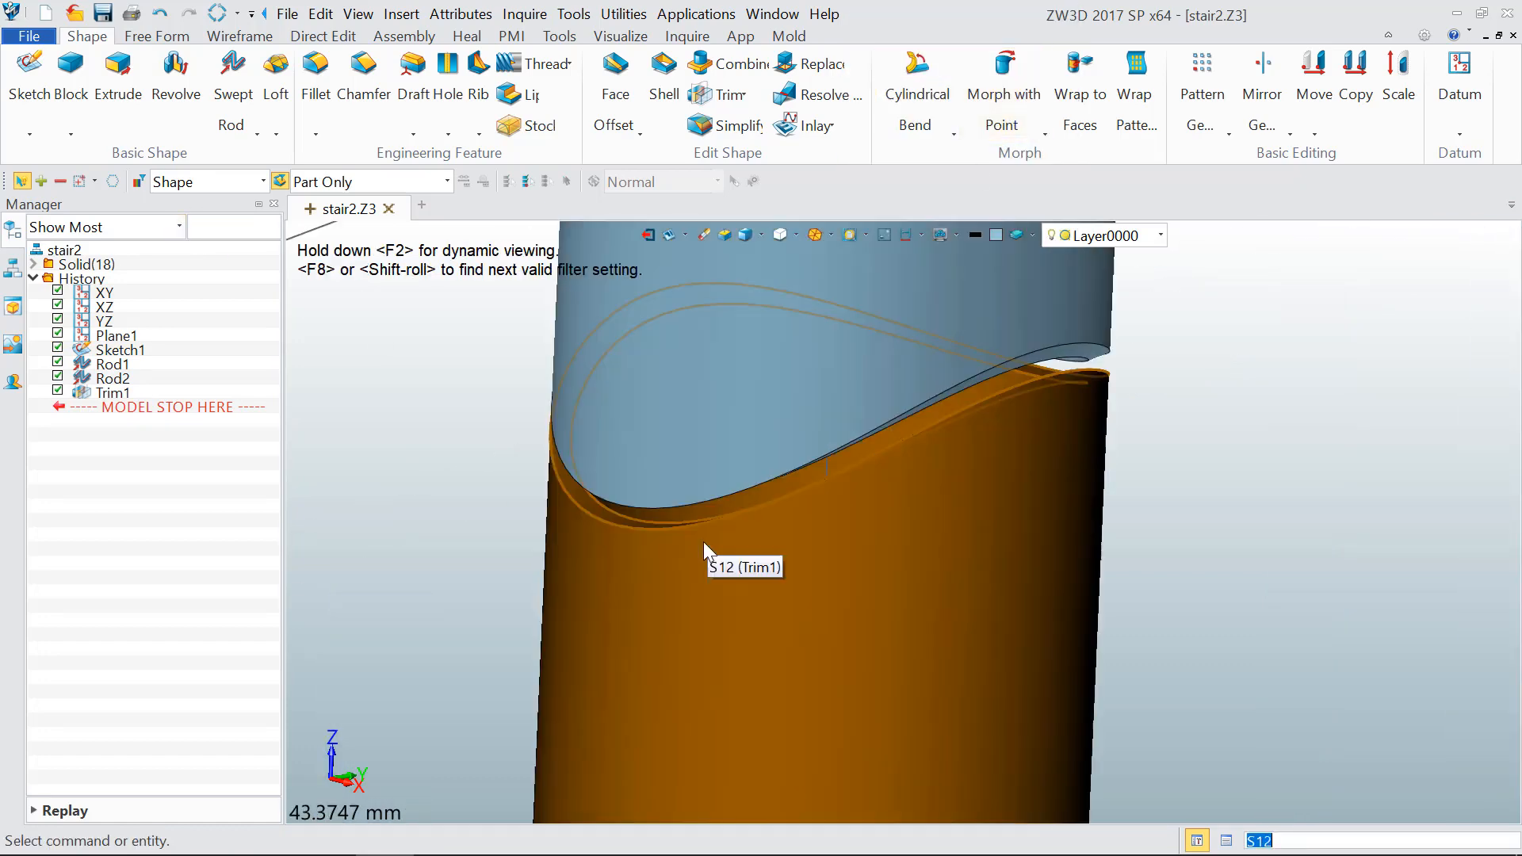
scroll(690, 412, "down", 2)
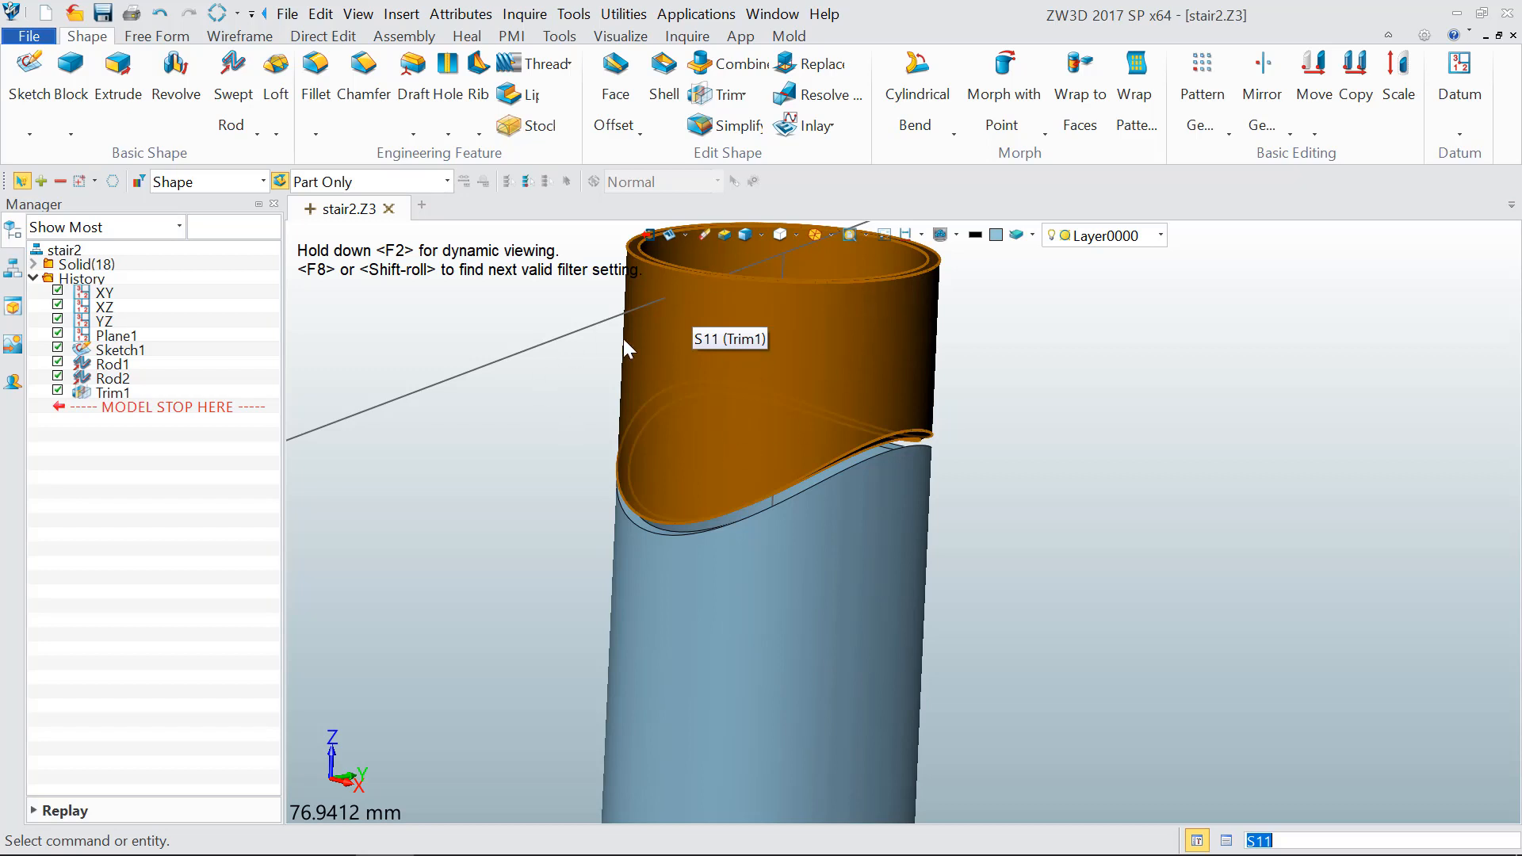
scroll(747, 413, "down", 3)
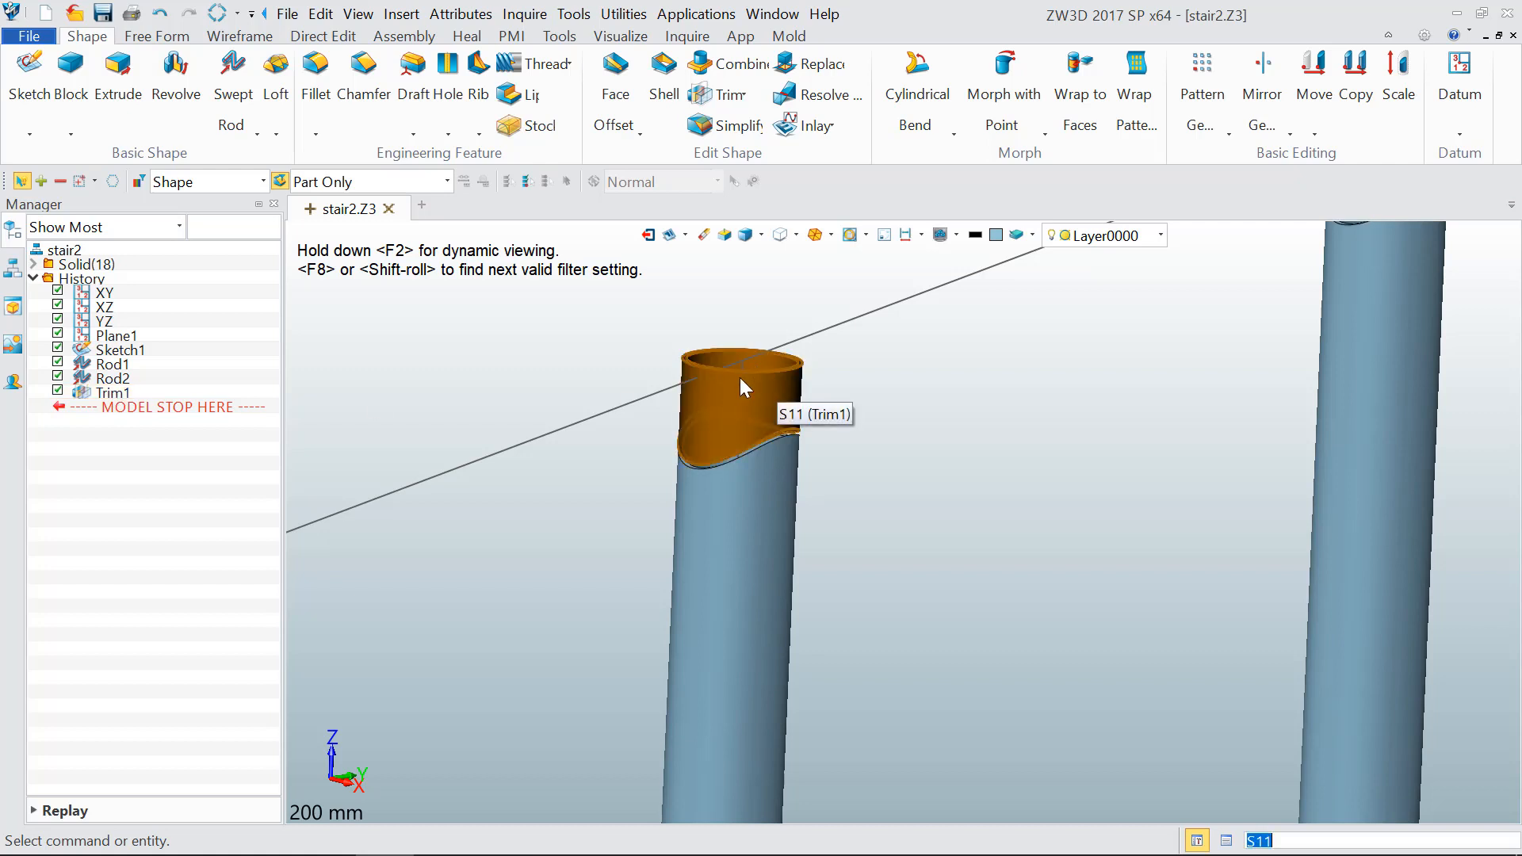
right_click(102, 396)
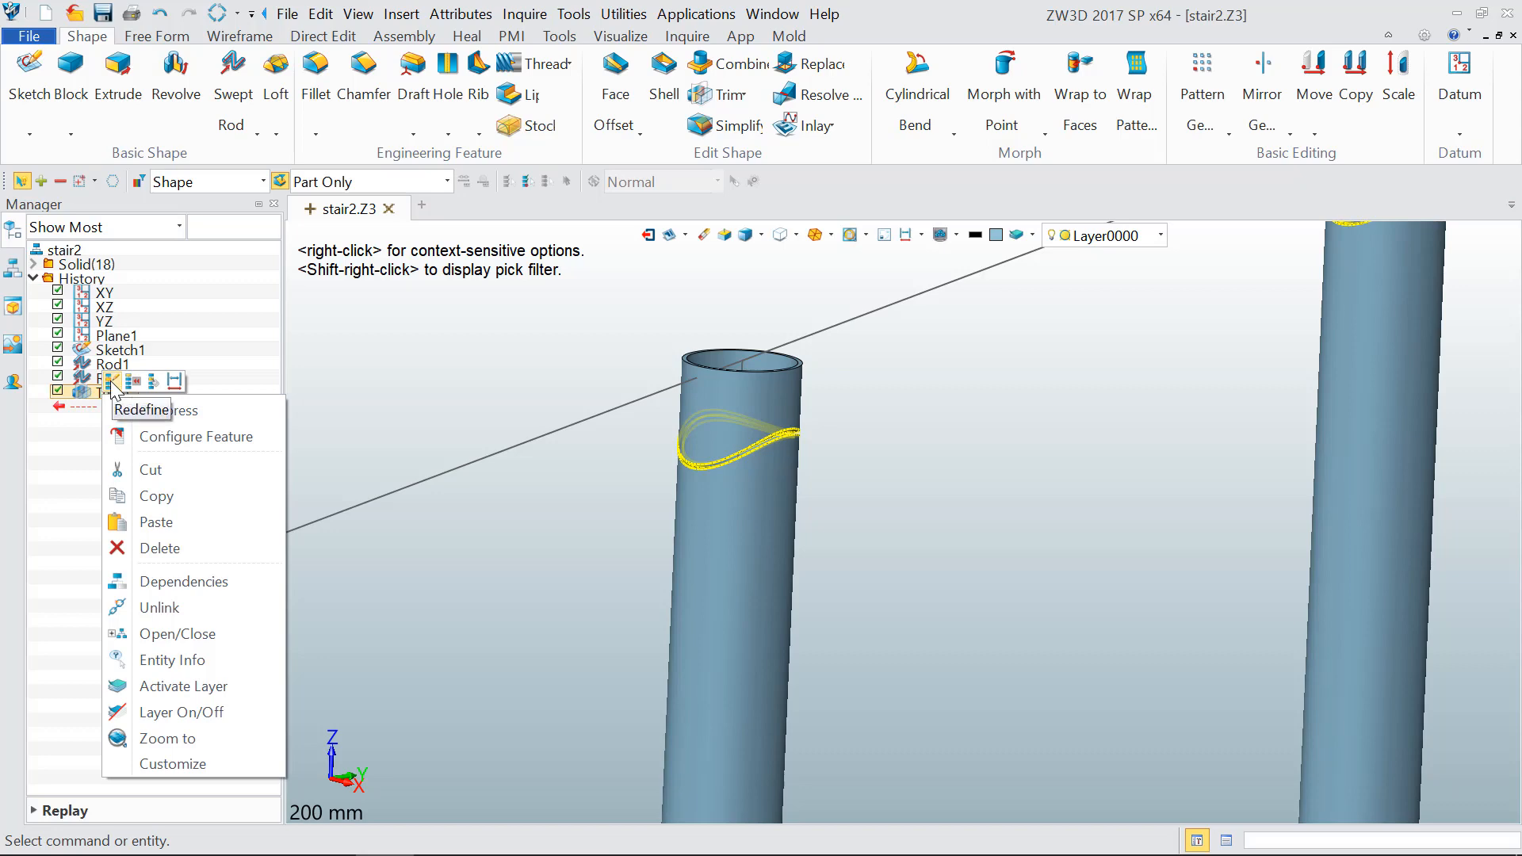
left_click(111, 386)
scroll(850, 432, "down", 3)
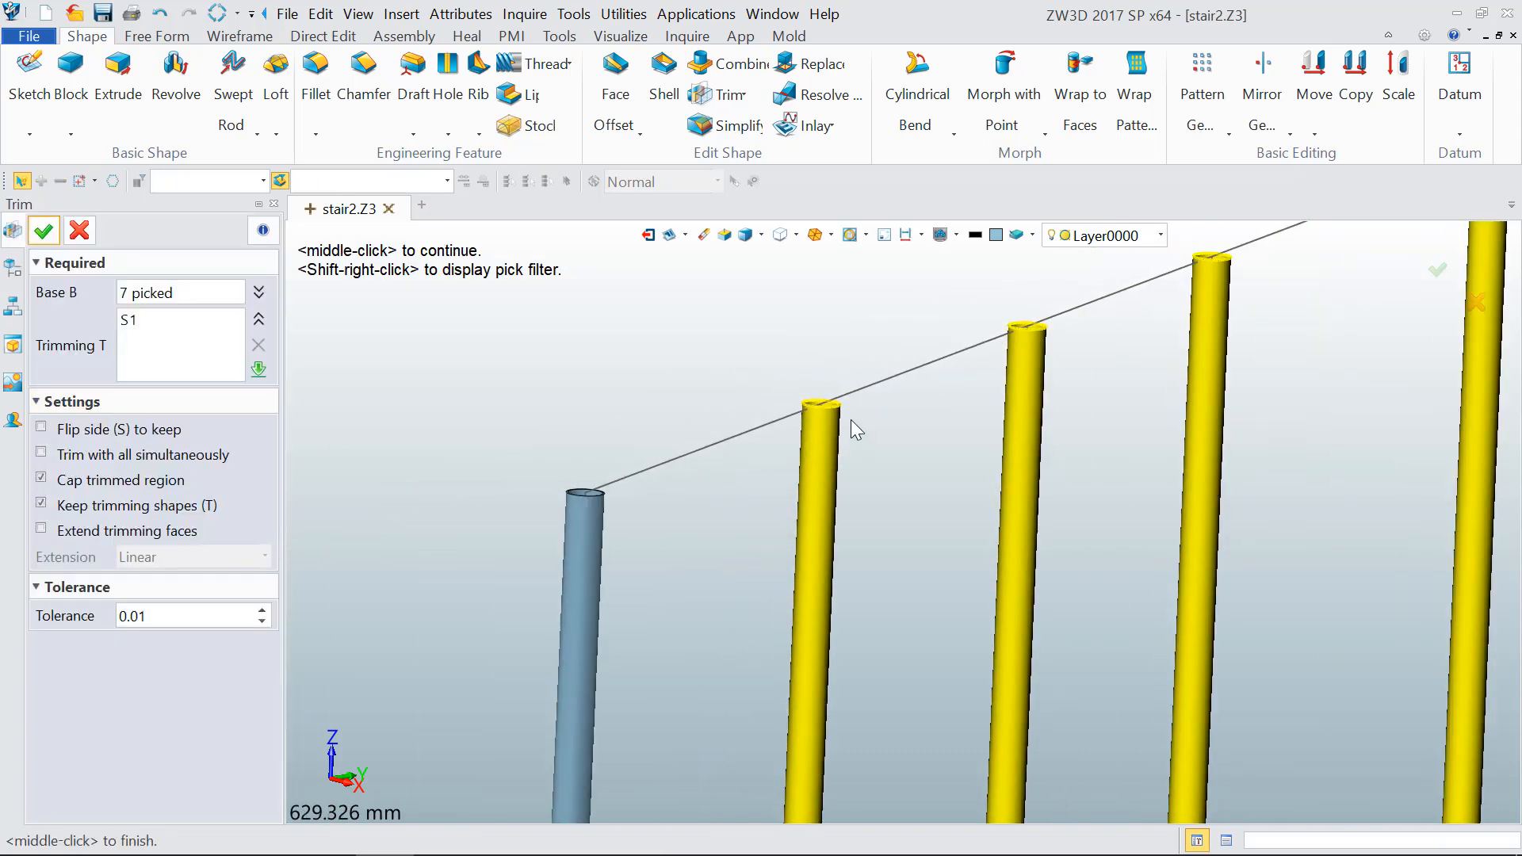
left_click(189, 339)
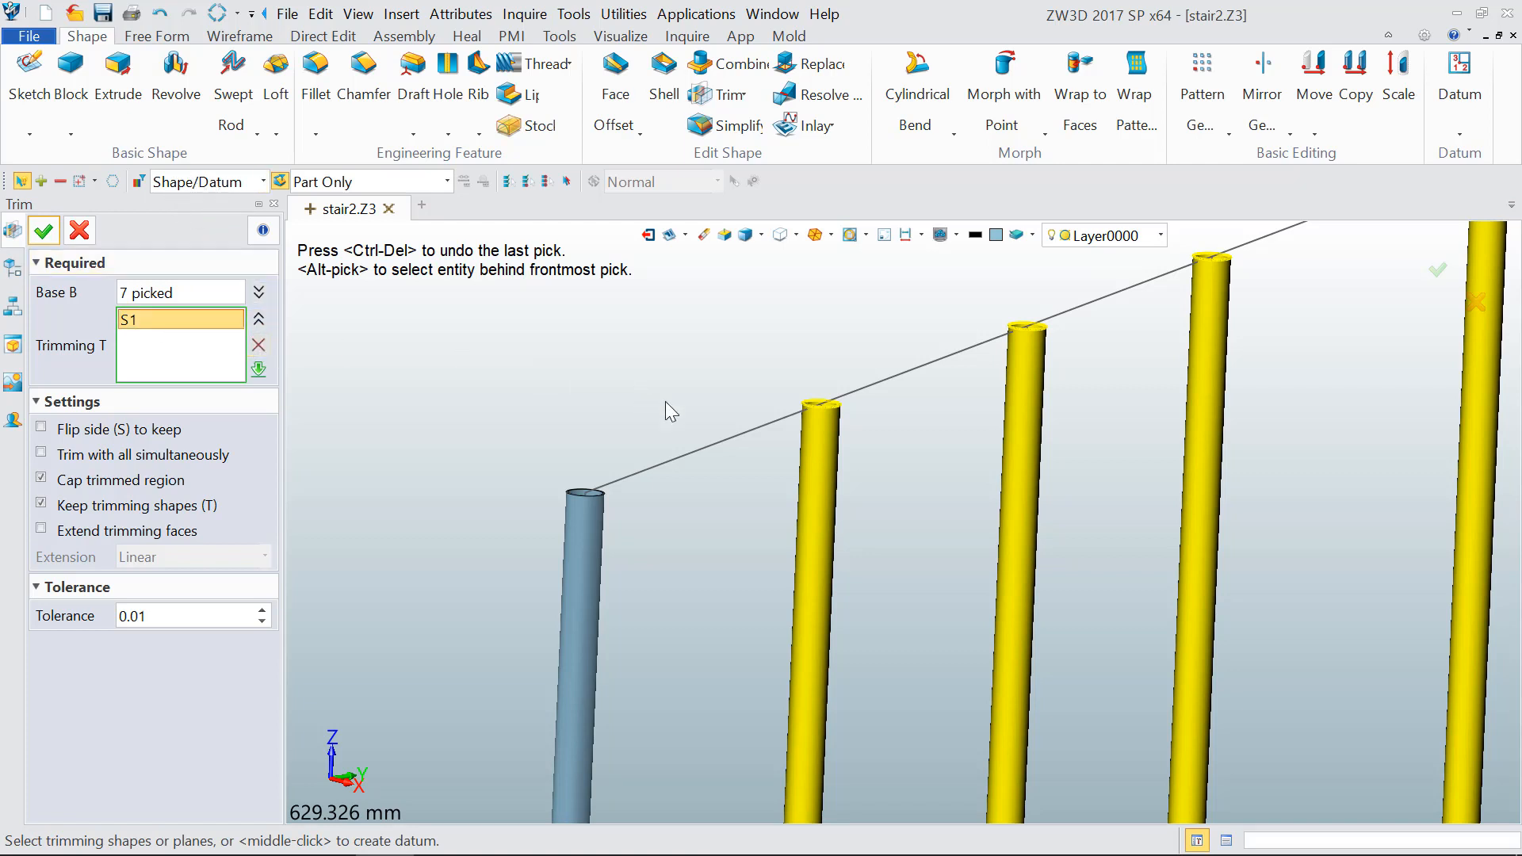
left_click(940, 235)
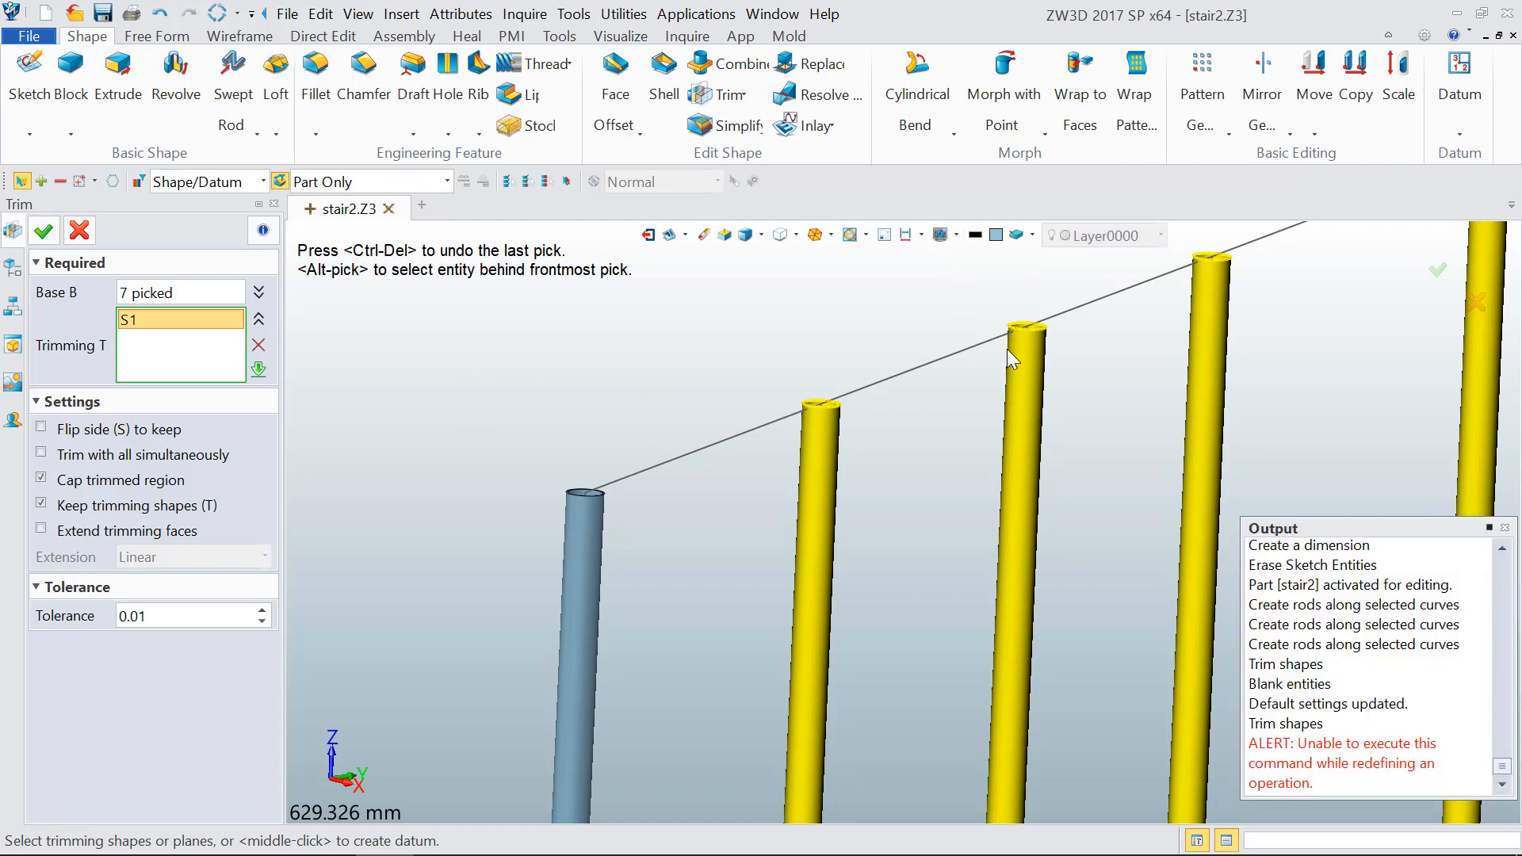
left_click_drag(1308, 742, 1366, 776)
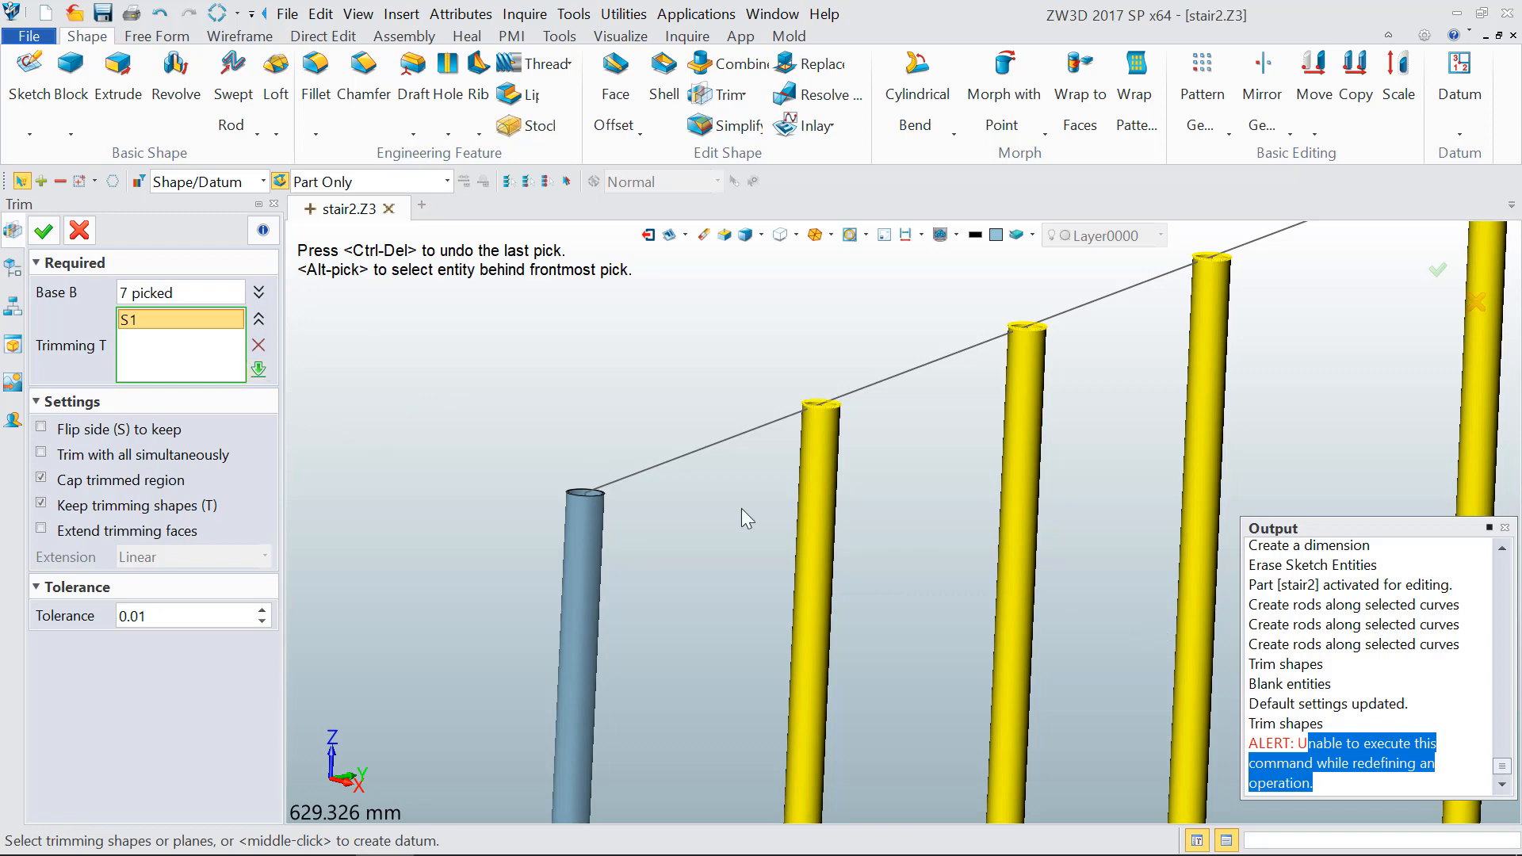
left_click(86, 230)
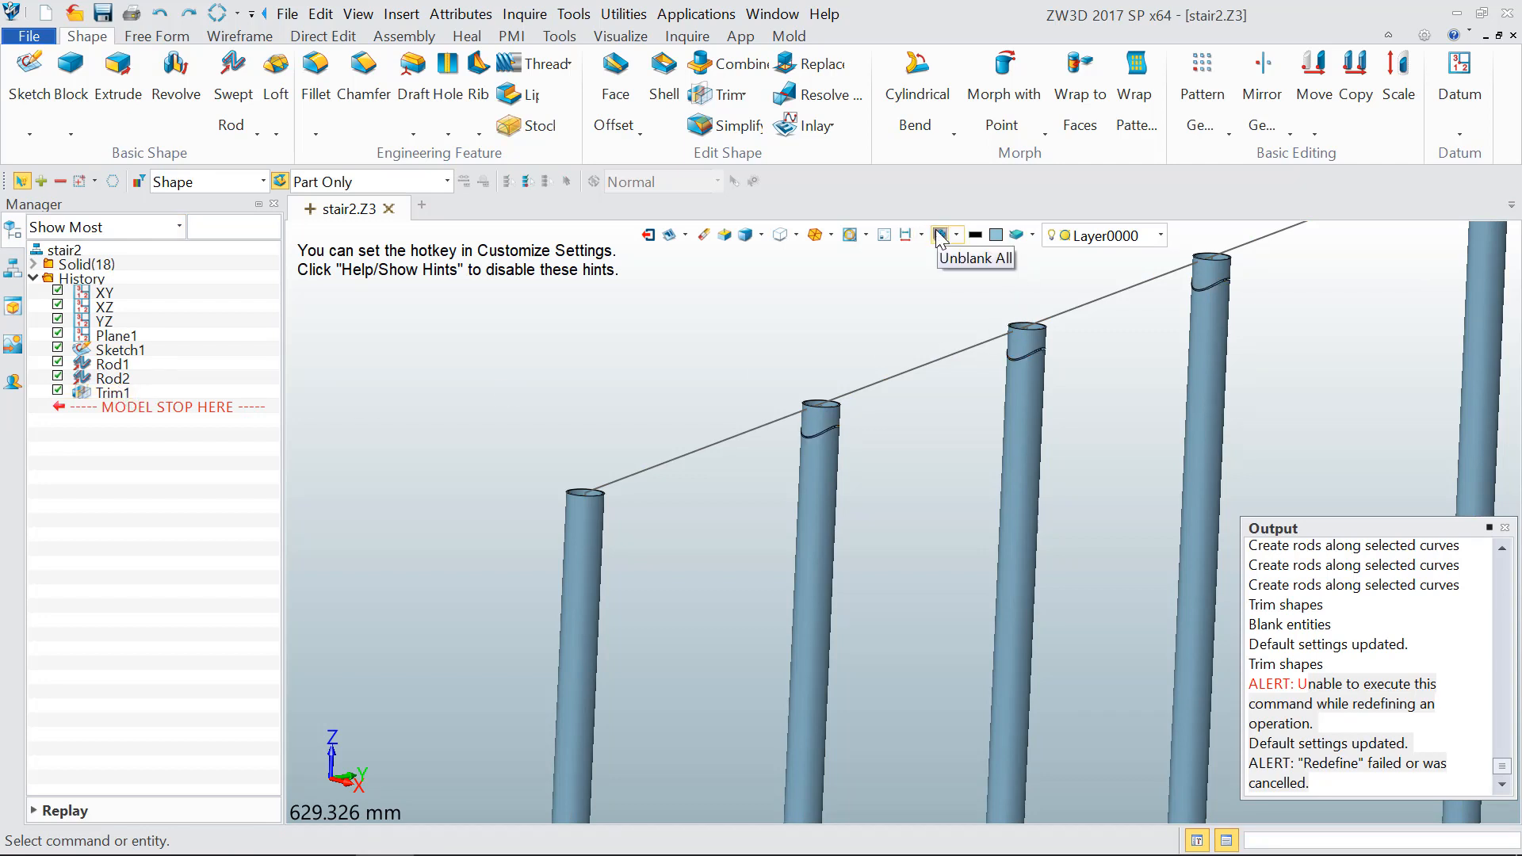
Step: Unhide the top rail and redefine Trim1 with the rail's outer face as the trimming entity, using the Face/Datum filter
left_click(940, 236)
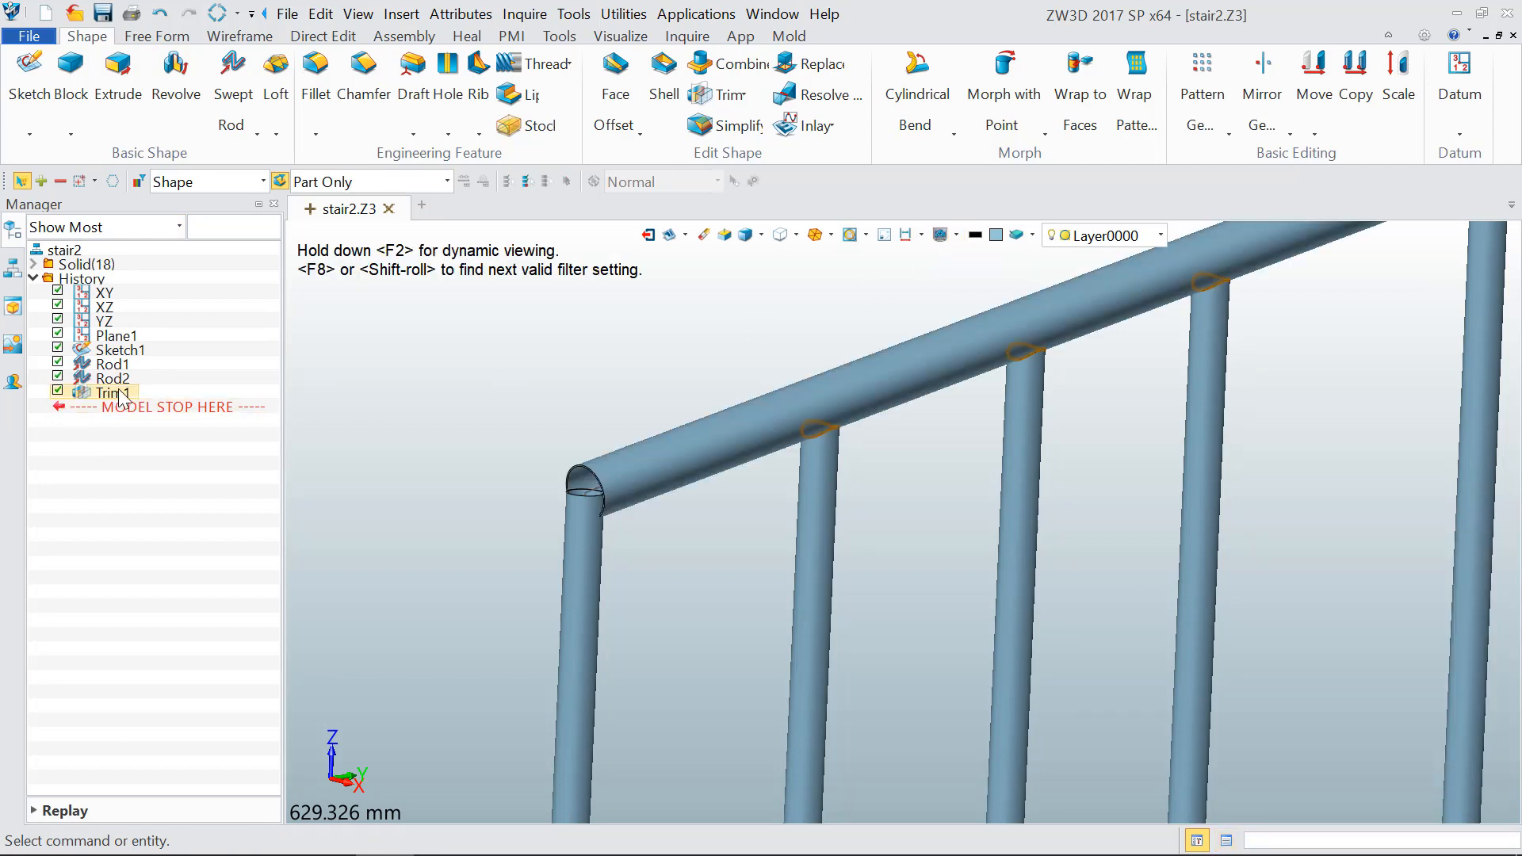
right_click(121, 395)
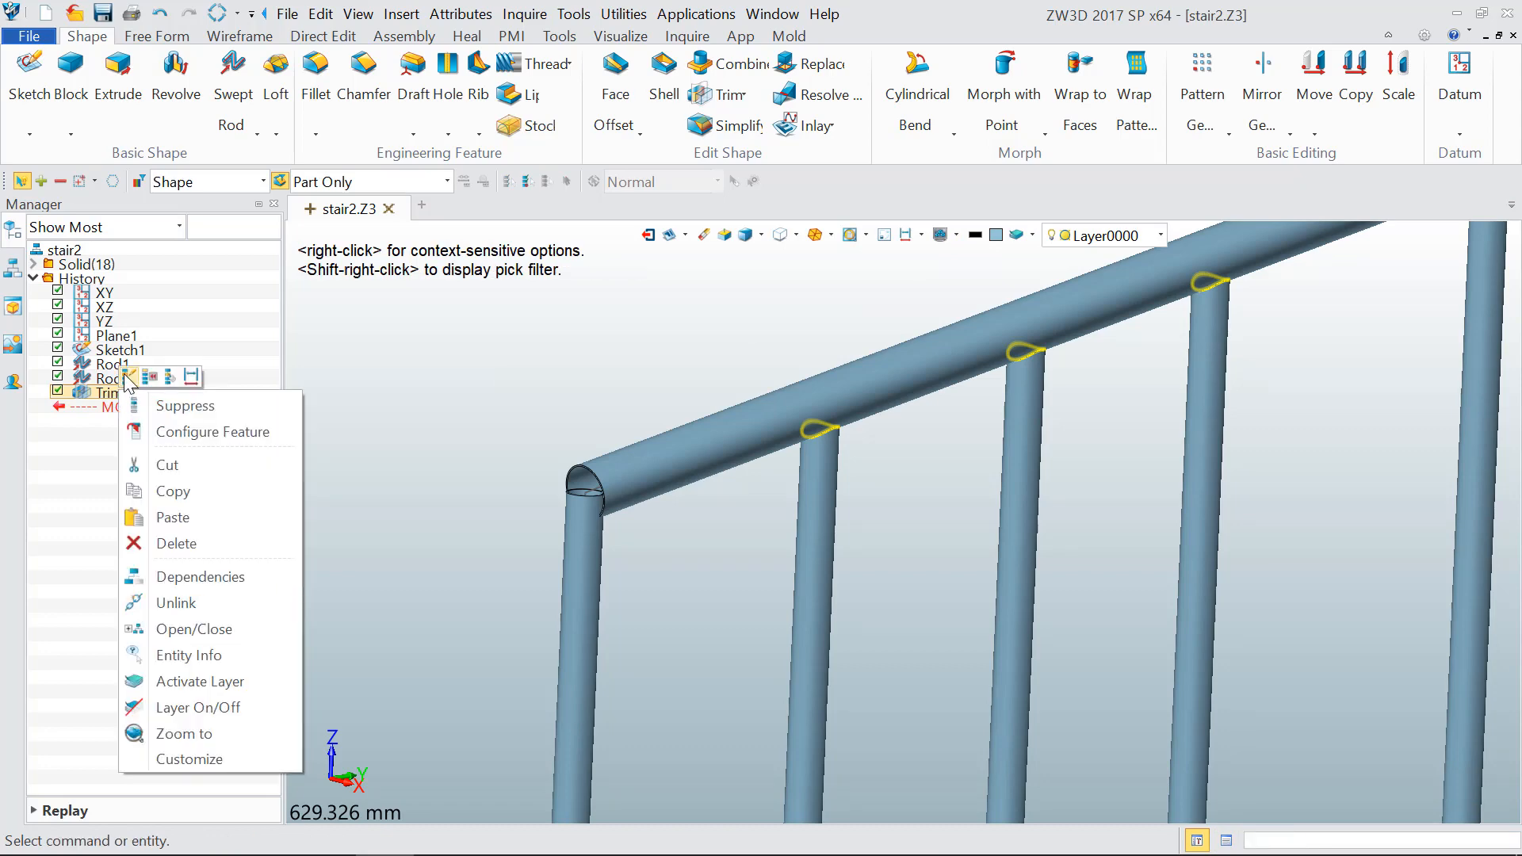
left_click(125, 376)
left_click(141, 343)
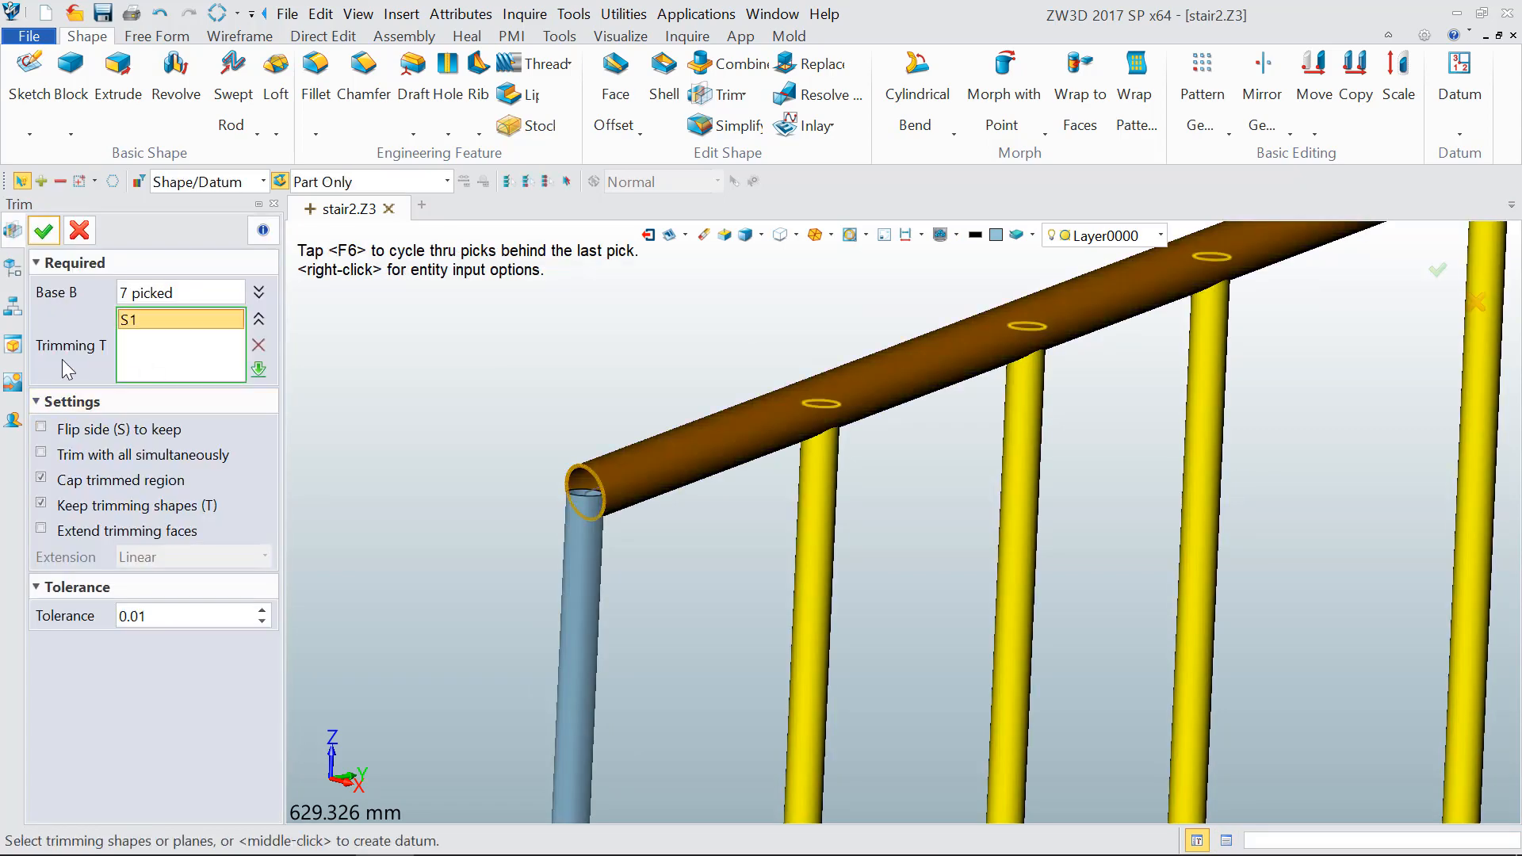
left_click(259, 345)
left_click(228, 183)
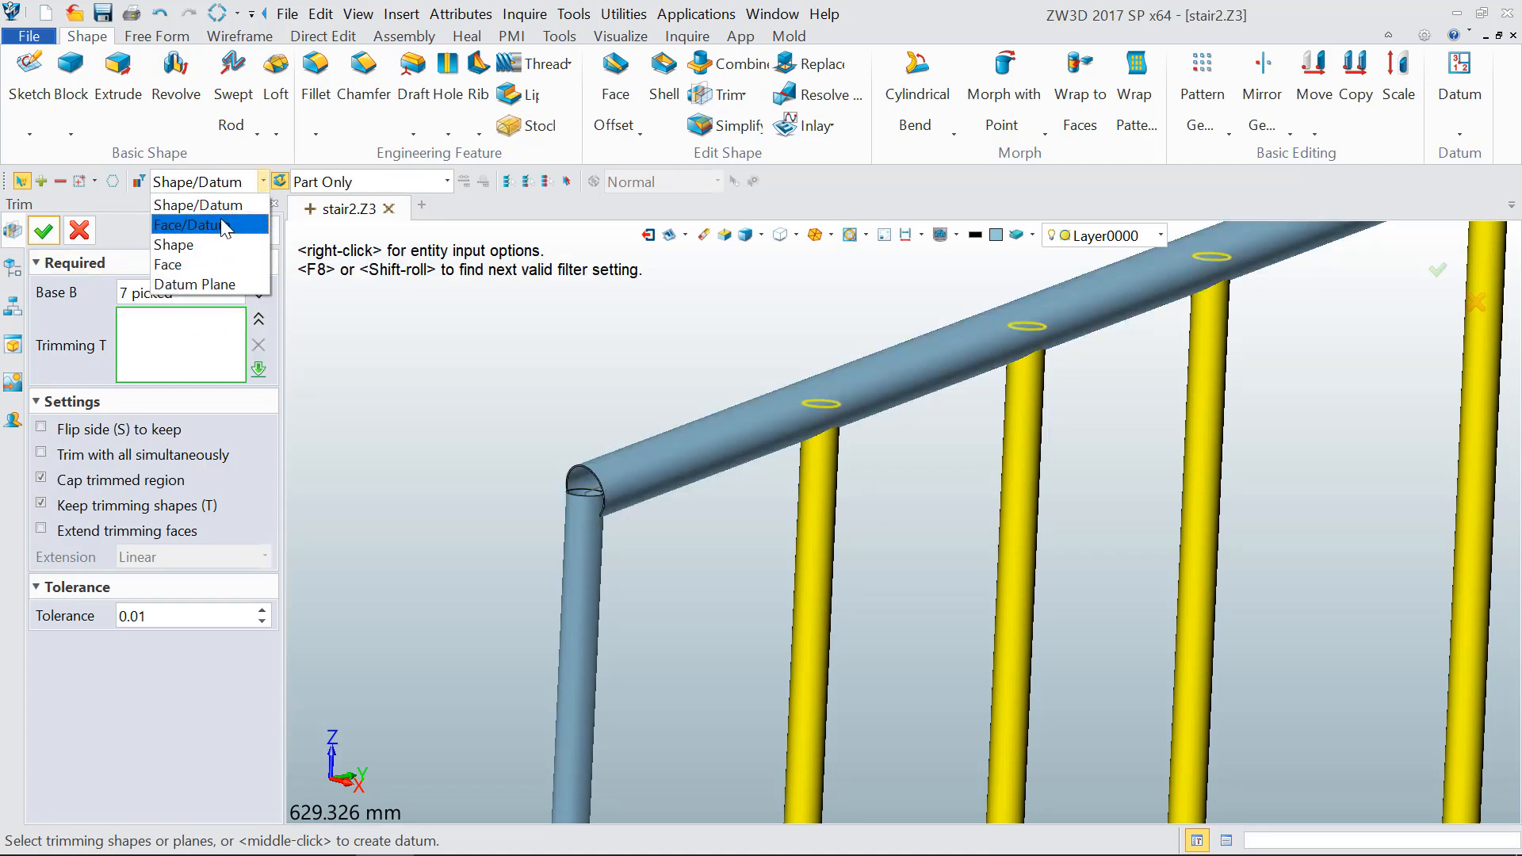
left_click(187, 220)
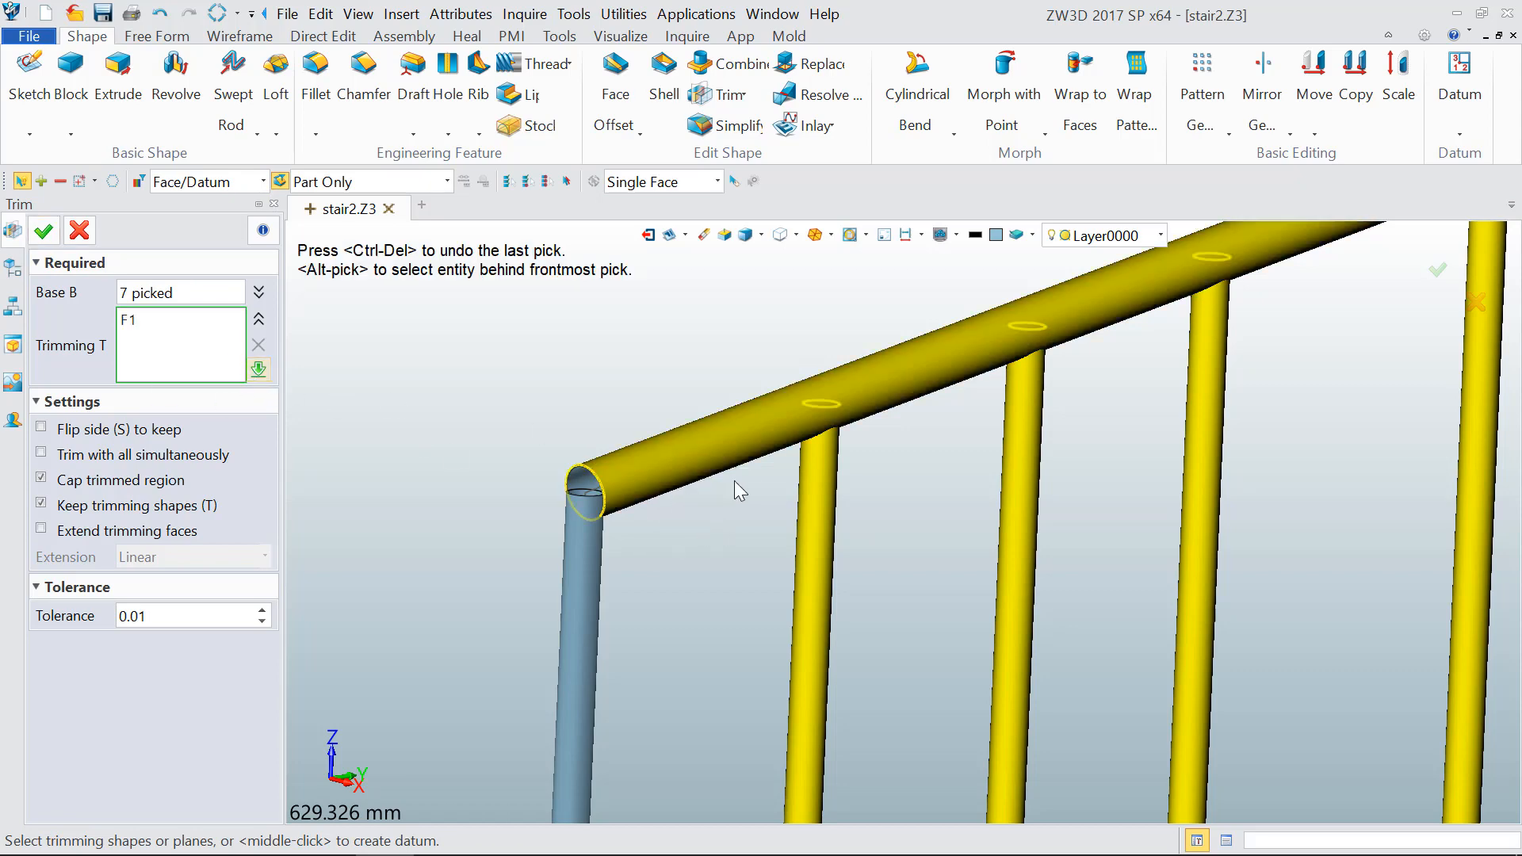
left_click(43, 231)
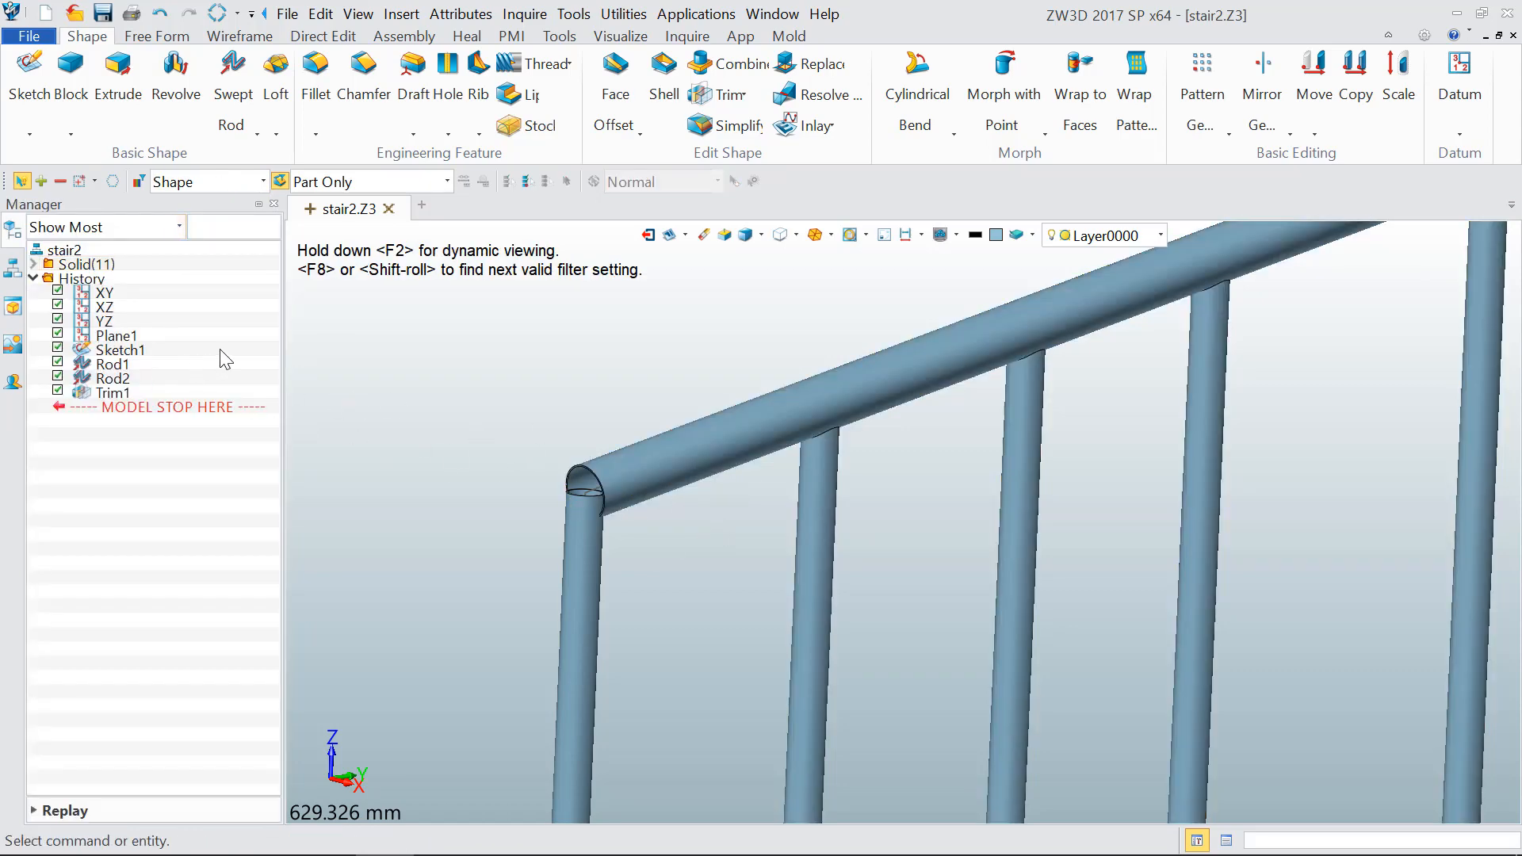
Step: Hide the top rail again and examine the upper ends of the intermediate posts and the tall end post
right_click(720, 440)
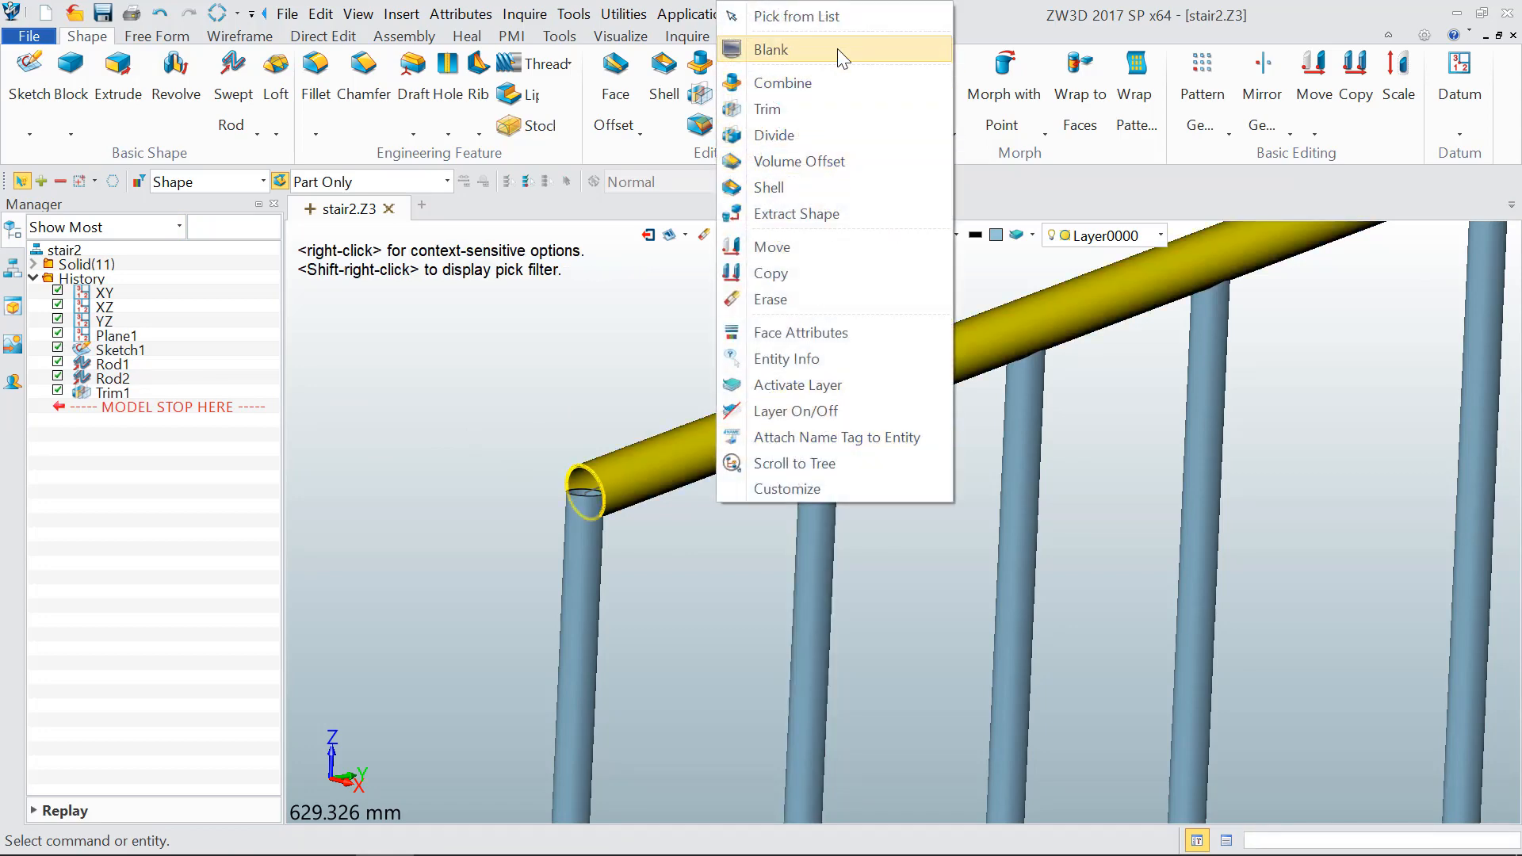
left_click(837, 49)
scroll(753, 486, "up", 5)
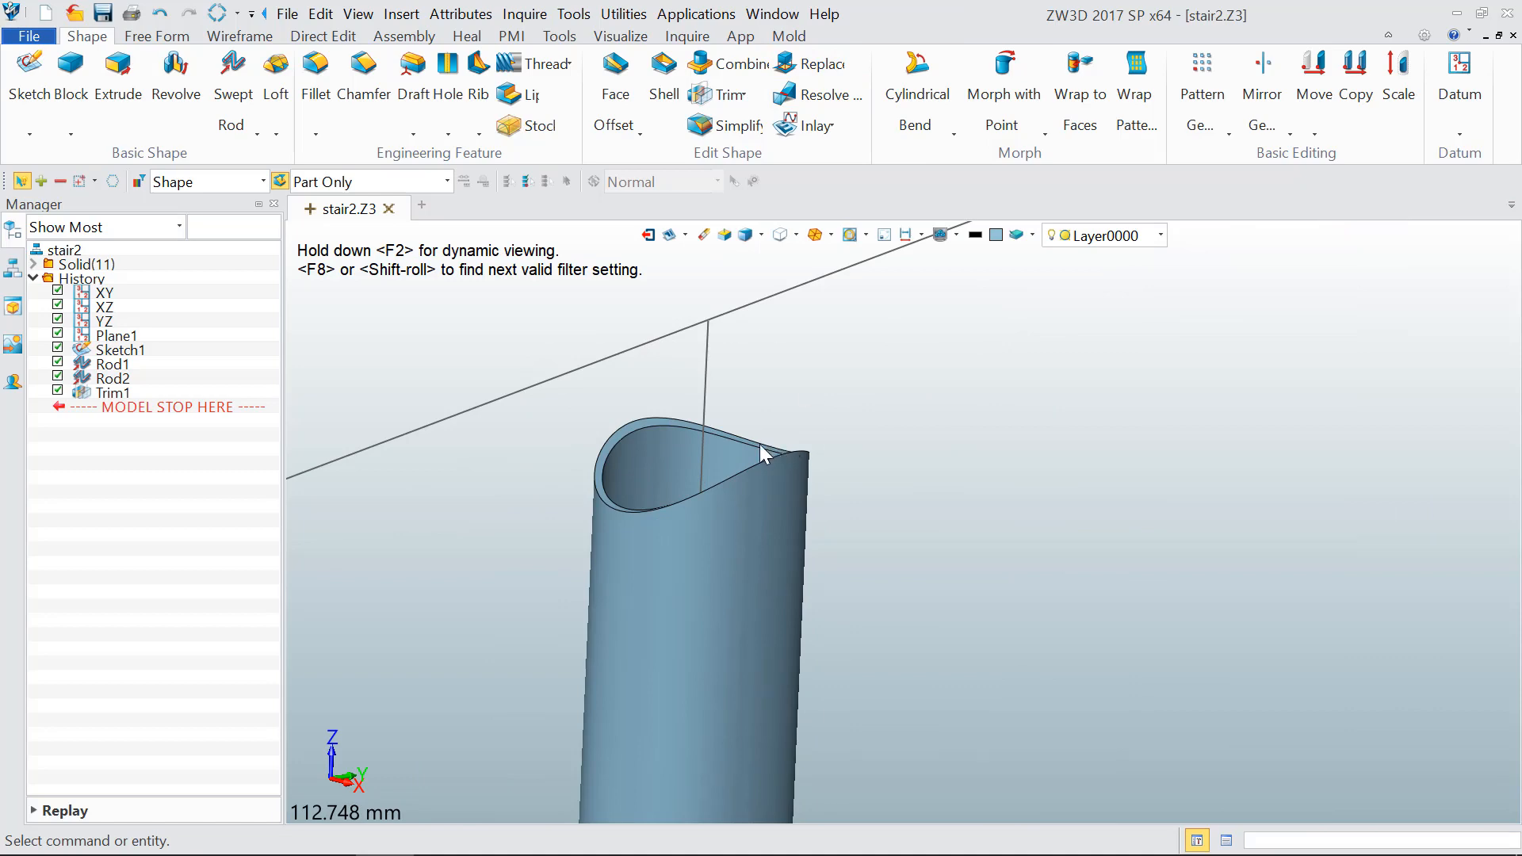
scroll(759, 444, "down", 5)
scroll(746, 430, "down", 4)
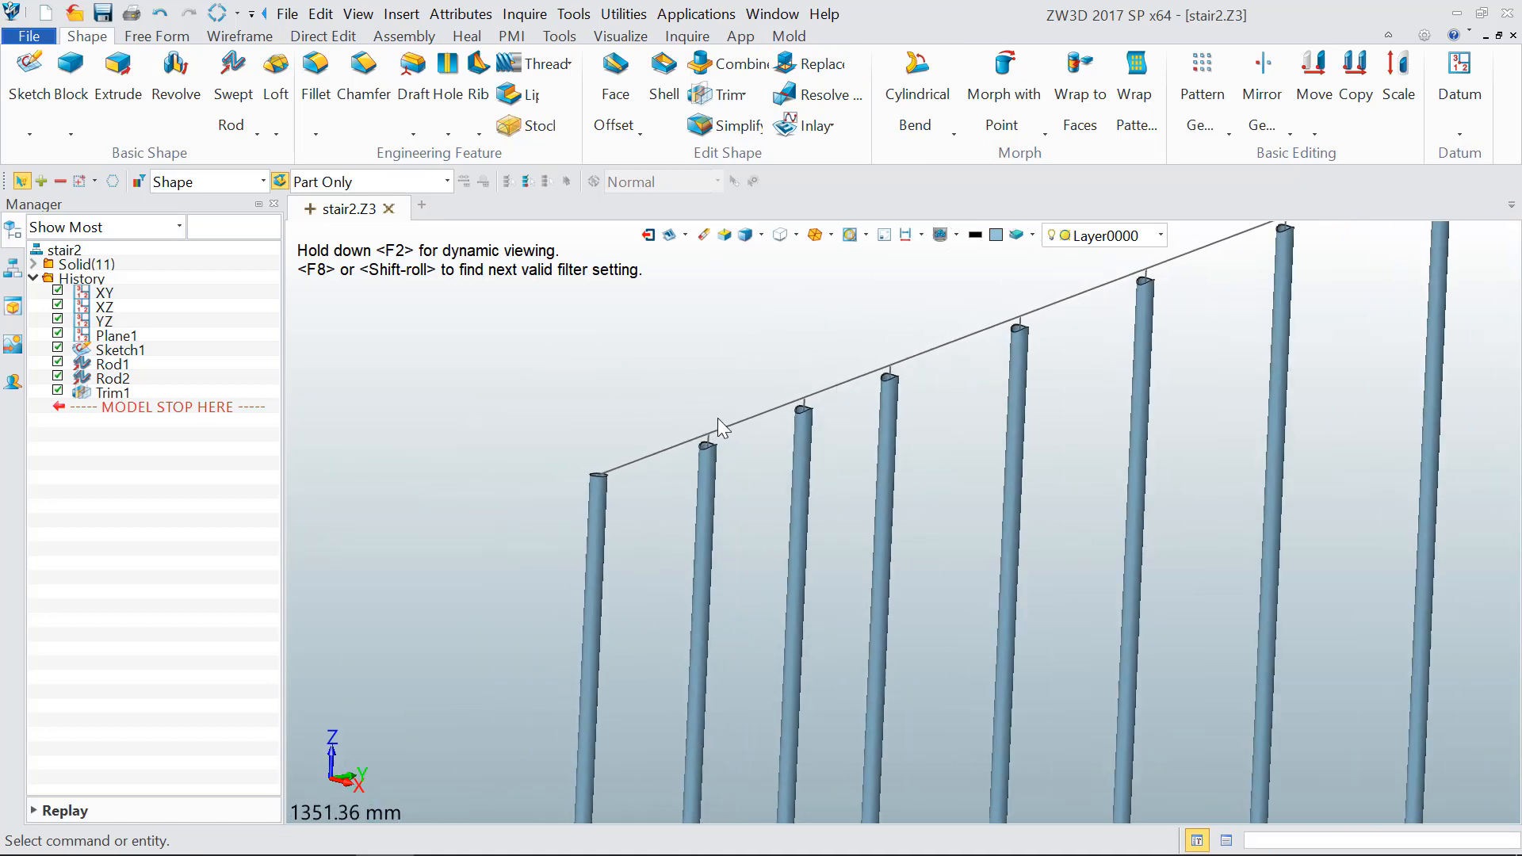
scroll(1109, 341, "up", 6)
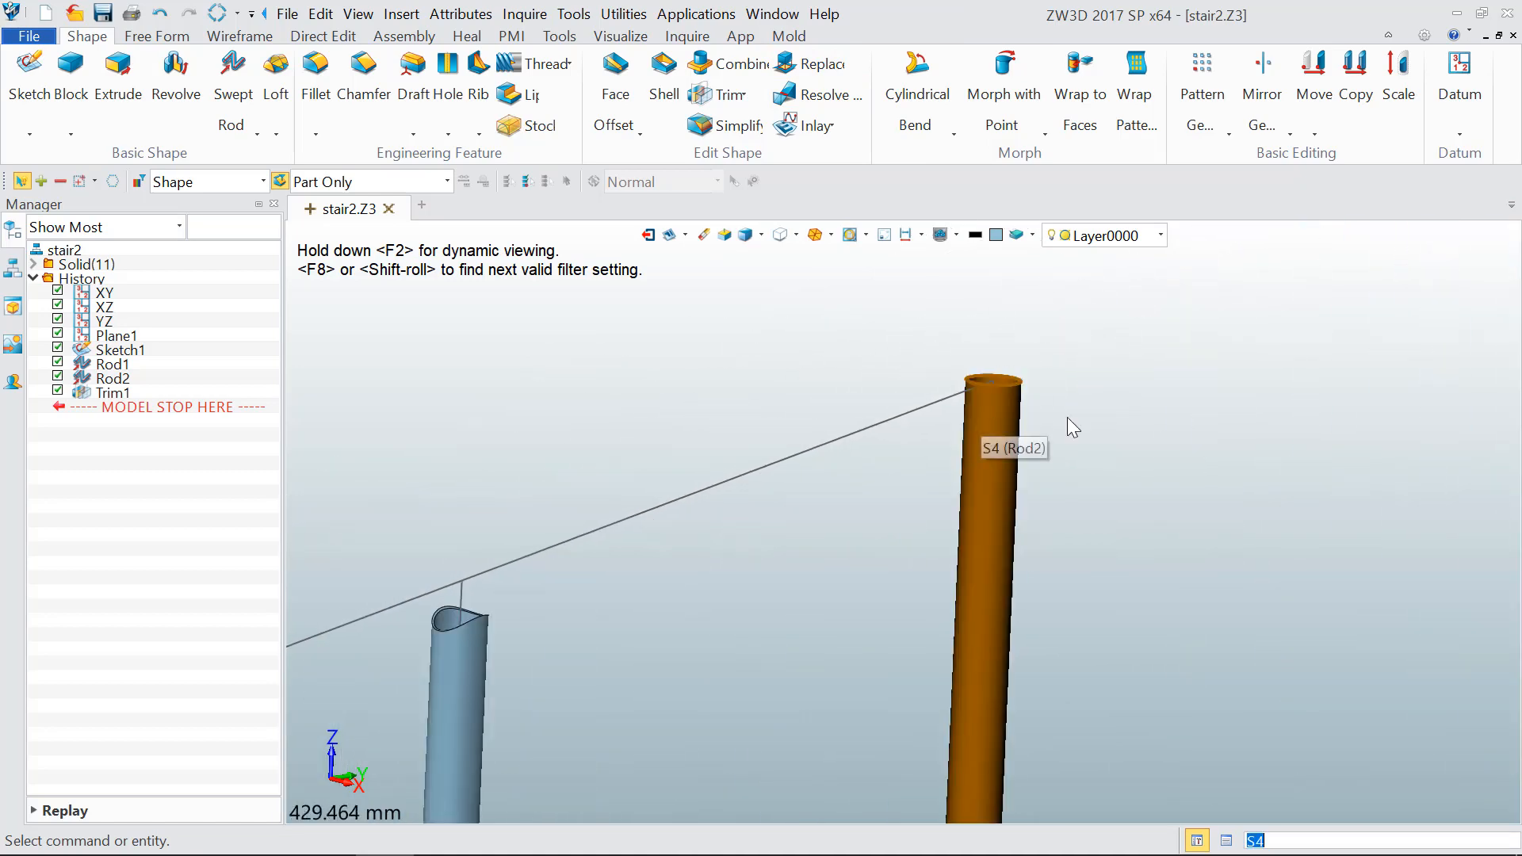
Step: Redefine Trim1 to add the bottom rail's outer face as a second trimming entity for the seven intermediate posts
scroll(1073, 420, "down", 6)
middle_click_drag(921, 729, 934, 665)
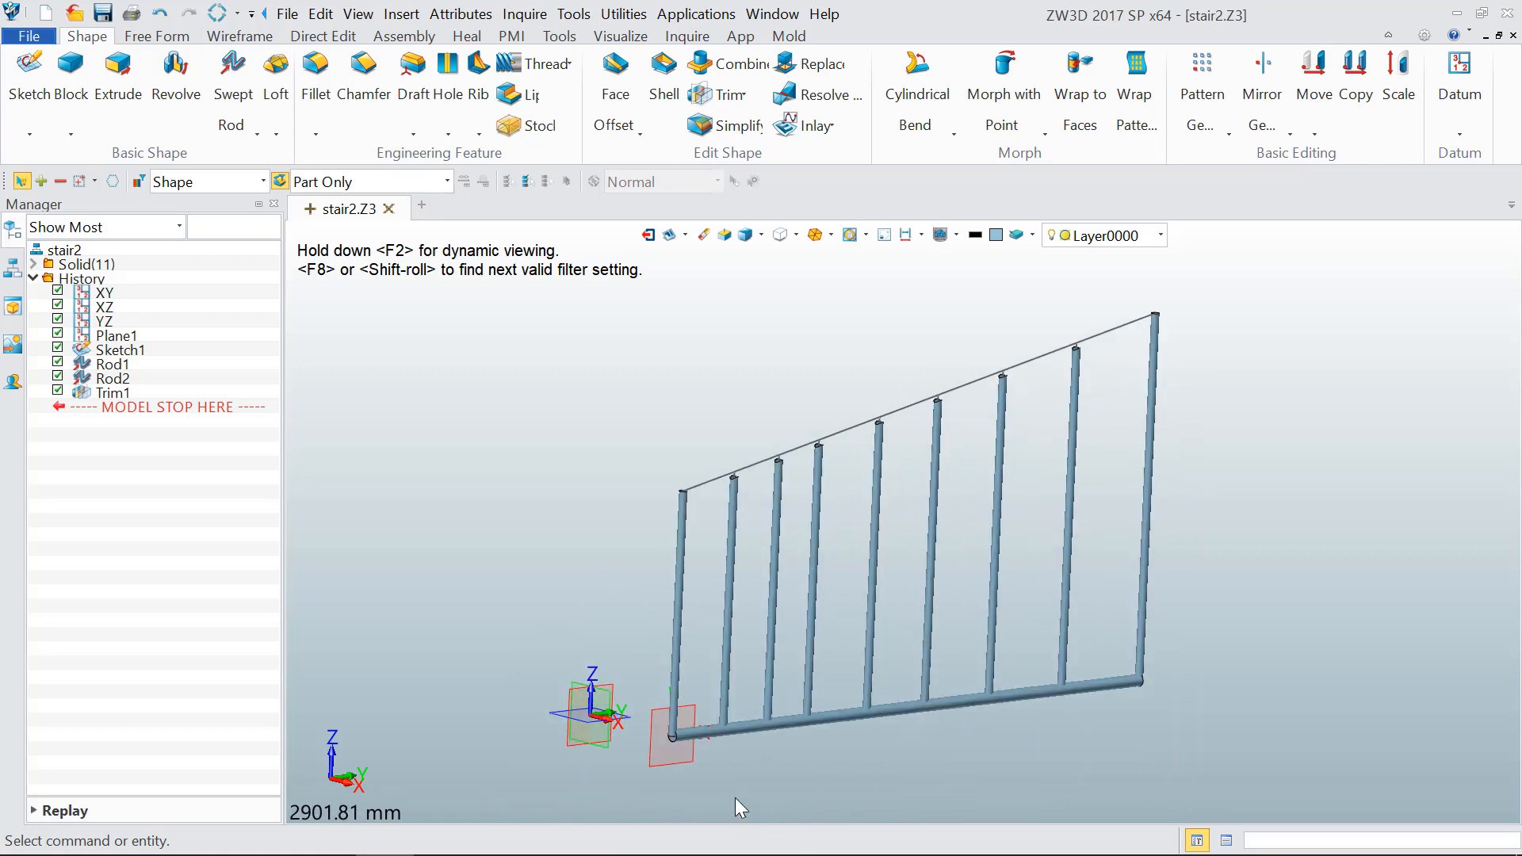
scroll(734, 784, "up", 3)
mouse_move(665, 672)
right_mouse_down()
mouse_move(765, 653)
mouse_move(674, 663)
right_mouse_up()
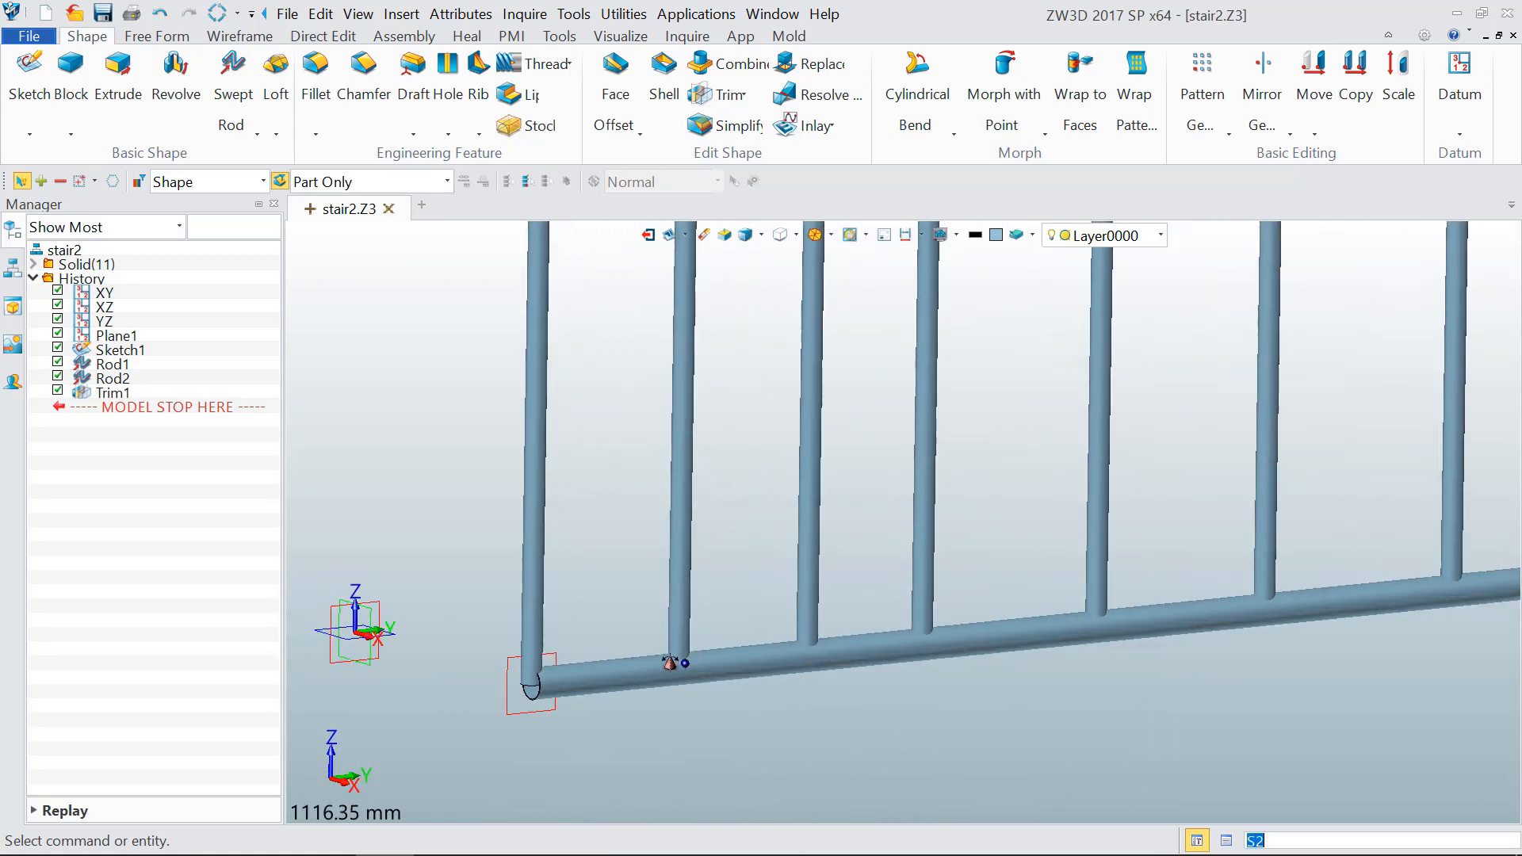
right_click(116, 397)
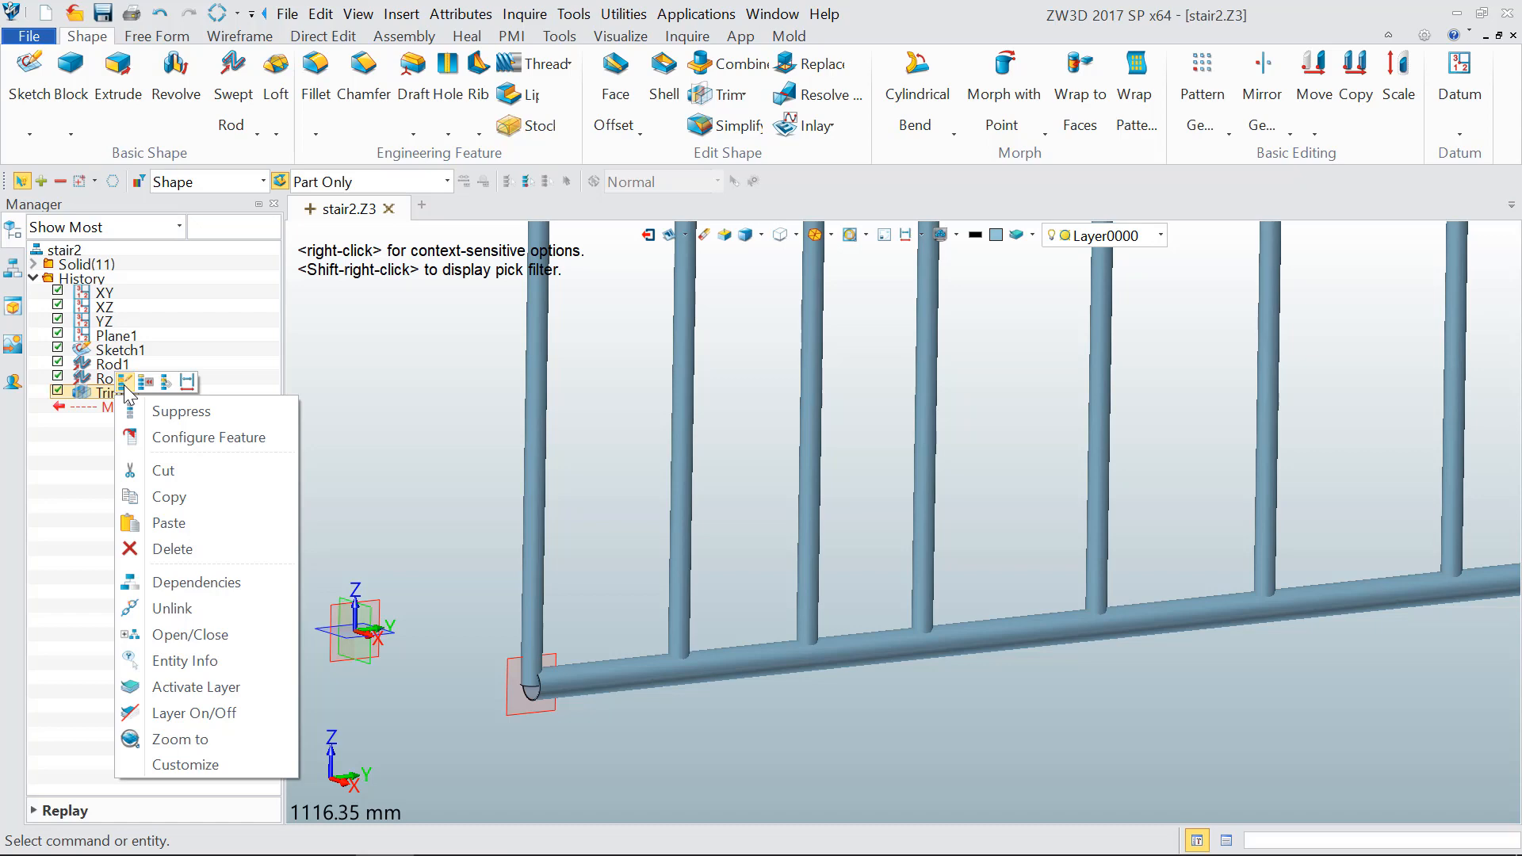
left_click(125, 384)
left_click(173, 351)
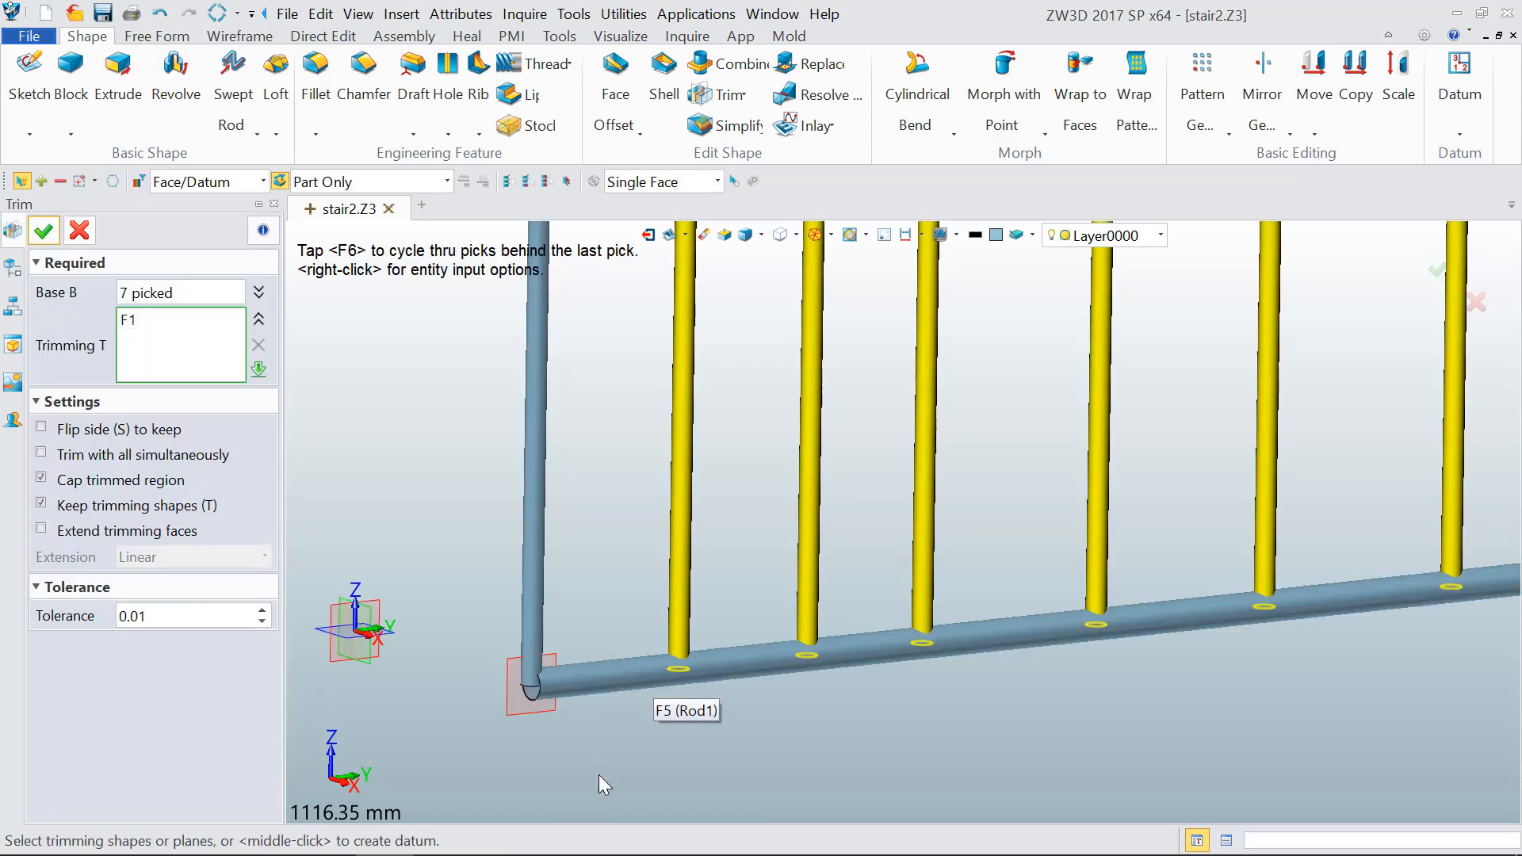
scroll(596, 783, "down", 4)
scroll(569, 449, "up", 1)
scroll(630, 535, "up", 3)
scroll(634, 601, "down", 4)
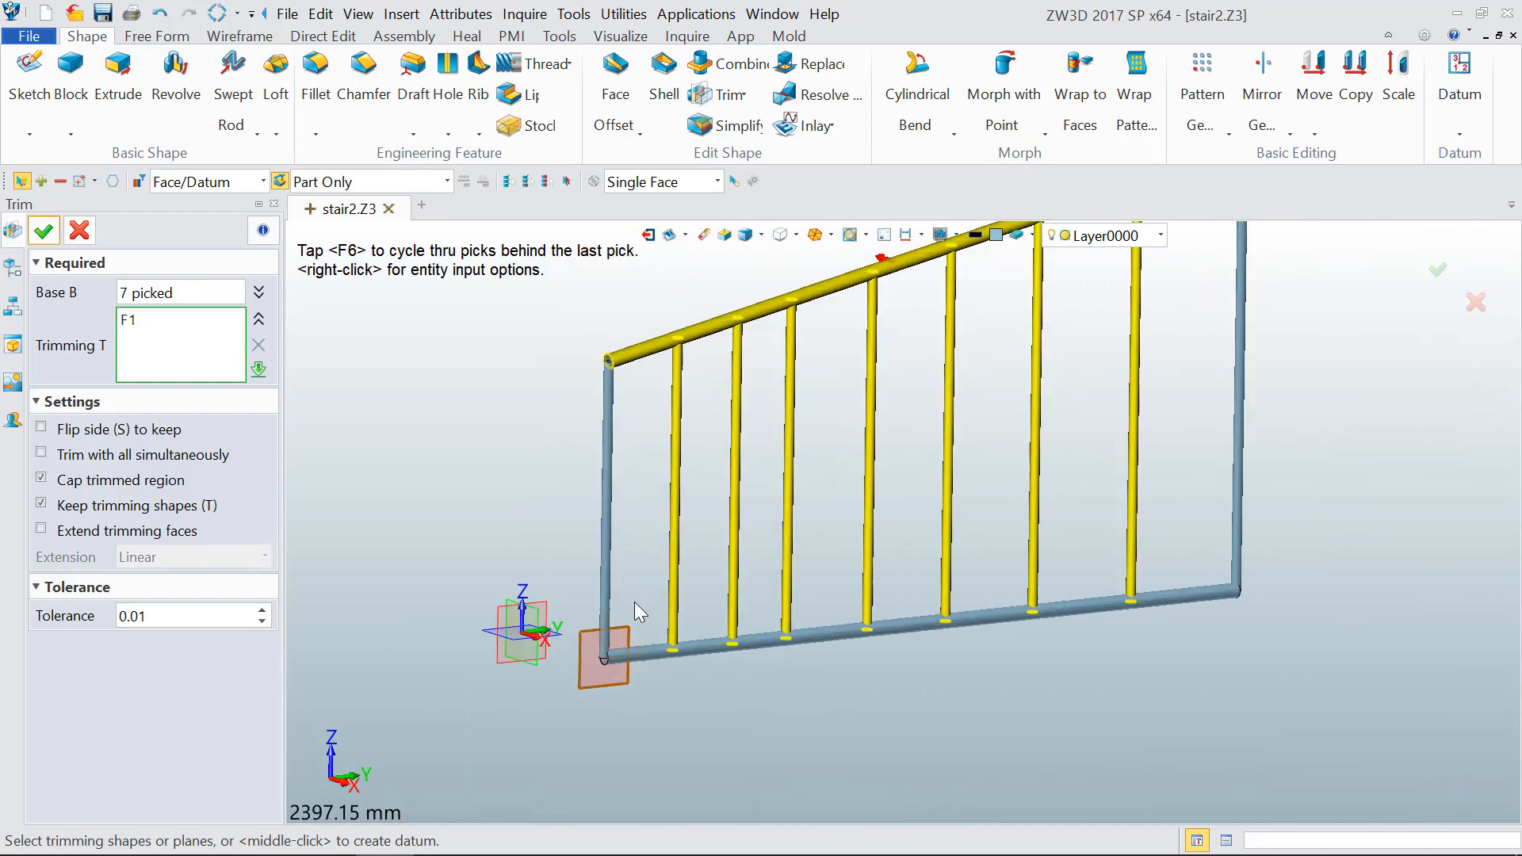
scroll(642, 685, "up", 8)
left_click(591, 693)
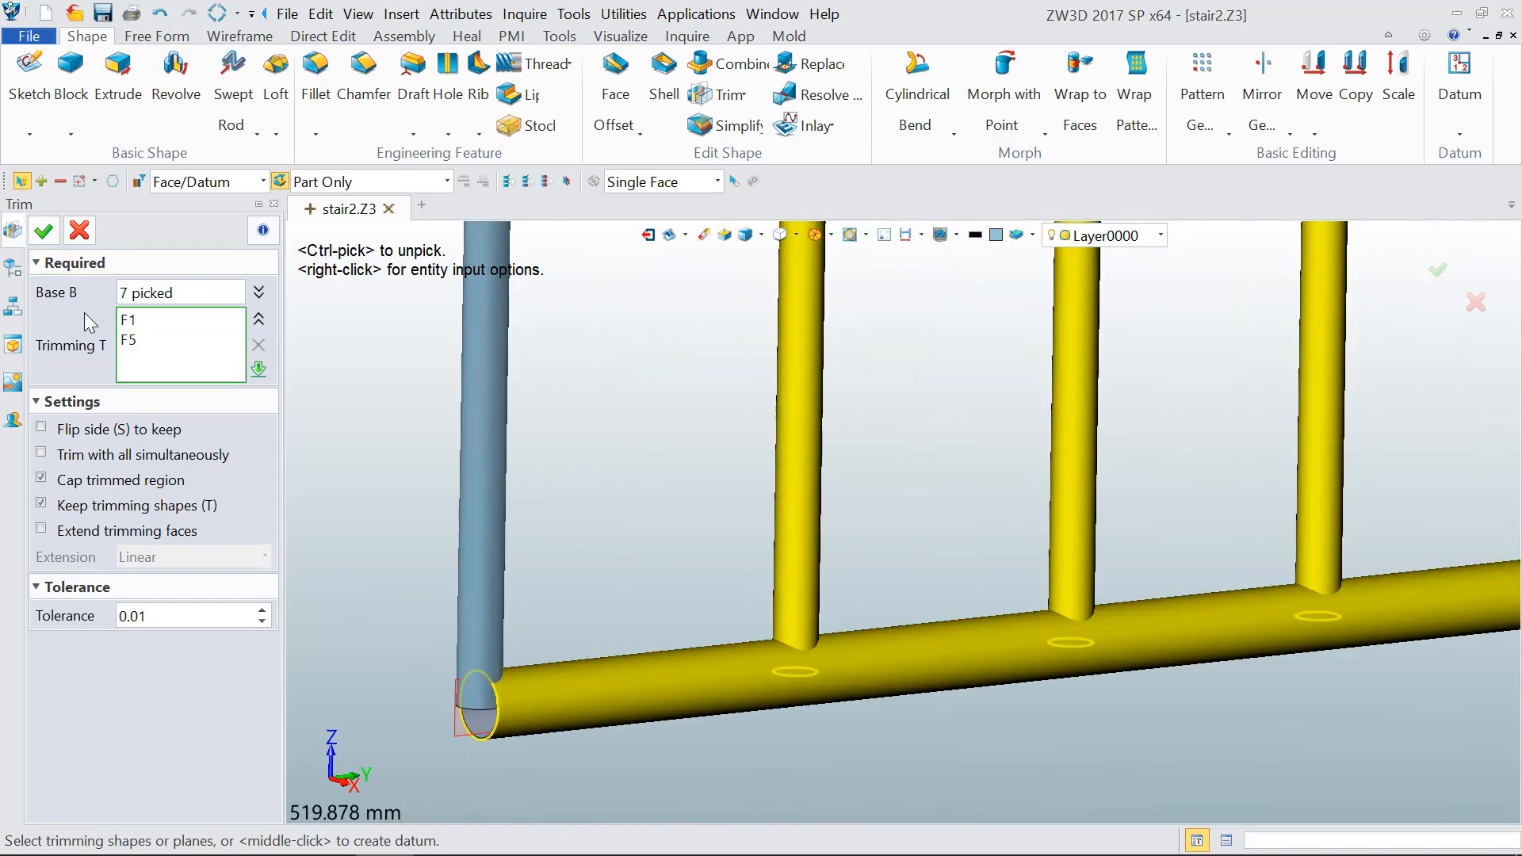
left_click(44, 231)
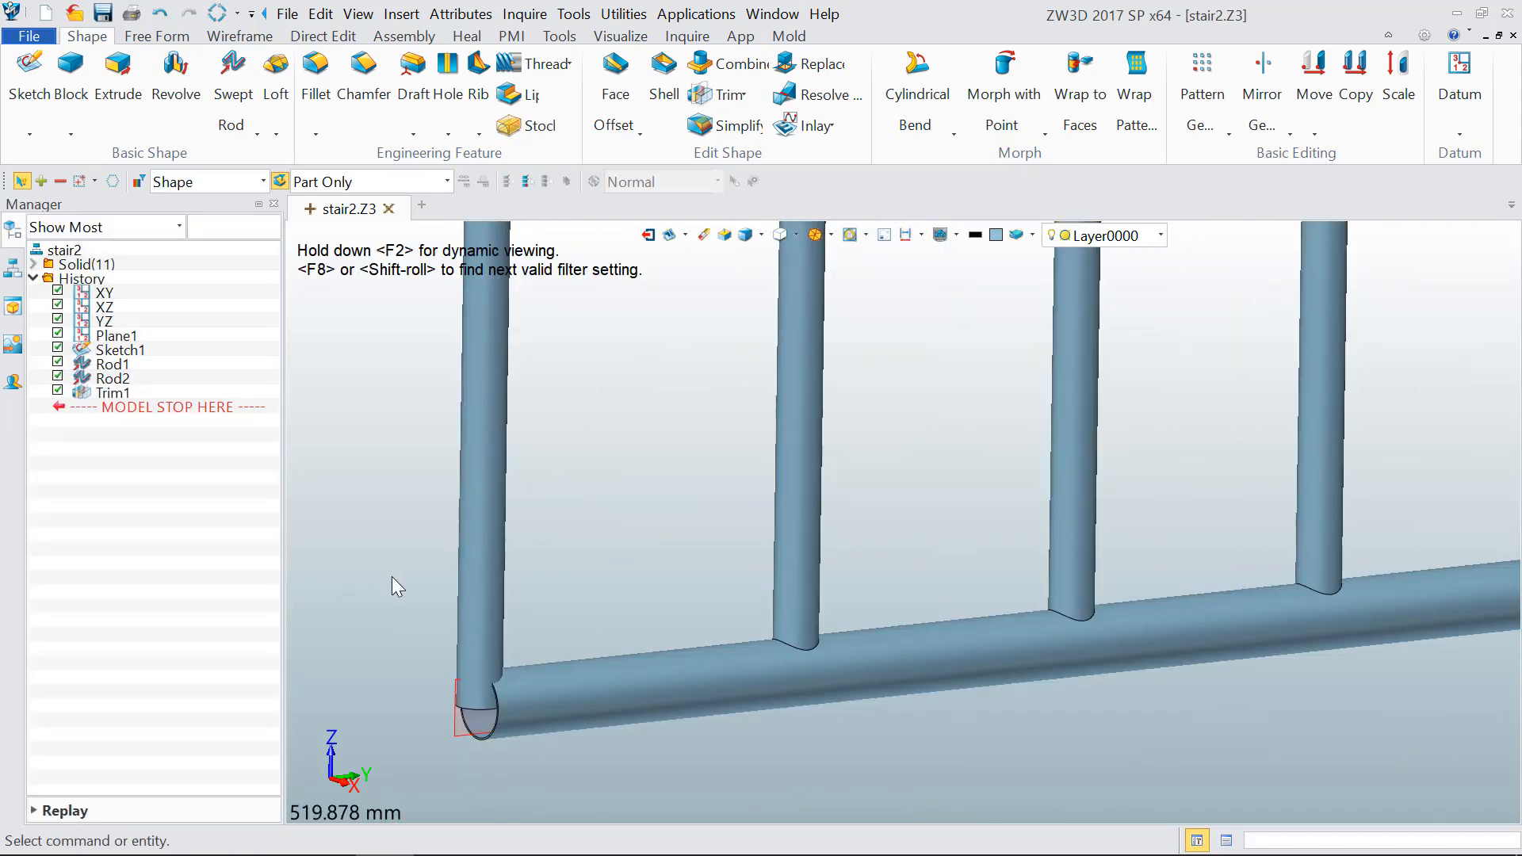
Step: Hide the bottom rail and examine the ends of the intermediate posts and the short end post
right_click(592, 694)
left_click(726, 250)
right_click_drag(819, 669, 983, 444)
scroll(1039, 331, "up", 2)
scroll(1040, 330, "up", 6)
scroll(891, 531, "down", 16)
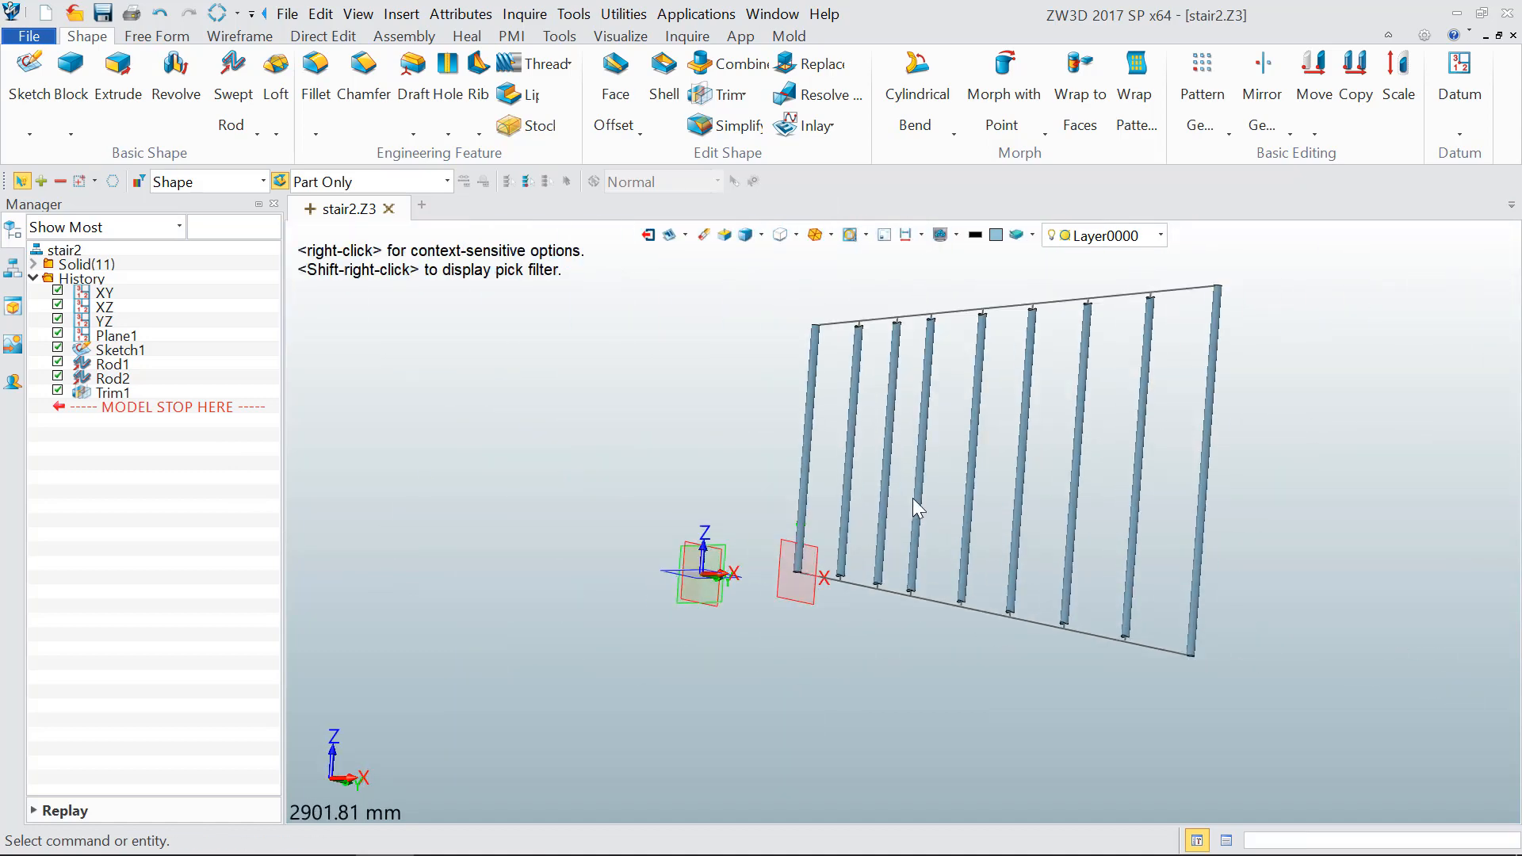
scroll(992, 287, "up", 6)
scroll(807, 360, "down", 5)
scroll(784, 420, "up", 7)
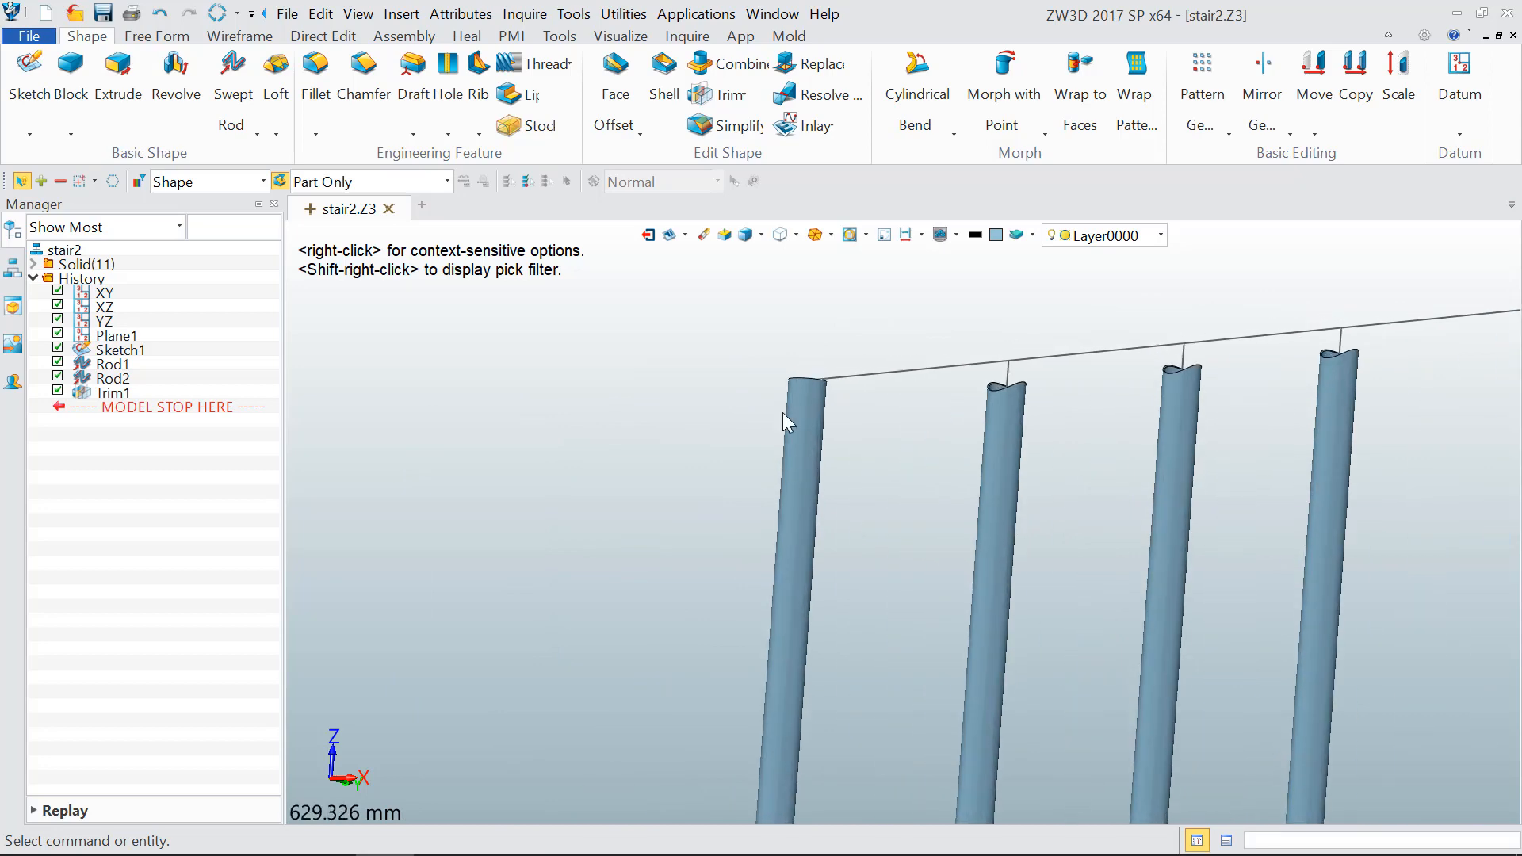
scroll(811, 431, "down", 5)
scroll(735, 450, "up", 4)
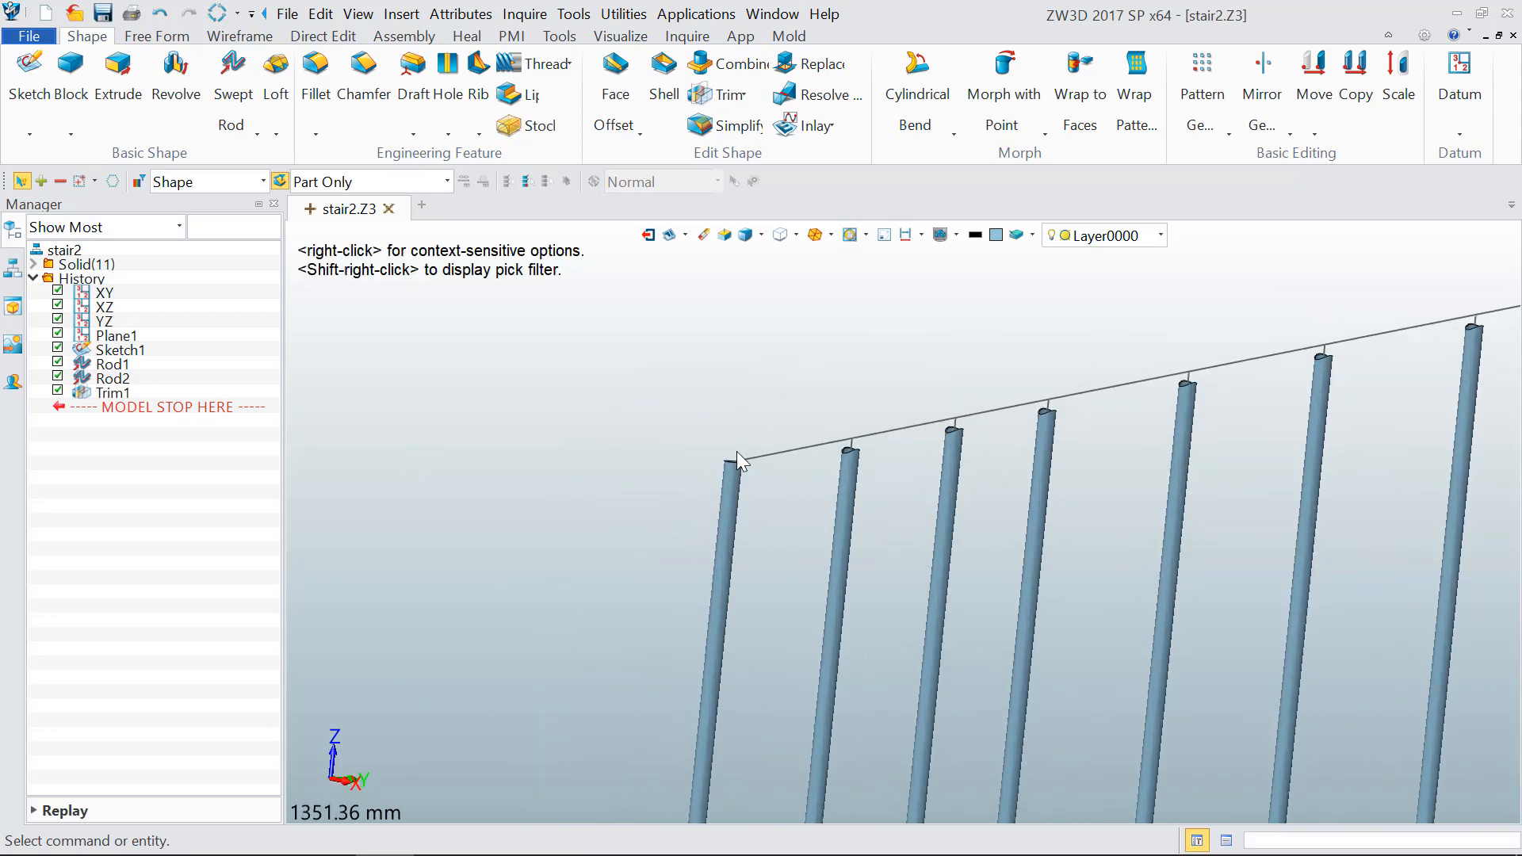
scroll(697, 485, "up", 6)
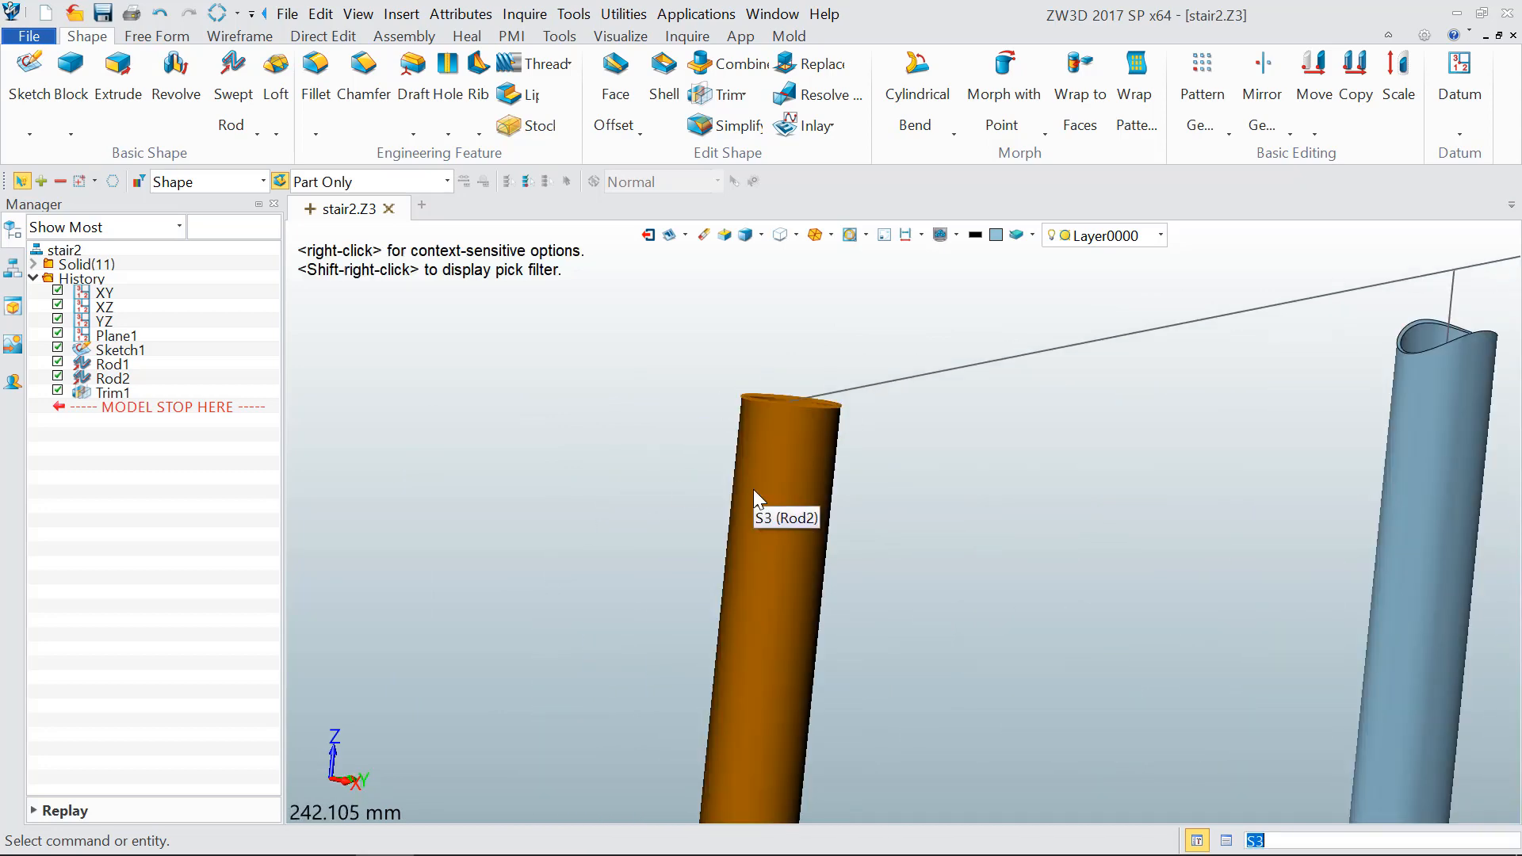
scroll(753, 488, "down", 6)
scroll(754, 439, "down", 3)
Step: Unhide both rails and examine the joint between the top rail and the short end post
right_click(153, 362)
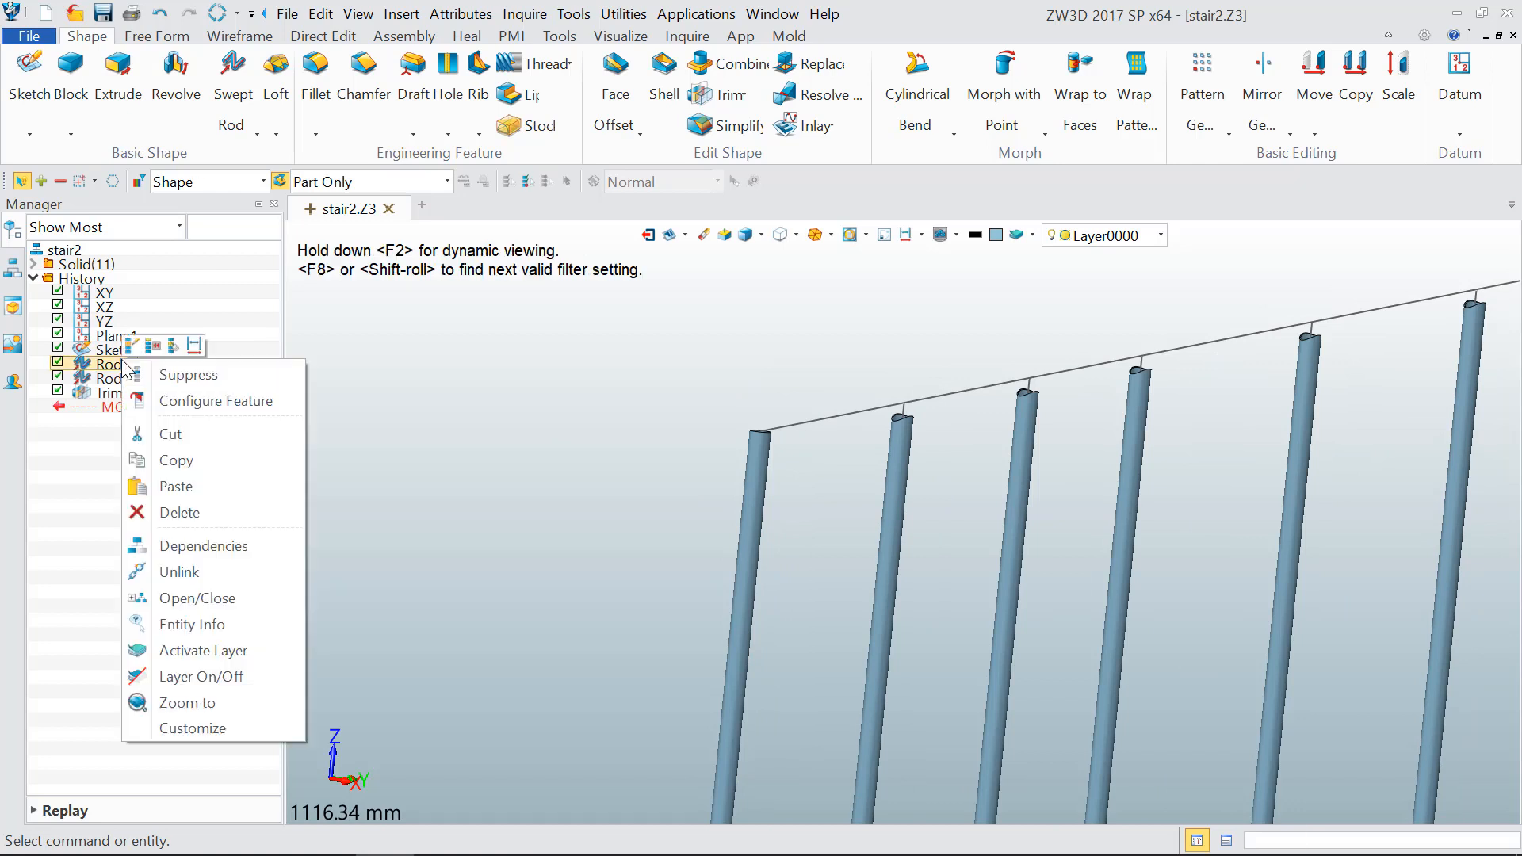
left_click(867, 261)
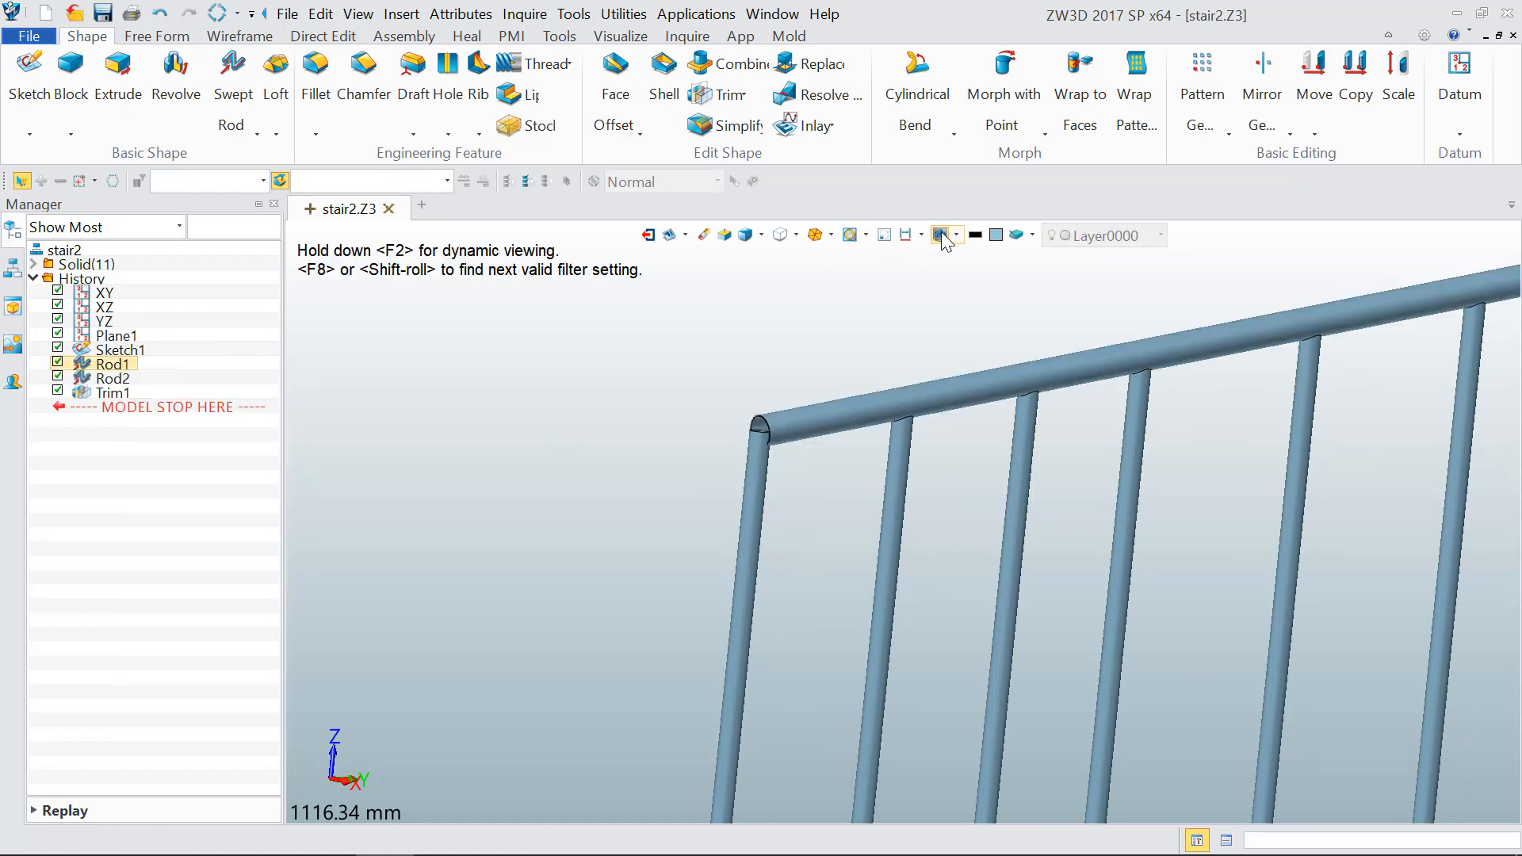
scroll(750, 430, "up", 10)
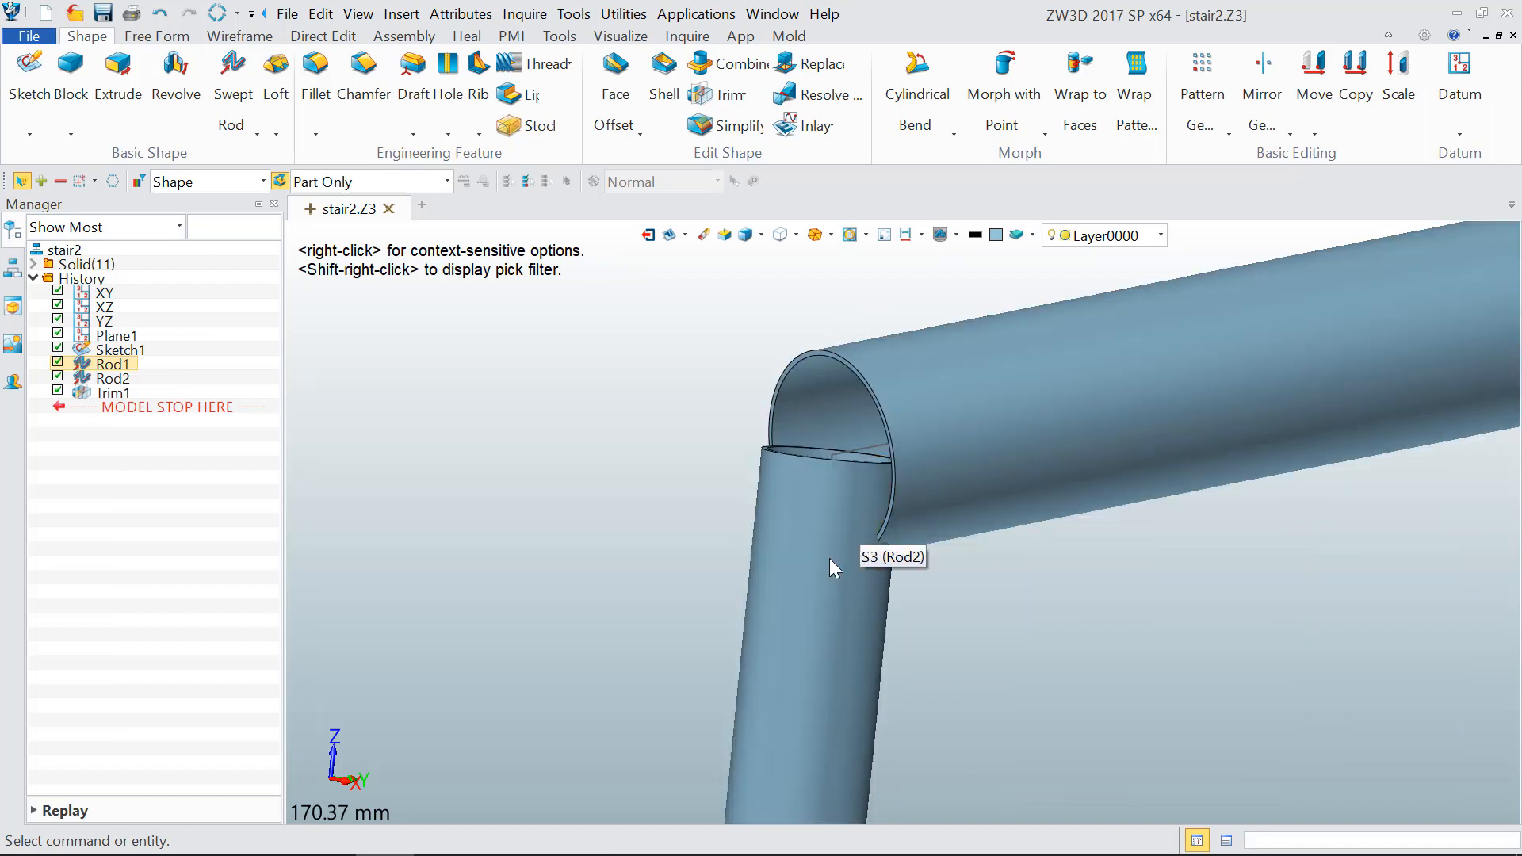
scroll(796, 539, "down", 6)
scroll(793, 560, "down", 3)
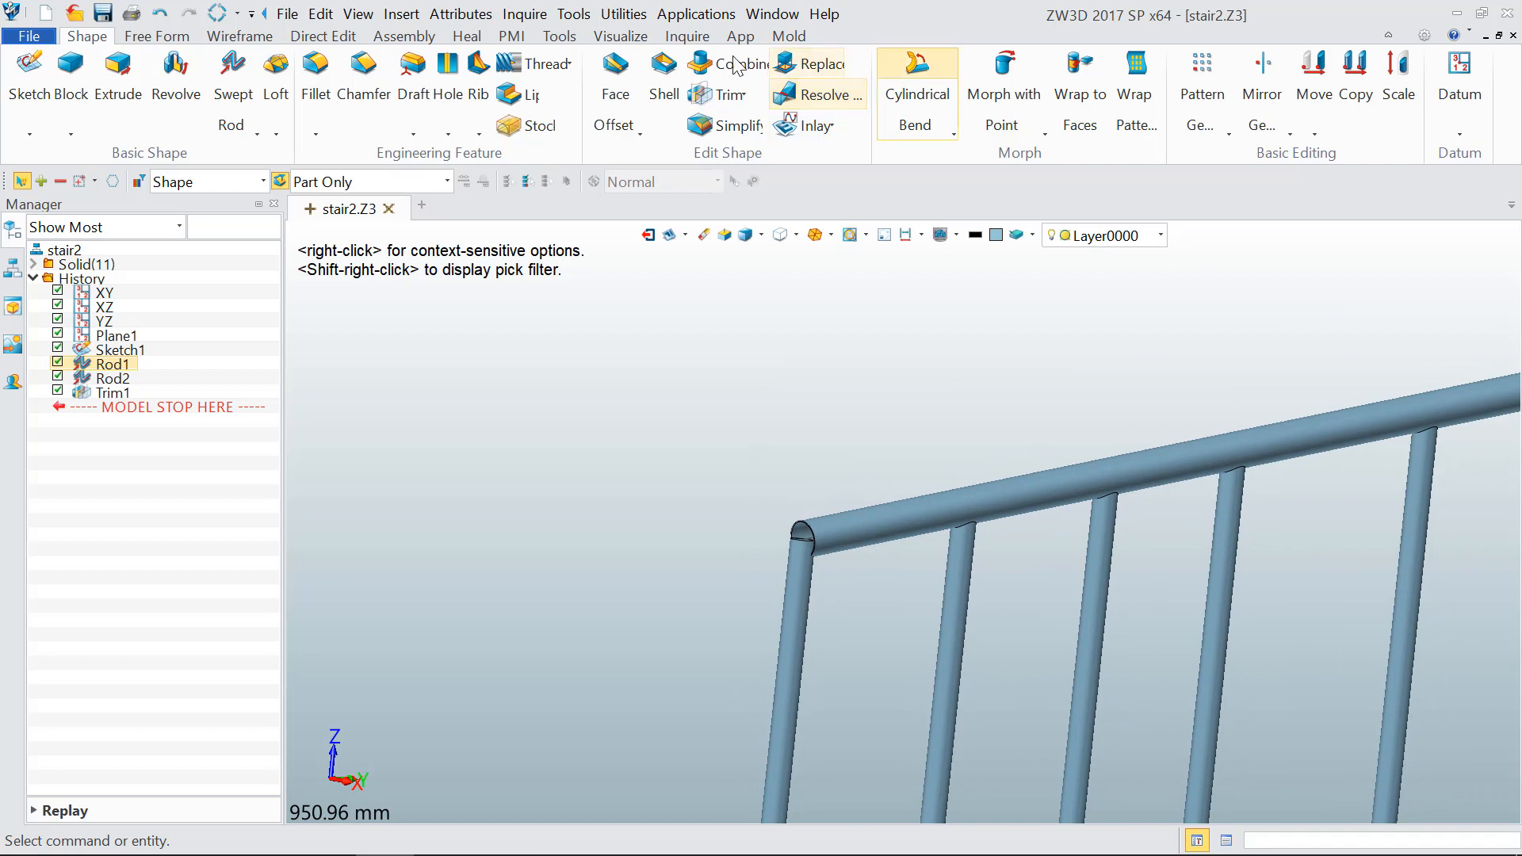
Step: Move the end faces of both rails at the short end post by -180 mm along Y with DE Move
left_click(338, 39)
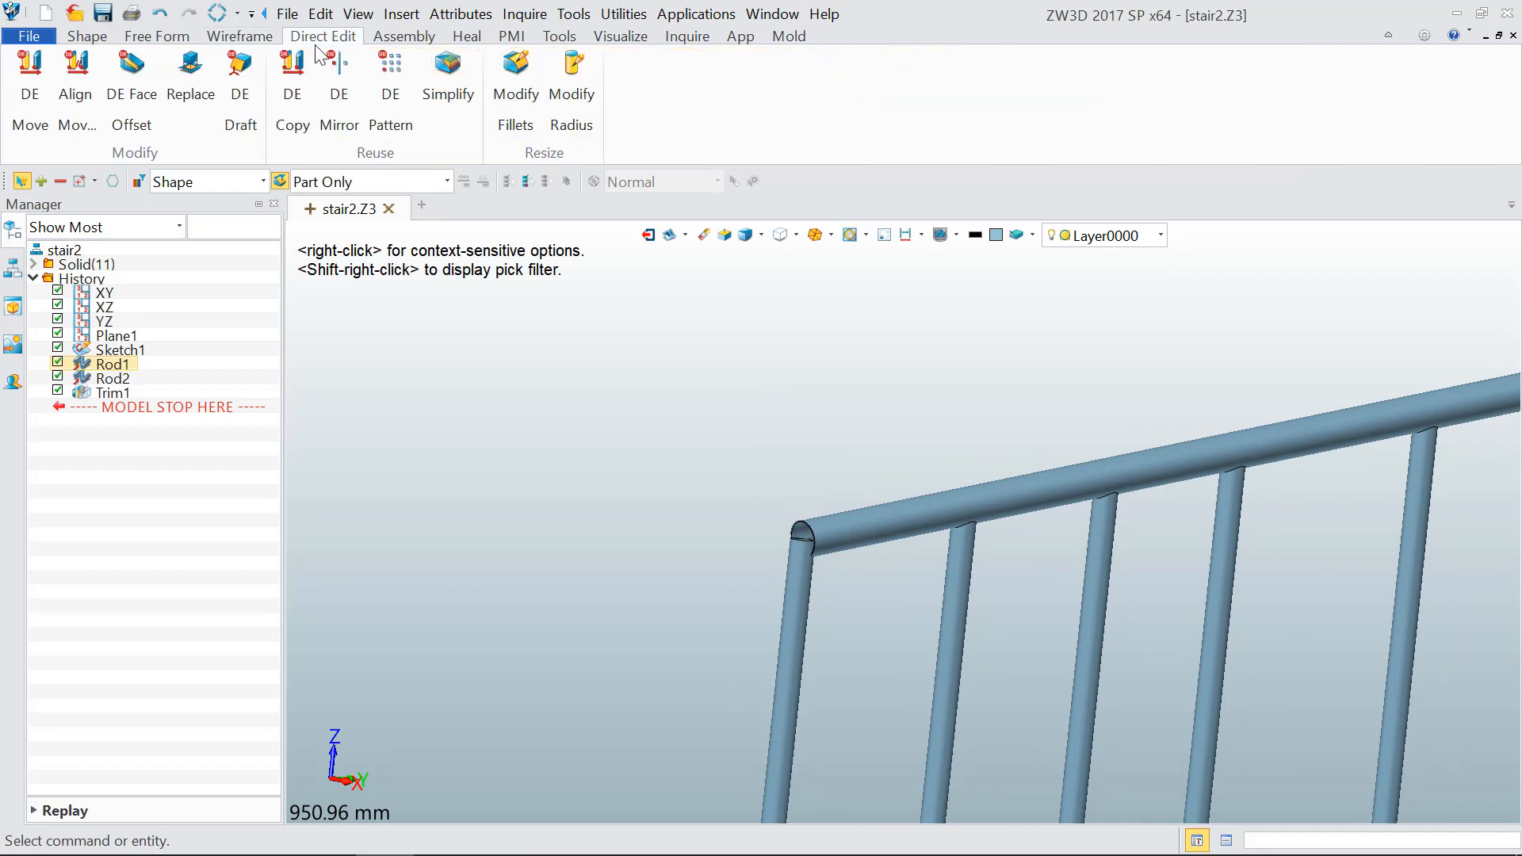
left_click(30, 101)
scroll(834, 585, "up", 6)
left_click(787, 411)
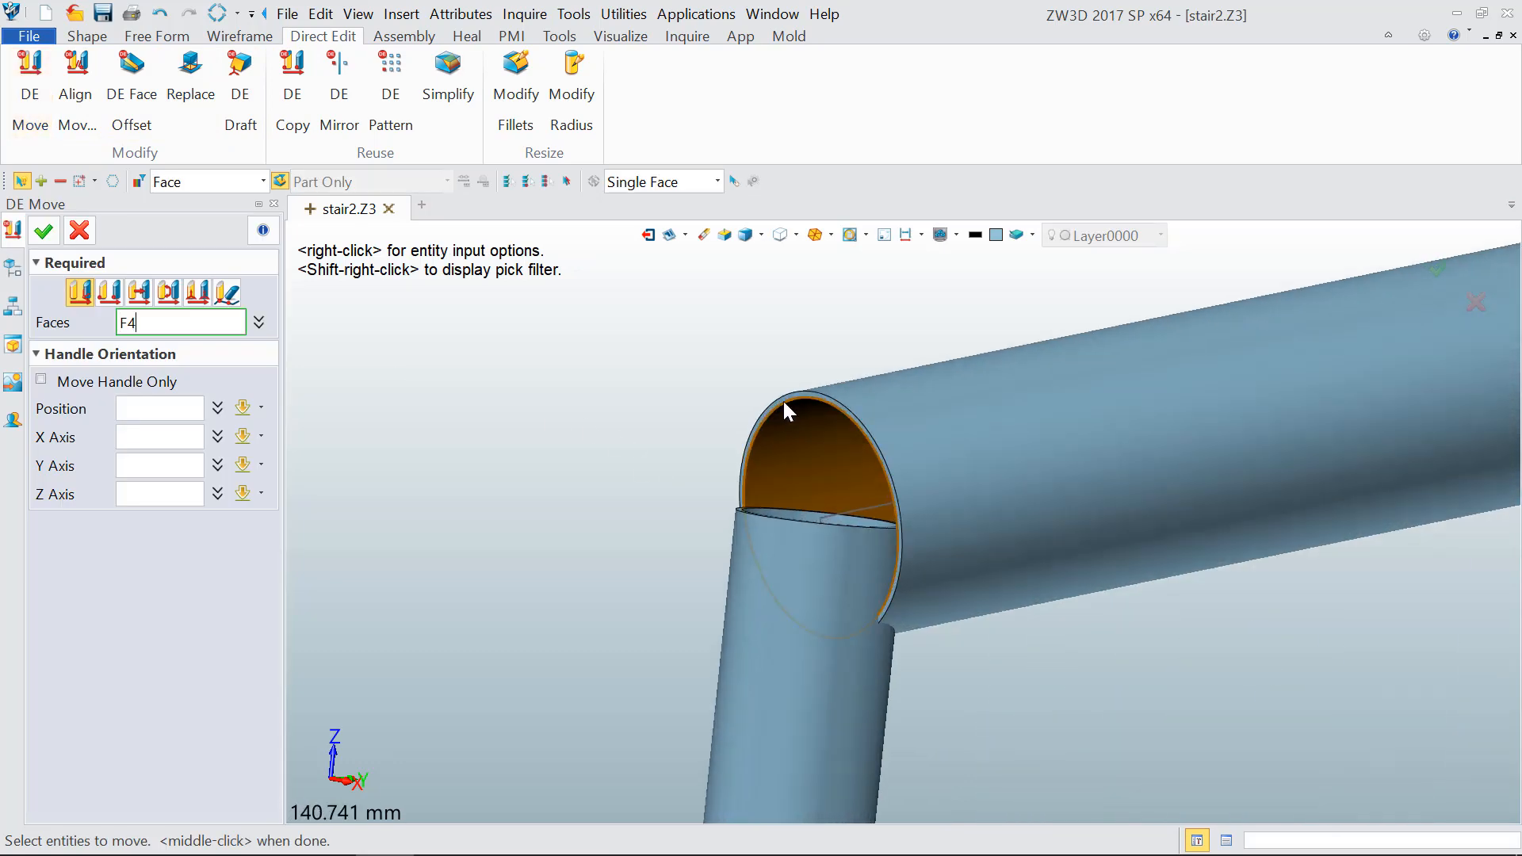
scroll(777, 405, "up", 1)
left_click(772, 405)
scroll(791, 354, "down", 6)
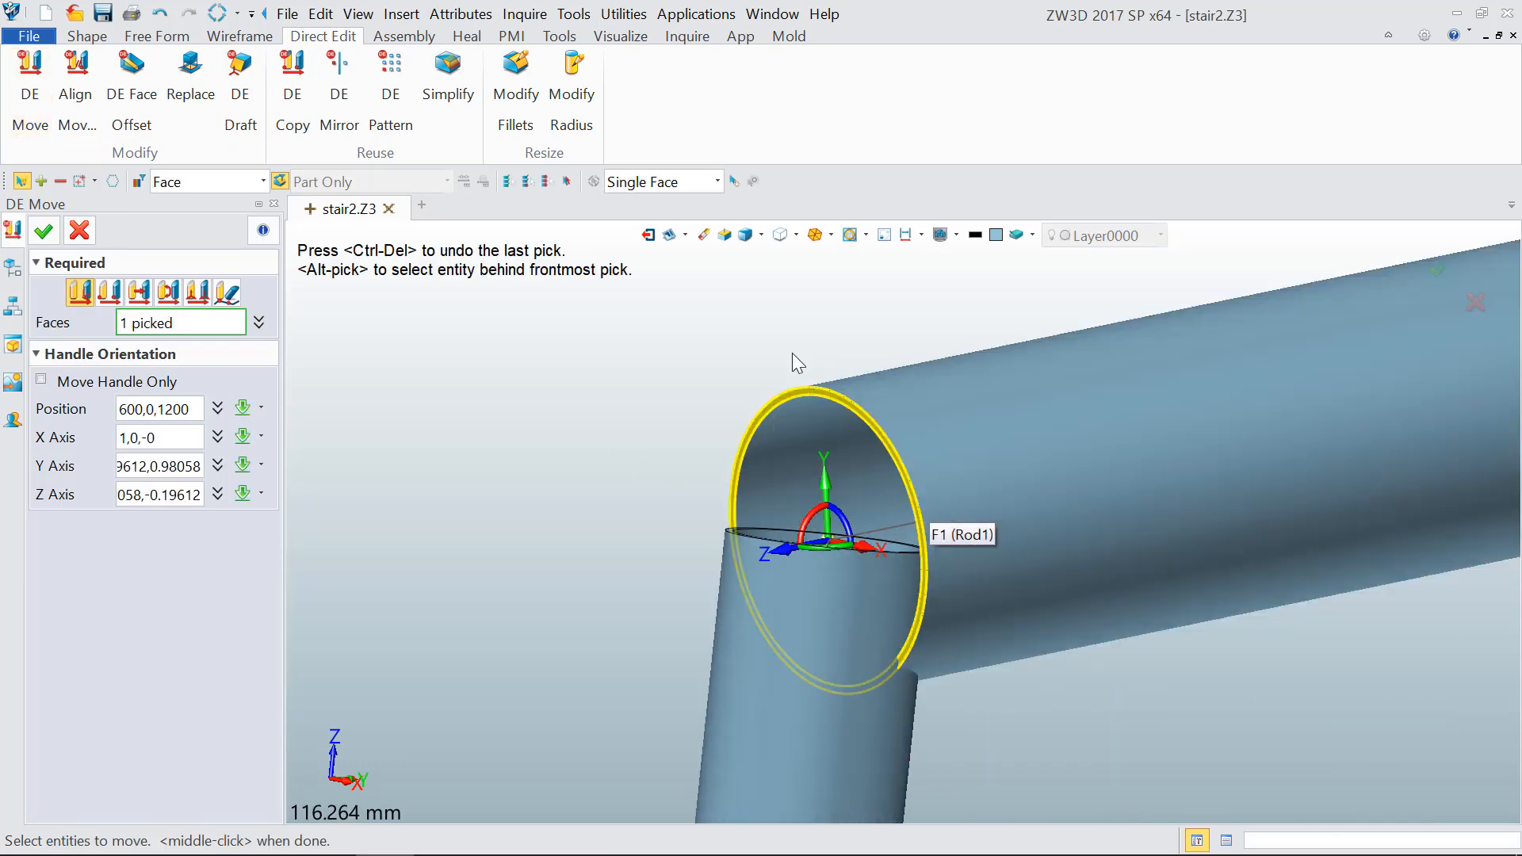
scroll(721, 816, "up", 8)
scroll(735, 778, "down", 4)
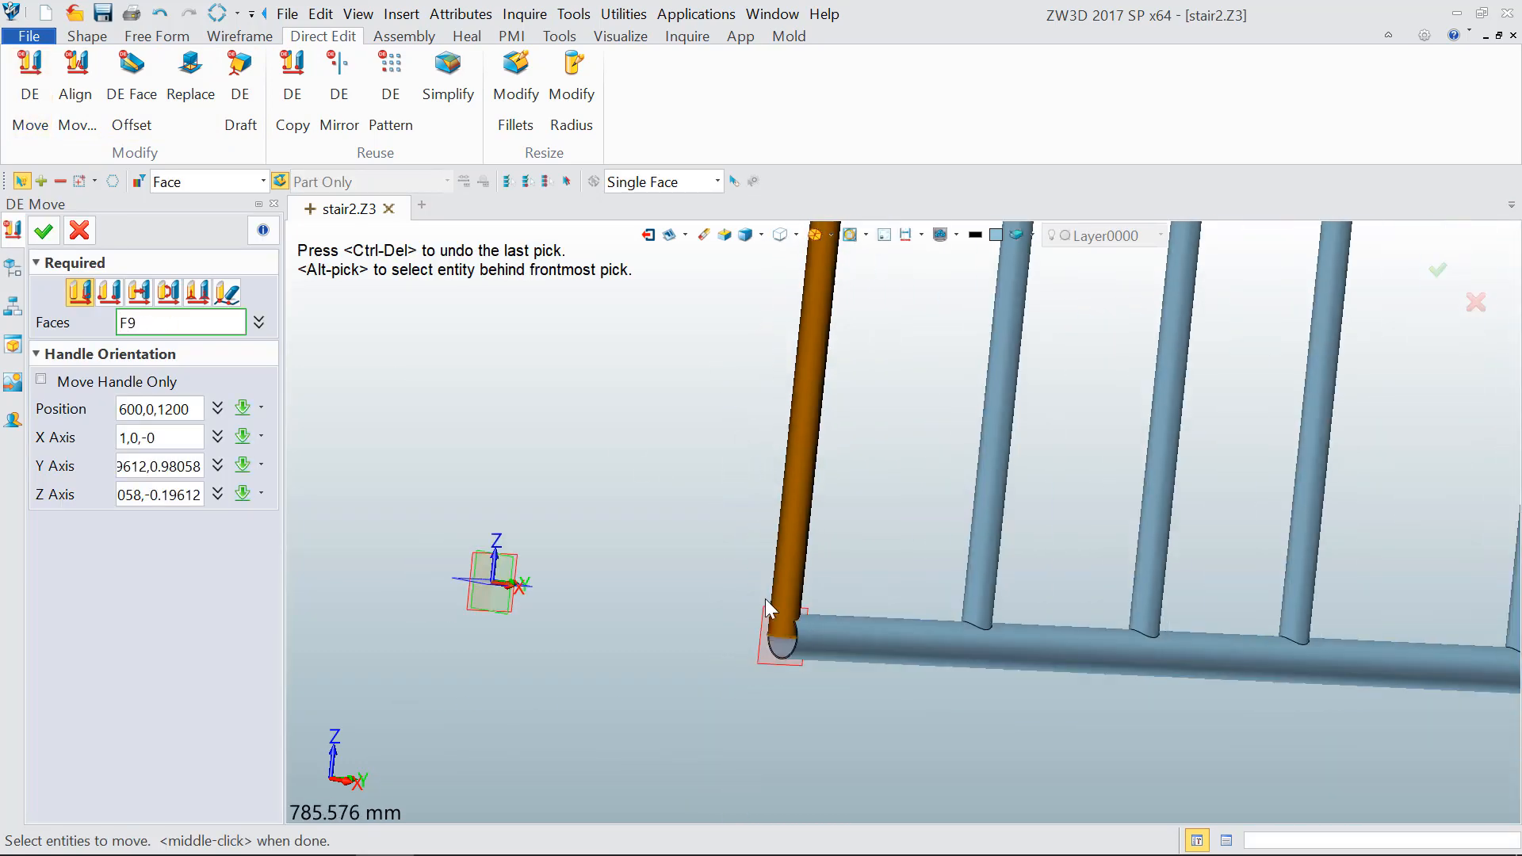
scroll(783, 648, "up", 7)
left_click(794, 648)
scroll(719, 696, "down", 6)
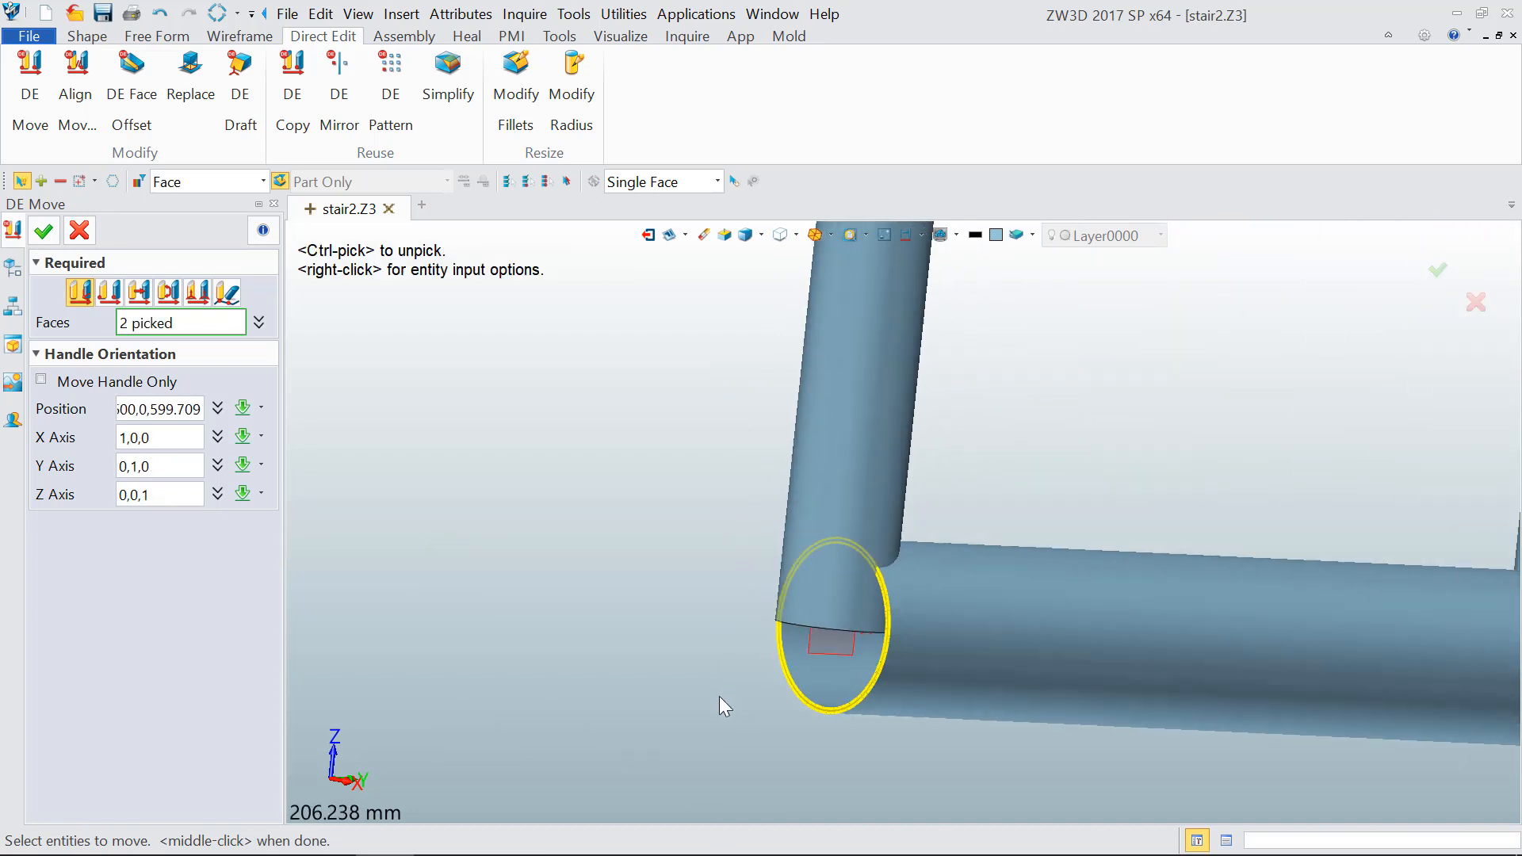
scroll(734, 468, "up", 2)
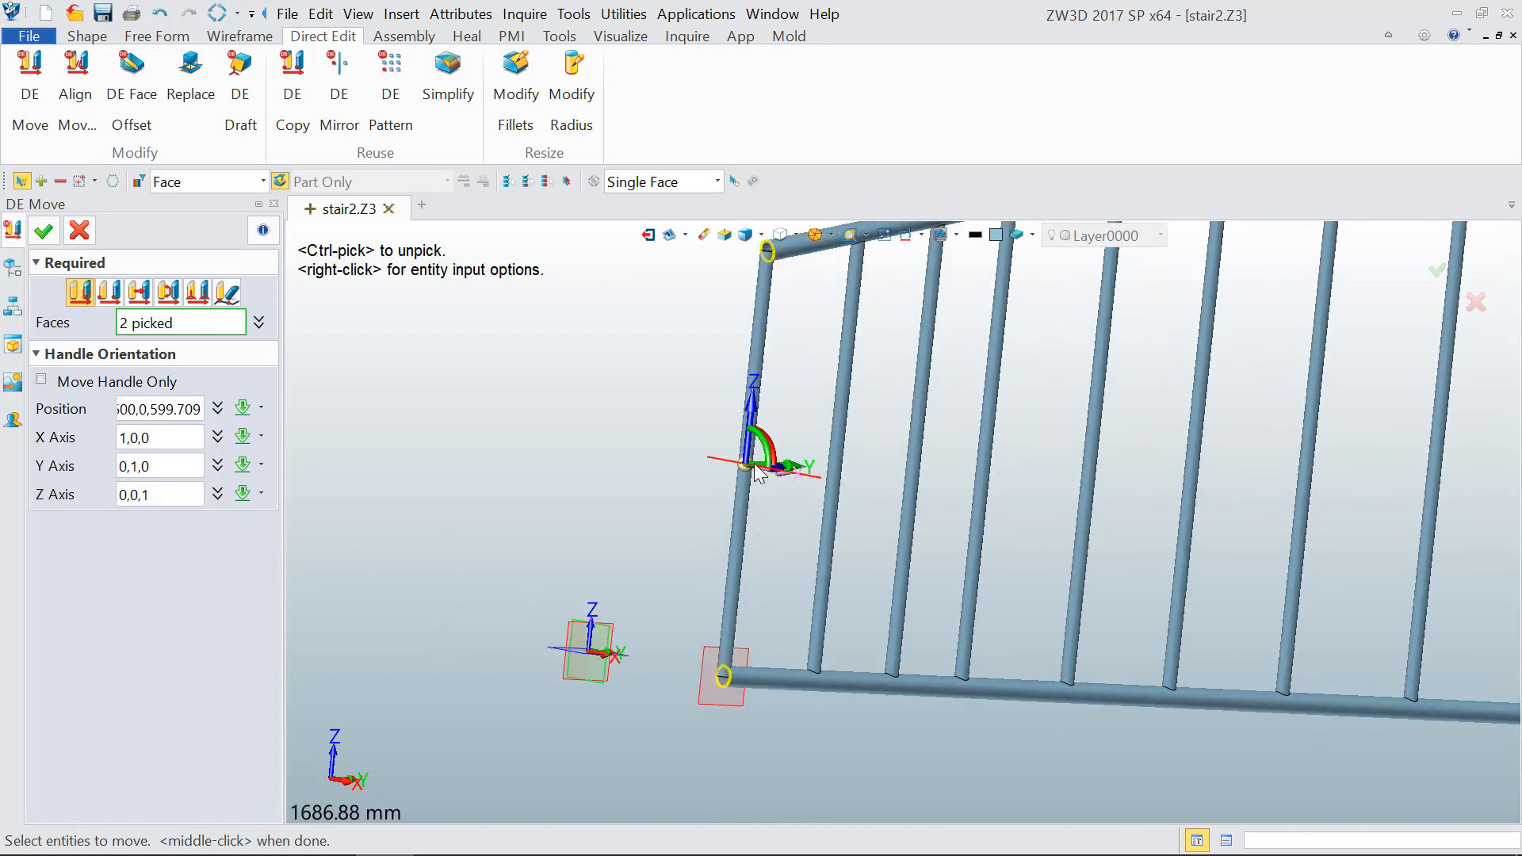
middle_click_drag(795, 473, 734, 409)
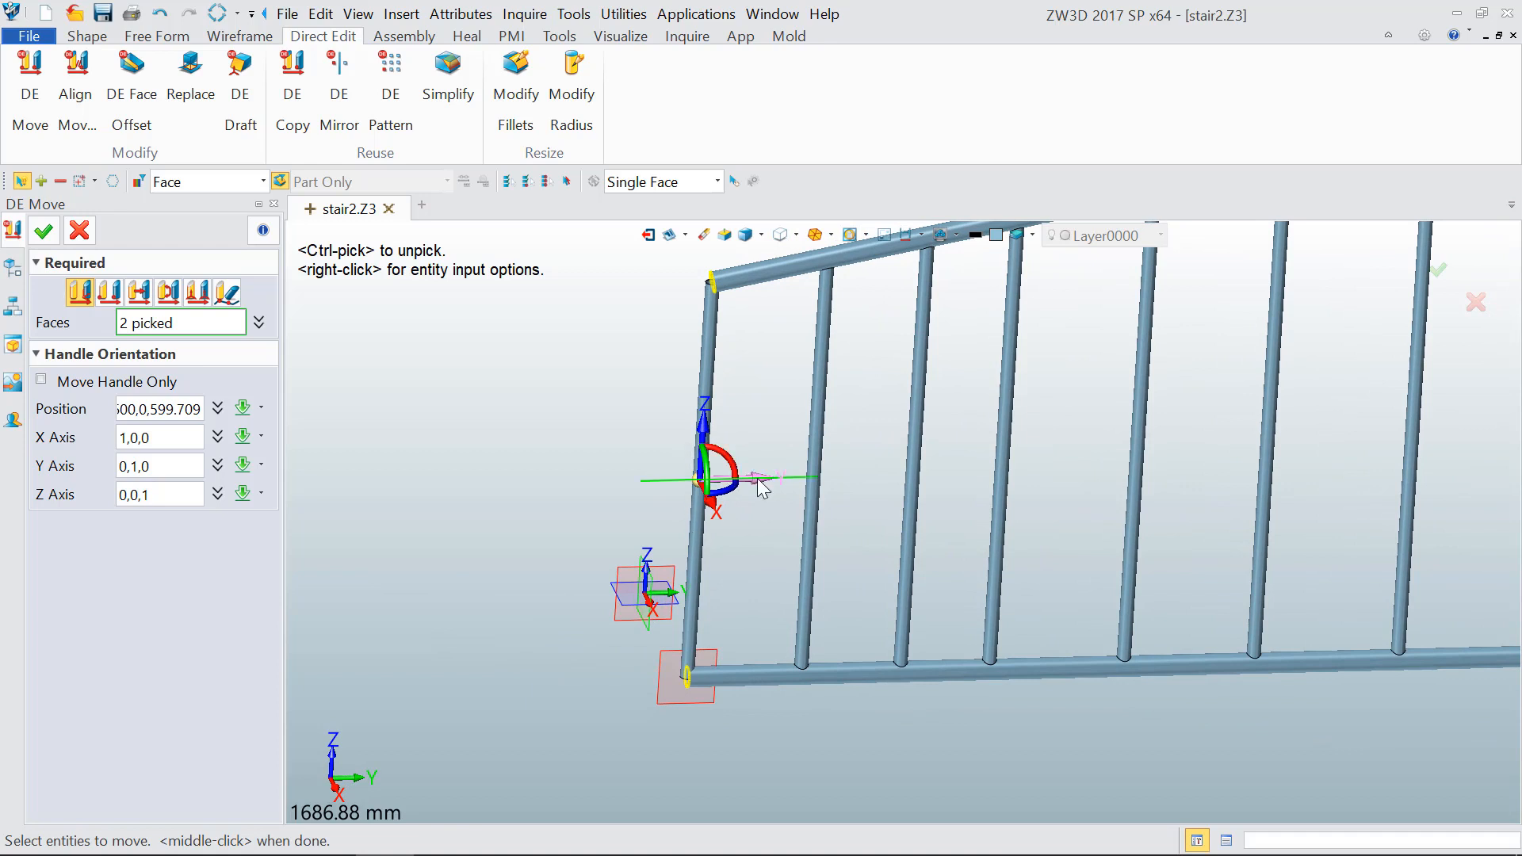
left_click_drag(758, 478, 698, 489)
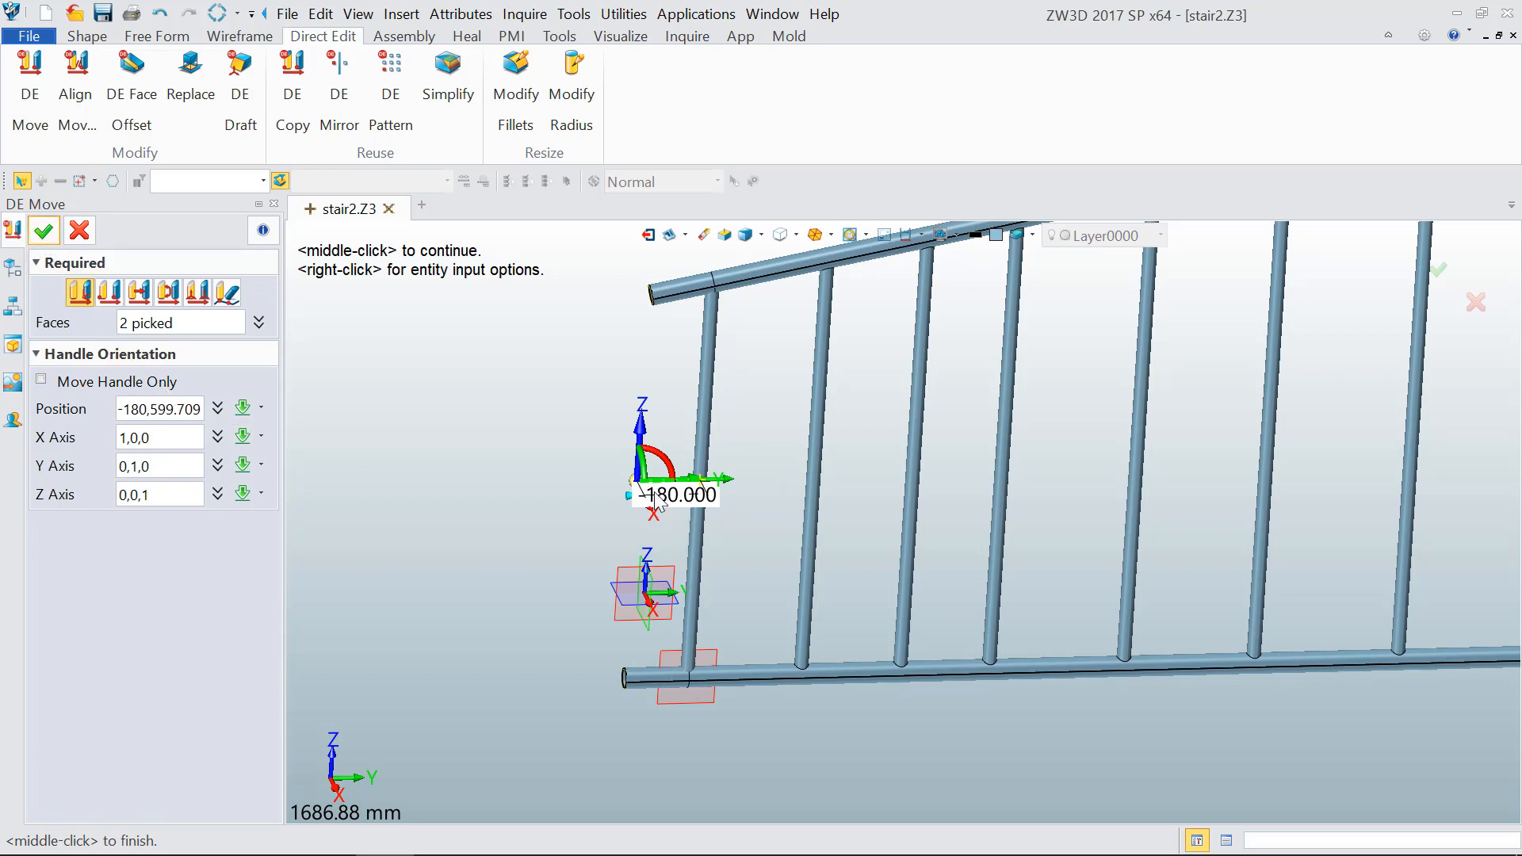
left_click(42, 235)
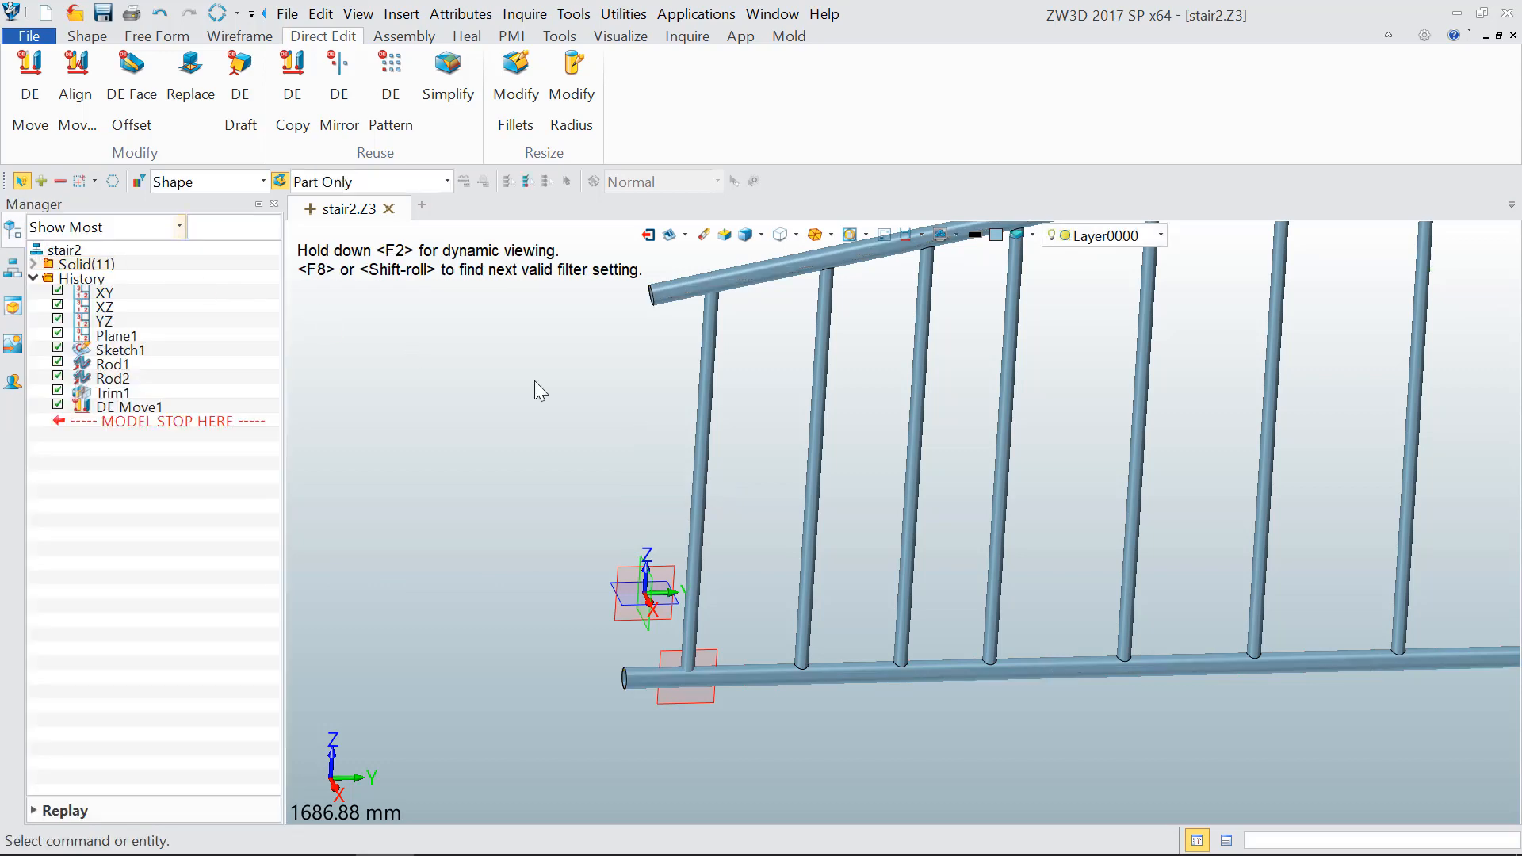
Step: Examine the short end post's joint inside the extended top rail and the intermediate posts' joints beneath it
scroll(722, 321, "up", 5)
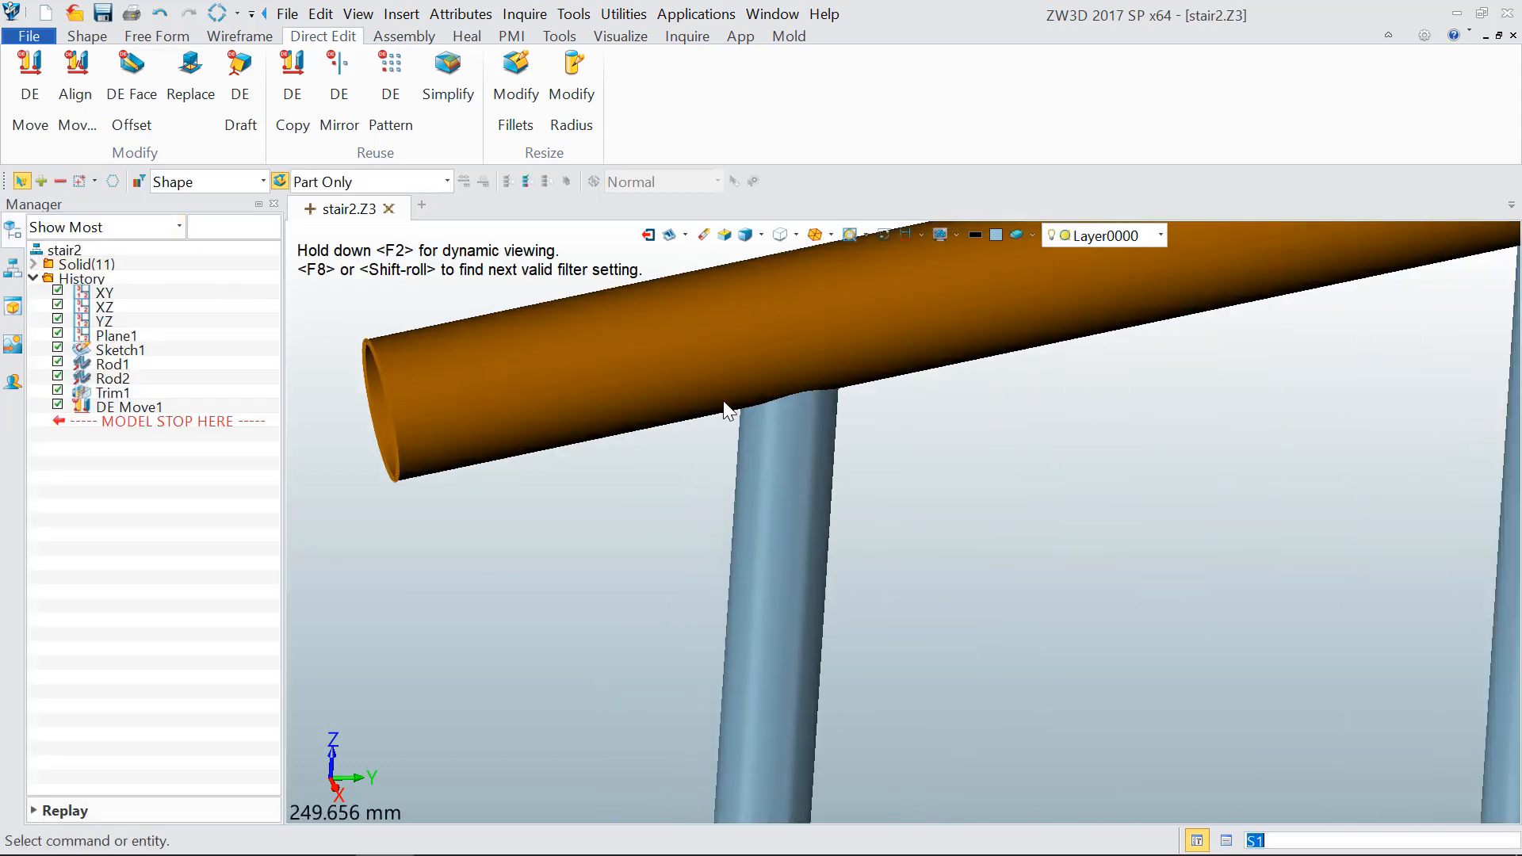
middle_click_drag(776, 376, 832, 366)
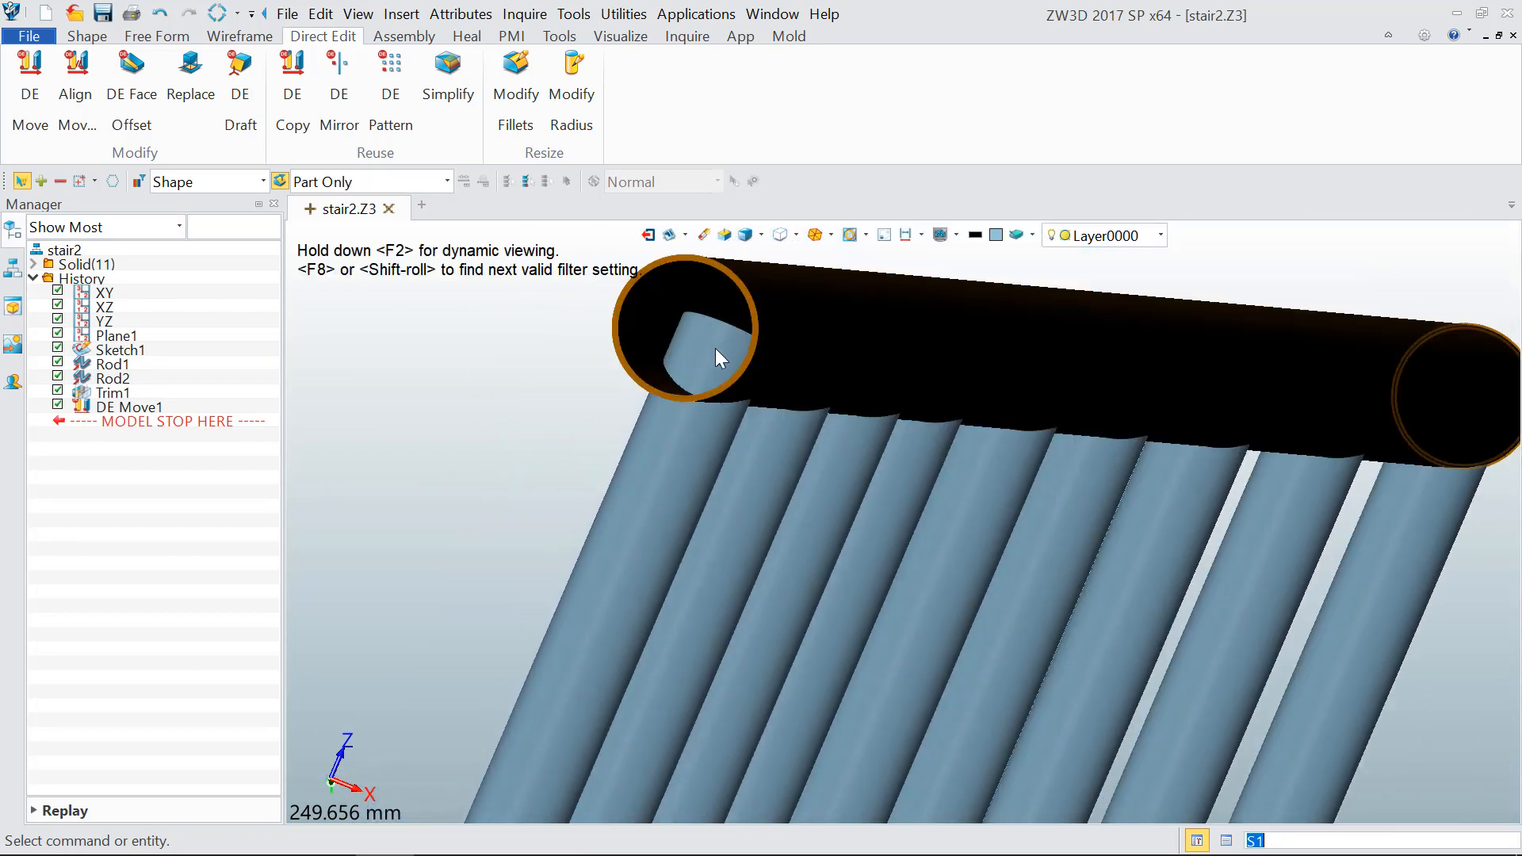
scroll(677, 358, "down", 2)
scroll(679, 350, "up", 4)
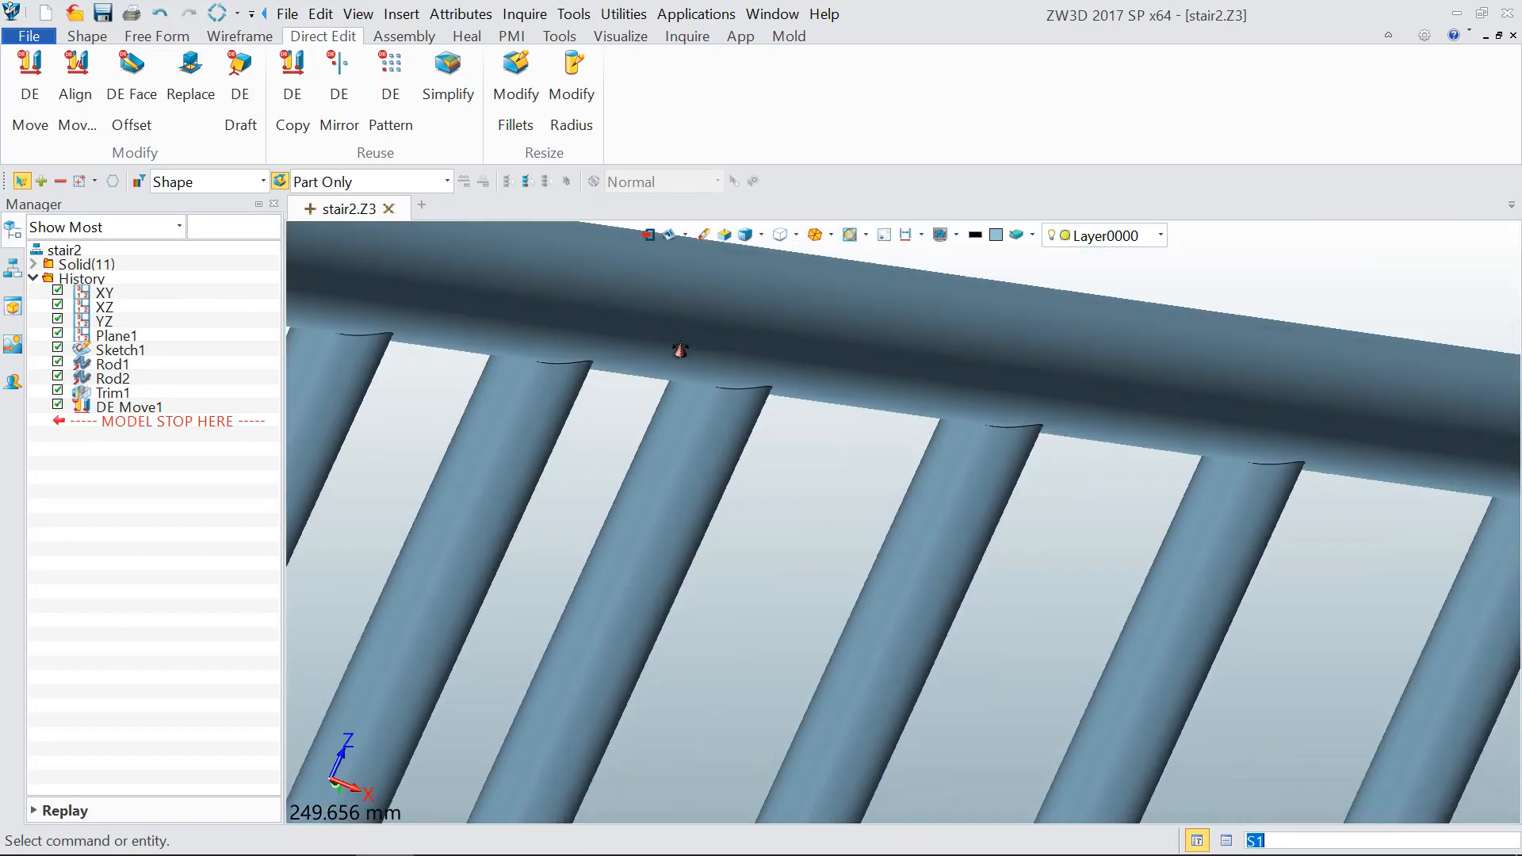
scroll(679, 350, "down", 10)
scroll(529, 298, "up", 8)
scroll(494, 307, "down", 8)
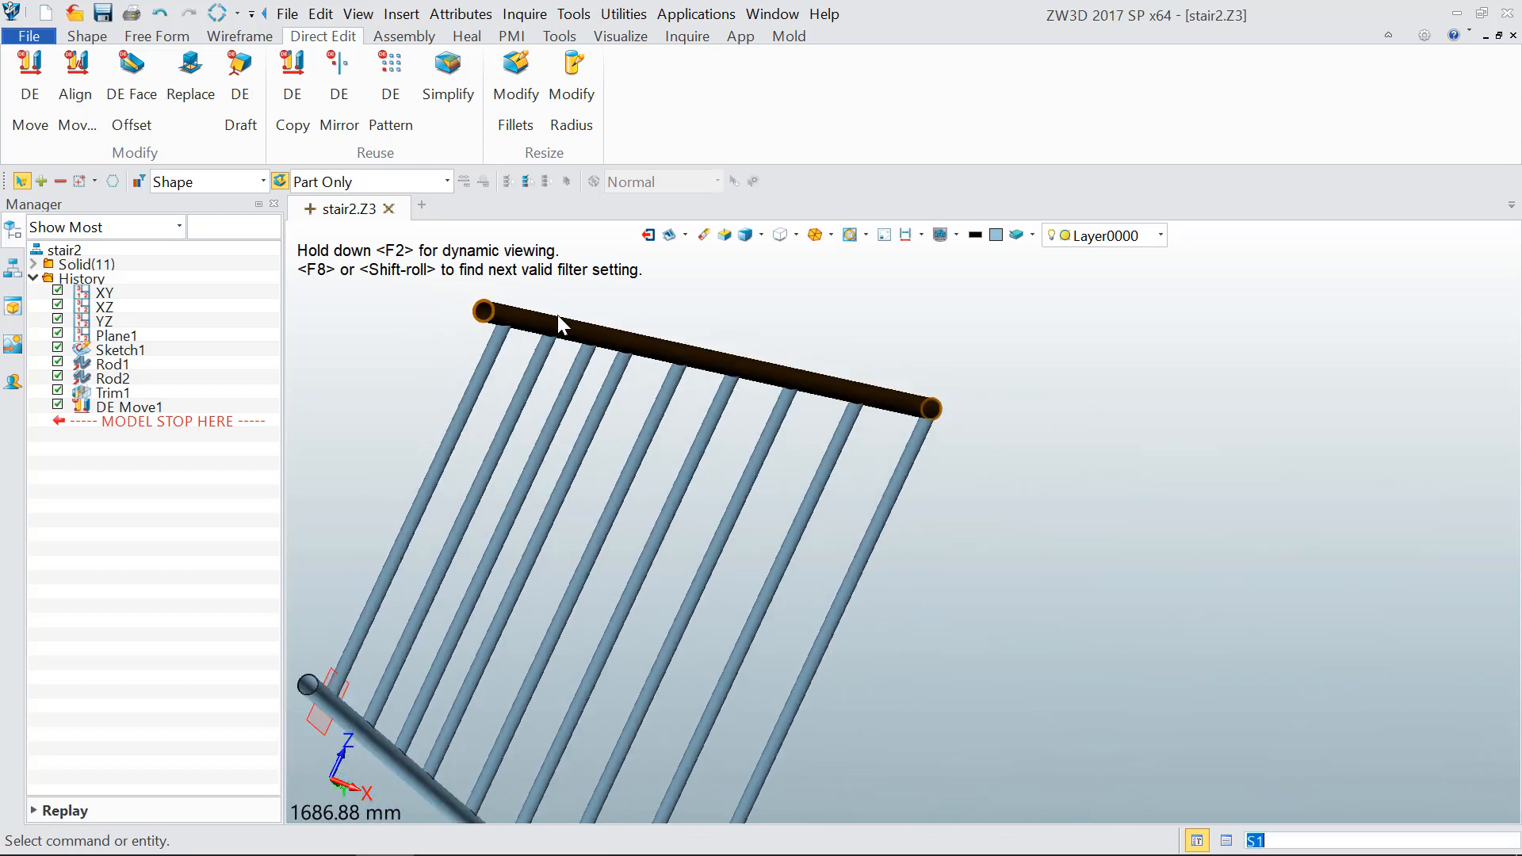
scroll(558, 315, "down", 4)
Step: Move the end faces of both rails at the tall end post by 220 mm along Y with DE Move
middle_click_drag(558, 316, 710, 380)
scroll(766, 349, "up", 5)
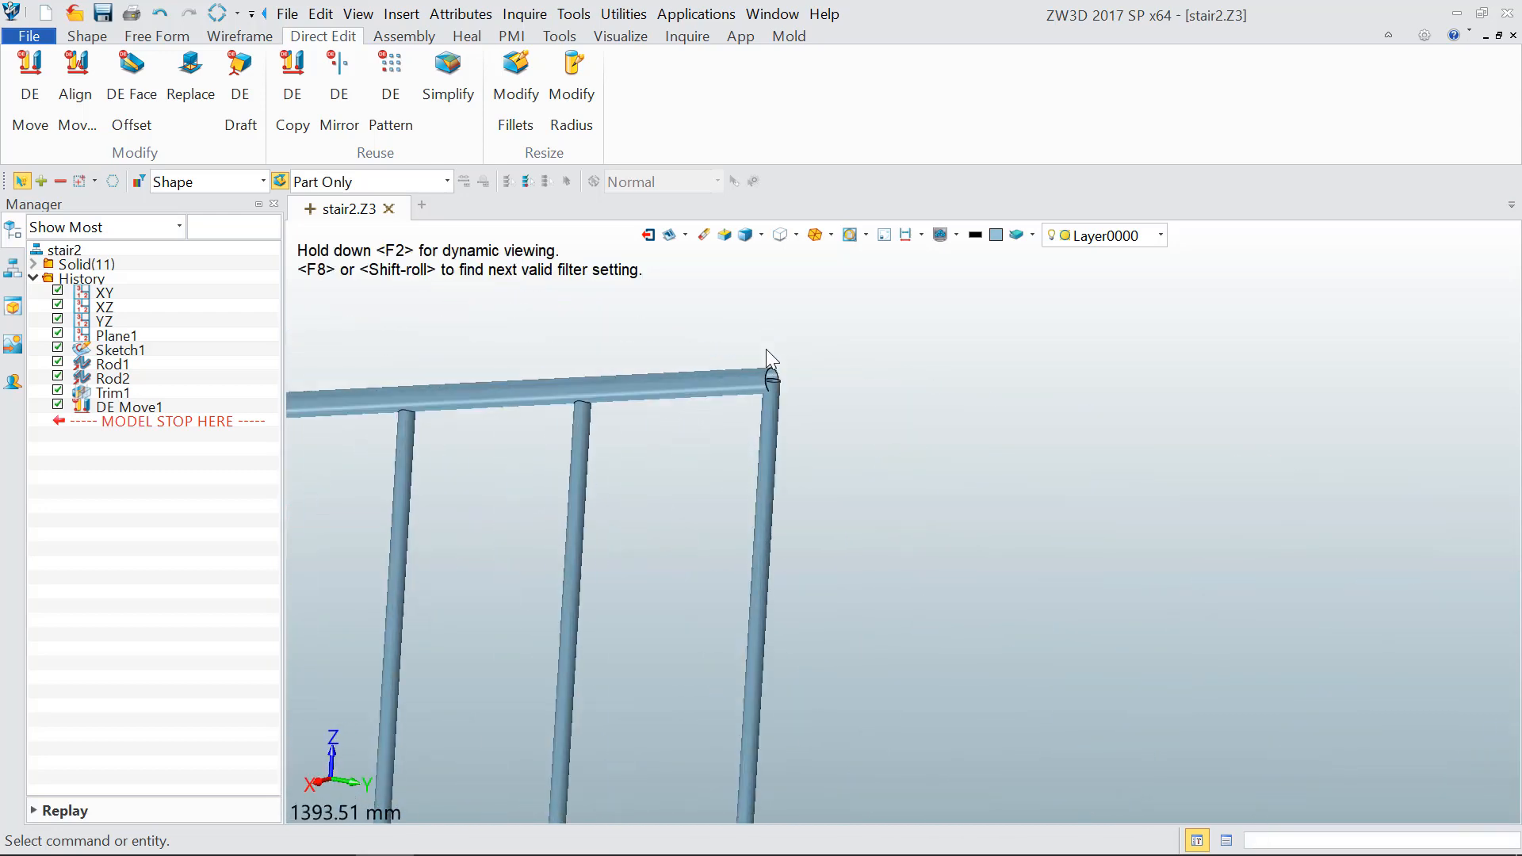
scroll(766, 348, "up", 5)
middle_click(841, 305)
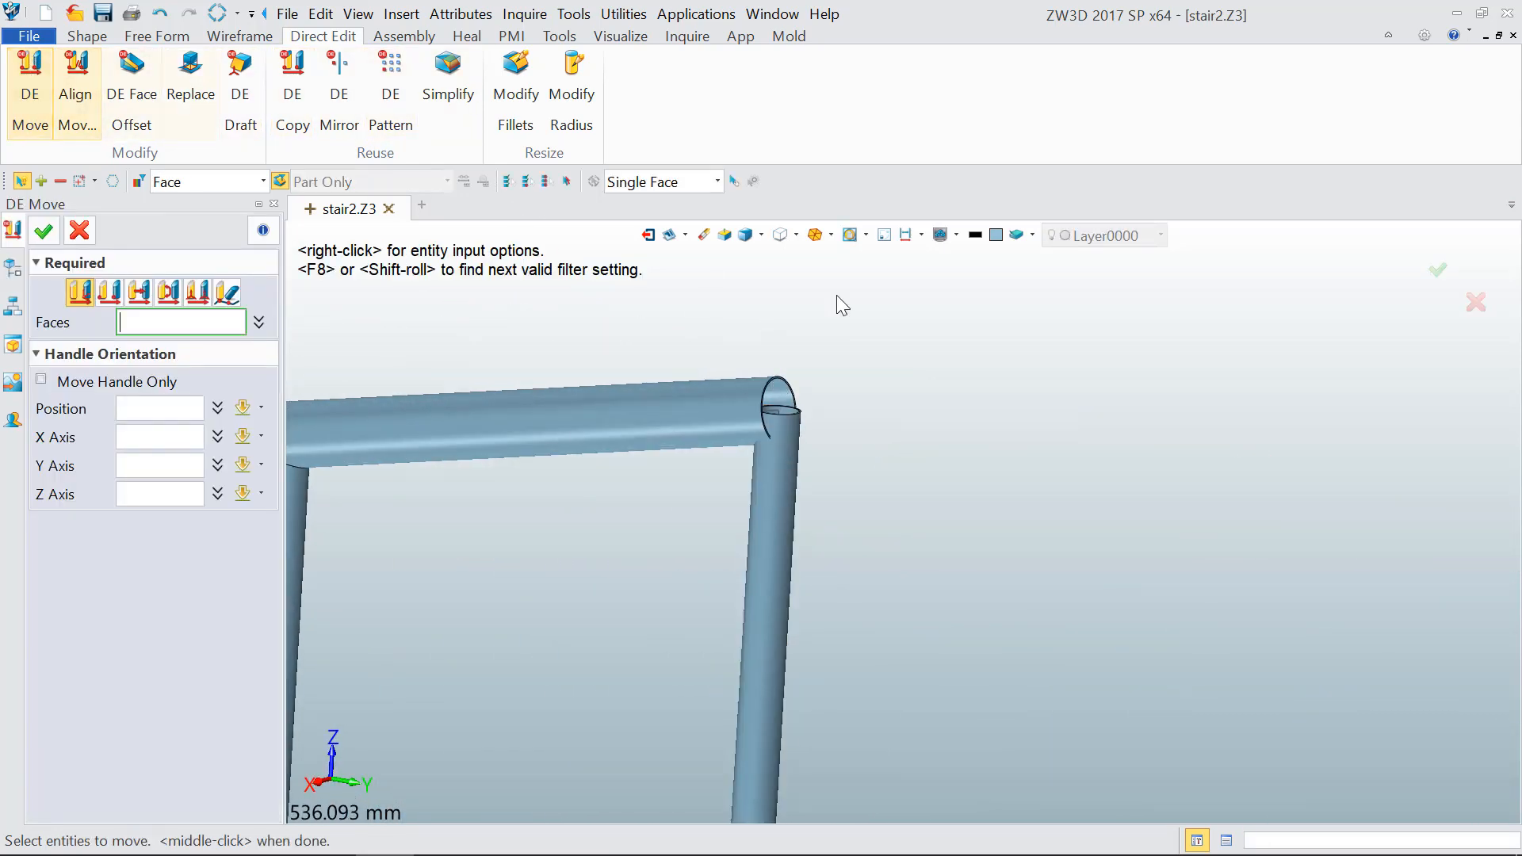
scroll(842, 305, "up", 6)
left_click(793, 408)
scroll(772, 333, "down", 2)
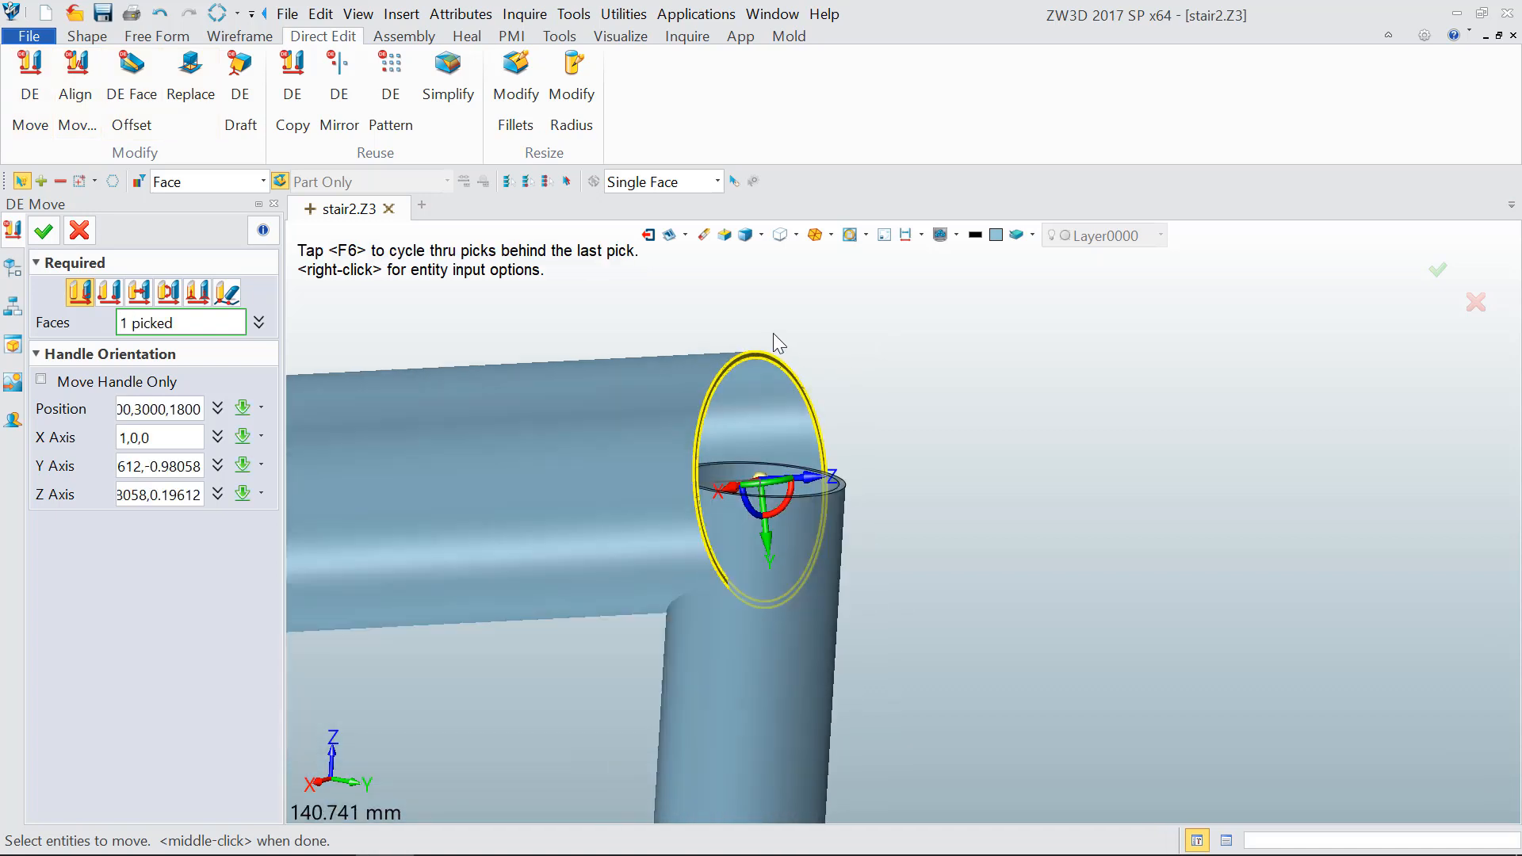
scroll(772, 333, "down", 7)
scroll(763, 345, "up", 9)
scroll(862, 368, "down", 8)
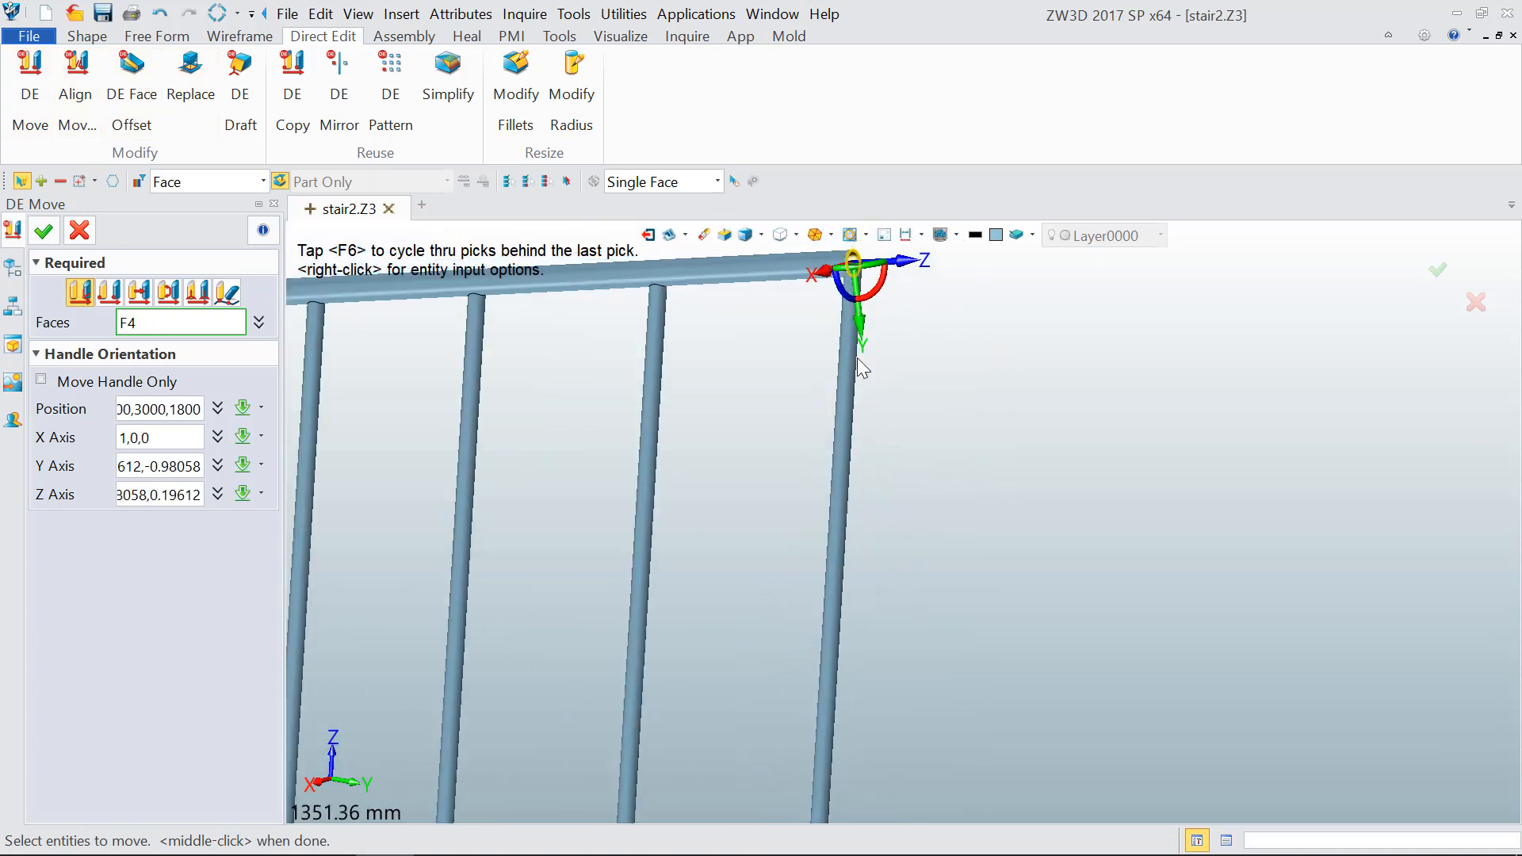
scroll(862, 368, "down", 4)
scroll(852, 540, "up", 9)
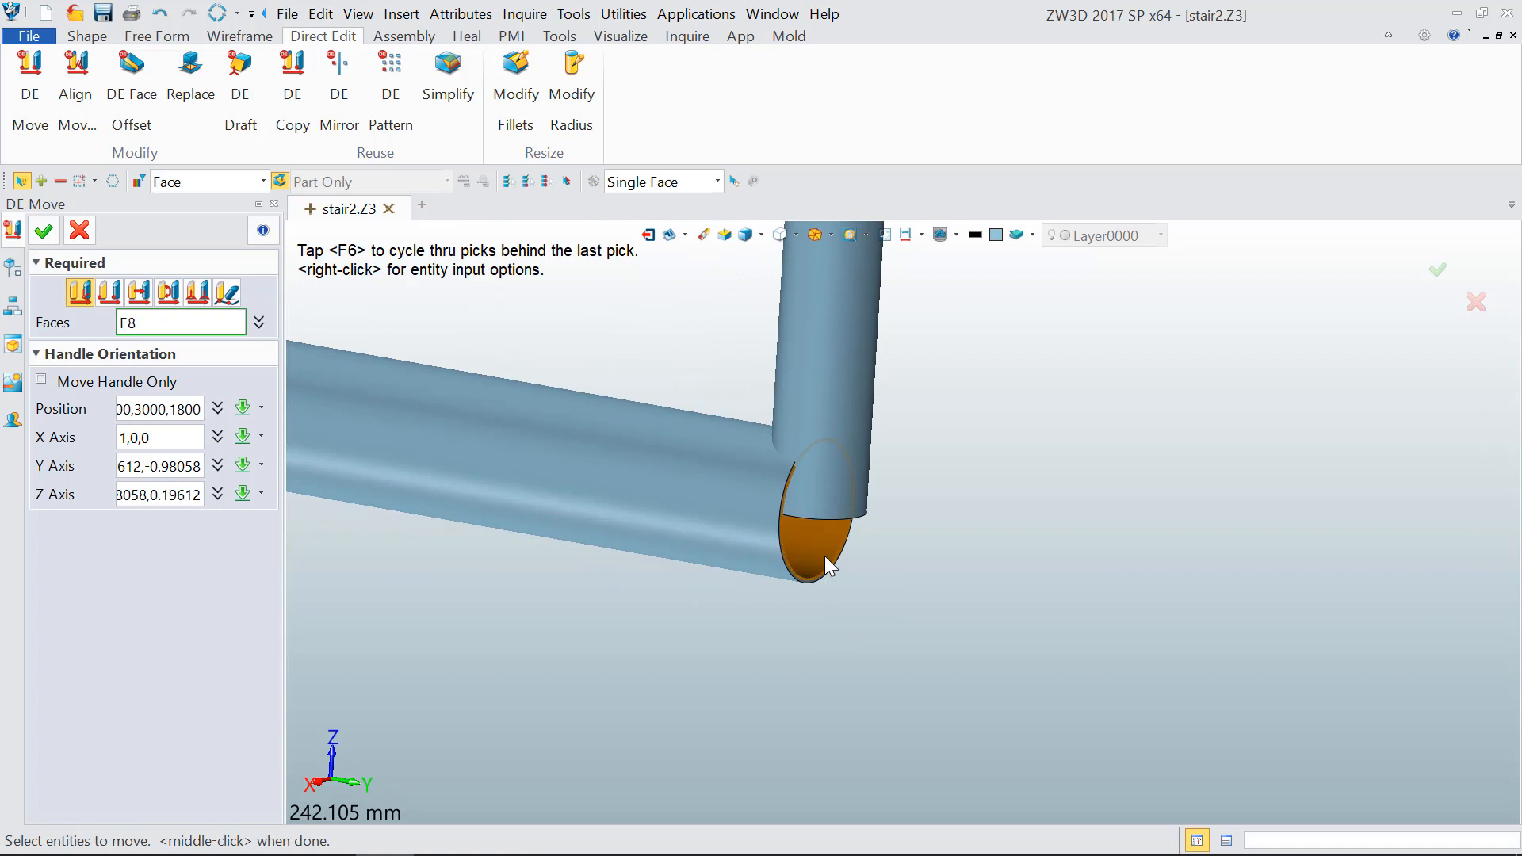
left_click(824, 563)
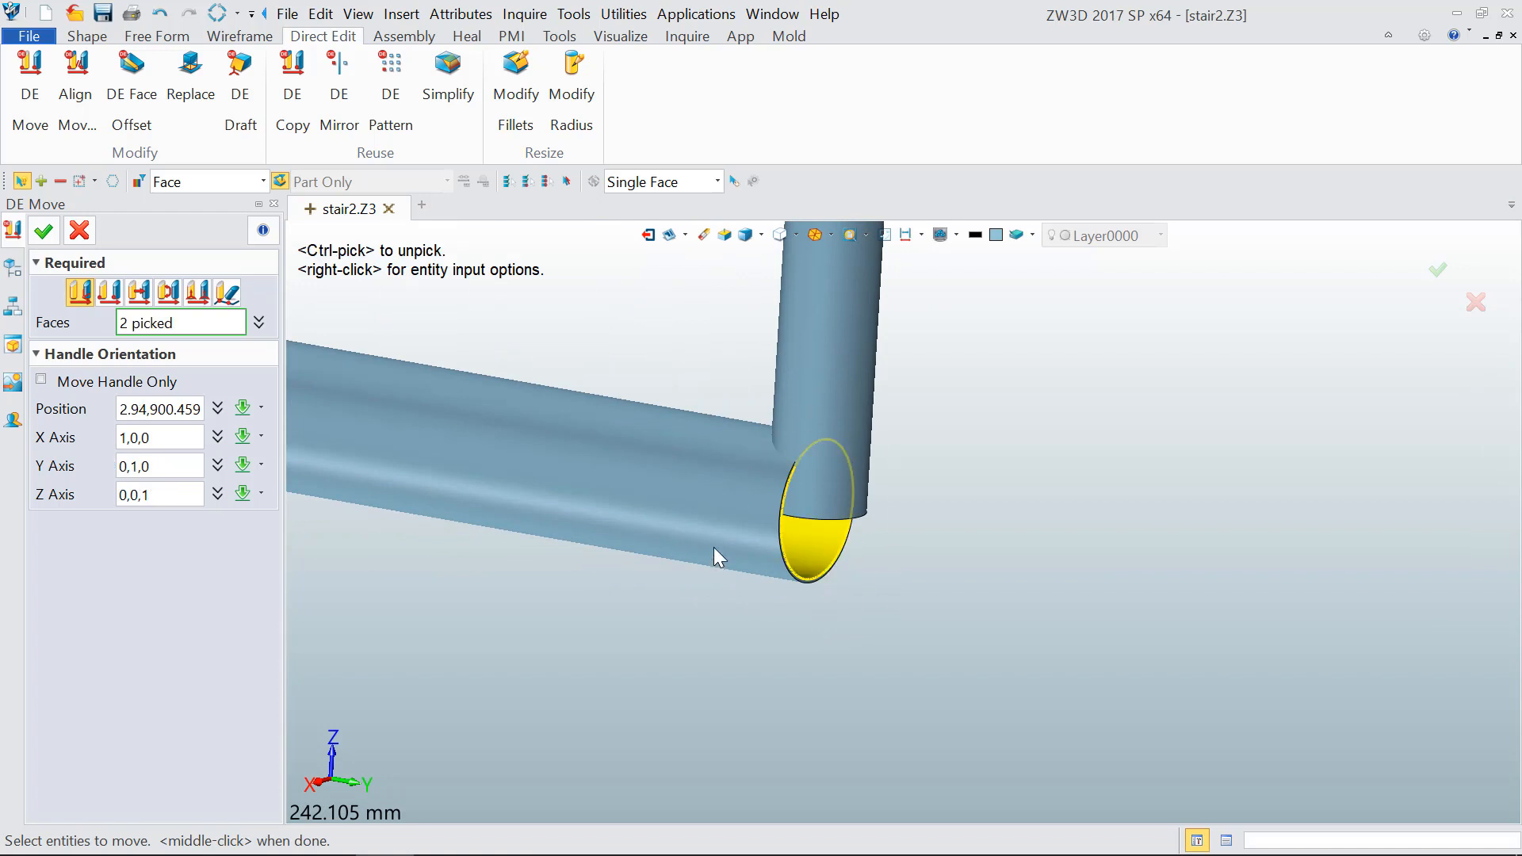
scroll(802, 551, "up", 4)
scroll(823, 568, "down", 1)
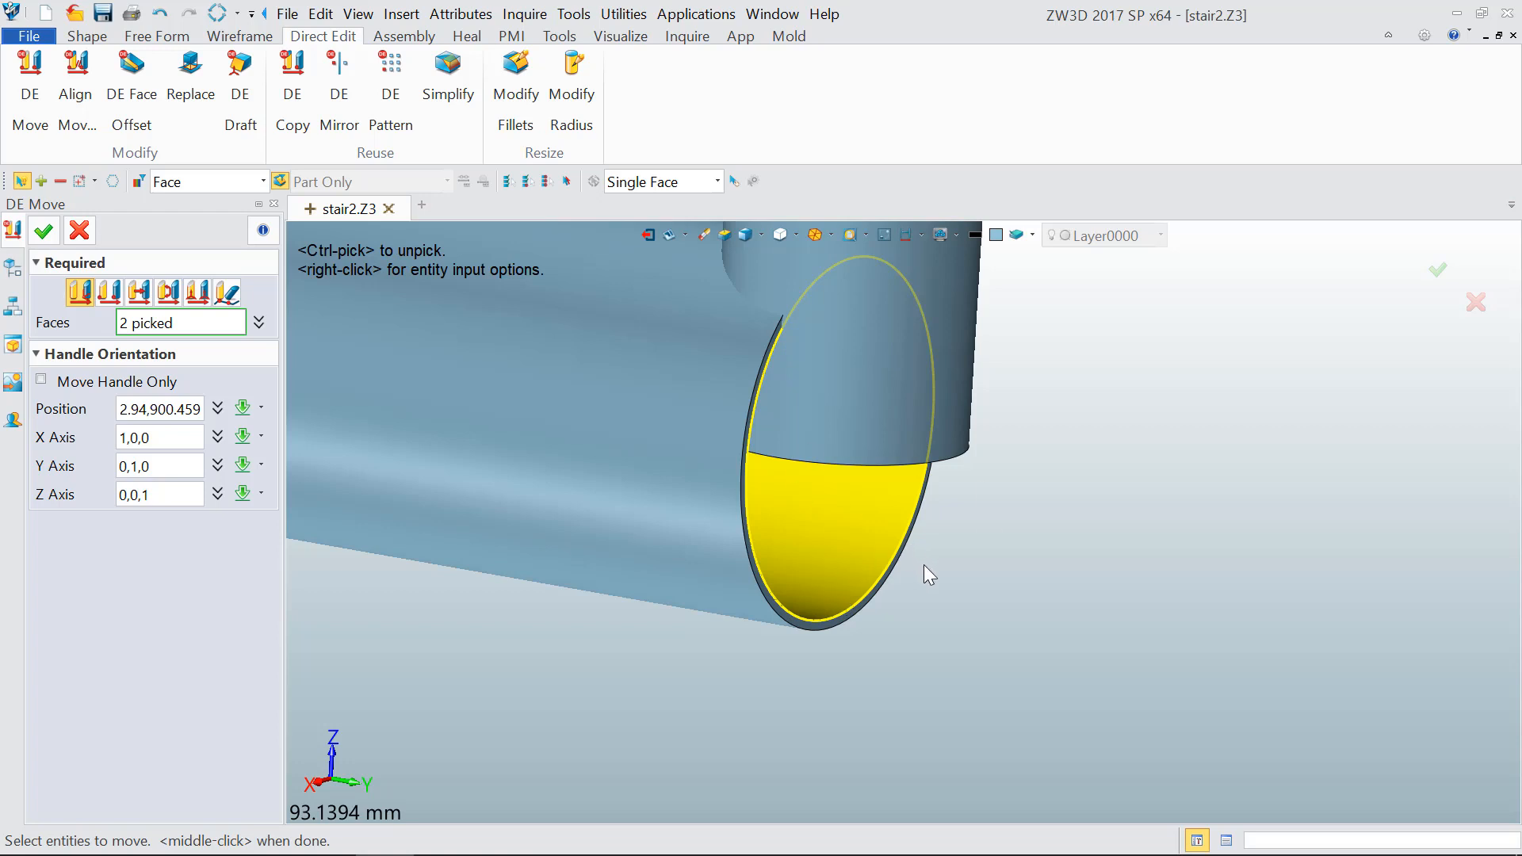
left_click(853, 539, "ctrl")
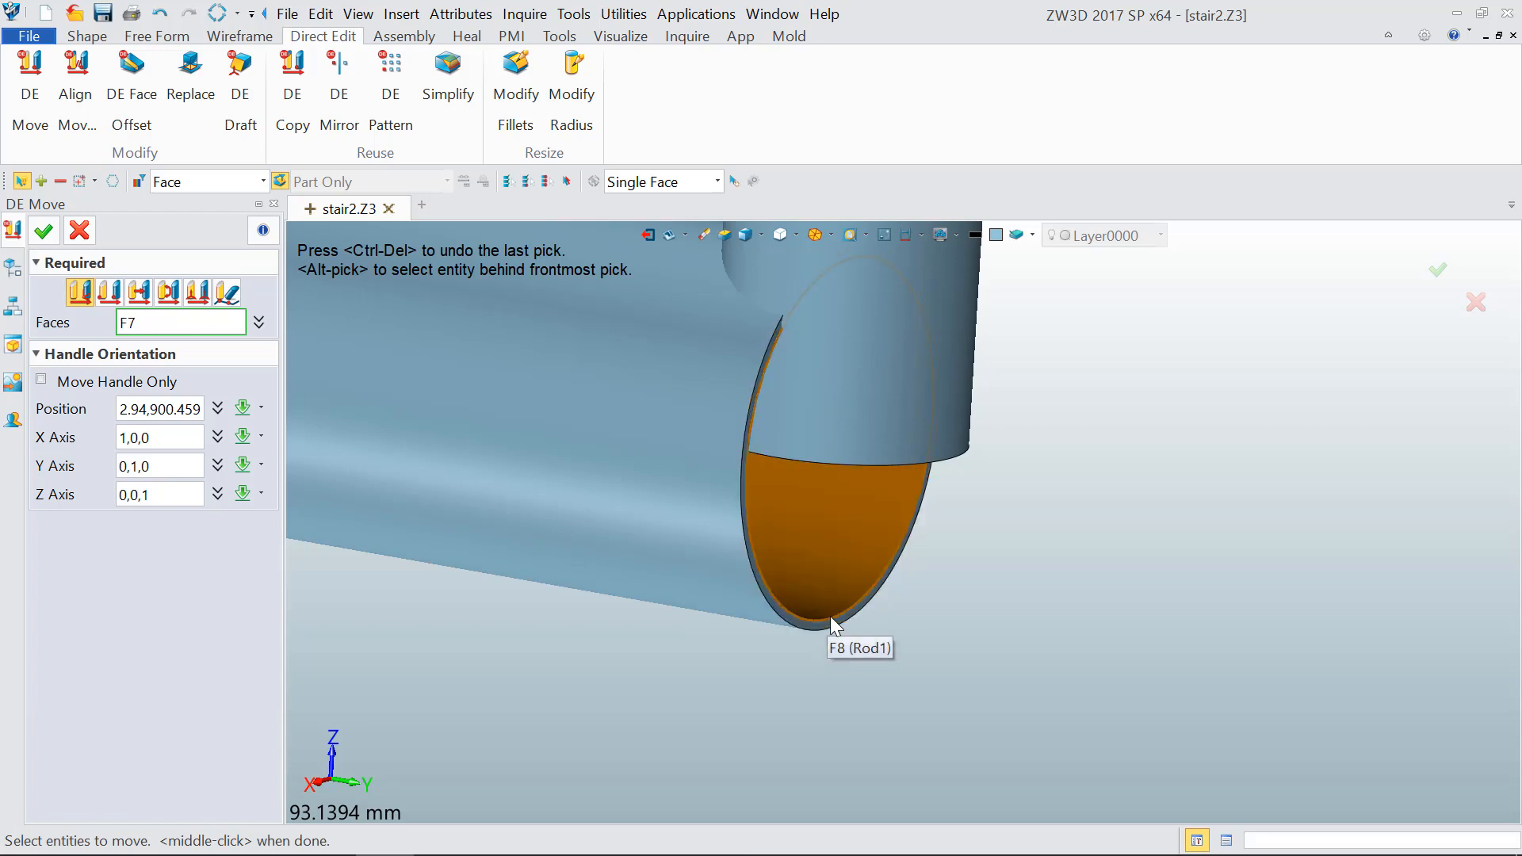
left_click(850, 615)
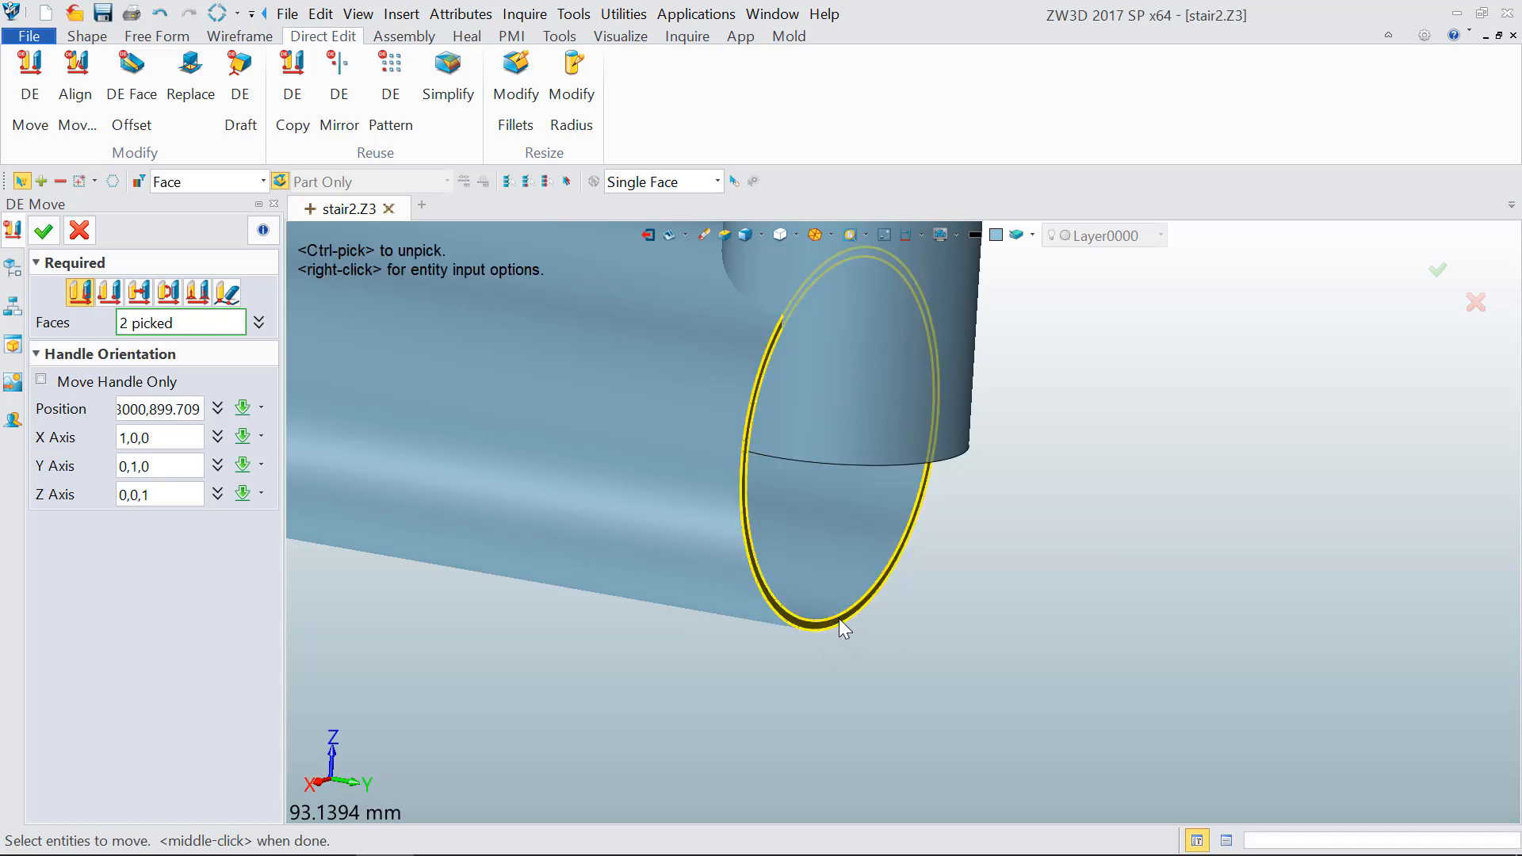
left_click(840, 531)
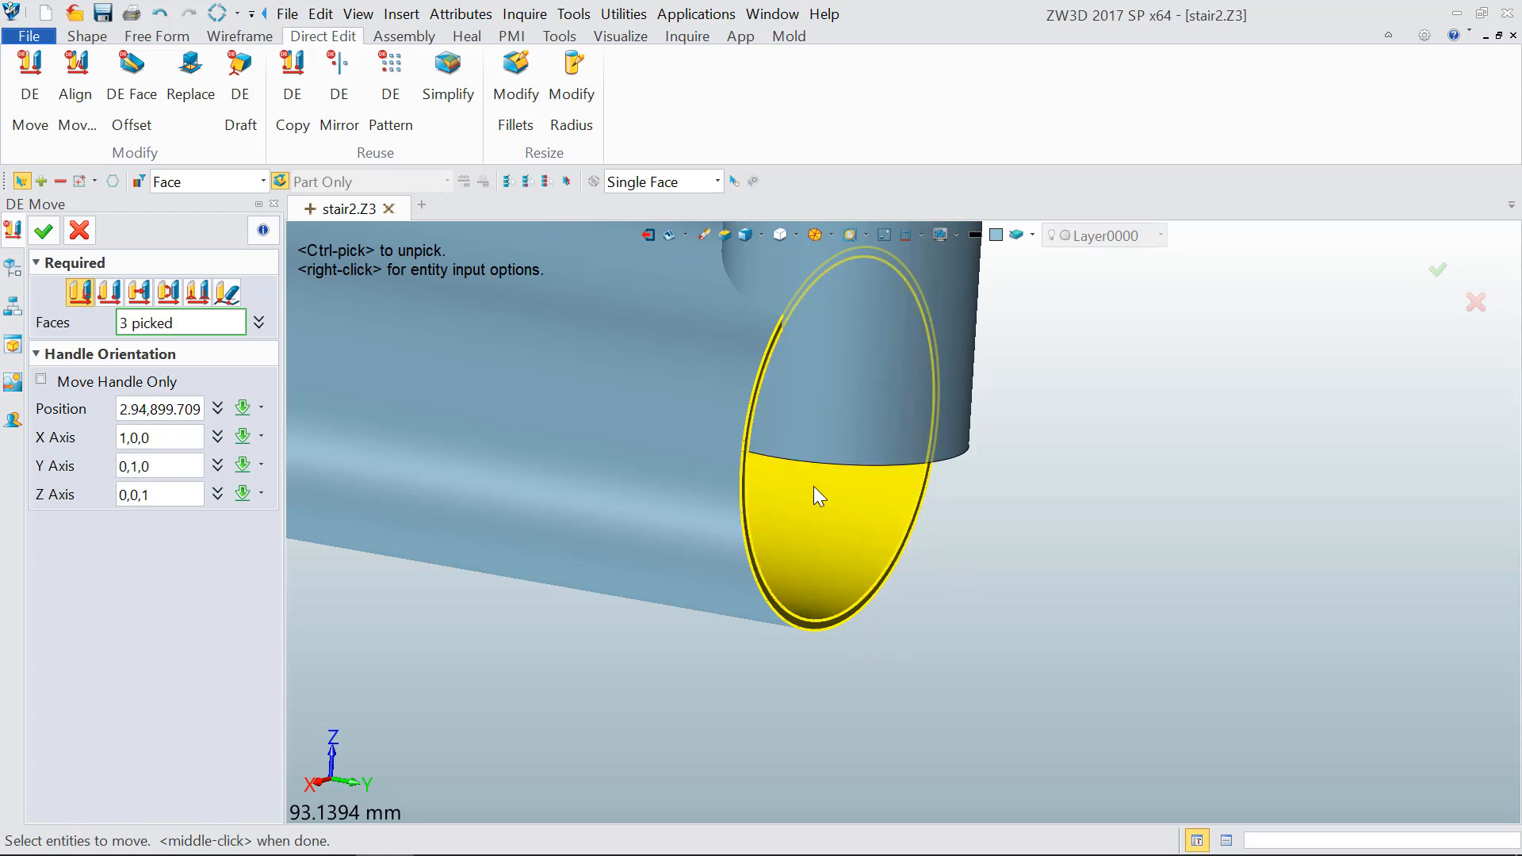
left_click(843, 518, "ctrl")
scroll(844, 525, "down", 10)
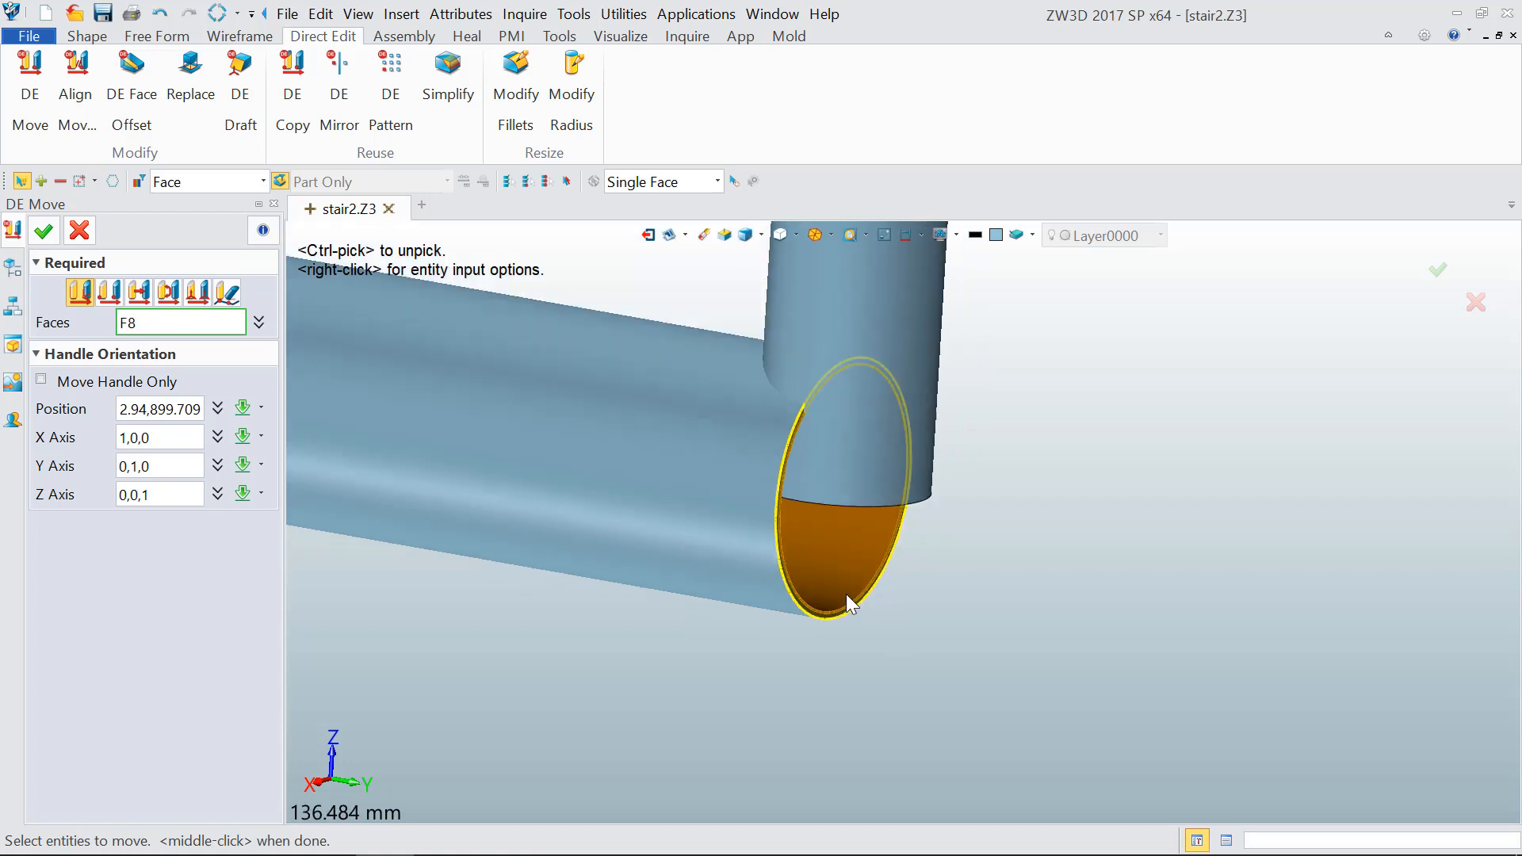
scroll(813, 388, "up", 3)
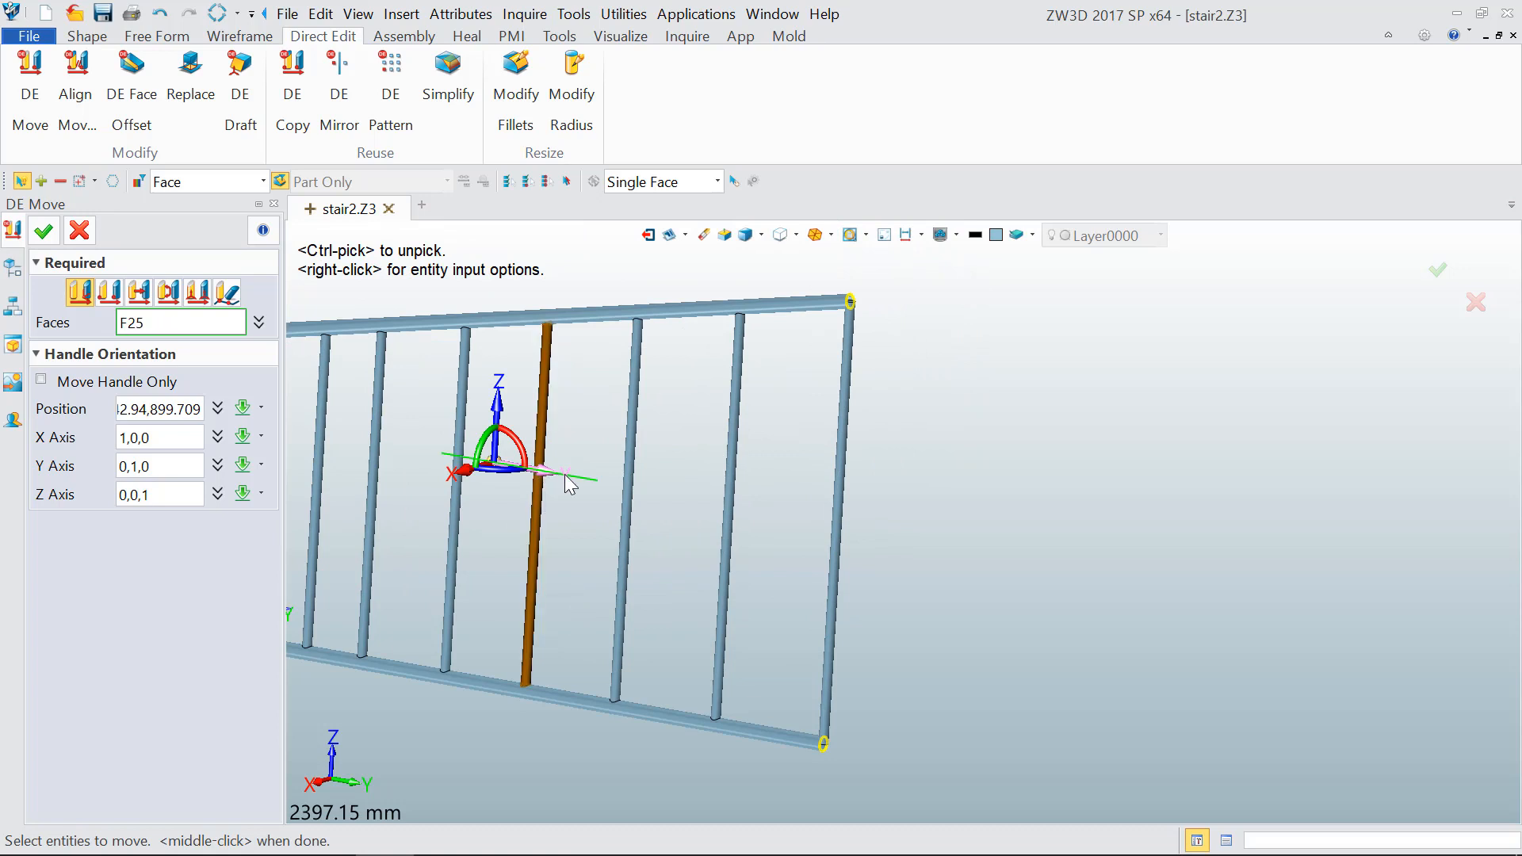
left_click_drag(564, 474, 611, 481)
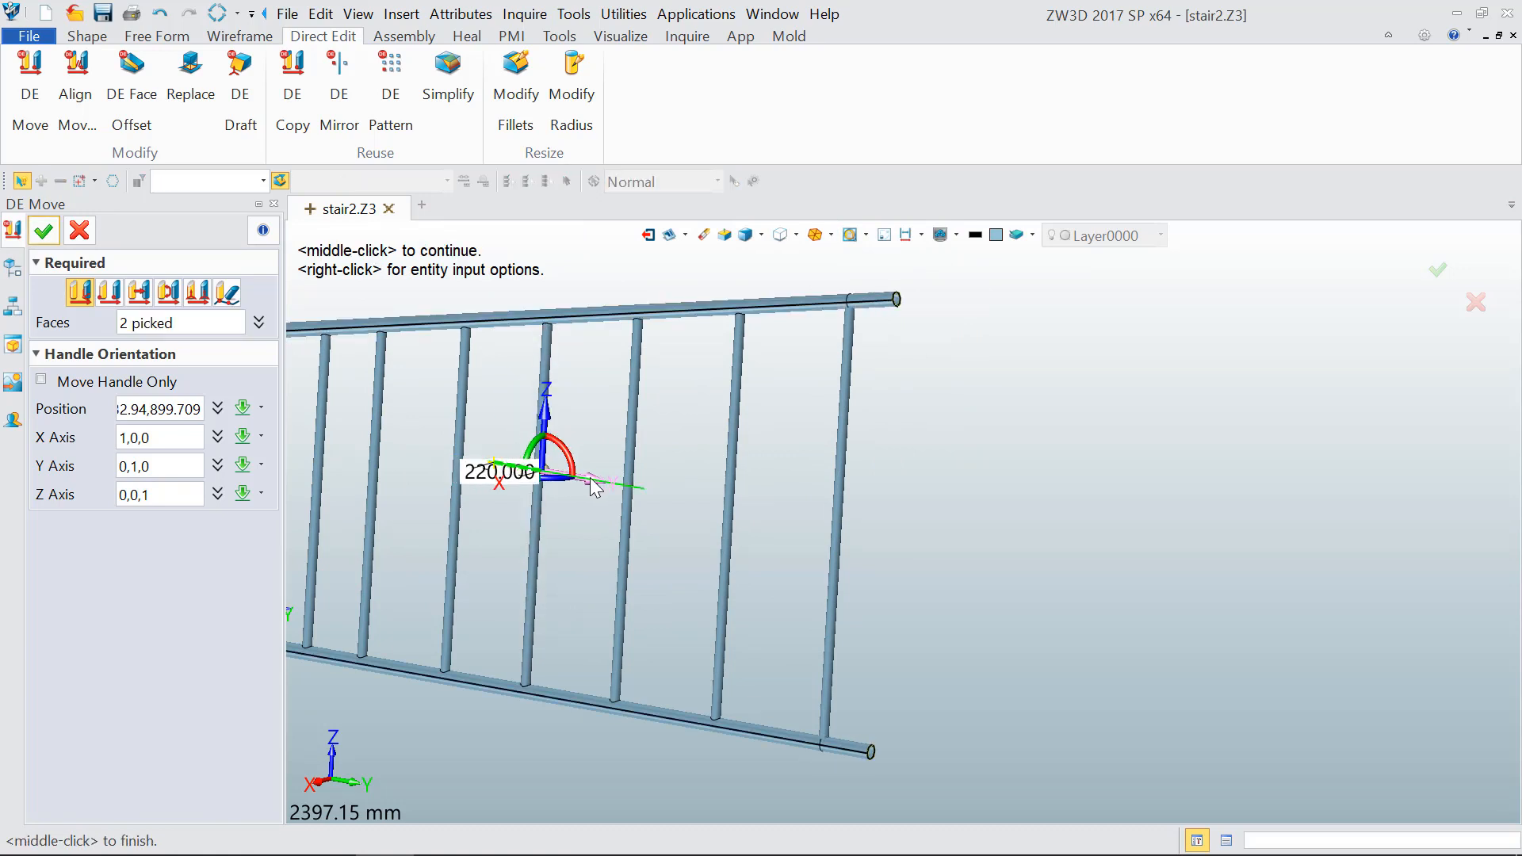
middle_click(545, 478)
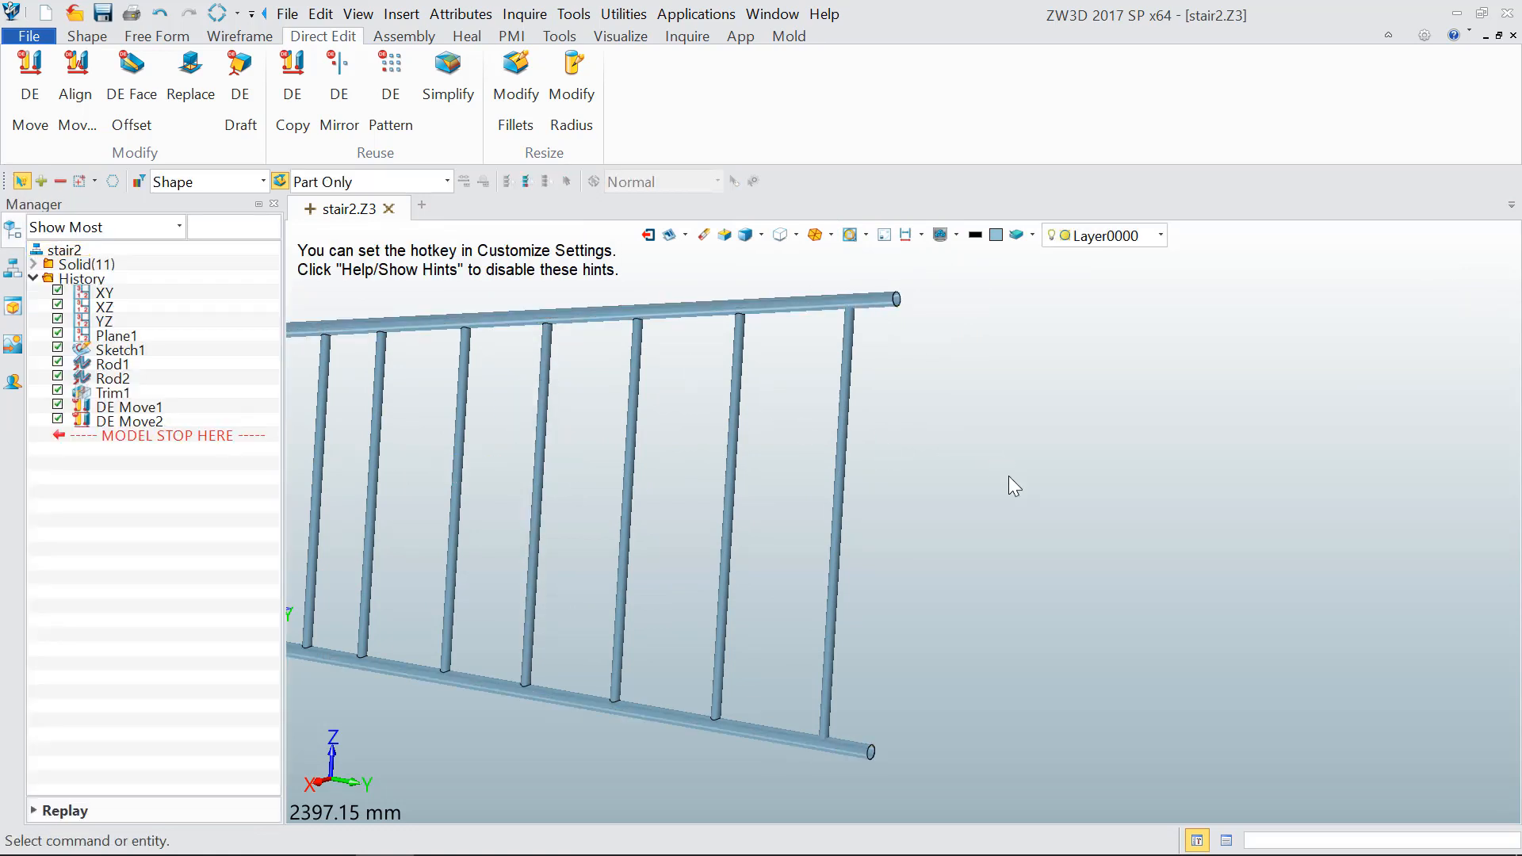
Step: Trim both end posts to the outer faces of the top and bottom rails
middle_click_drag(1008, 475, 1078, 496)
scroll(1079, 492, "down", 3)
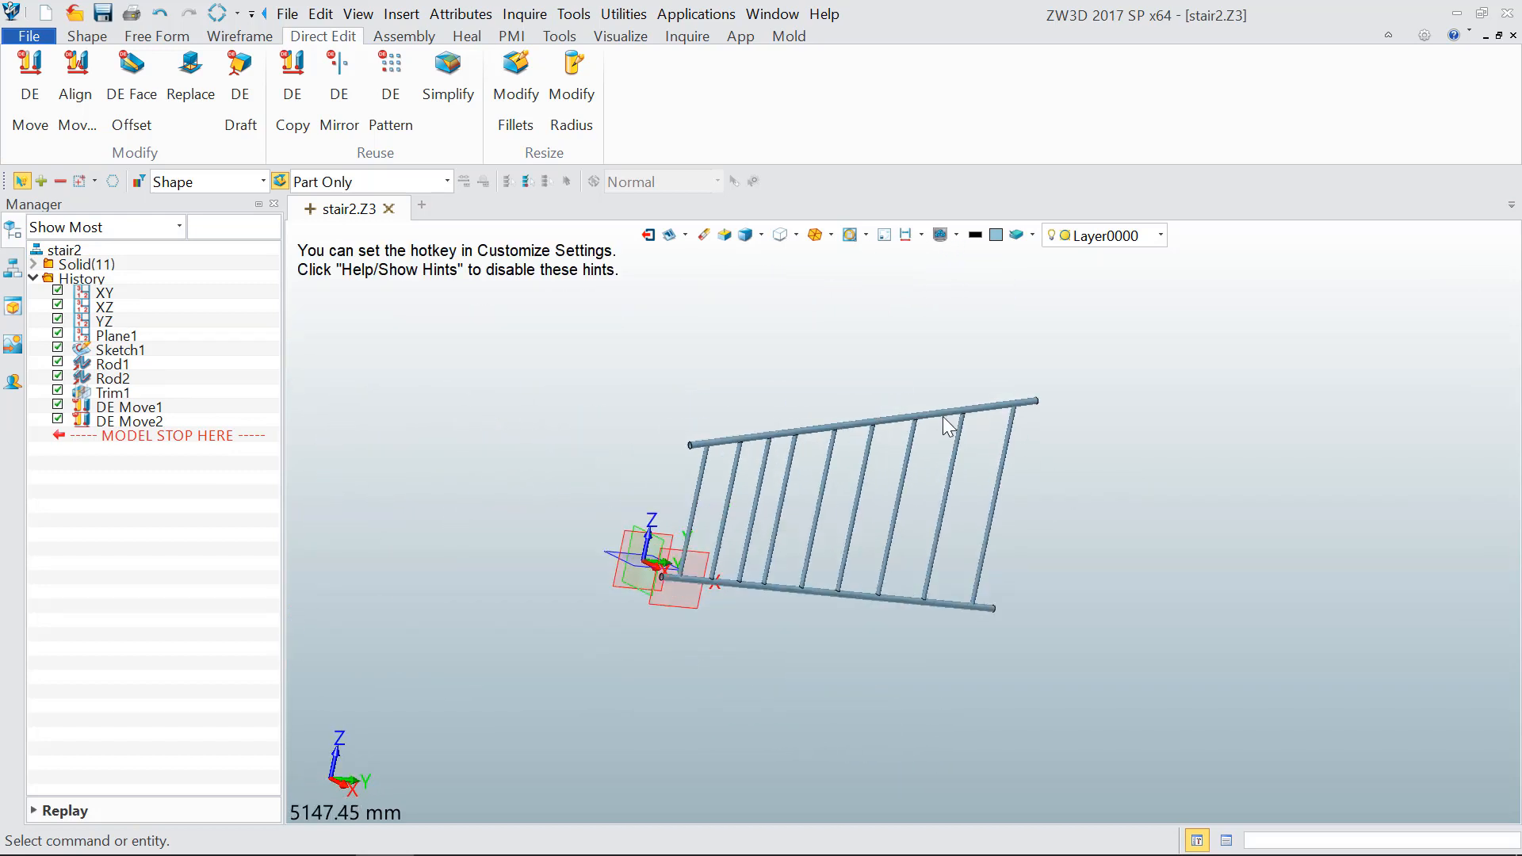
scroll(943, 417, "up", 3)
left_click(85, 36)
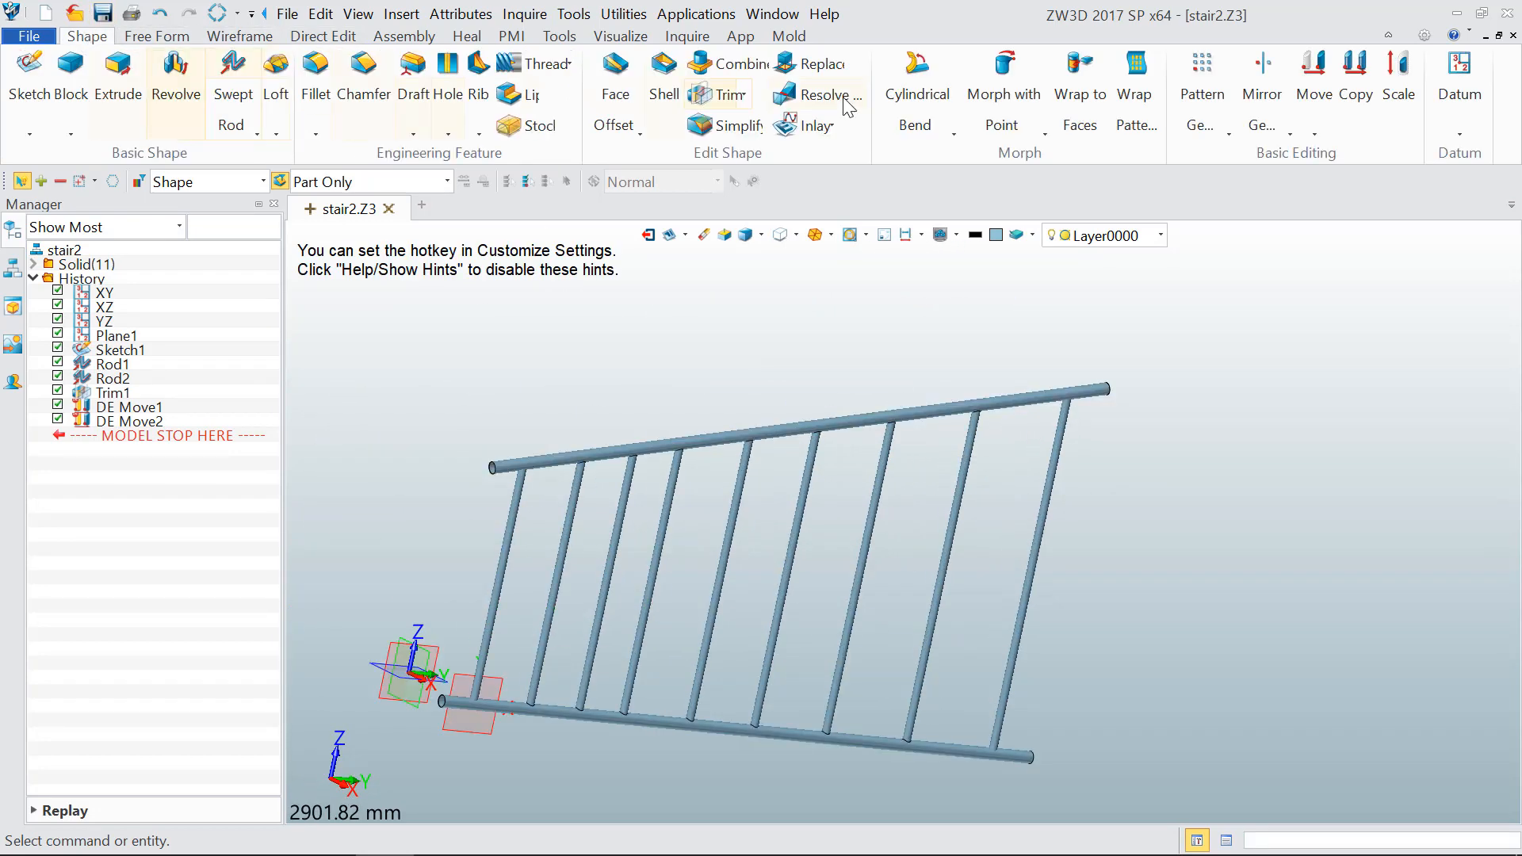
left_click(718, 95)
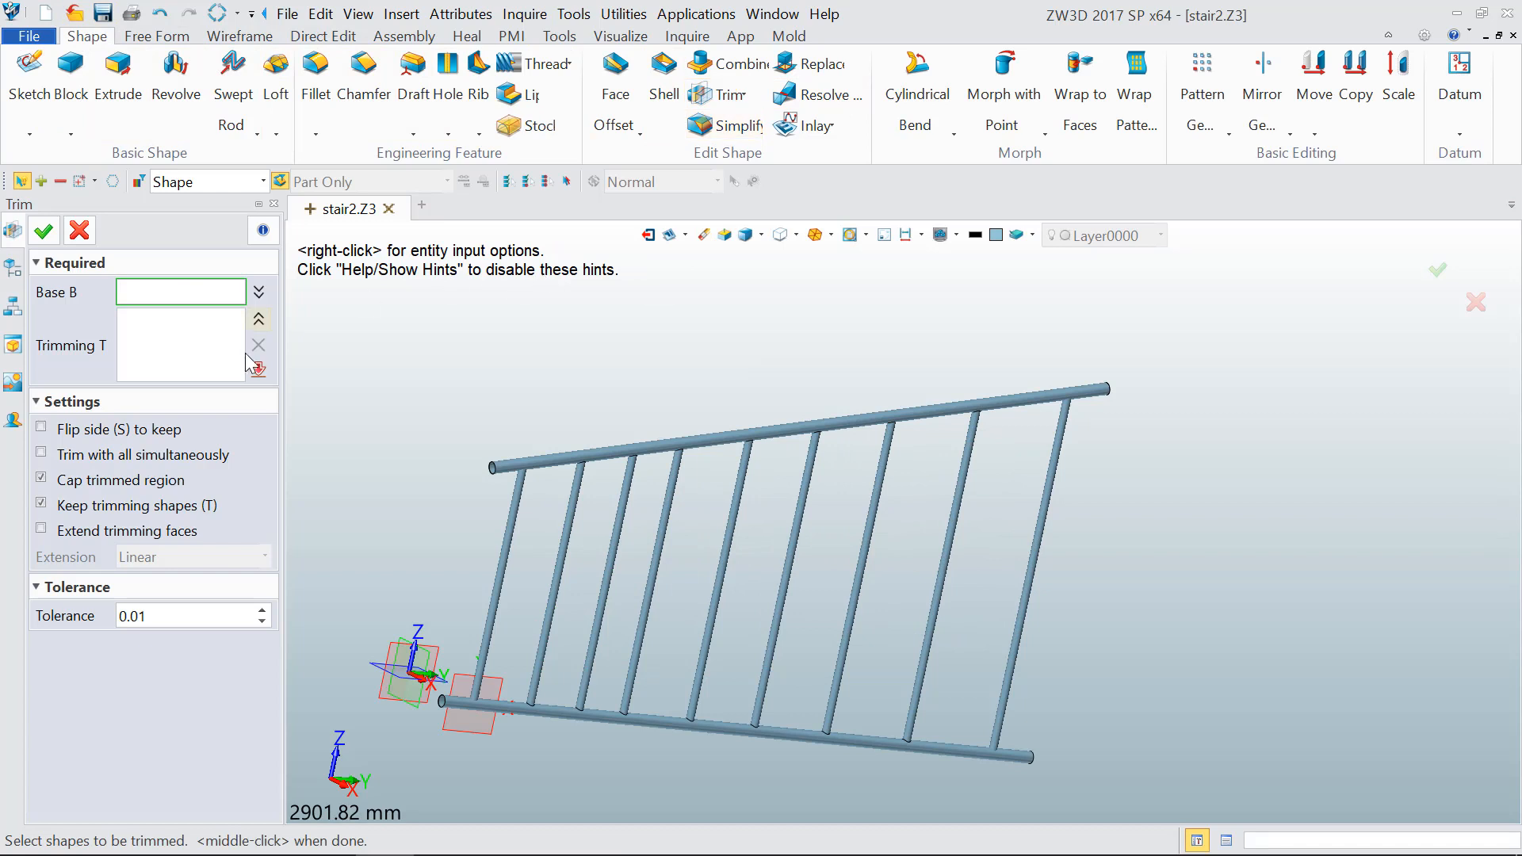
left_click(516, 526)
left_click(516, 526)
left_click(1045, 514)
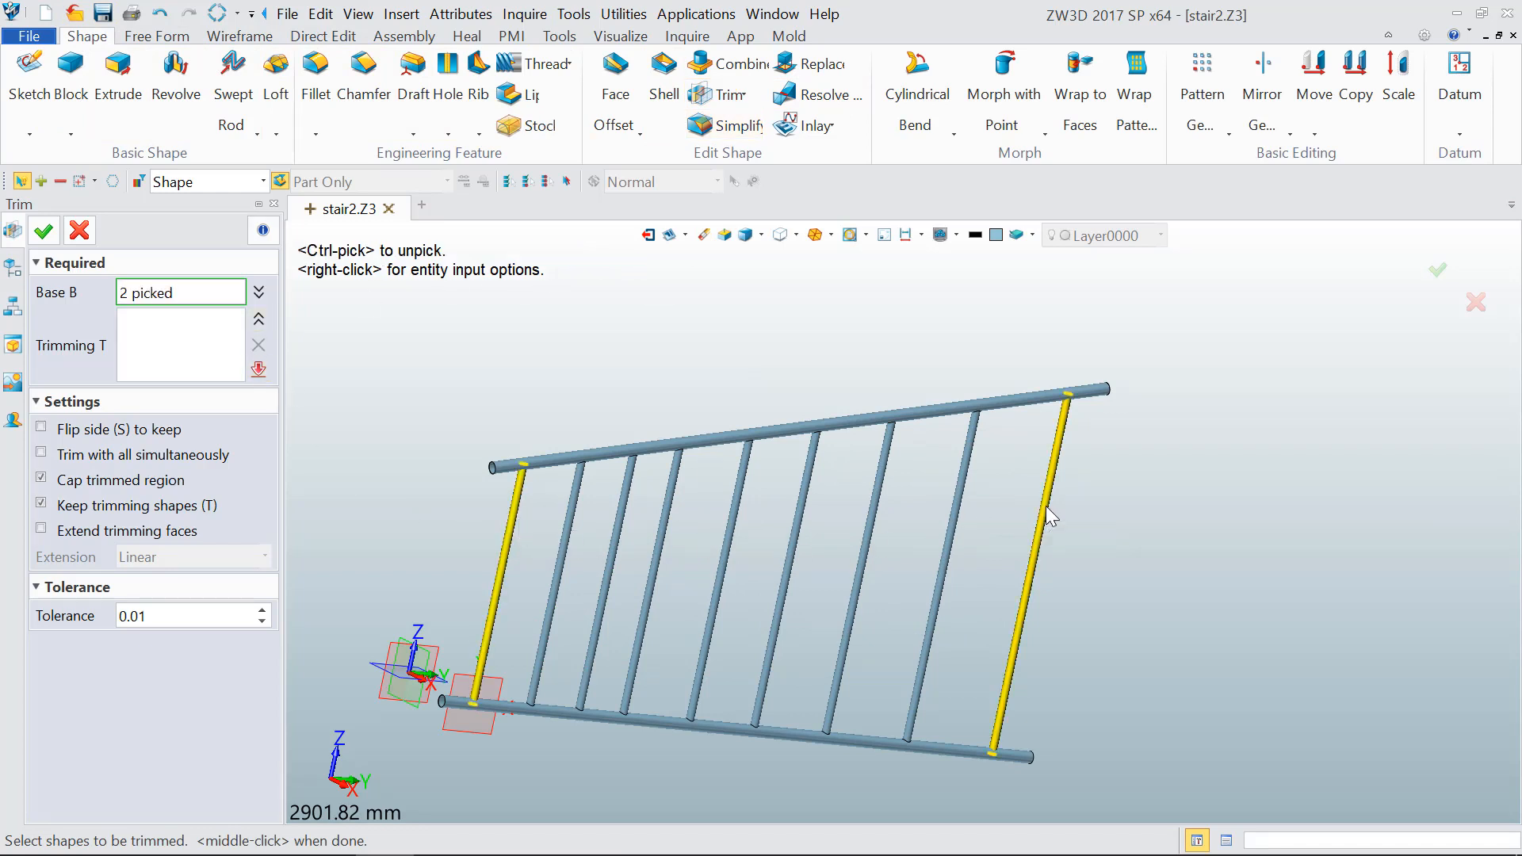
left_click(189, 337)
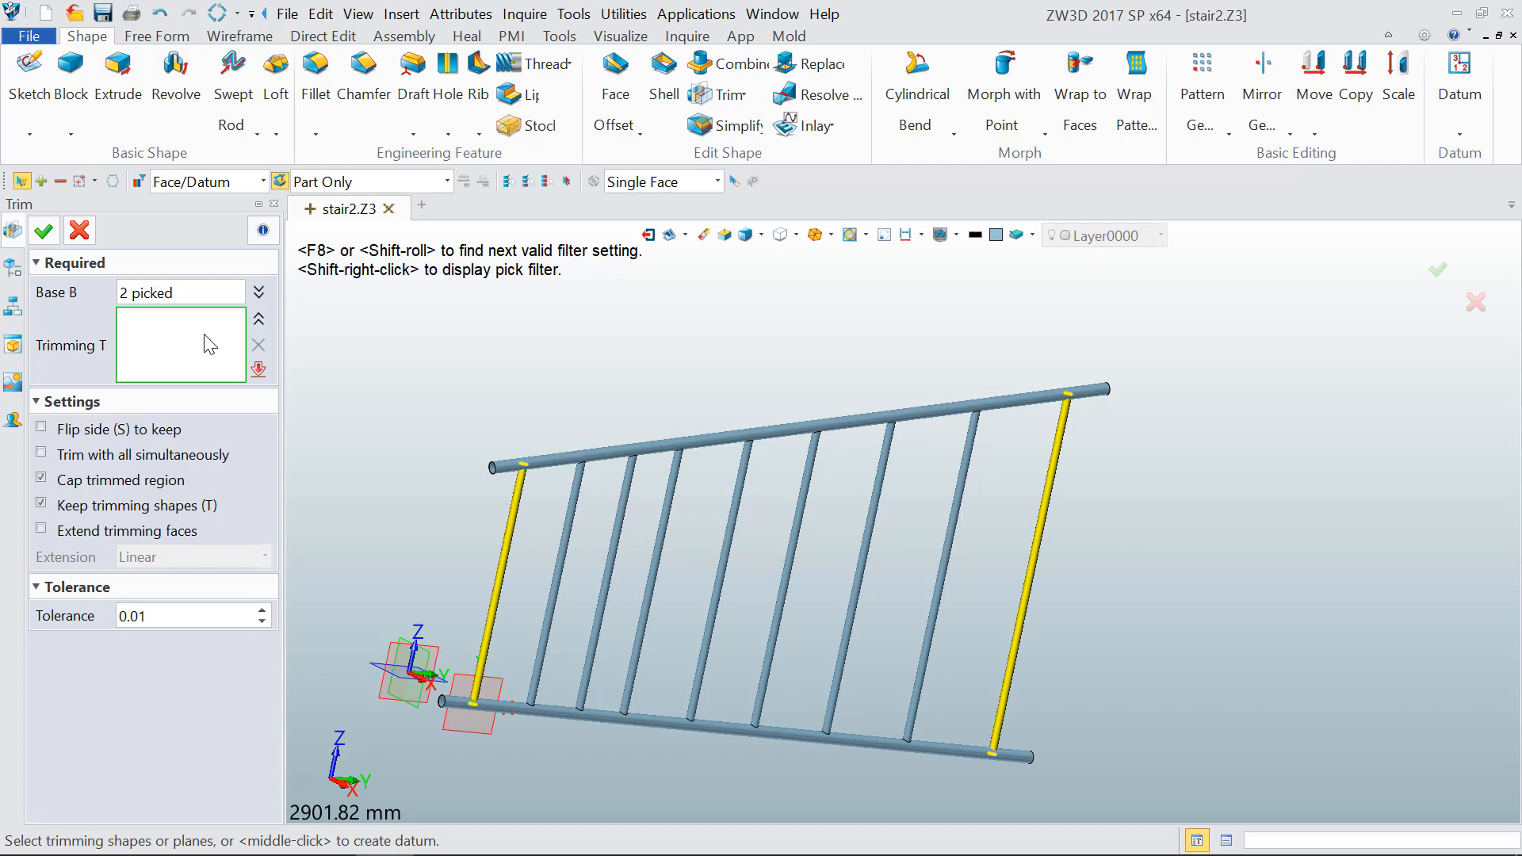
left_click(211, 181)
left_click(210, 182)
scroll(480, 470, "up", 5)
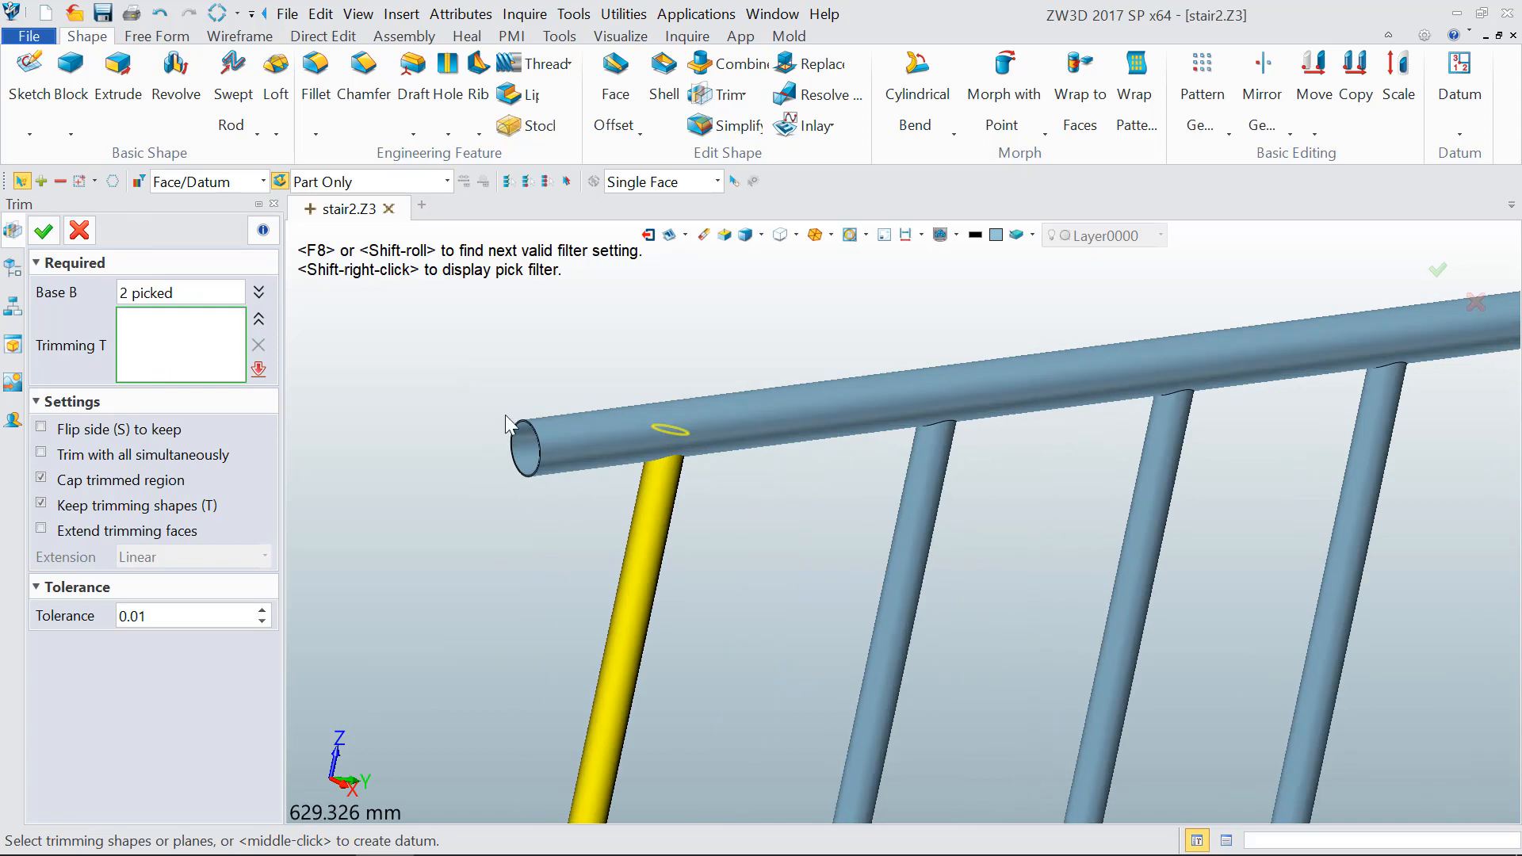
left_click(577, 462)
scroll(584, 369, "down", 11)
scroll(583, 525, "up", 12)
left_click(511, 520)
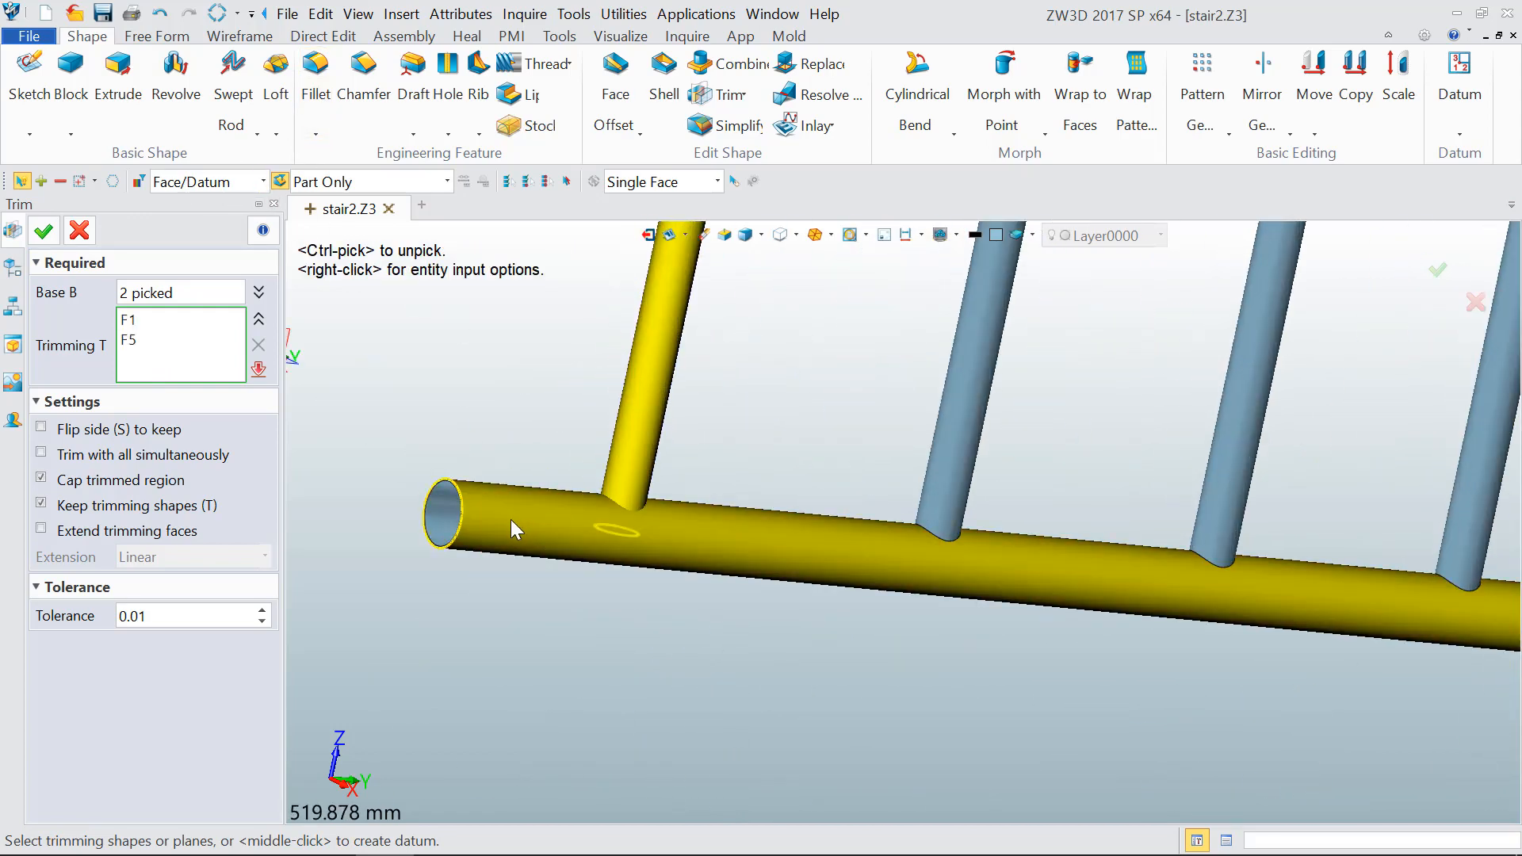
left_click(45, 232)
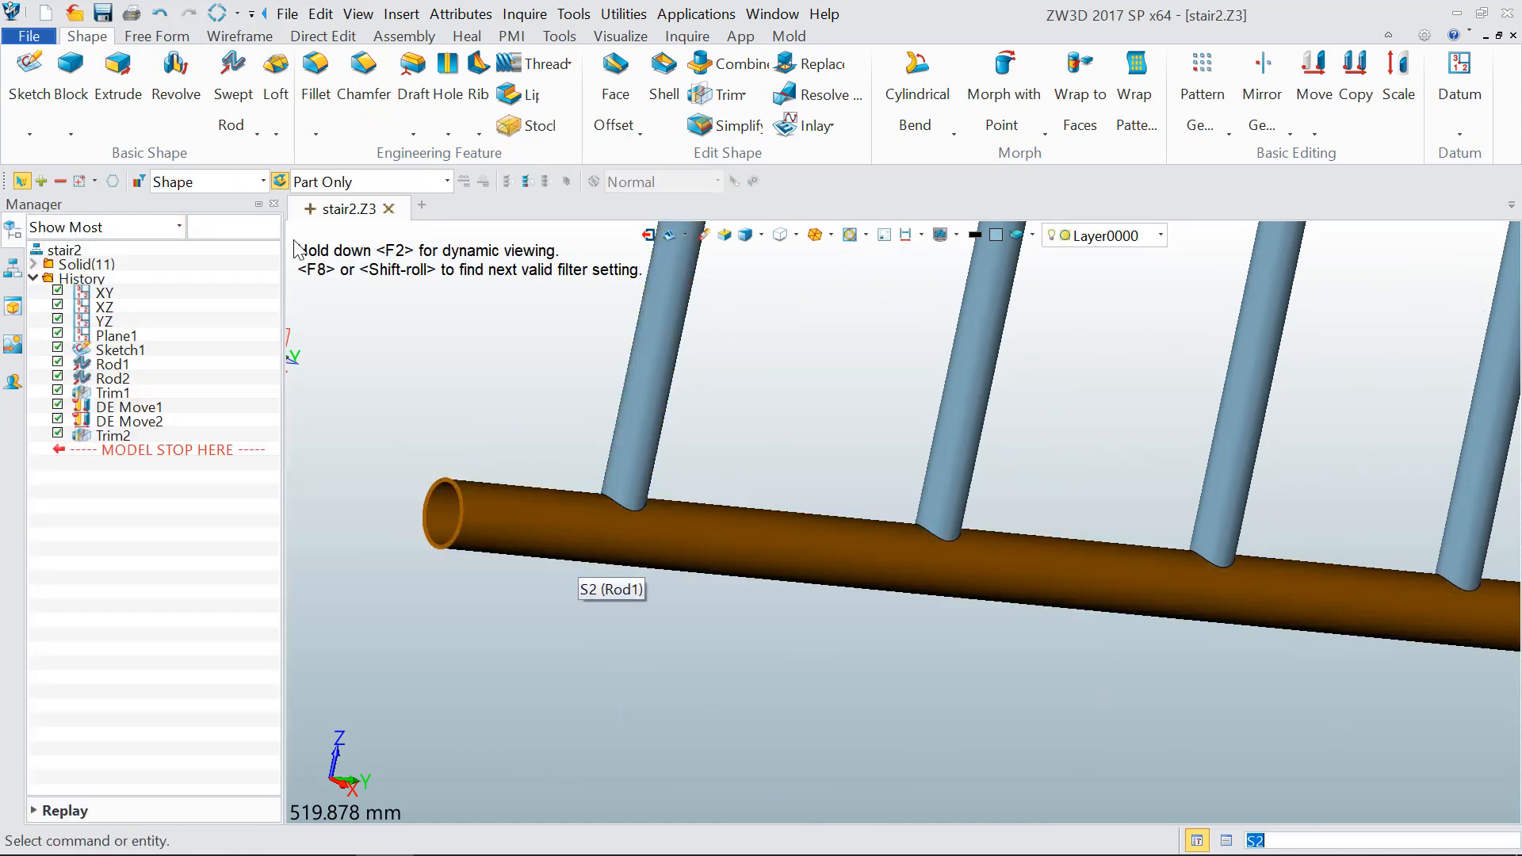
Step: Hide the bottom and top rails and examine the trimmed ends of the posts
left_click(240, 186)
left_click(183, 324)
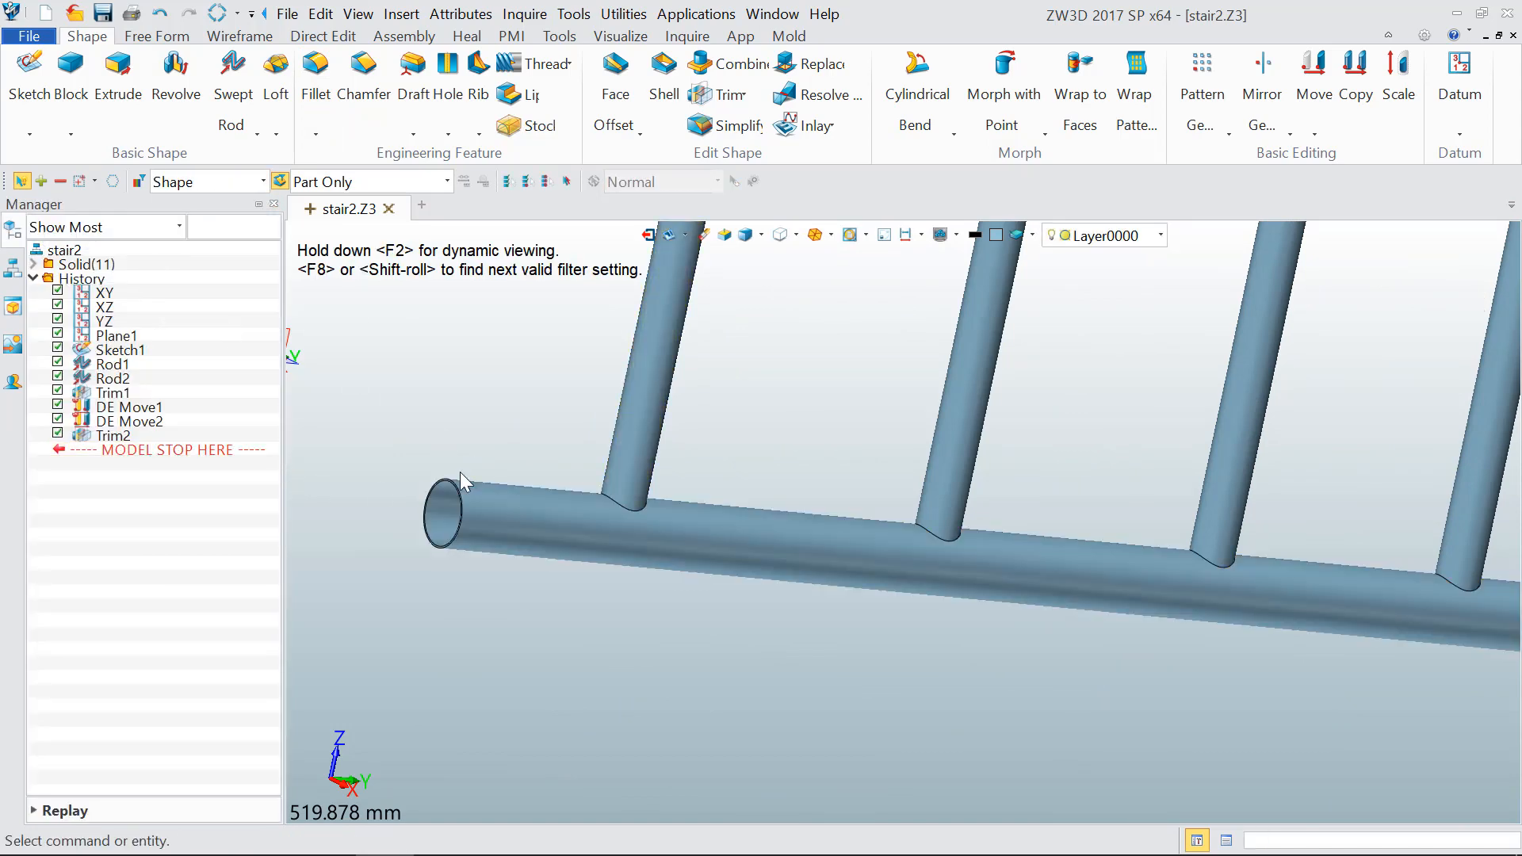
right_click(561, 531)
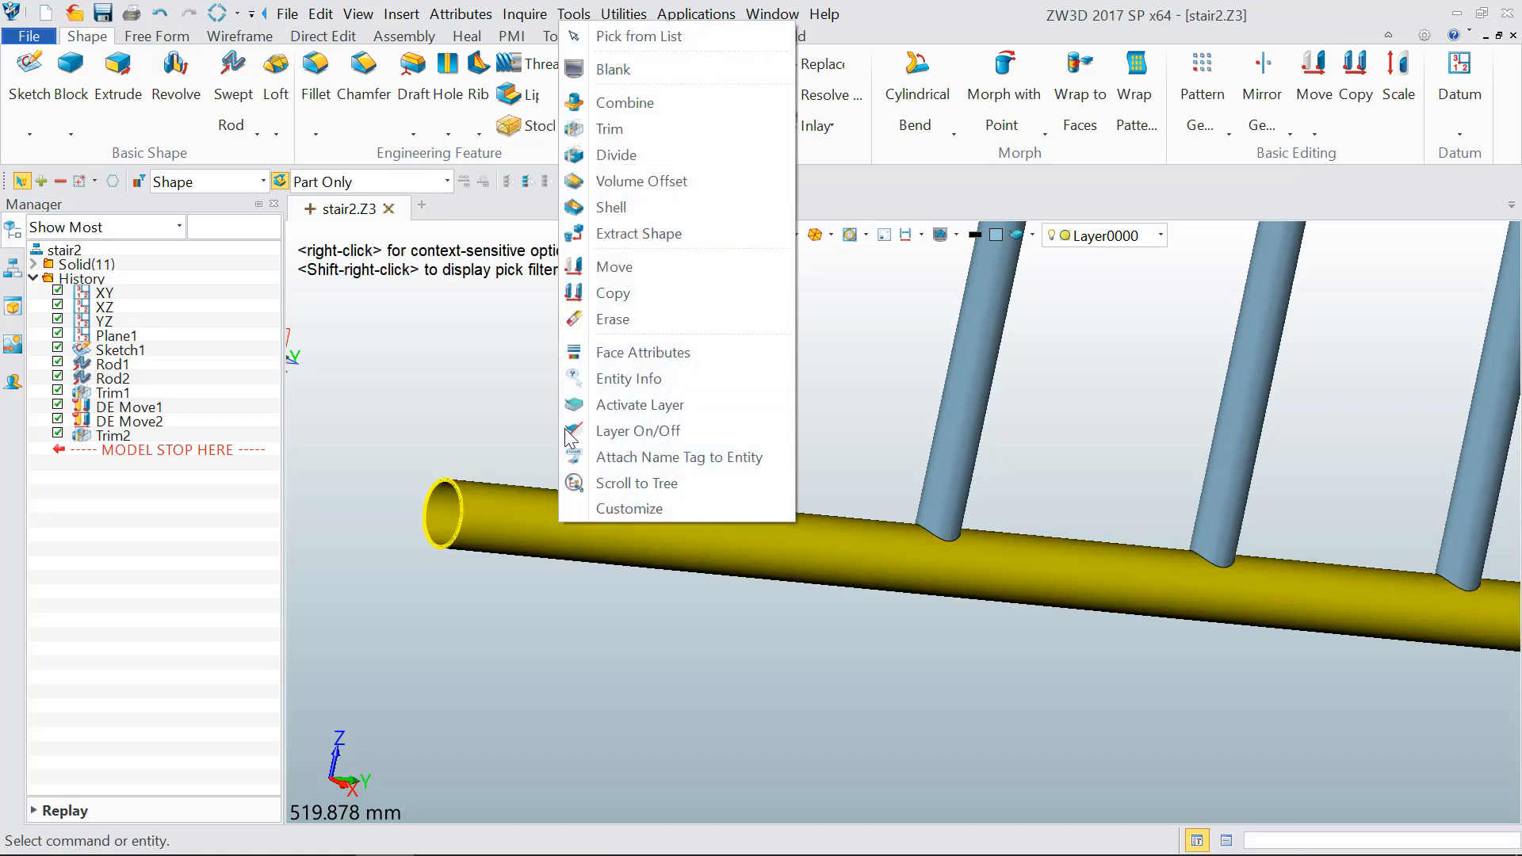
left_click(611, 70)
scroll(685, 582, "down", 10)
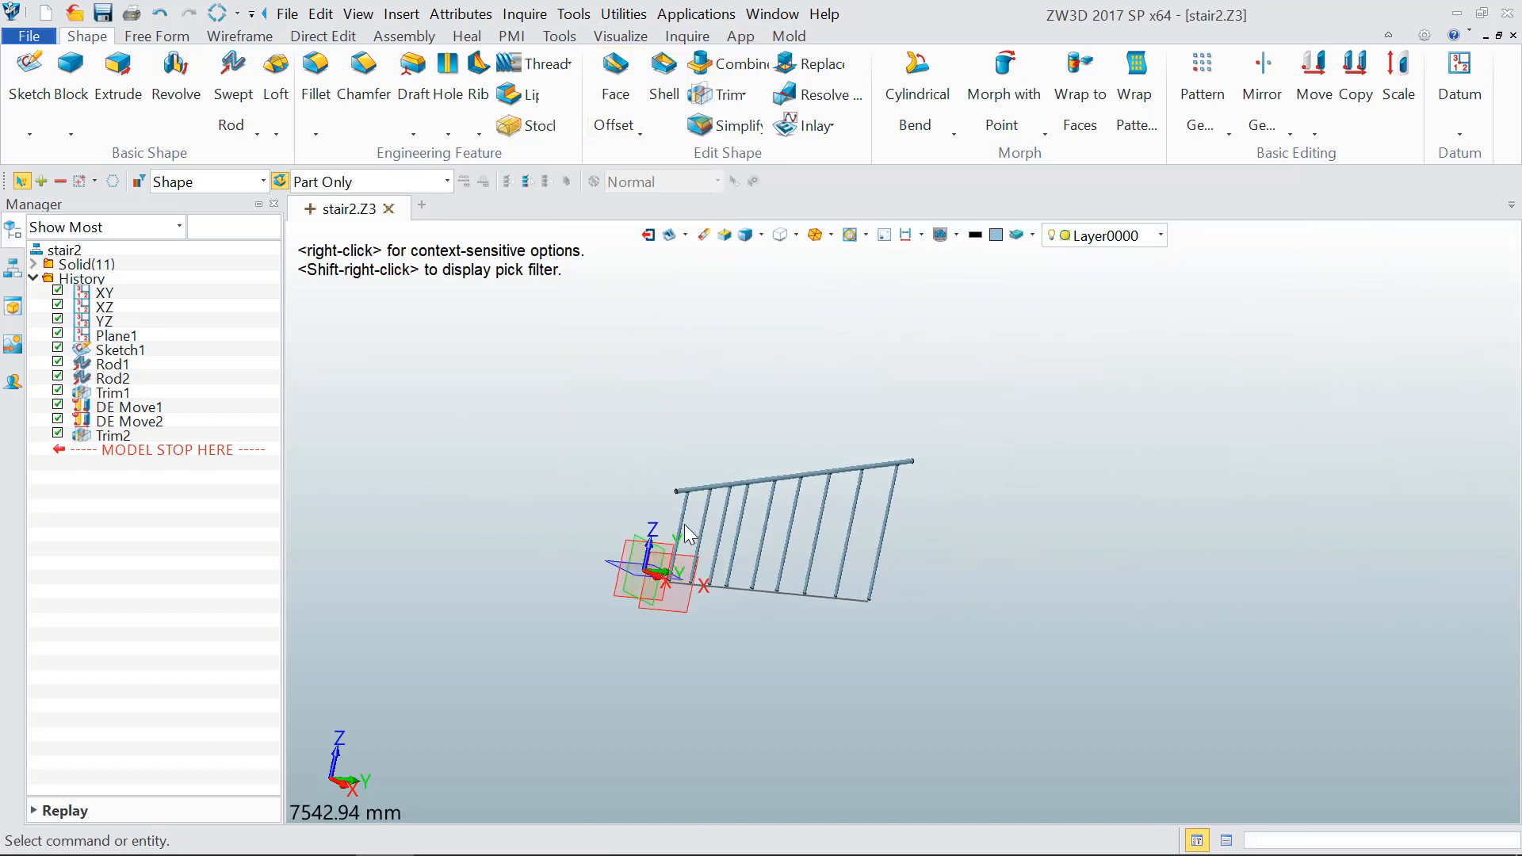
scroll(684, 525, "up", 5)
right_click(710, 417)
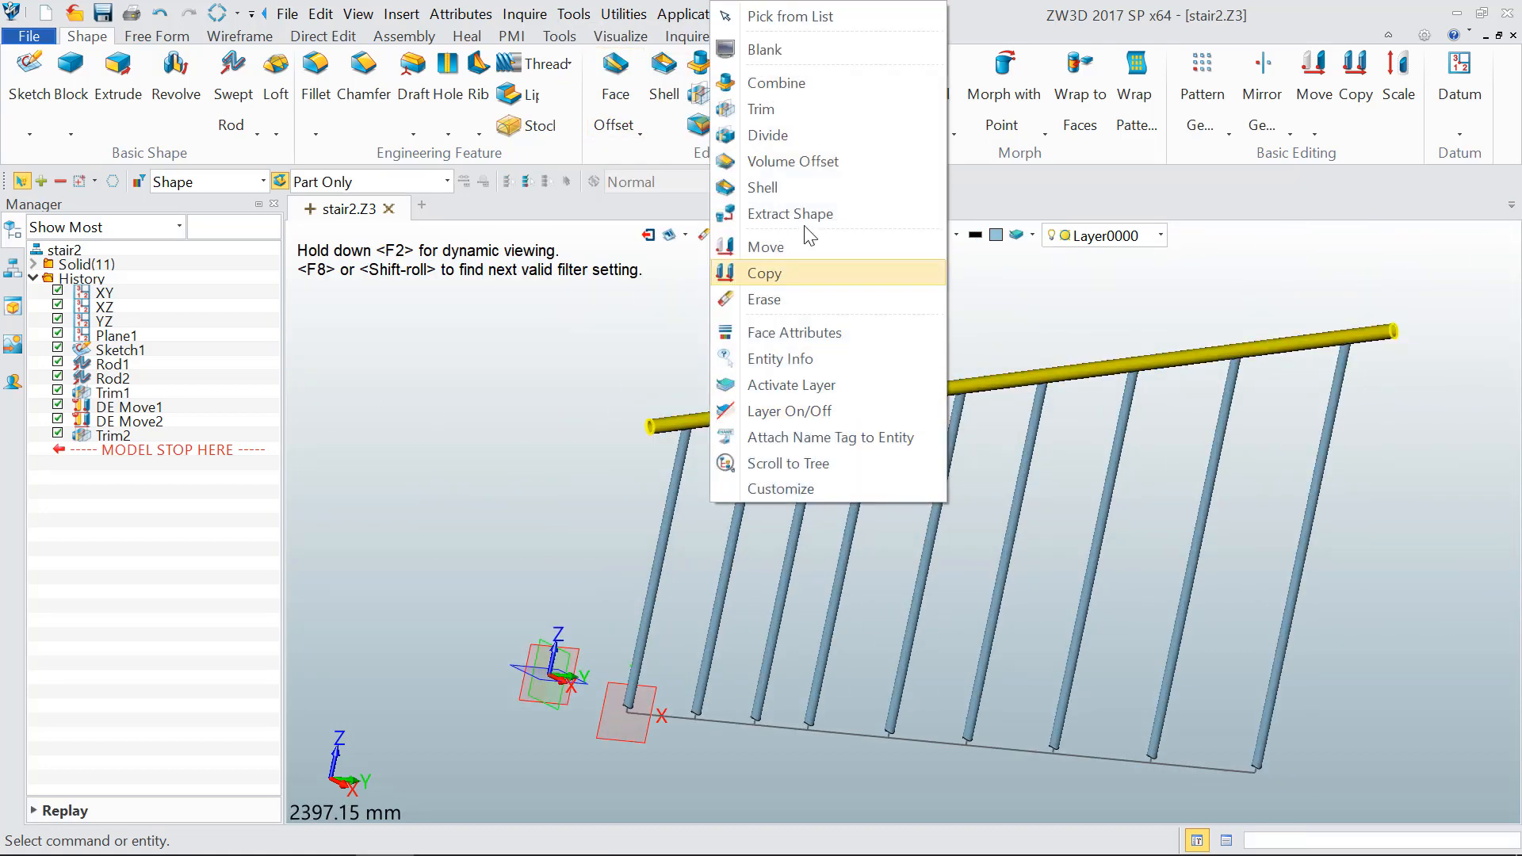
left_click(761, 49)
right_click_drag(802, 497, 829, 510)
scroll(1176, 476, "up", 4)
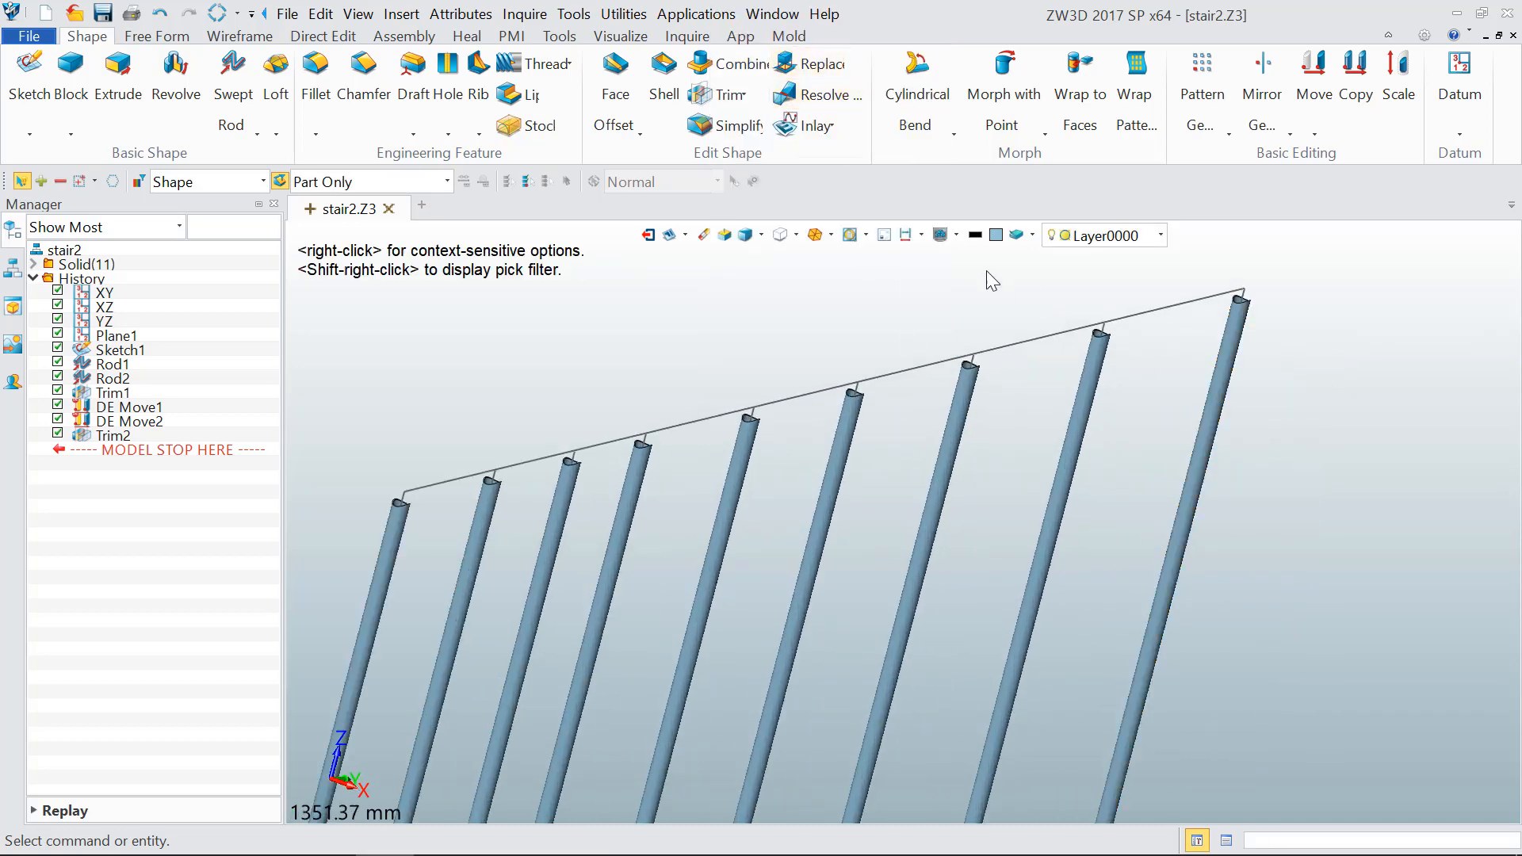
Step: Unhide both rails and review the complete railing from several angles
left_click(936, 235)
scroll(976, 290, "down", 9)
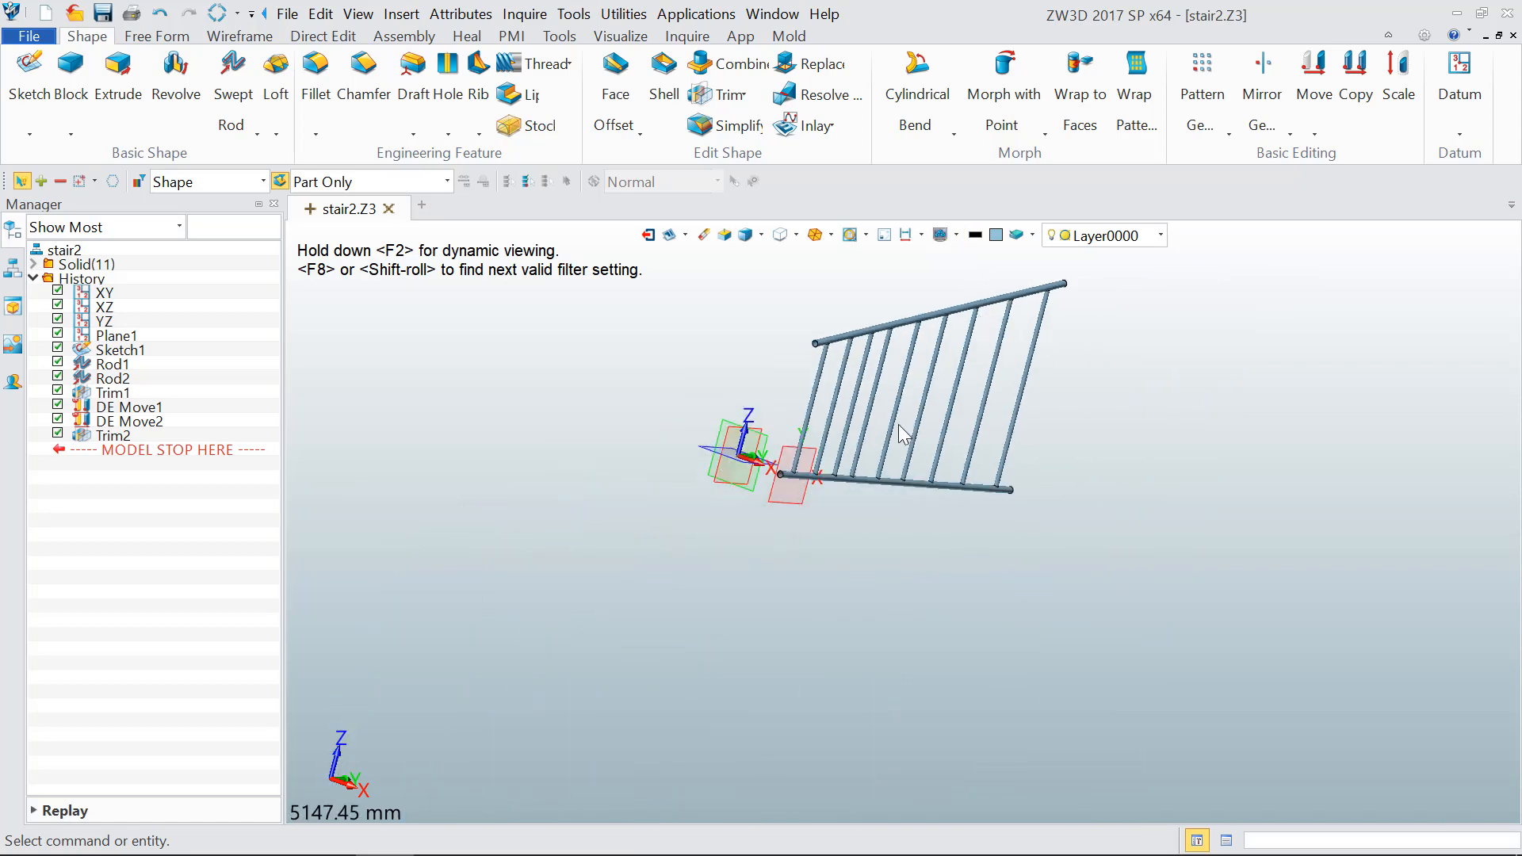
right_click_drag(900, 431, 787, 412)
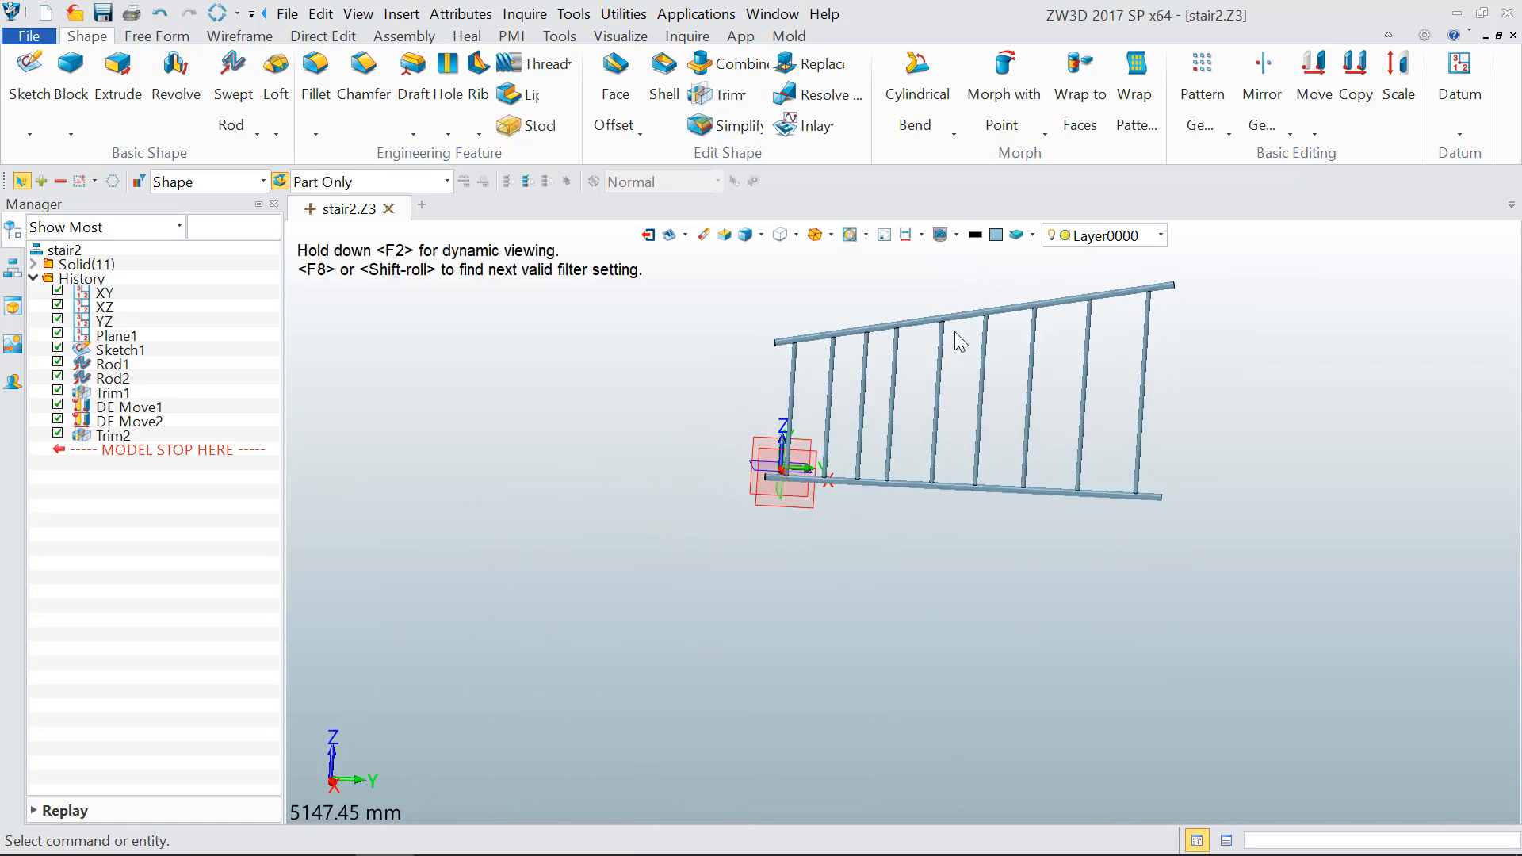
scroll(955, 333, "down", 3)
scroll(981, 316, "up", 7)
middle_click_drag(868, 449, 800, 488)
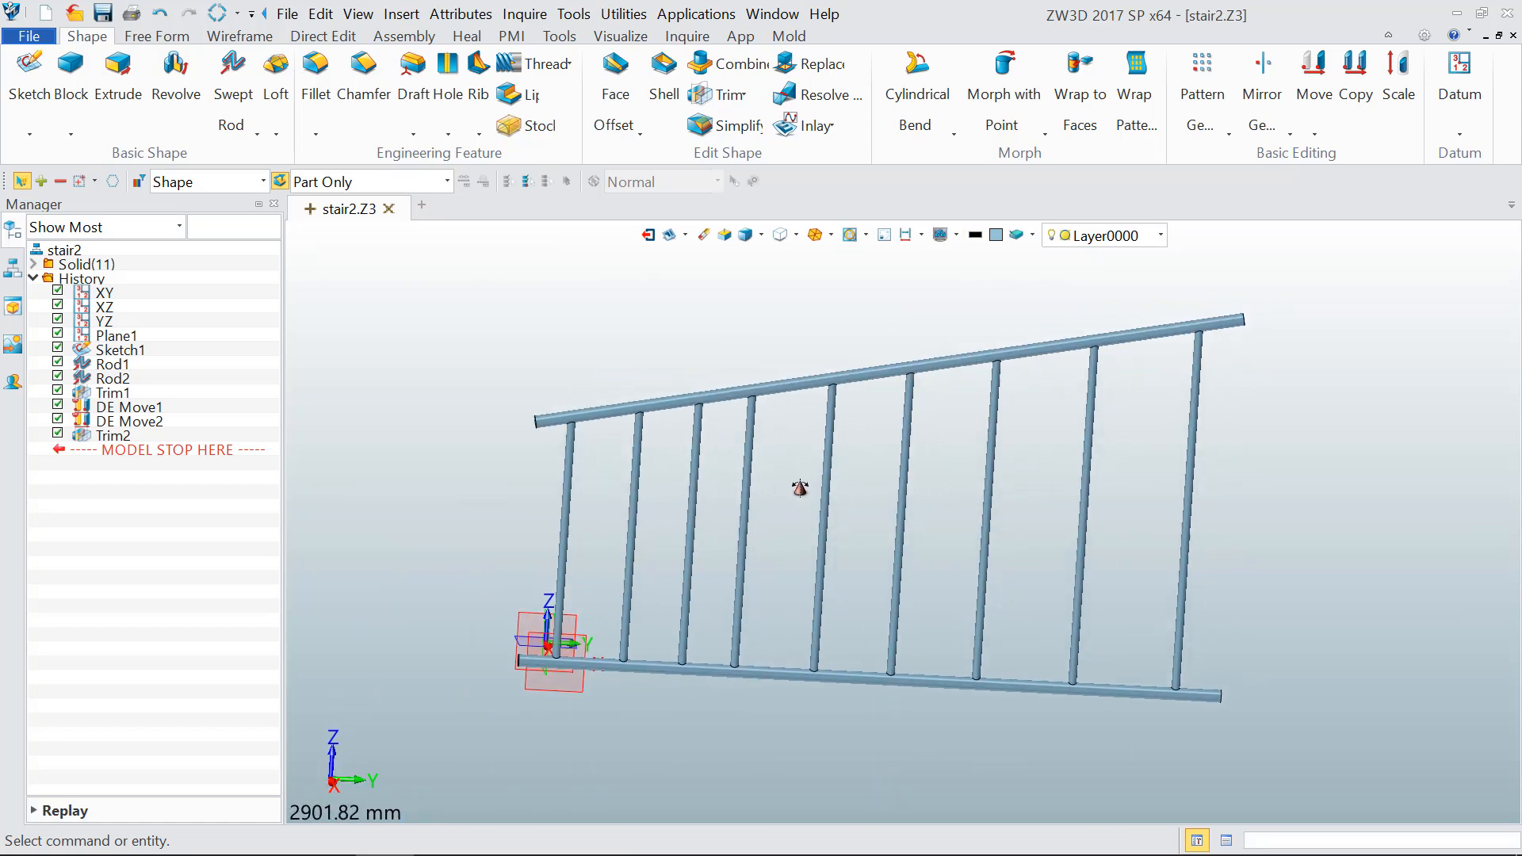
right_click_drag(800, 487, 770, 543)
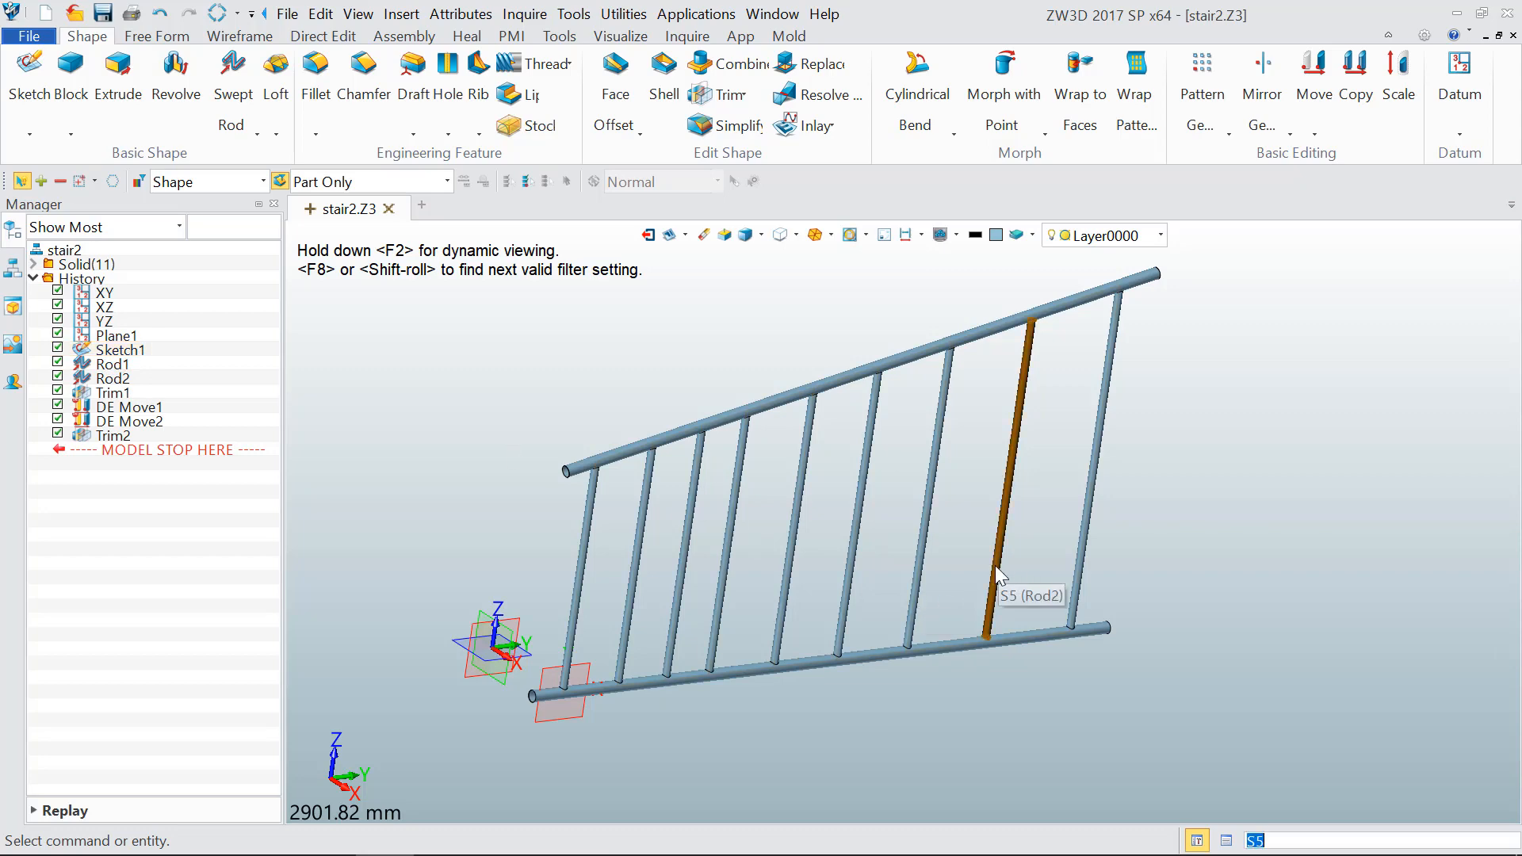
Step: Edit Sketch1, shifting the sixth intermediate post line from the short end towards the seventh and the fifth towards the fourth
right_click(136, 354)
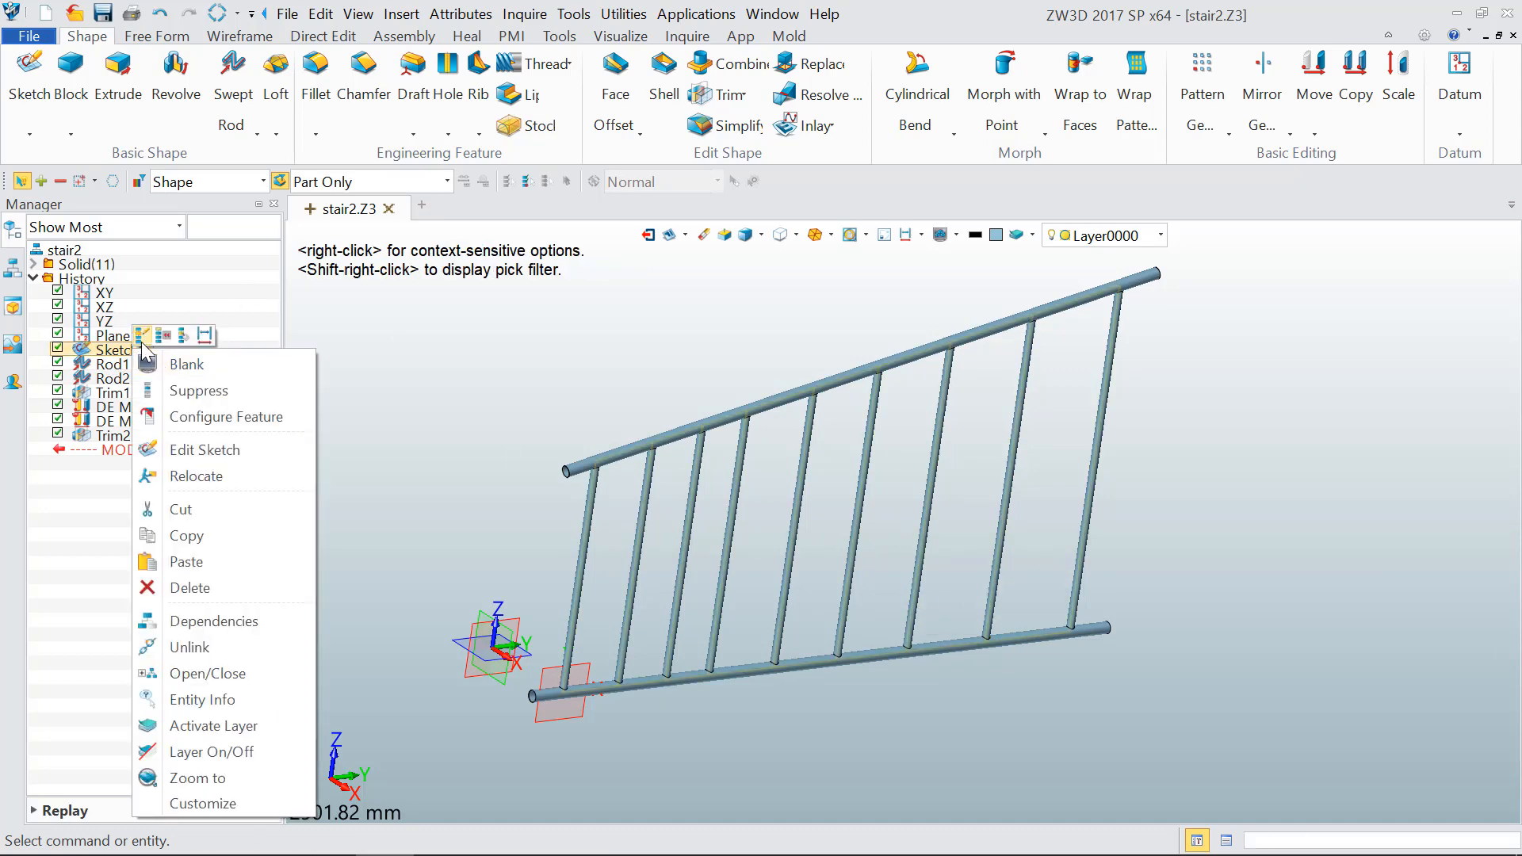
left_click(141, 336)
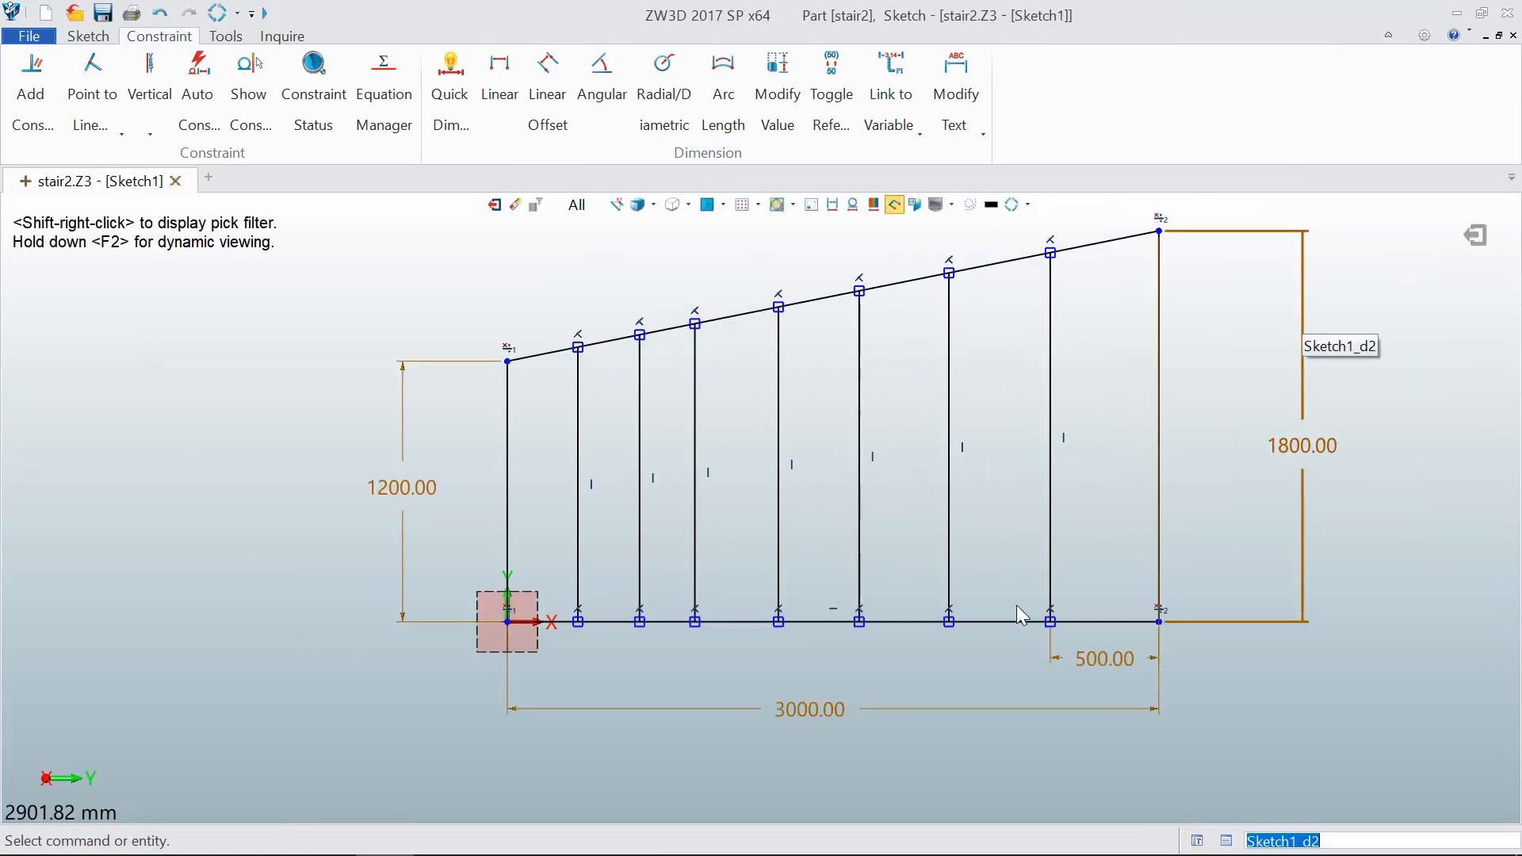
left_click_drag(948, 420, 1002, 424)
left_click_drag(859, 390, 821, 391)
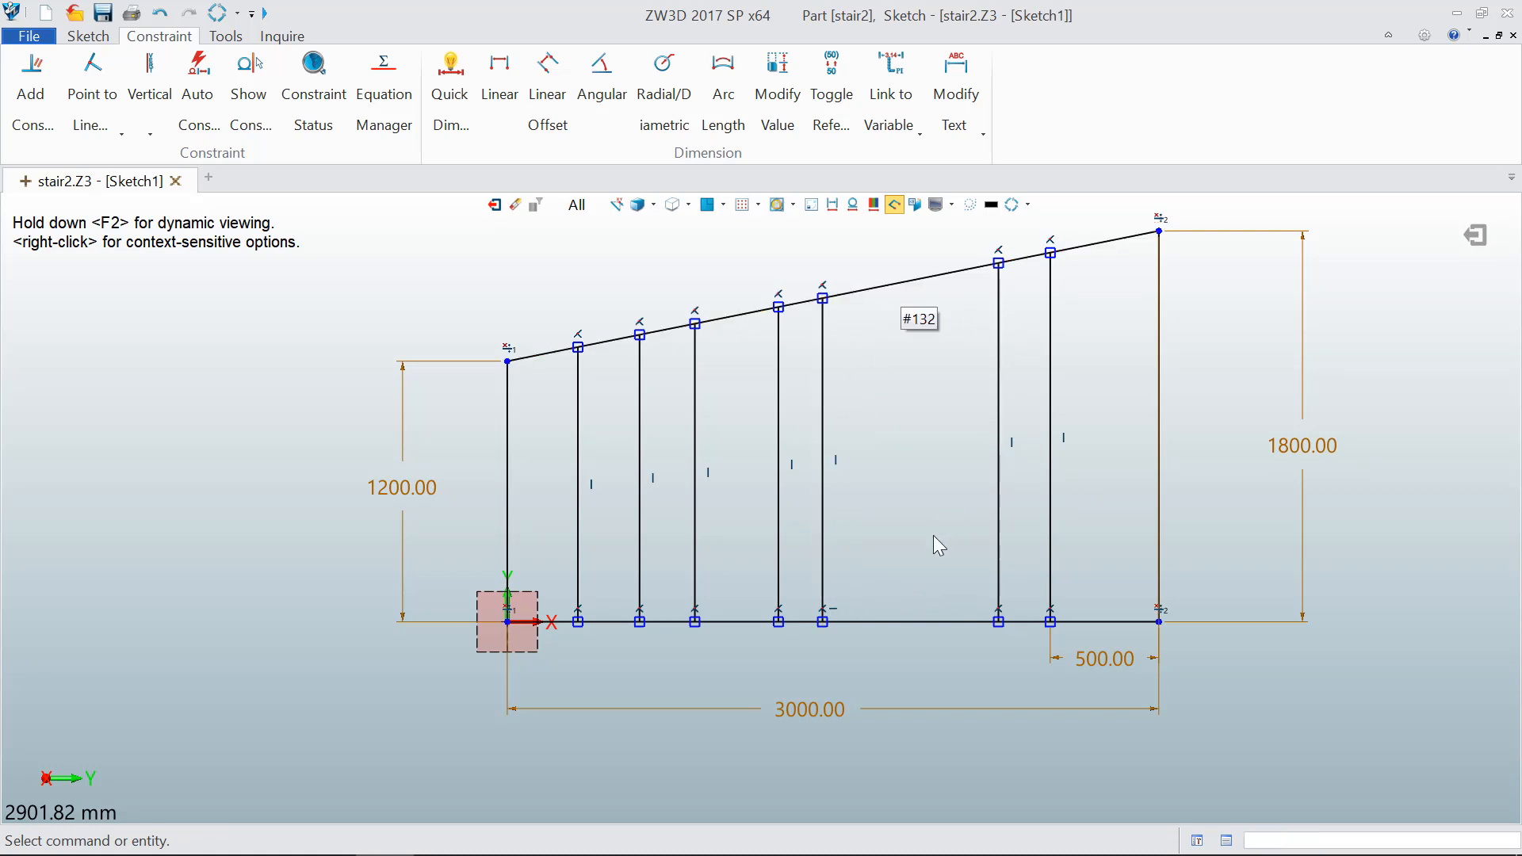
Step: Dimension the spacing between the fourth and fifth intermediate post lines to 200 mm and exit the sketch to update the railing
left_click(457, 83)
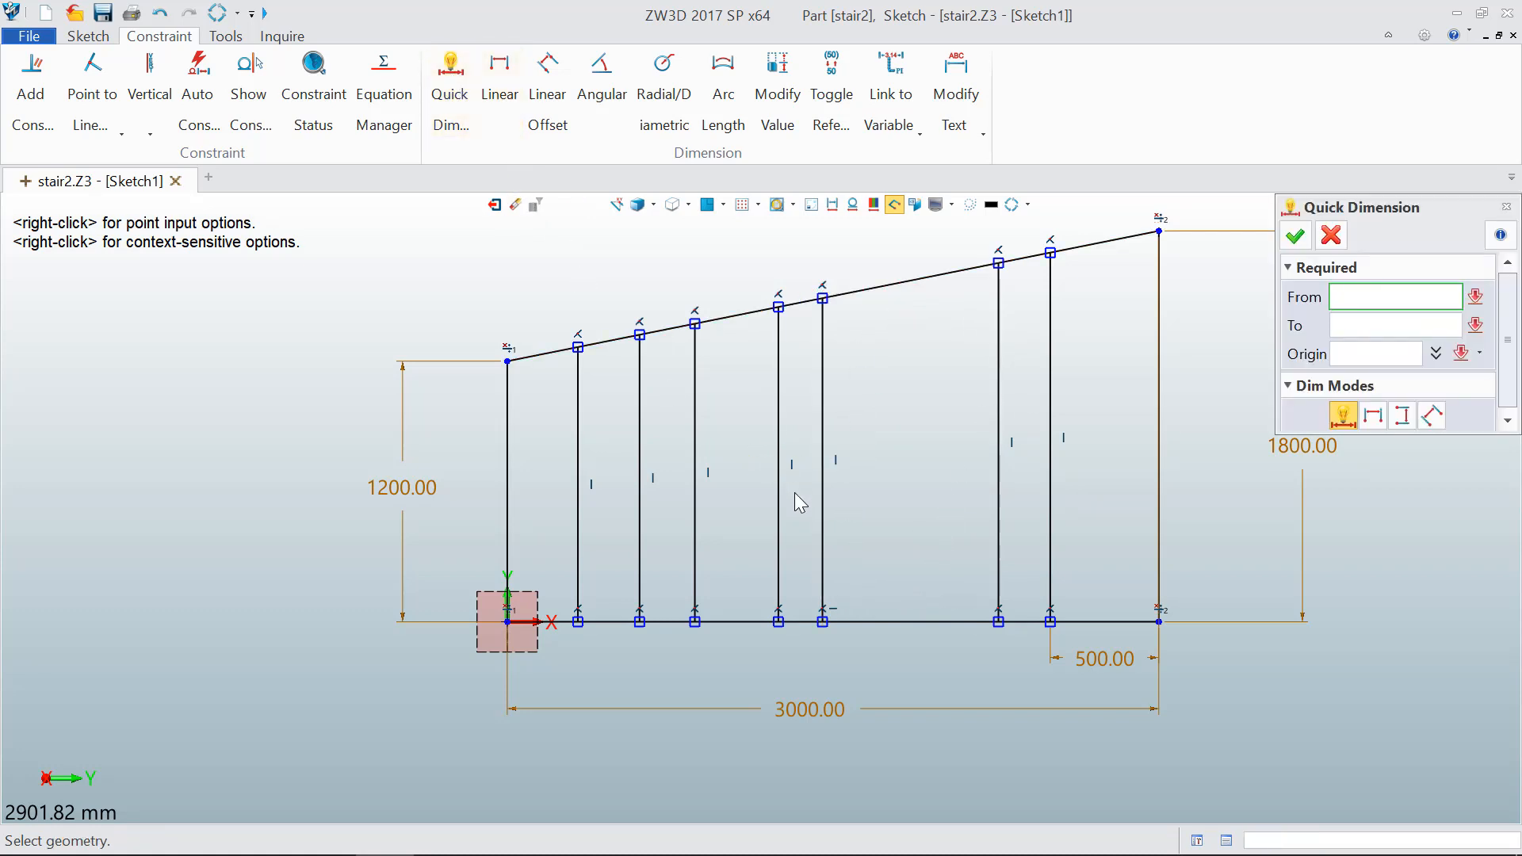
left_click(778, 516)
left_click(824, 555)
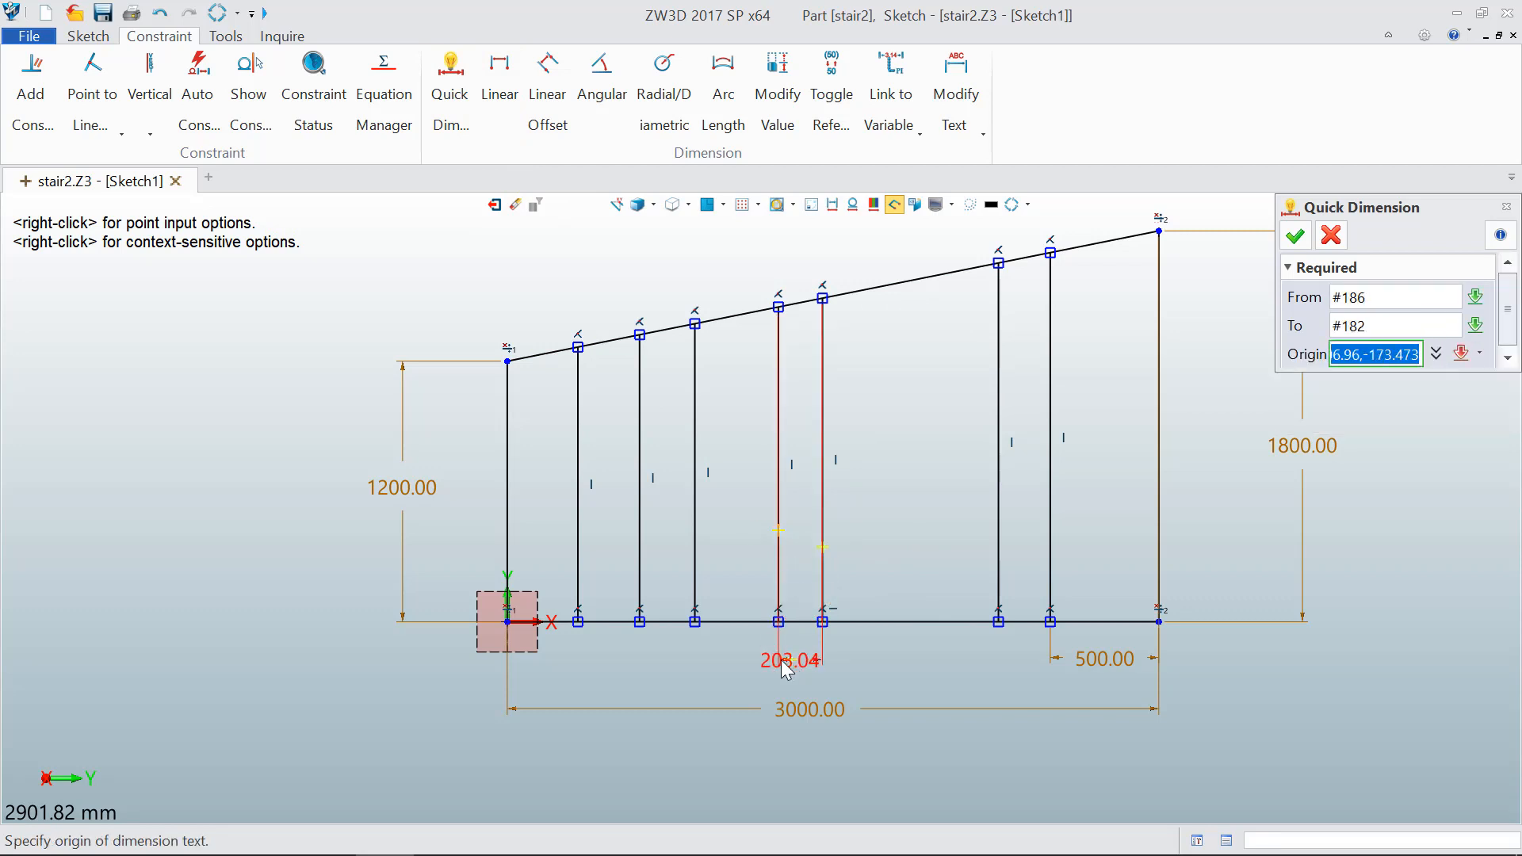
left_click(769, 673)
type("200")
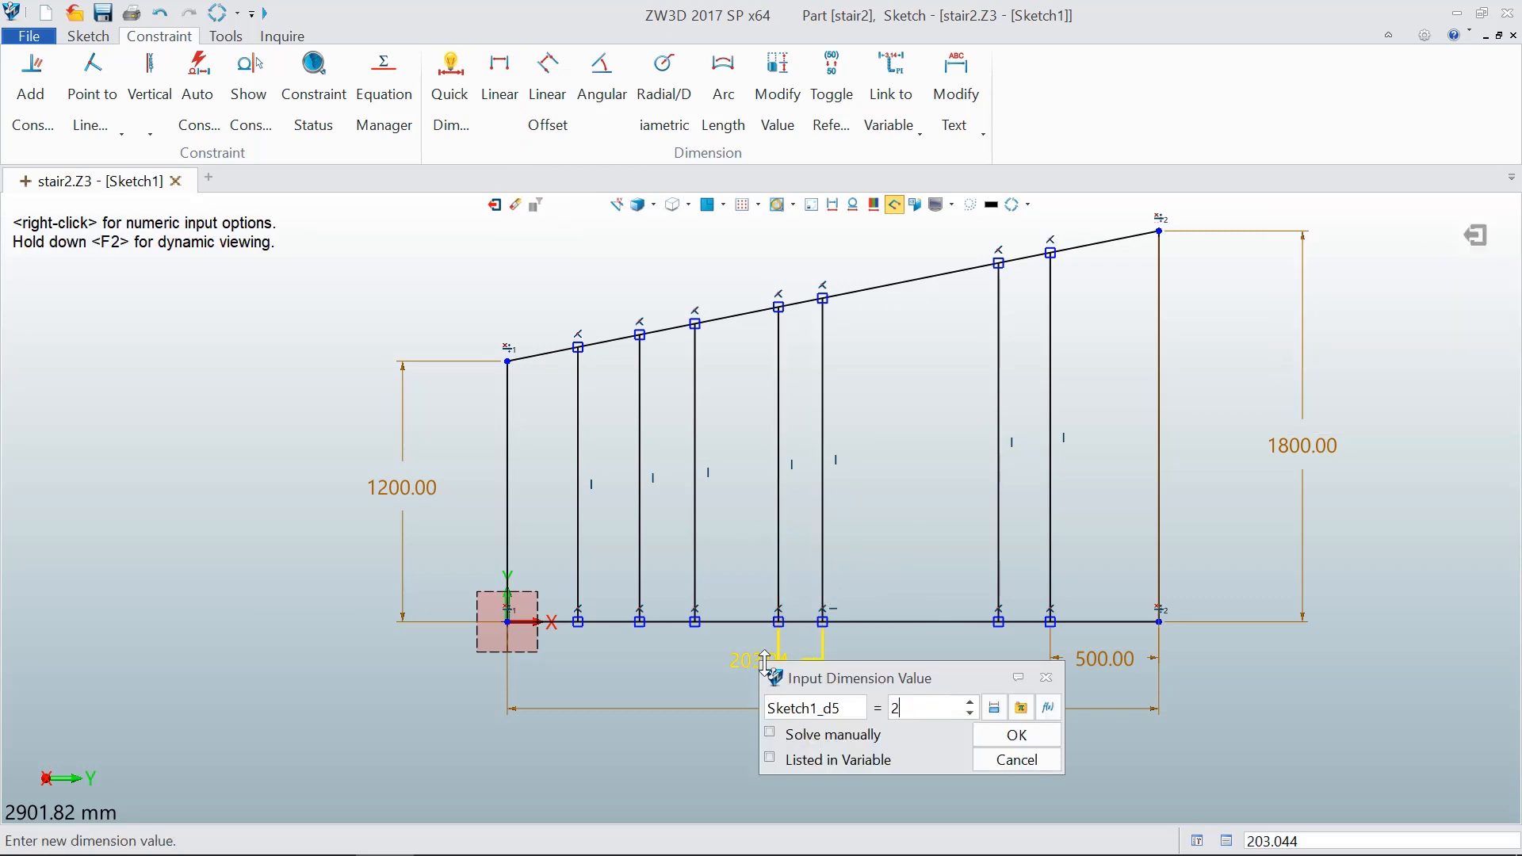
key("Return")
left_click(1331, 233)
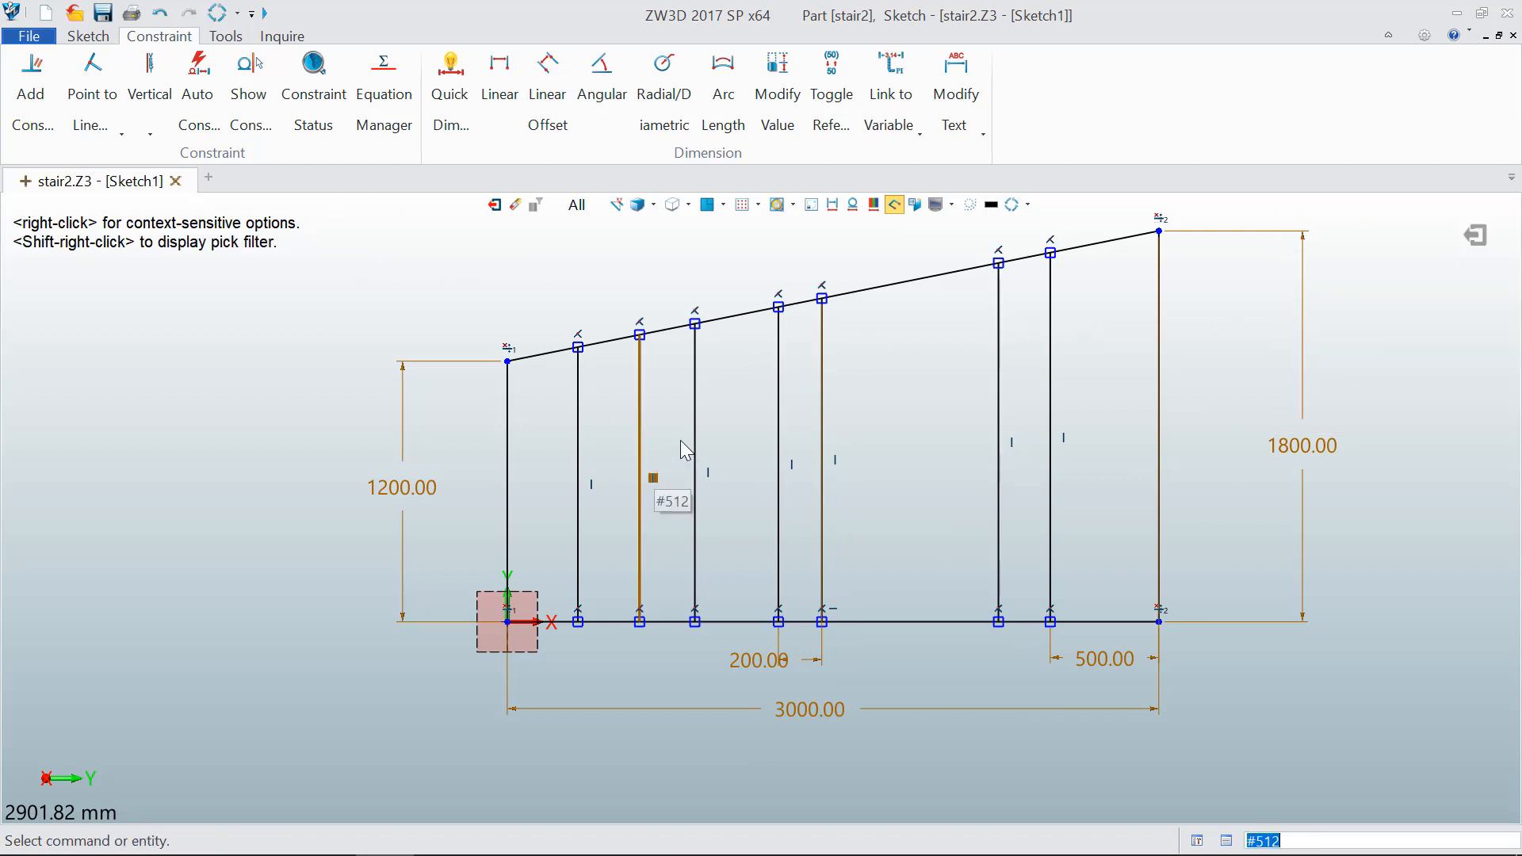
left_click(1474, 236)
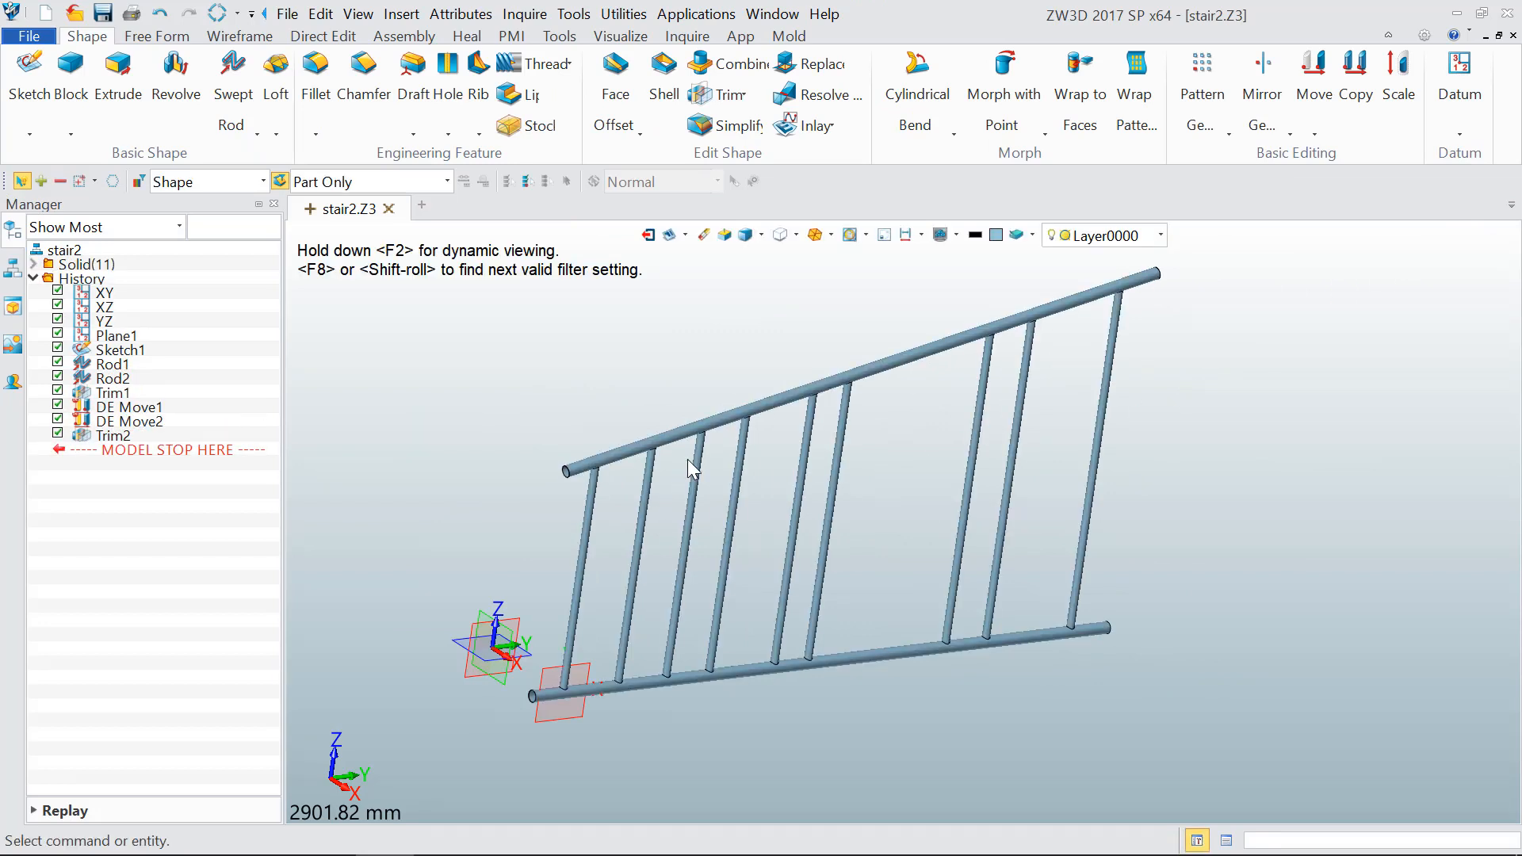
middle_click_drag(949, 499, 942, 371)
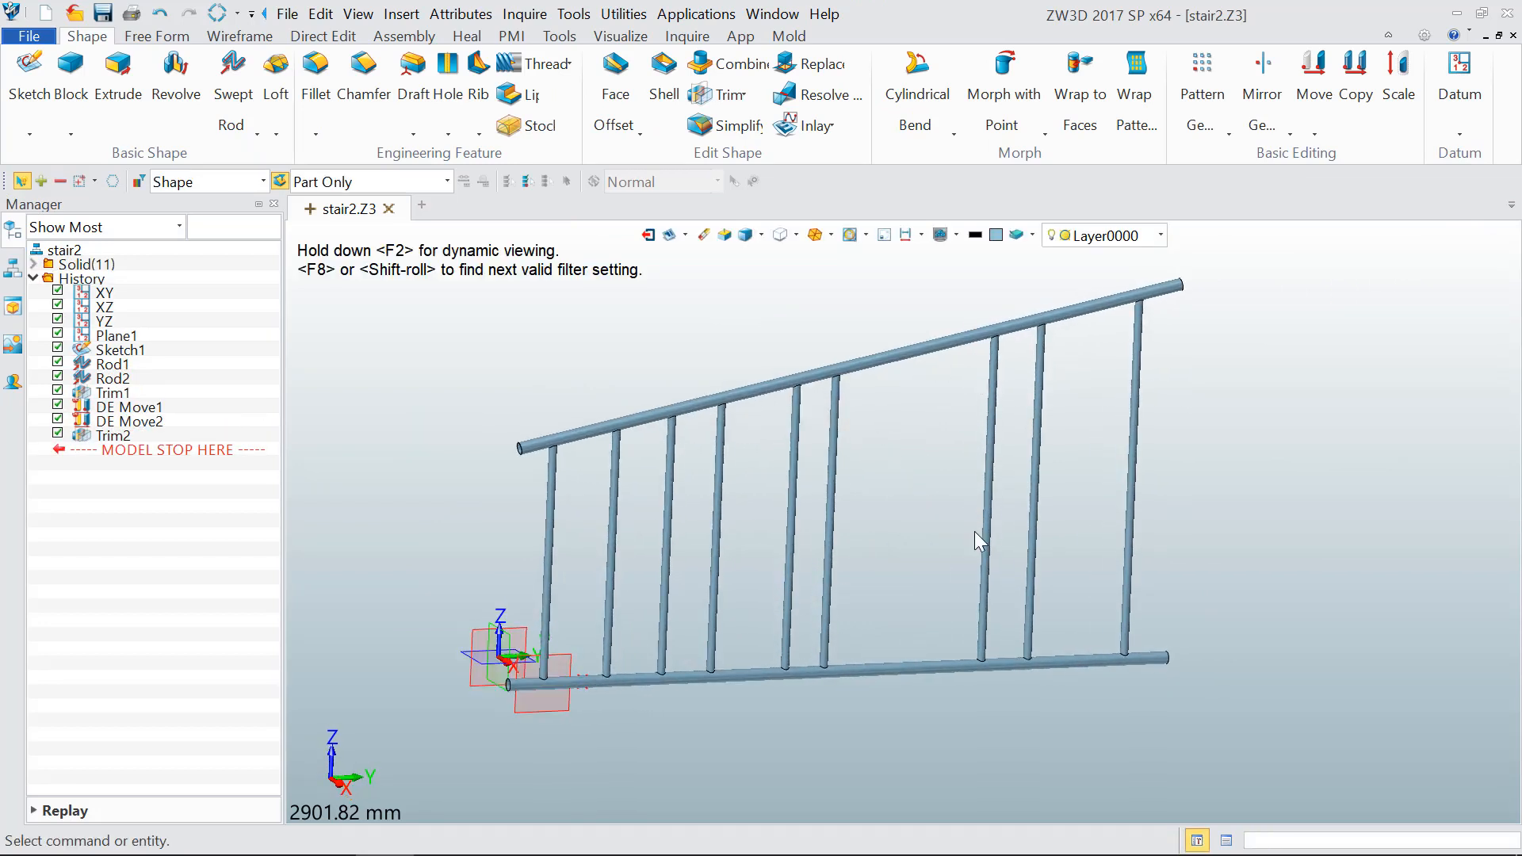